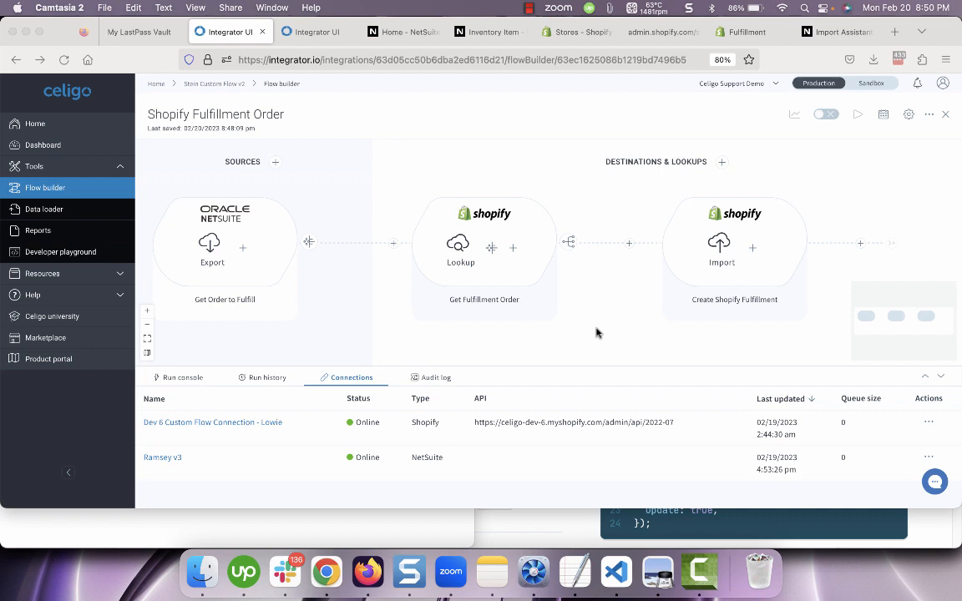
- Preview the Get Order to Fulfill export and inspect the eTail order ID, order line ID and rows grouping in its output
left_click(208, 247)
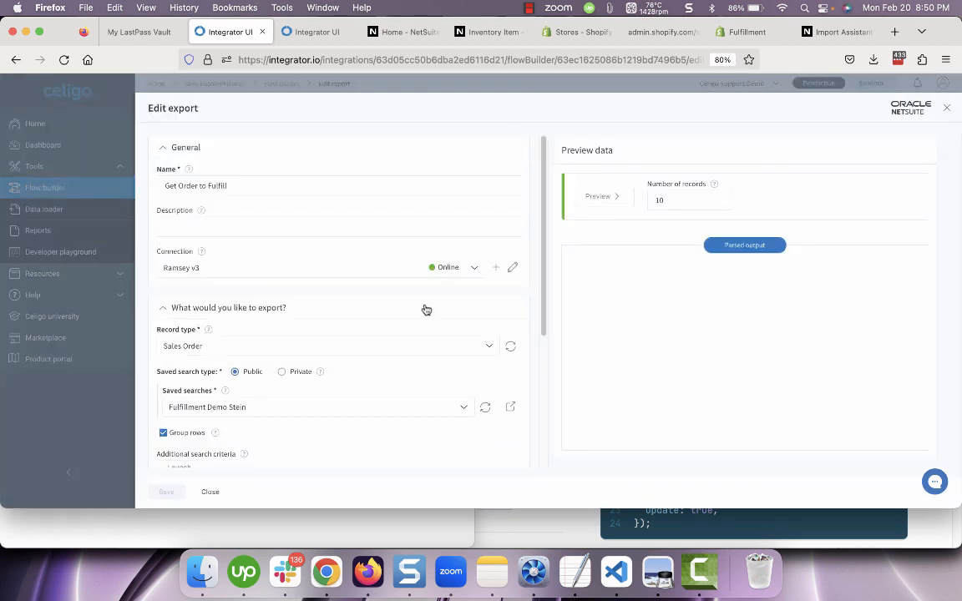
left_click(600, 201)
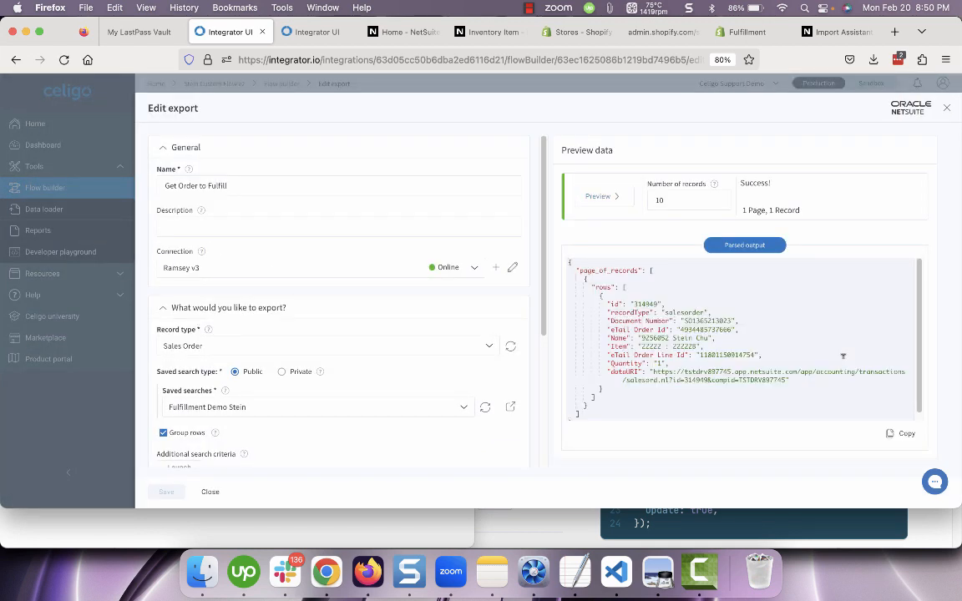
double_click(725, 354)
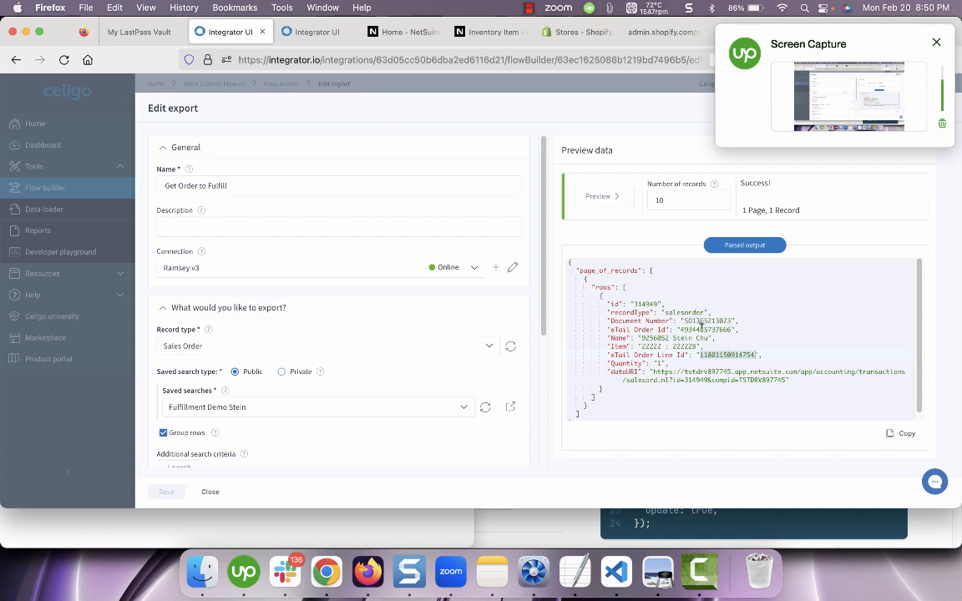
double_click(701, 329)
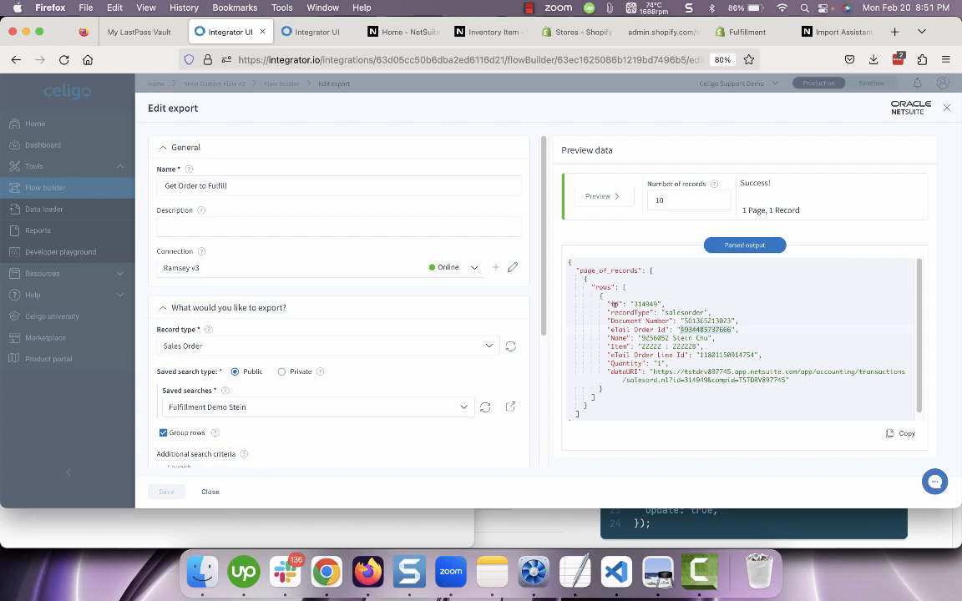
left_click(604, 286)
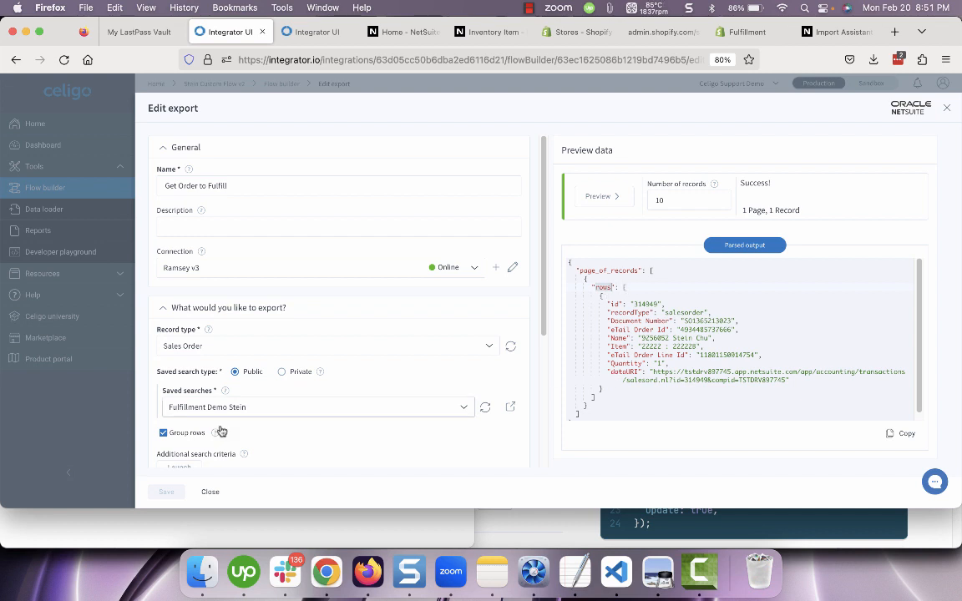
left_click(210, 492)
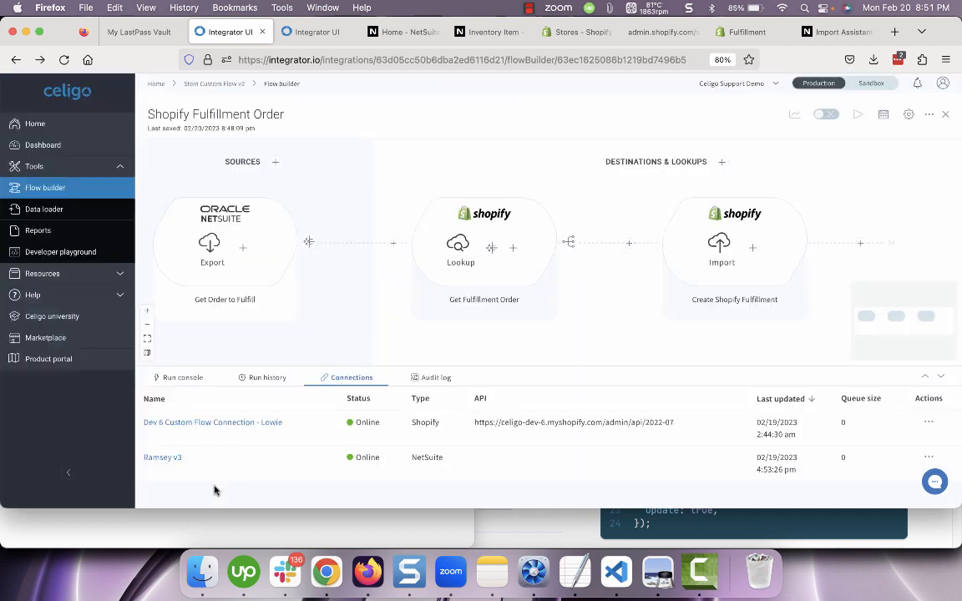
- Preview the transformation rules on the NetSuite export and compare the restructured order output with the input
left_click(307, 240)
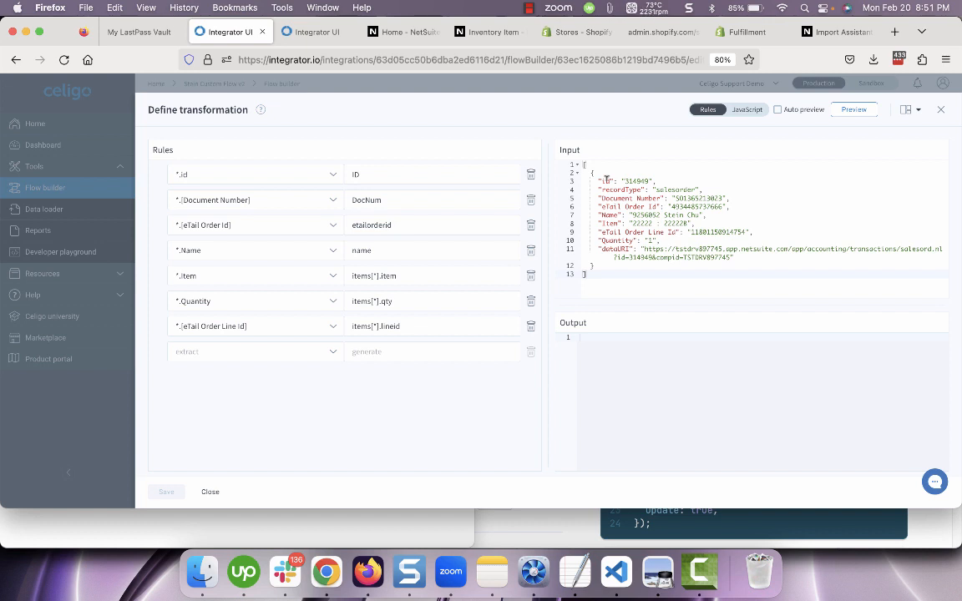
left_click(846, 117)
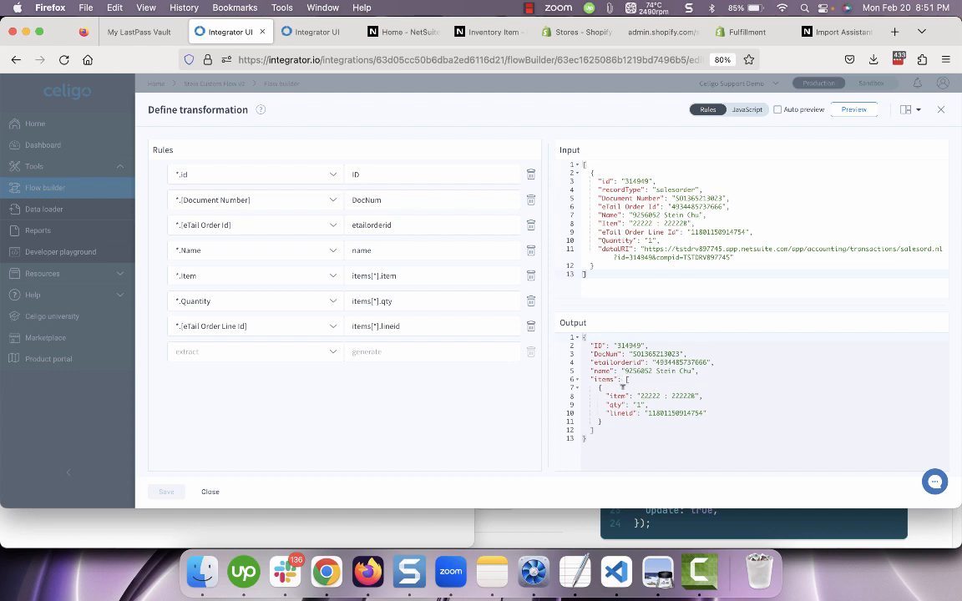
left_click(210, 493)
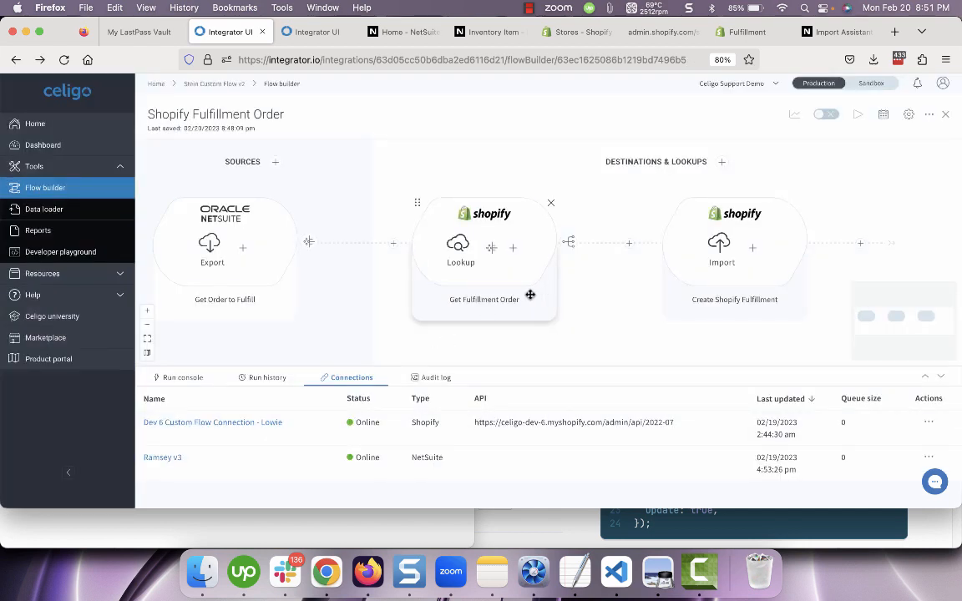
- Open the Get Fulfillment Order lookup and review its form view, HTTP method and relative URI
left_click(455, 254)
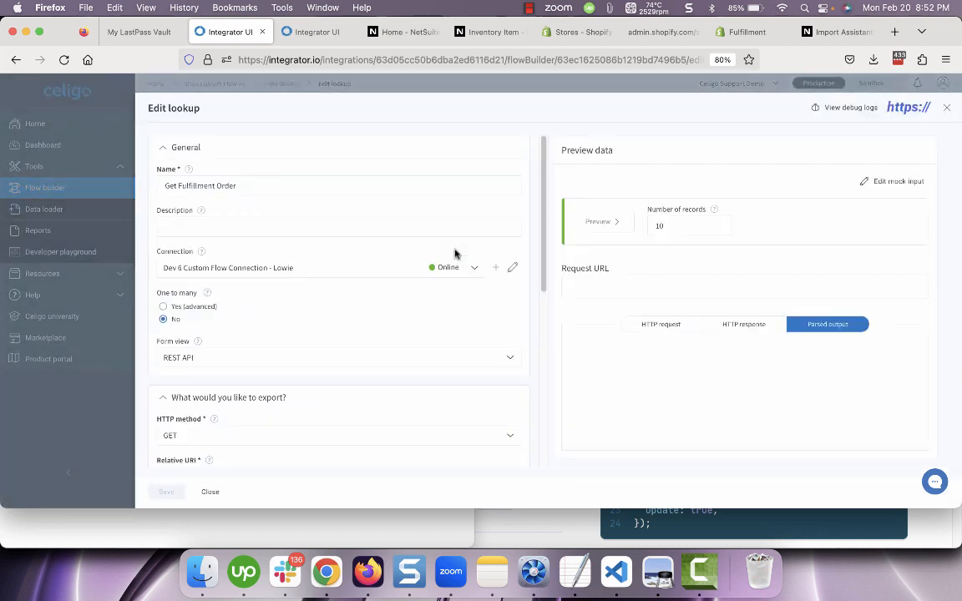
scroll(369, 348, "down", 2)
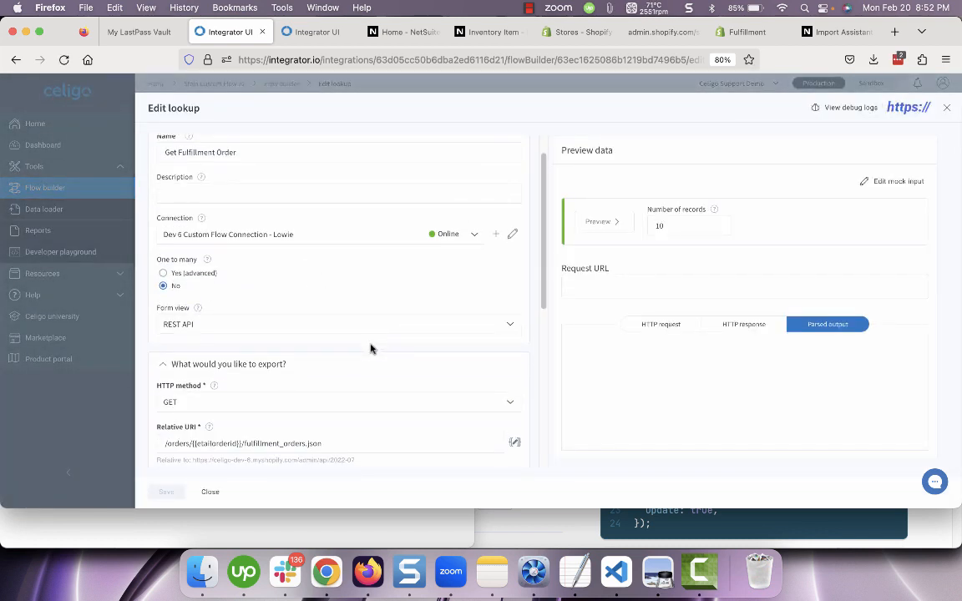
left_click(303, 333)
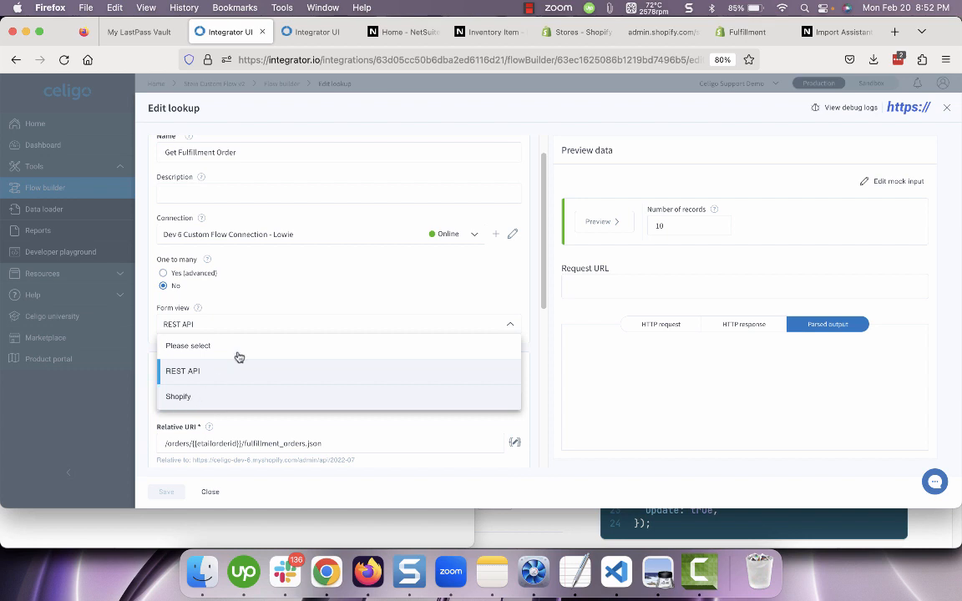
left_click(322, 301)
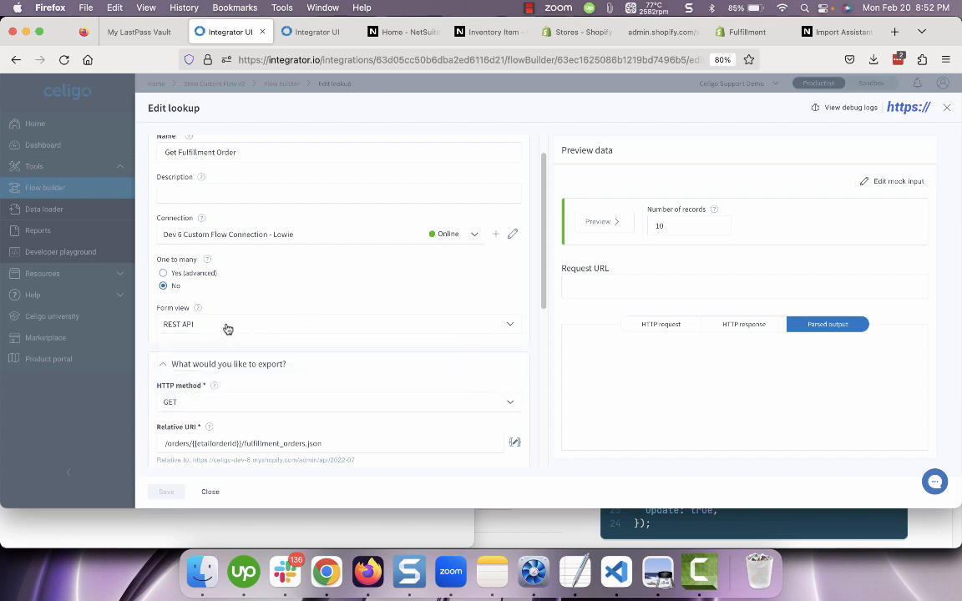
scroll(317, 343, "down", 2)
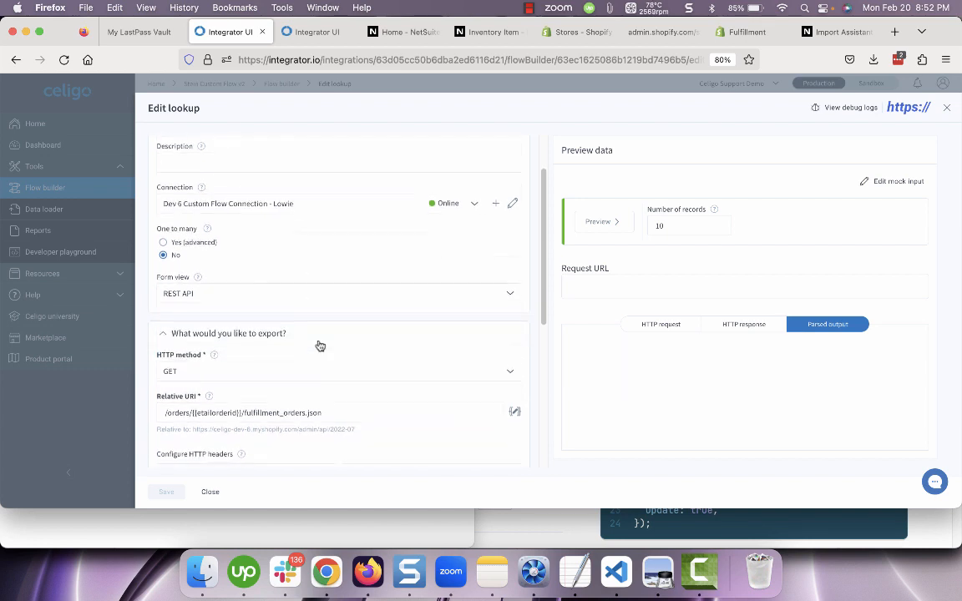
left_click(177, 401)
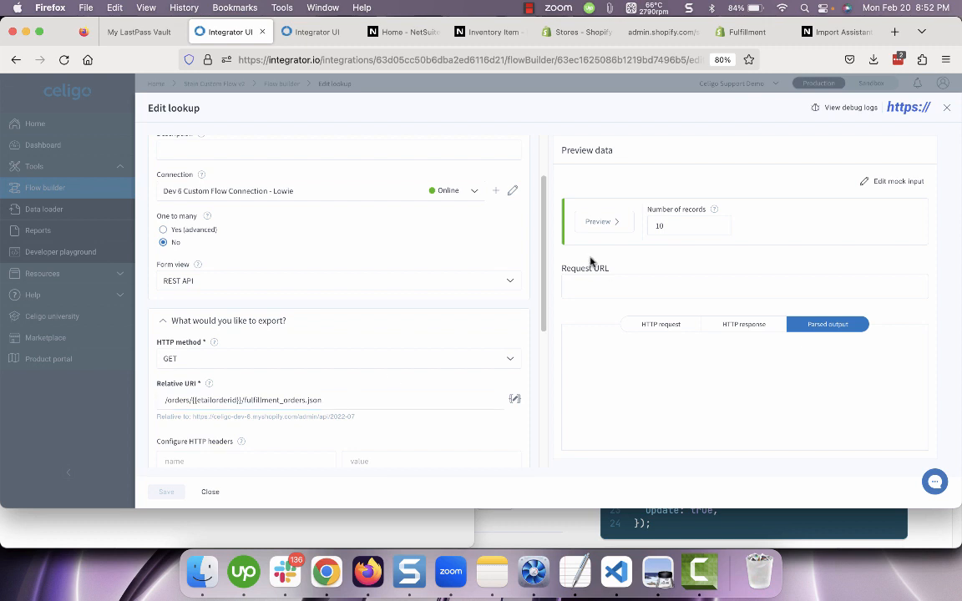
- Preview the Get Fulfillment Order lookup and copy its parsed output
left_click(602, 227)
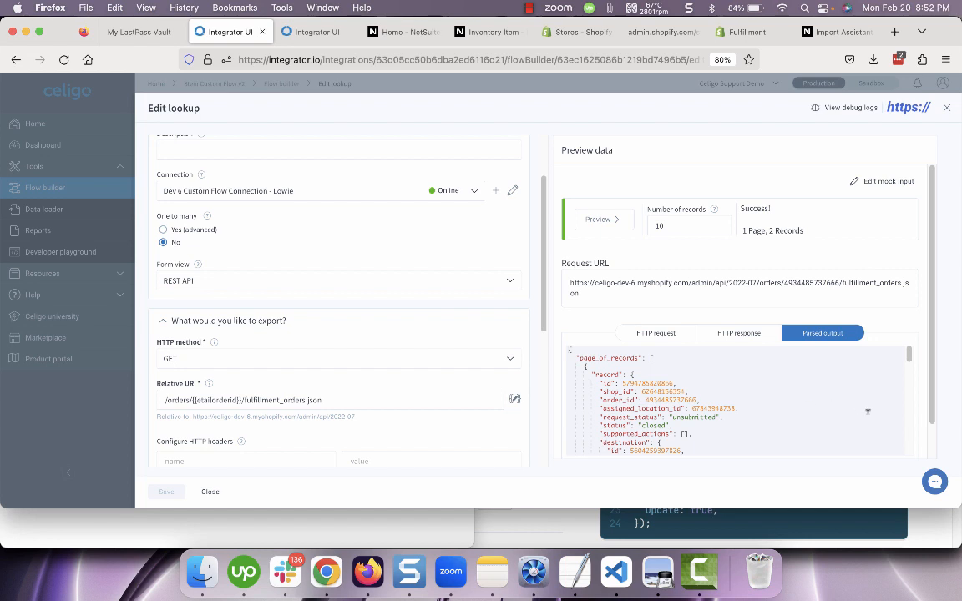
scroll(835, 392, "down", 3)
scroll(868, 411, "up", 2)
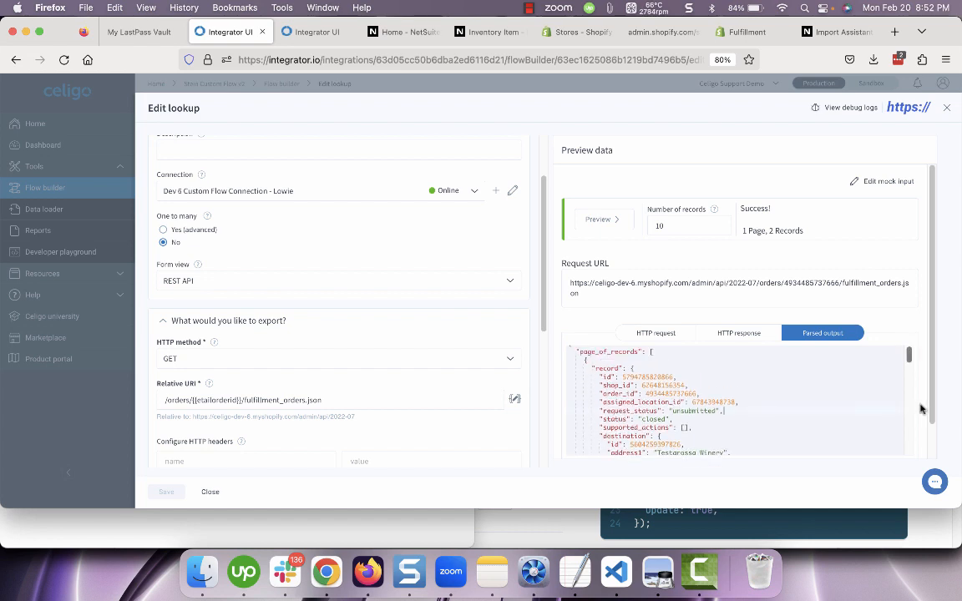
scroll(922, 403, "down", 2)
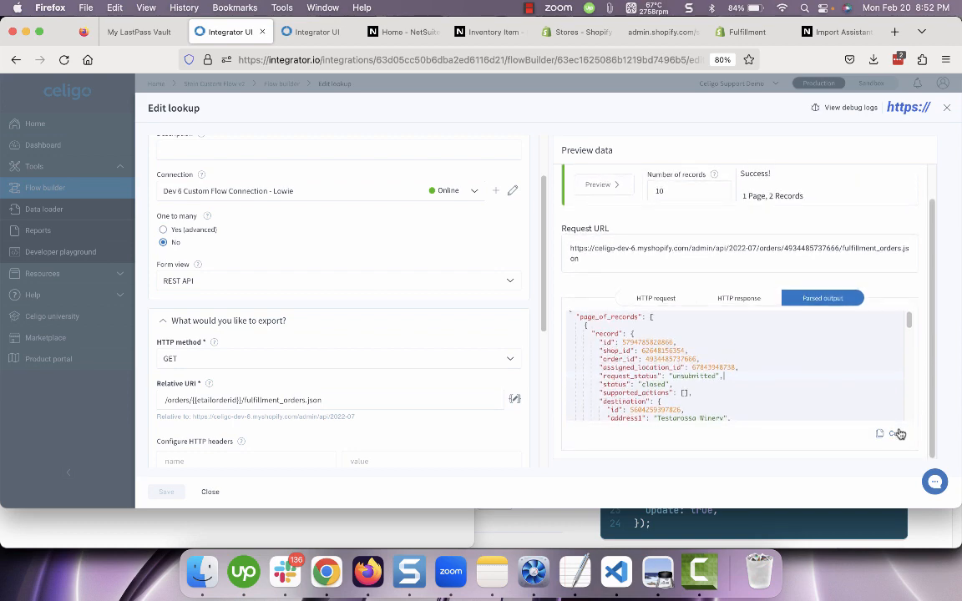
left_click(898, 434)
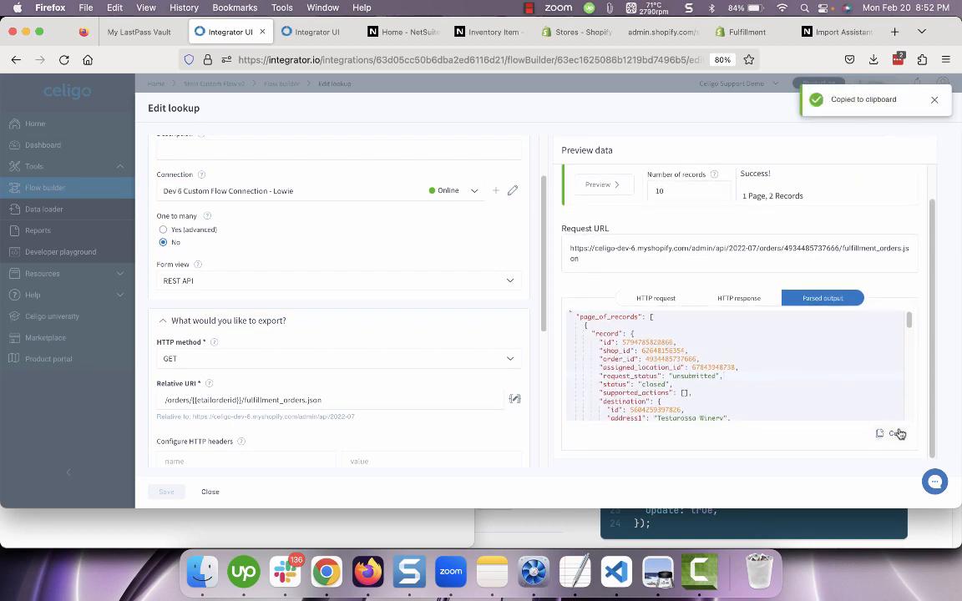
- Switch to Chrome, replace the JSON Editor's sample with the copied lookup output, and load it into the tree view
left_click(326, 571)
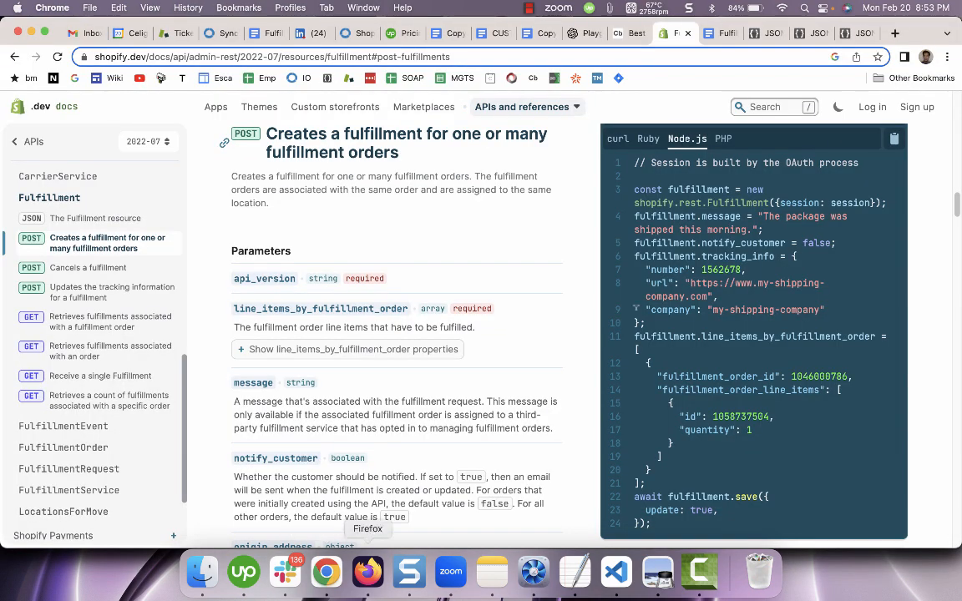
left_click(895, 34)
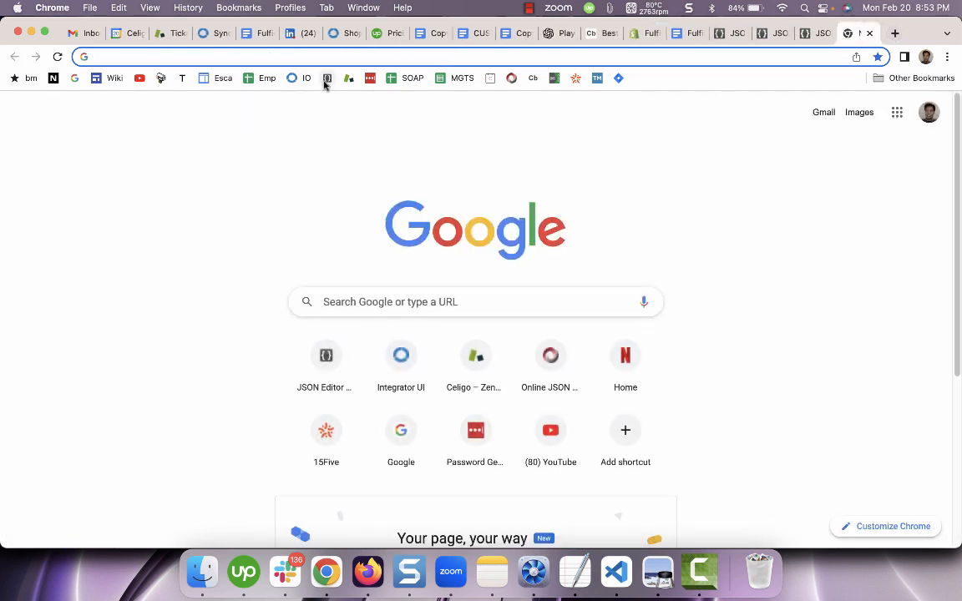
left_click(326, 77)
left_click(172, 284)
key("super+a")
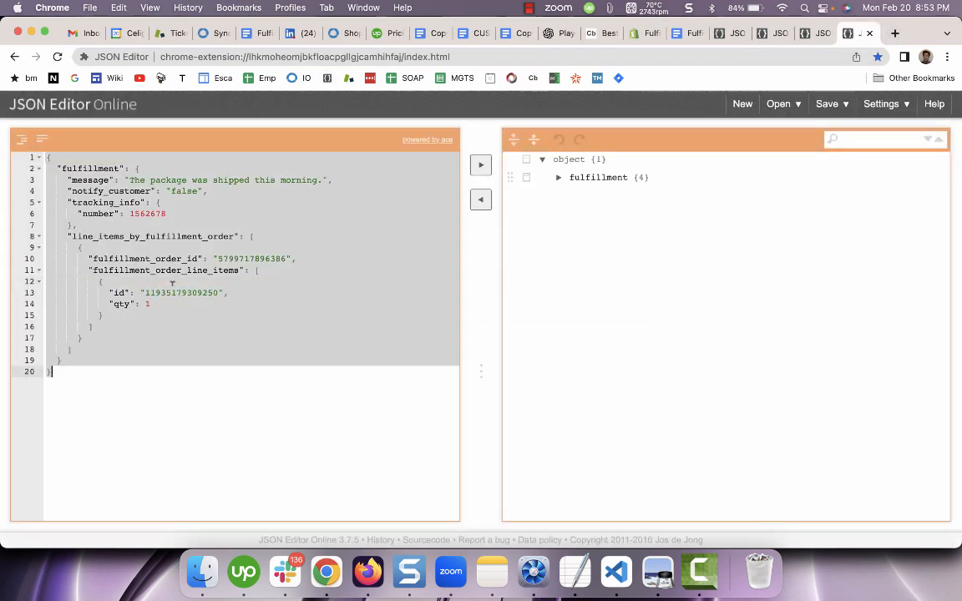
key("super+v")
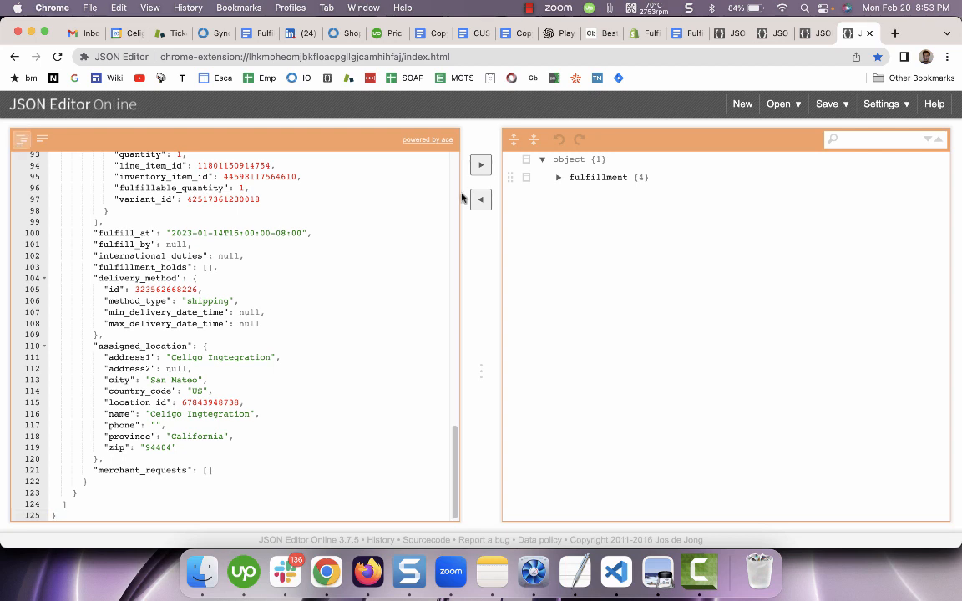
left_click(481, 164)
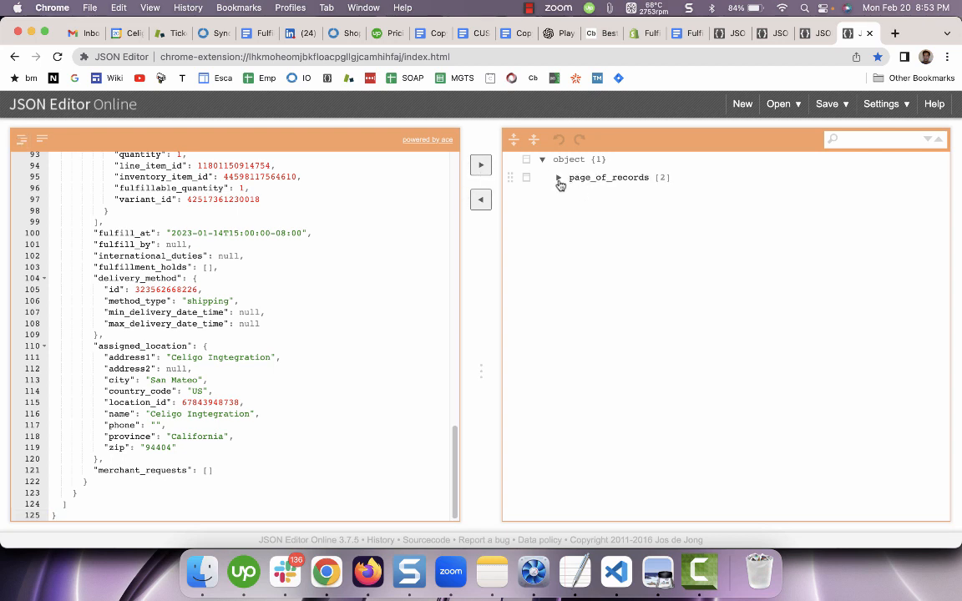
- Expand record 0 under page_of_records to check its fulfillment order status, and collapse it again
left_click(559, 179)
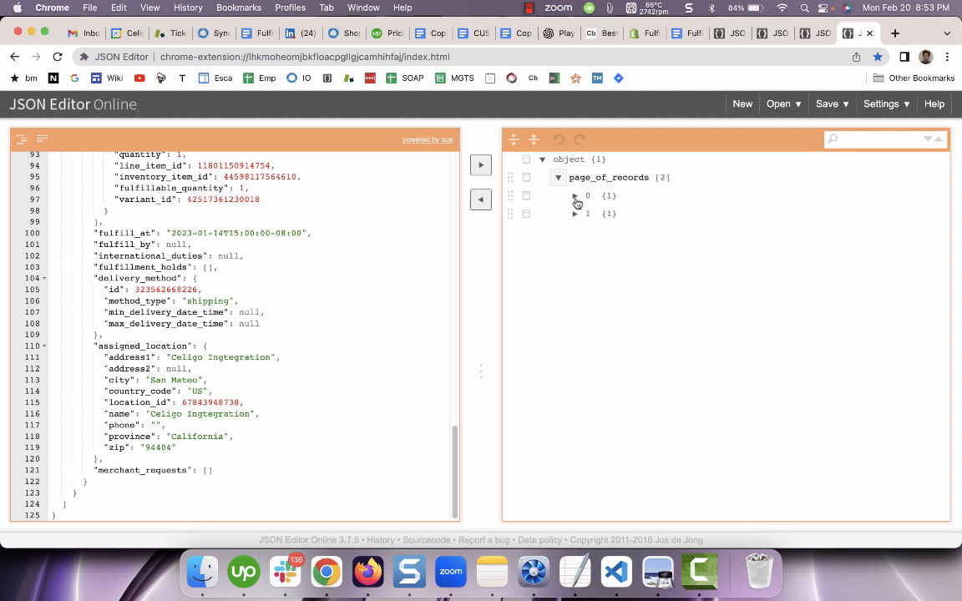
left_click(575, 198)
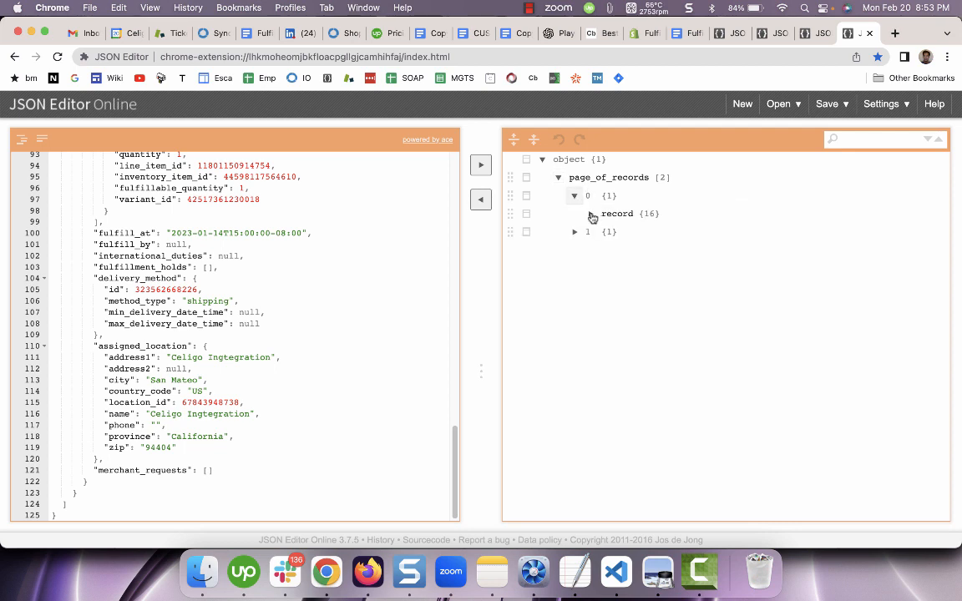
left_click(591, 214)
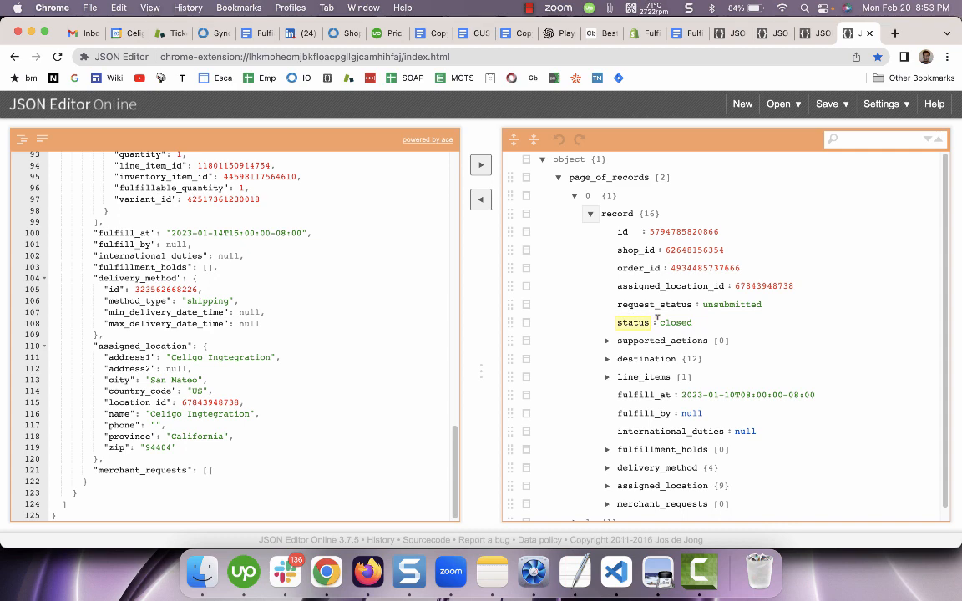
scroll(685, 318, "down", 1)
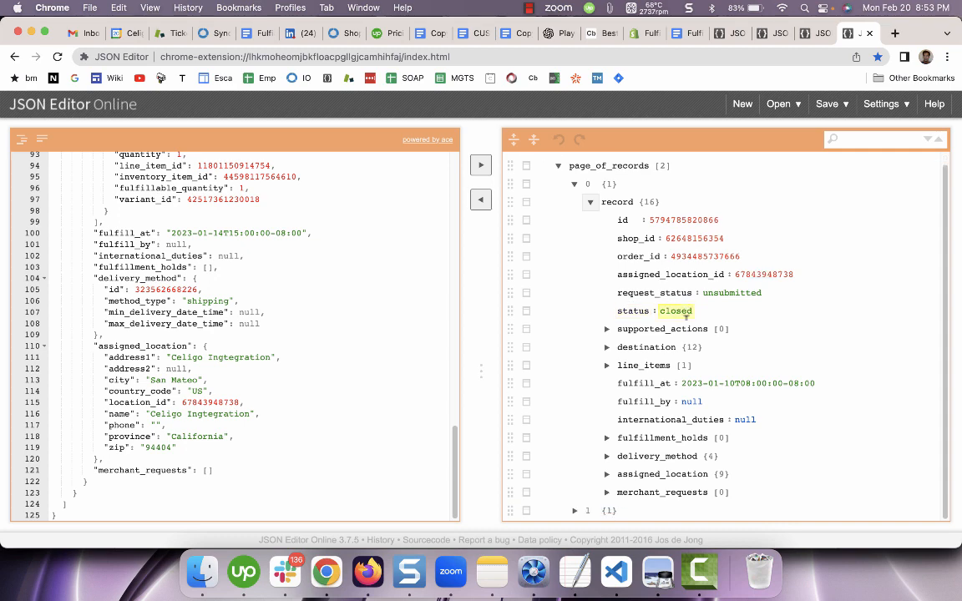
scroll(685, 316, "up", 1)
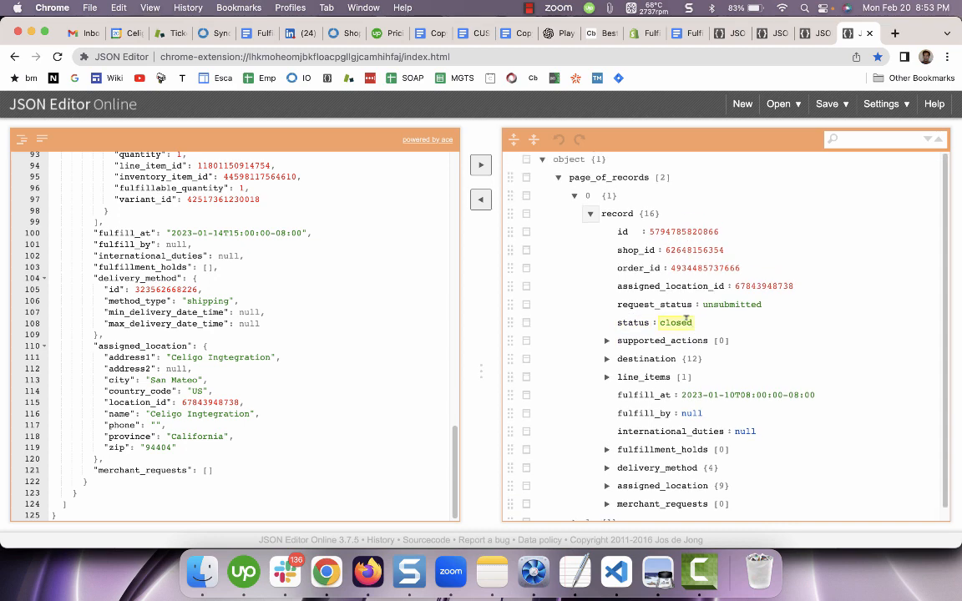
left_click(590, 214)
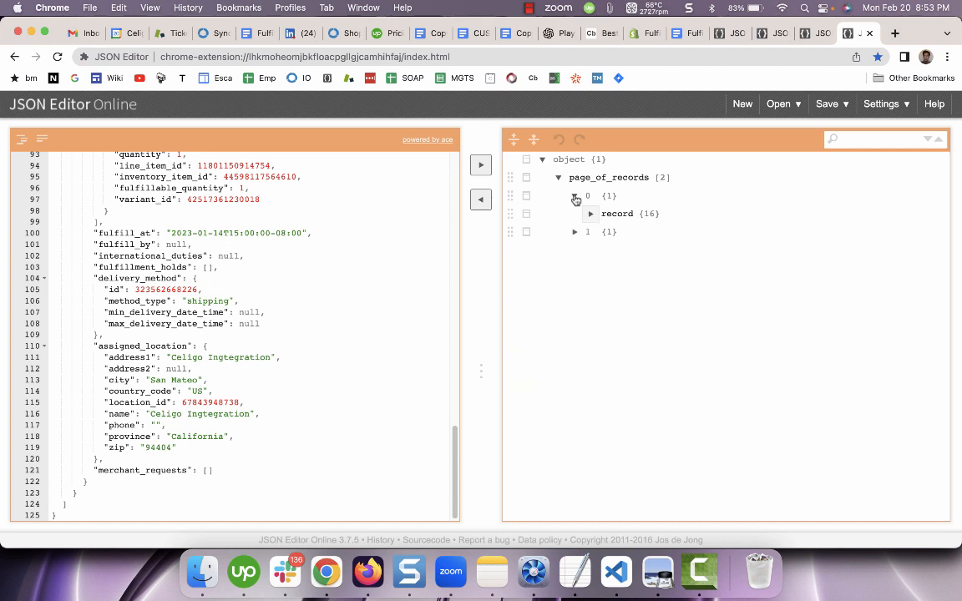
left_click(574, 196)
- Expand record 1 under page_of_records and inspect its status, fulfillment order ID and line item details
left_click(575, 215)
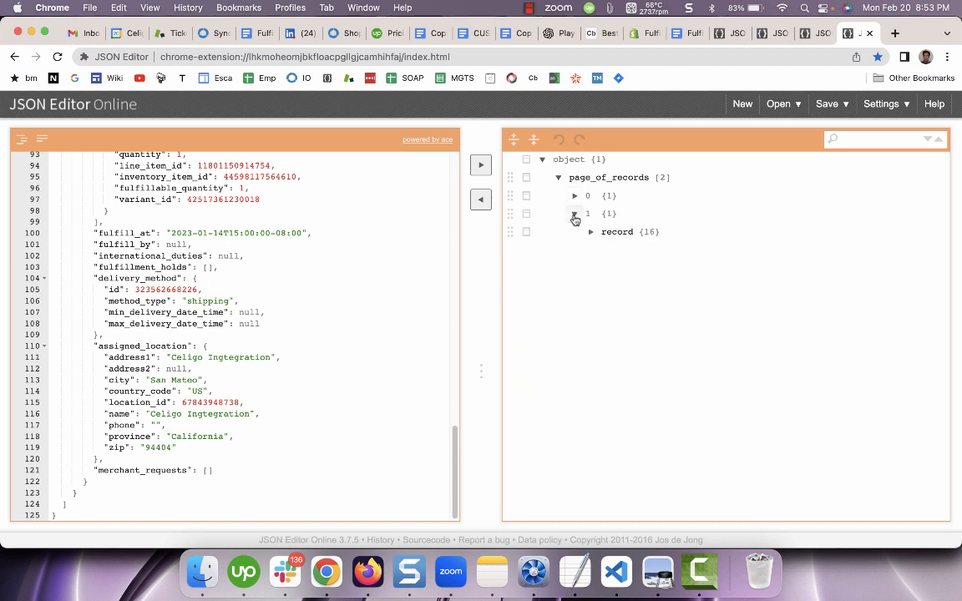
left_click(591, 232)
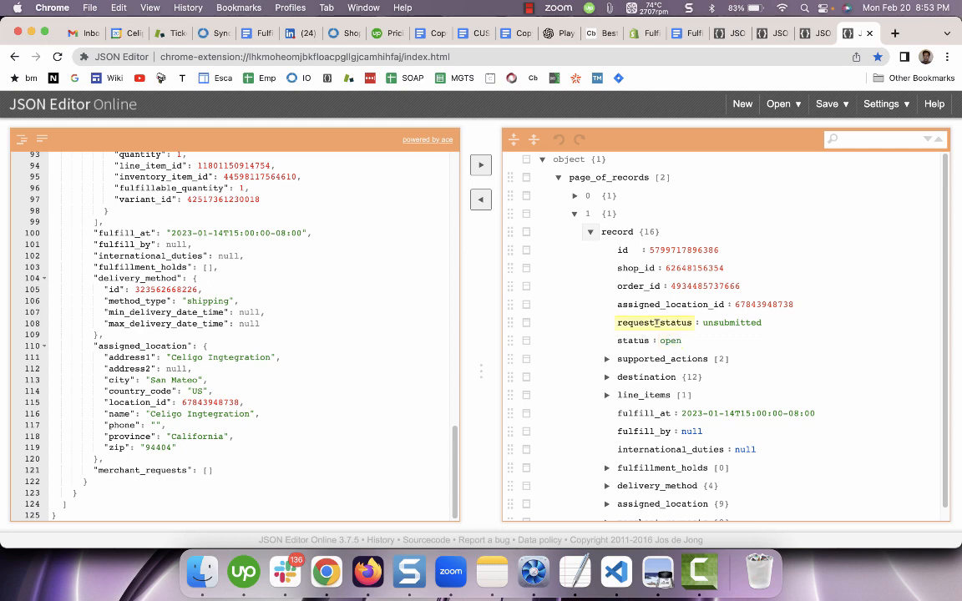
scroll(664, 316, "down", 1)
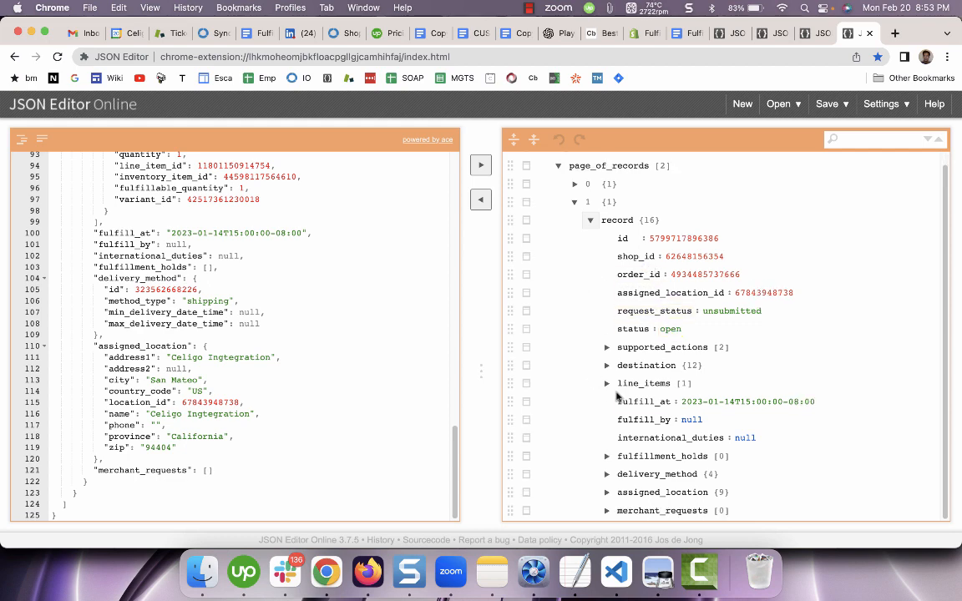
double_click(684, 238)
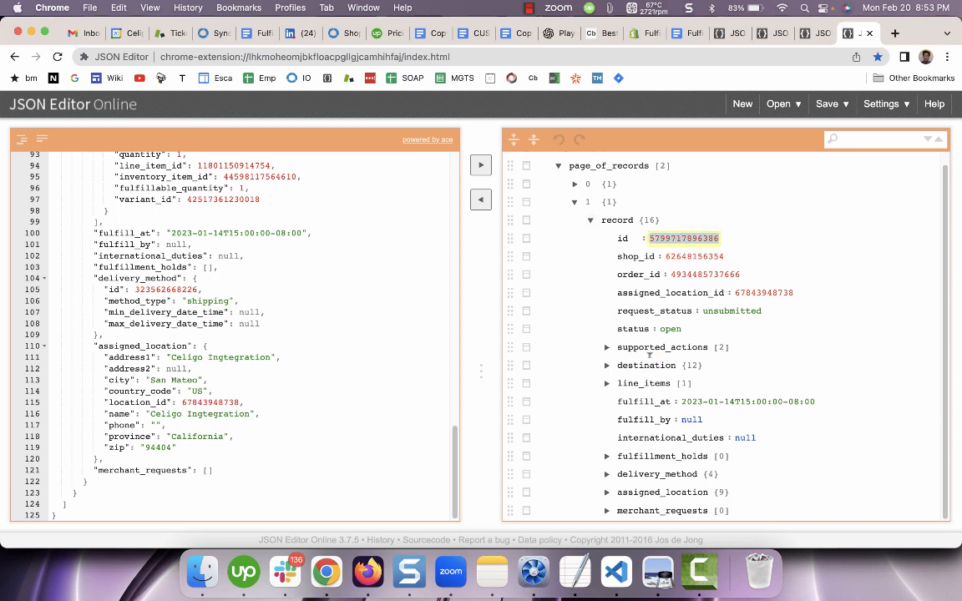
left_click(607, 384)
scroll(682, 404, "down", 5)
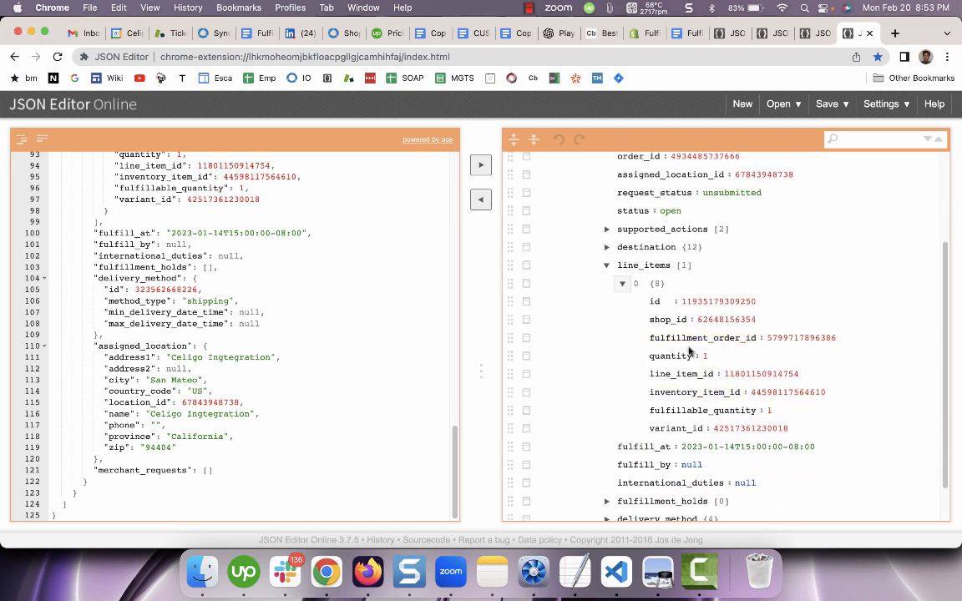
- Compare the line_item_id and id values of the line item inside record 1
double_click(754, 373)
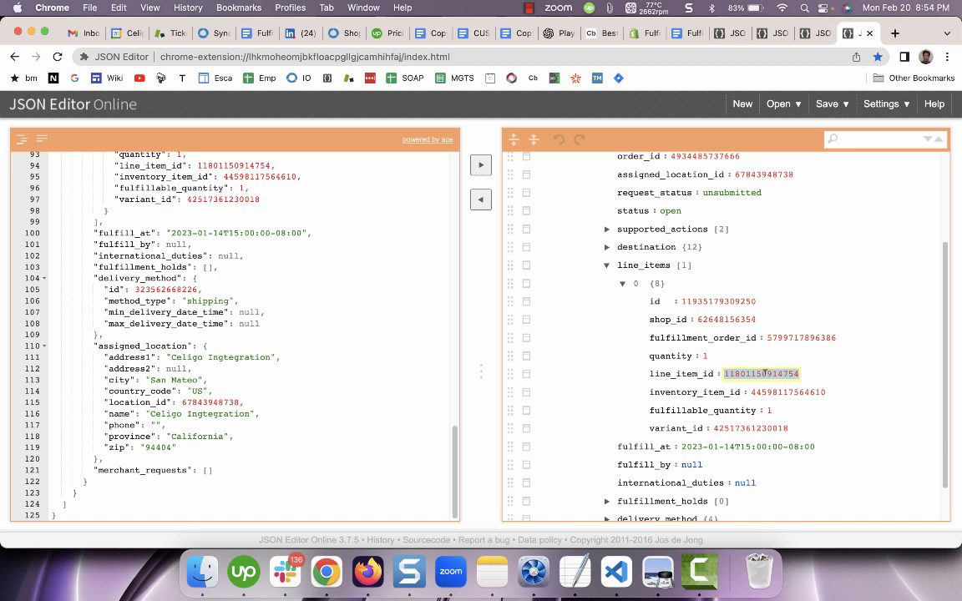
double_click(712, 302)
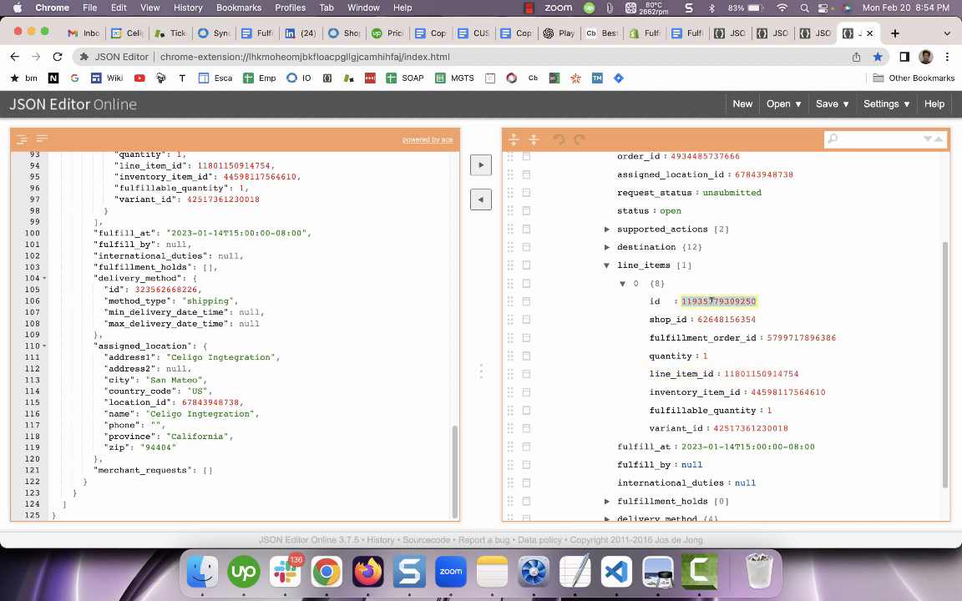
left_click(769, 374)
double_click(770, 374)
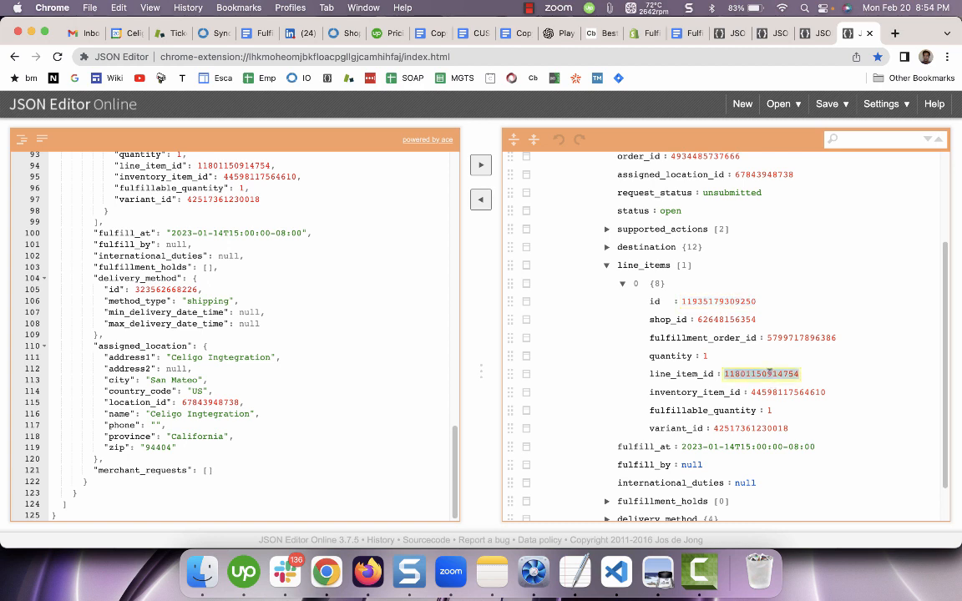
double_click(731, 300)
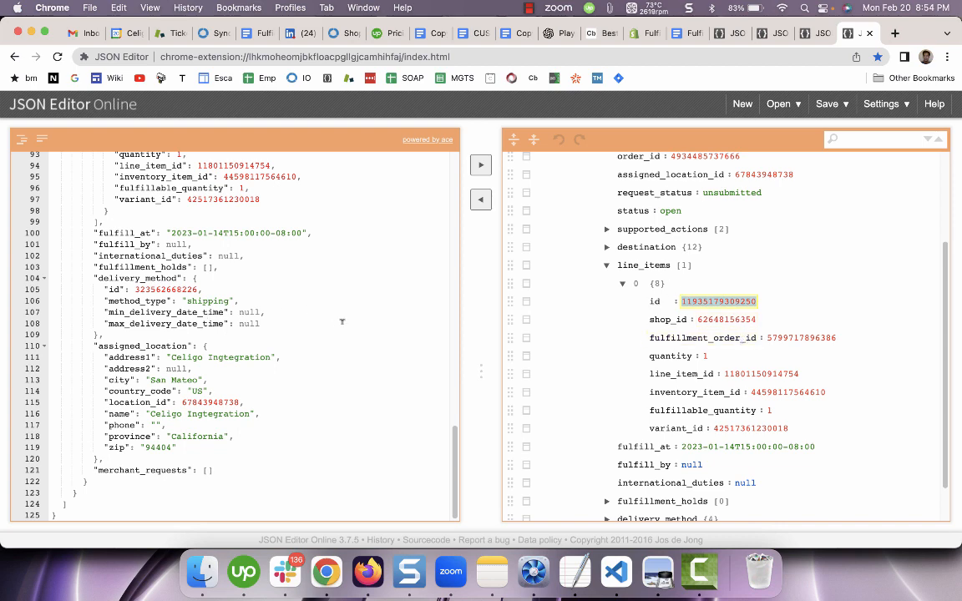
- Switch to Firefox, review the first record in the lookup's parsed output, and close the Get Fulfillment Order lookup
left_click(365, 571)
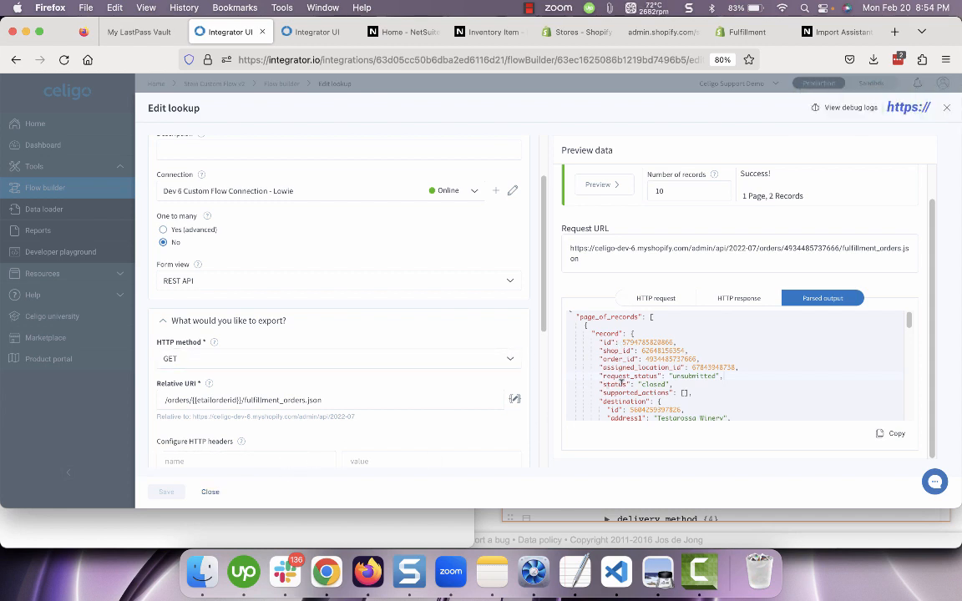
scroll(621, 382, "down", 5)
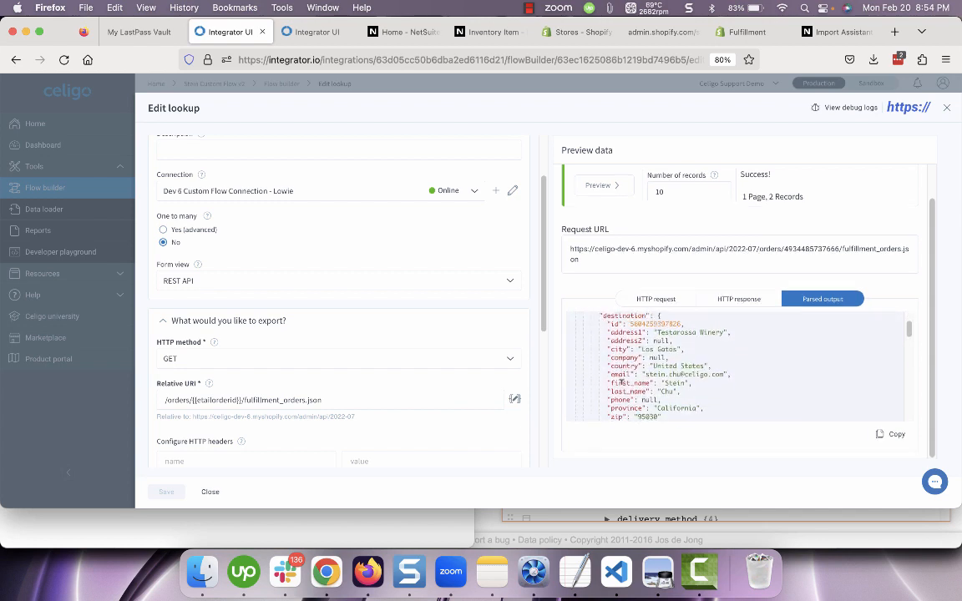
scroll(621, 383, "up", 3)
scroll(621, 382, "up", 1)
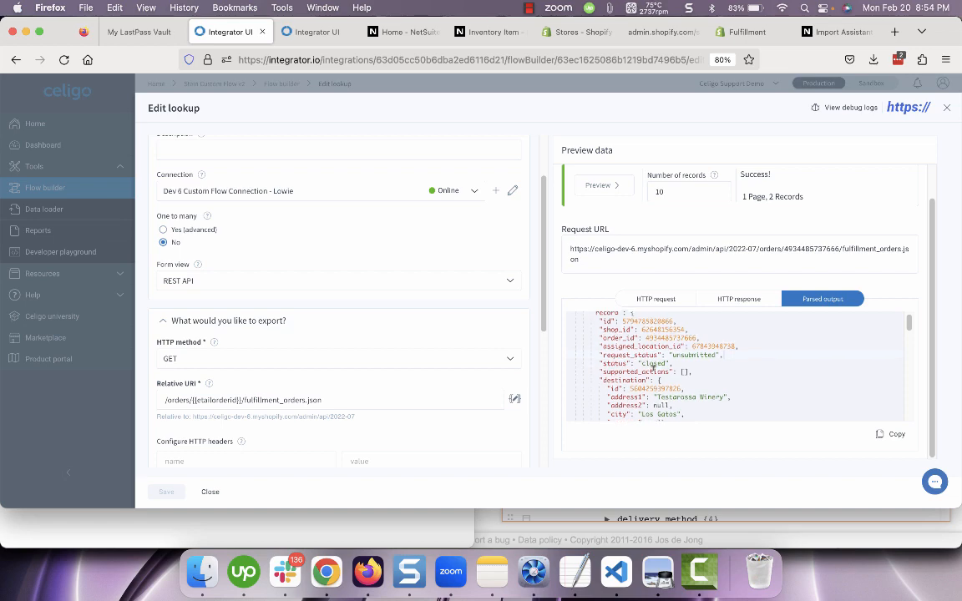
scroll(653, 366, "up", 3)
scroll(653, 367, "down", 2)
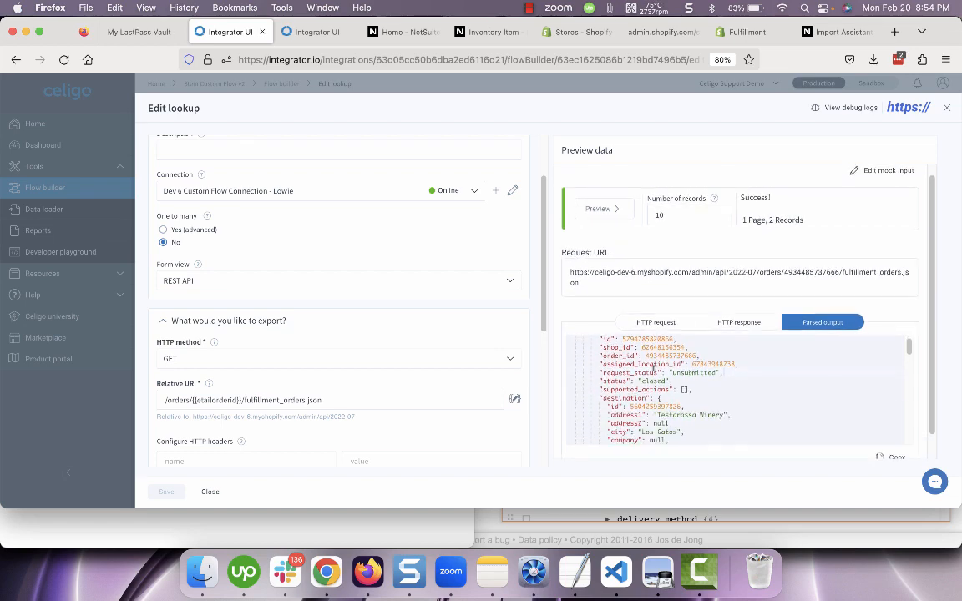
left_click(208, 492)
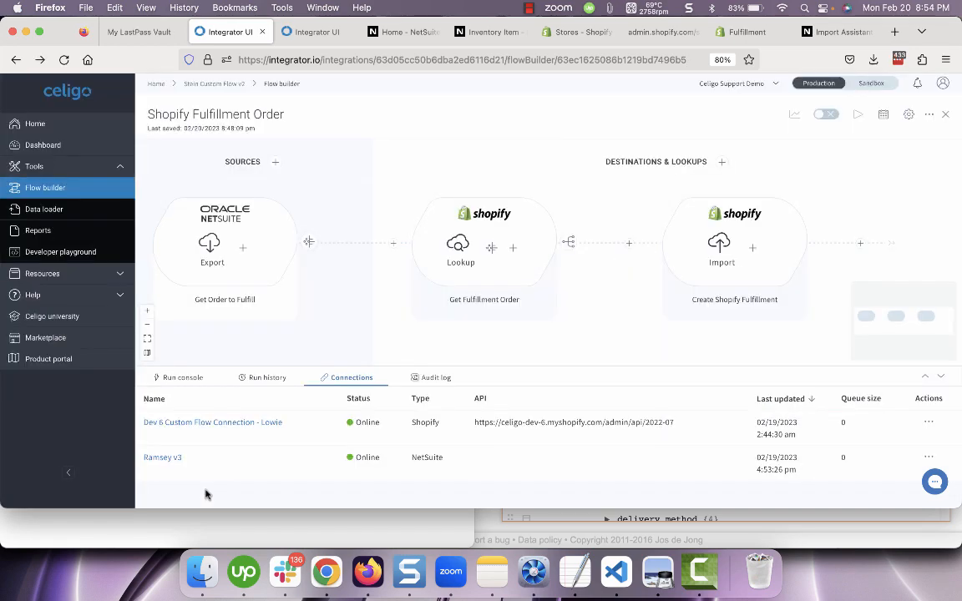
- Open the Get Fulfillment Order transformation and examine the input's id and the line item's id, line_item_id and quantity
left_click(493, 252)
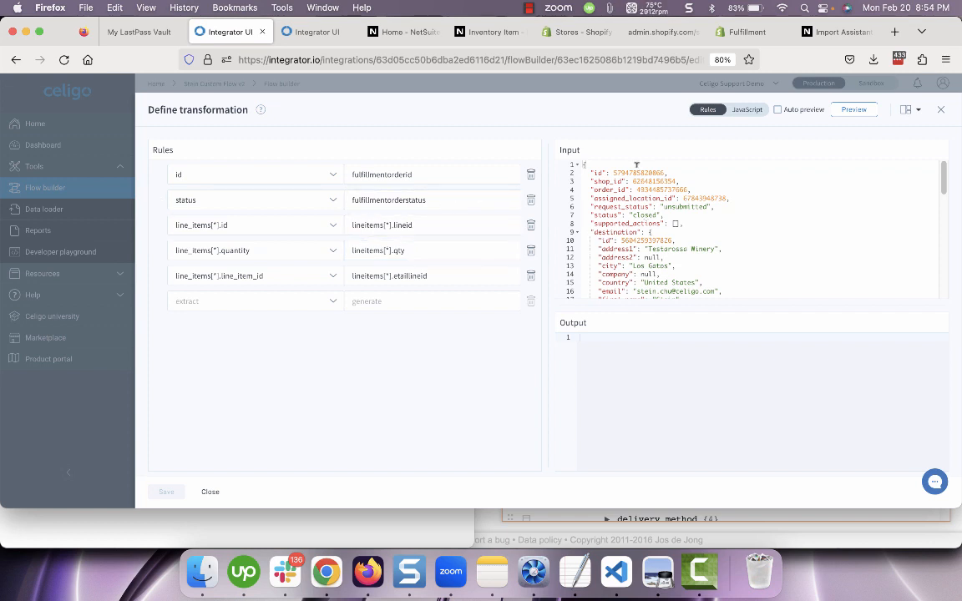
double_click(634, 172)
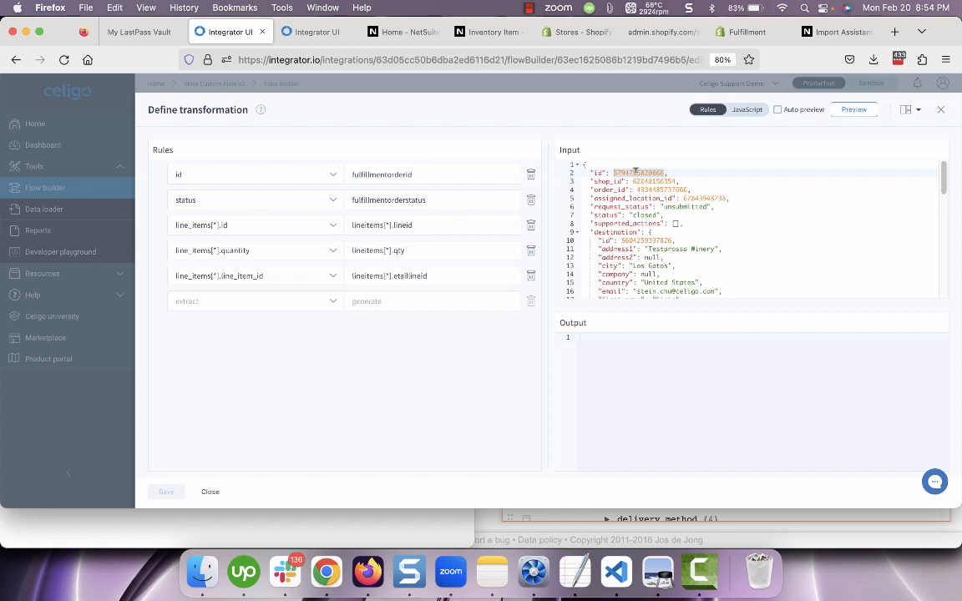
scroll(665, 268, "down", 4)
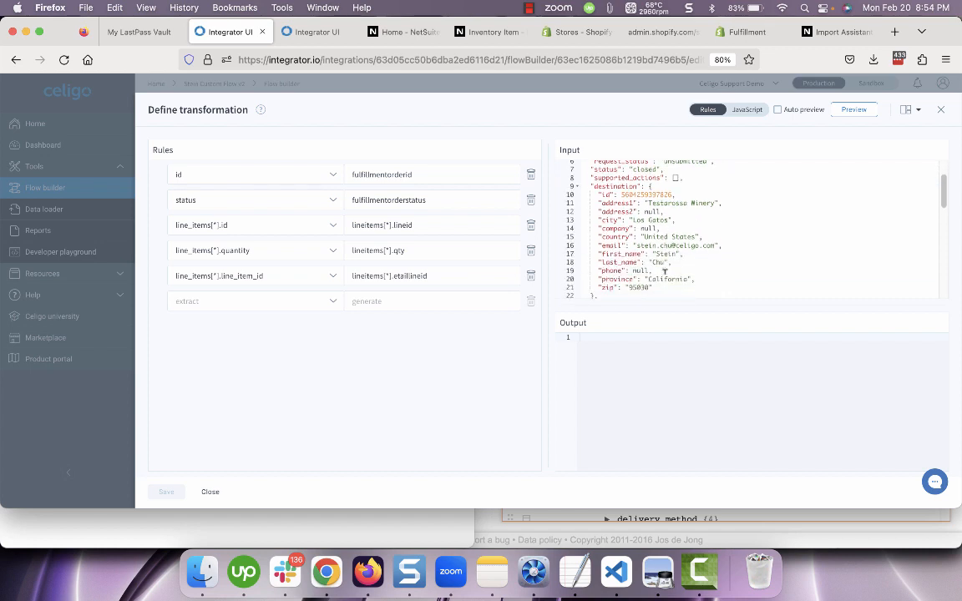
scroll(664, 272, "down", 2)
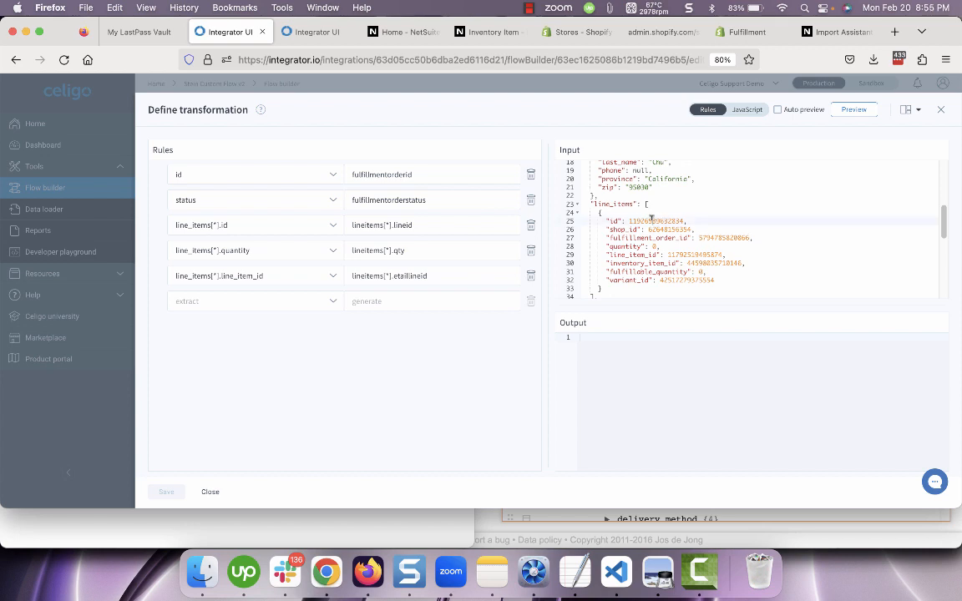
double_click(653, 221)
double_click(684, 254)
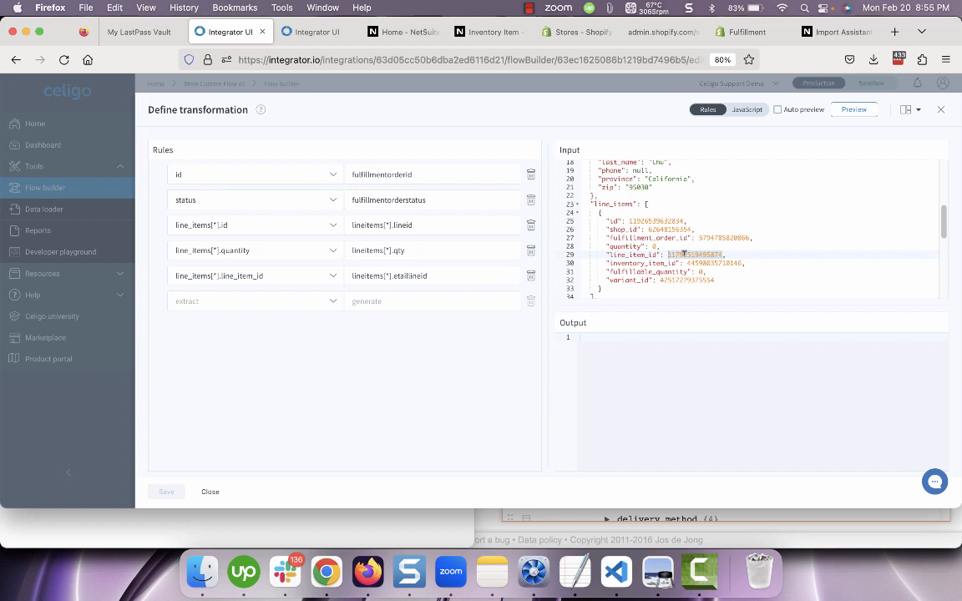
double_click(626, 246)
left_click(656, 242)
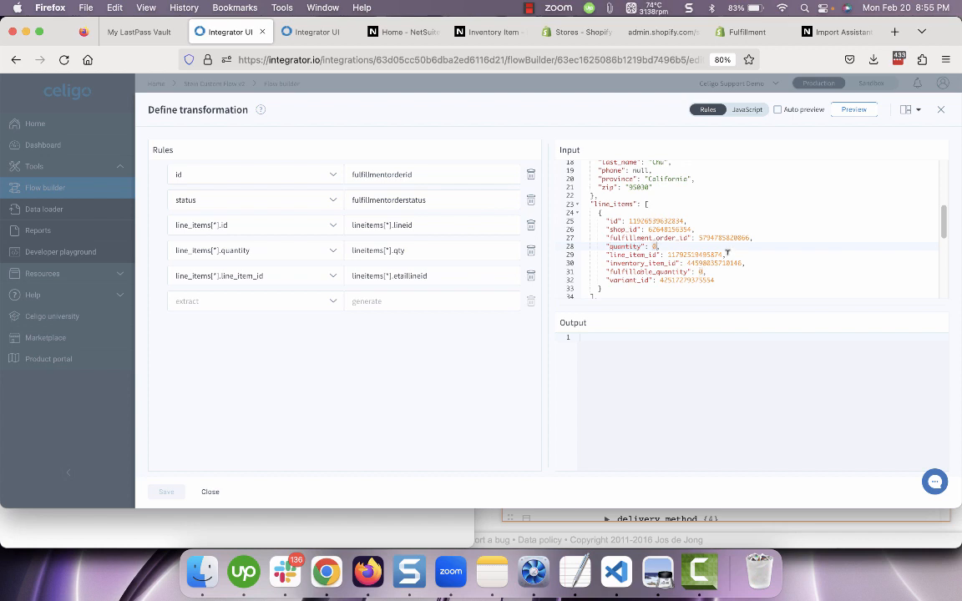
- Check the status field in the transformation input and preview the transformed output
scroll(741, 216, "up", 3)
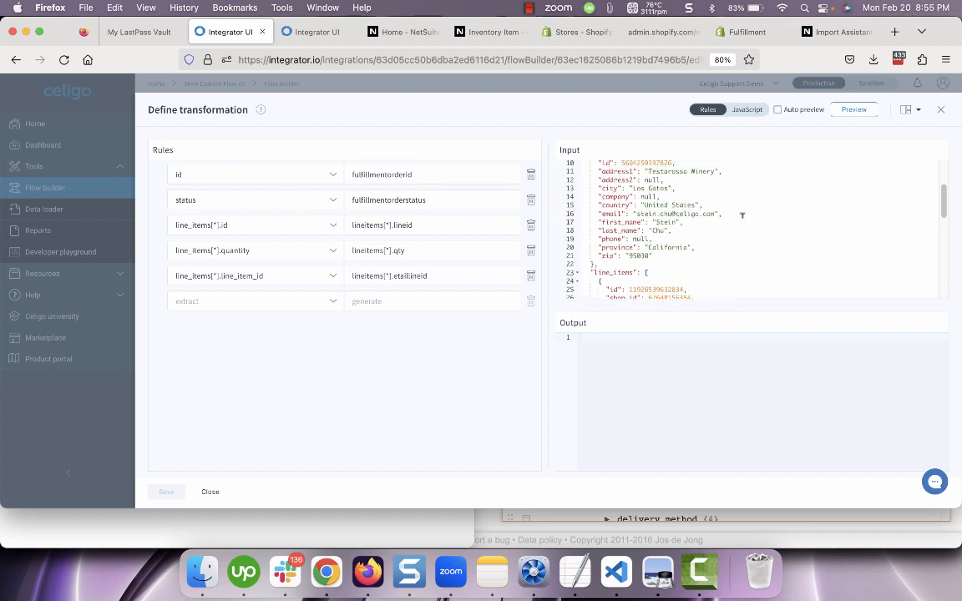
scroll(741, 215, "up", 3)
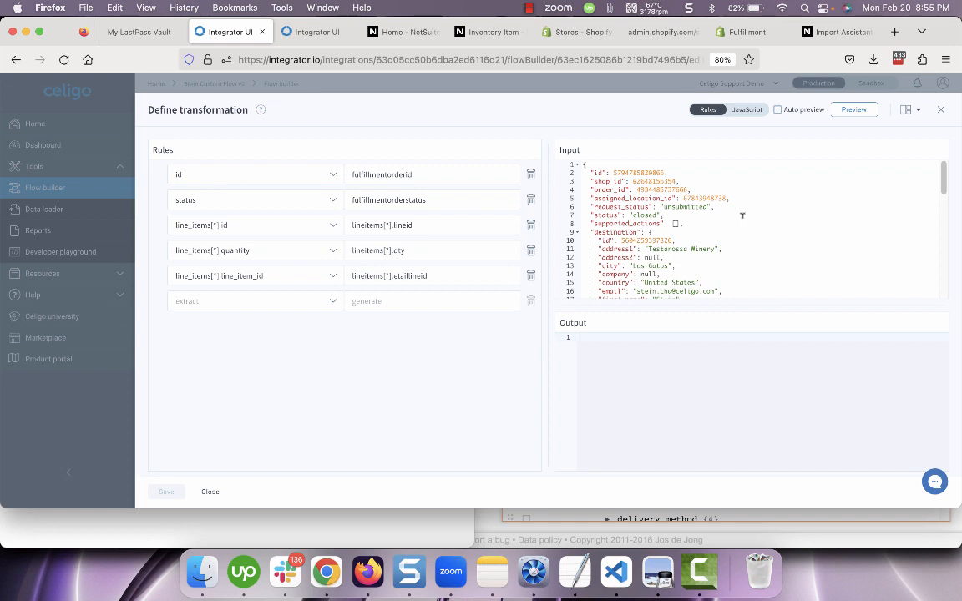
double_click(644, 214)
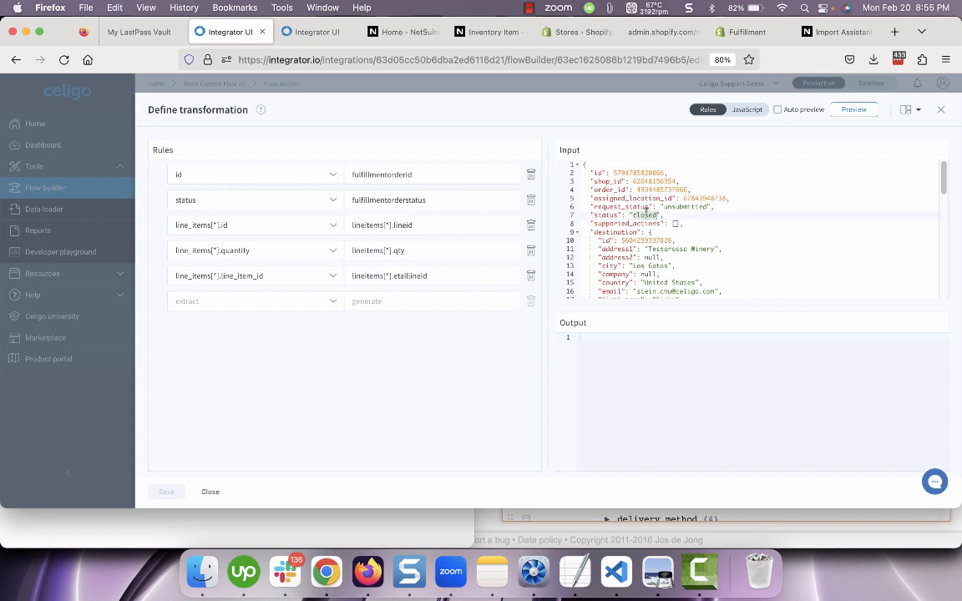
left_click(855, 111)
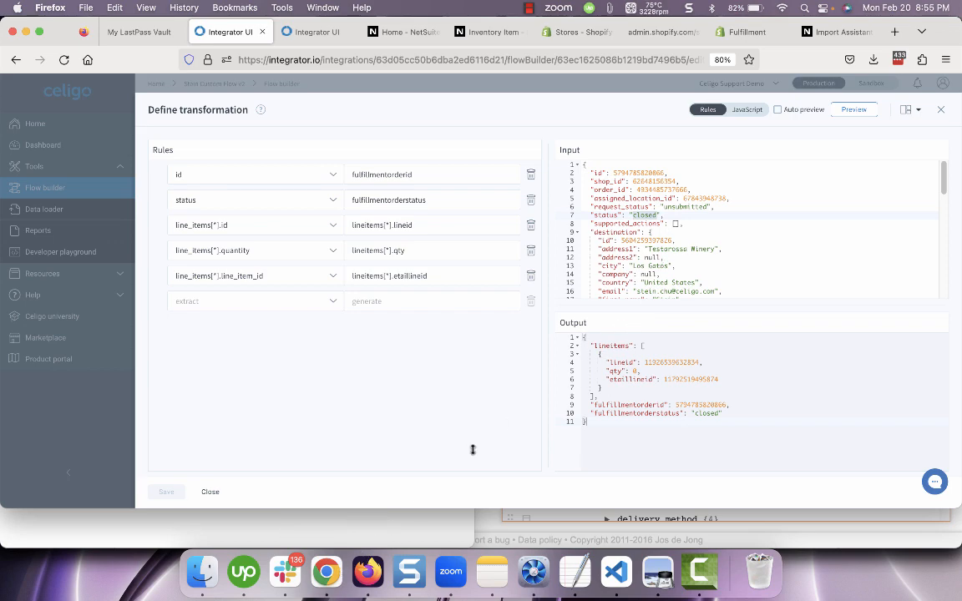
- Switch to the JSON Editor in Chrome and copy the whole object of the second record, the one with open status
left_click(325, 574)
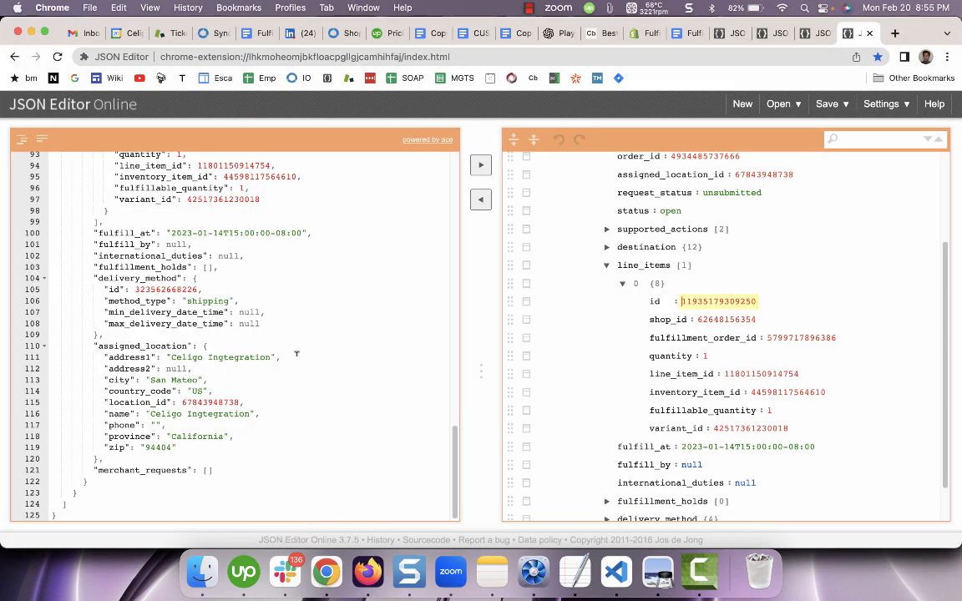
scroll(296, 353, "up", 10)
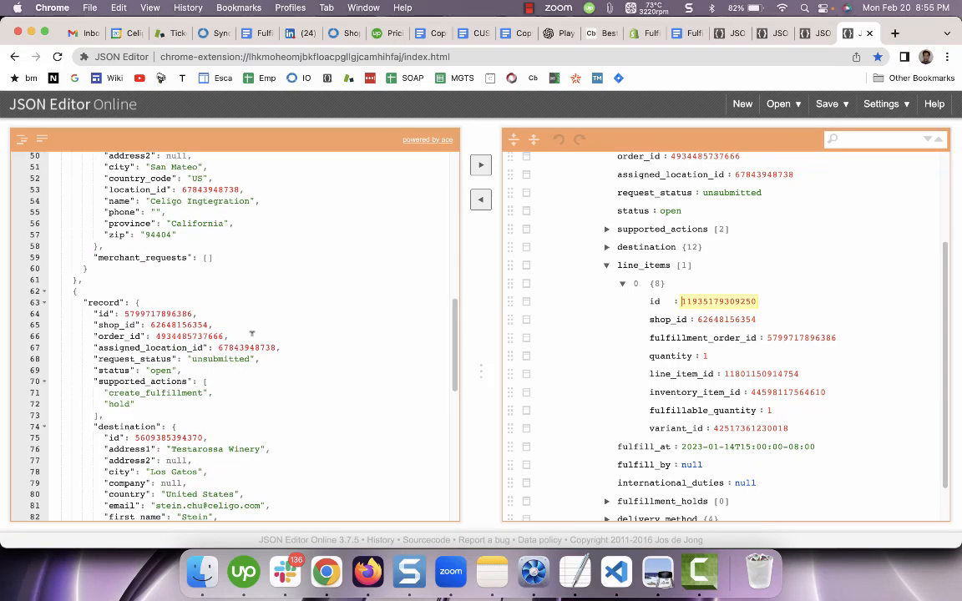
left_click(328, 301)
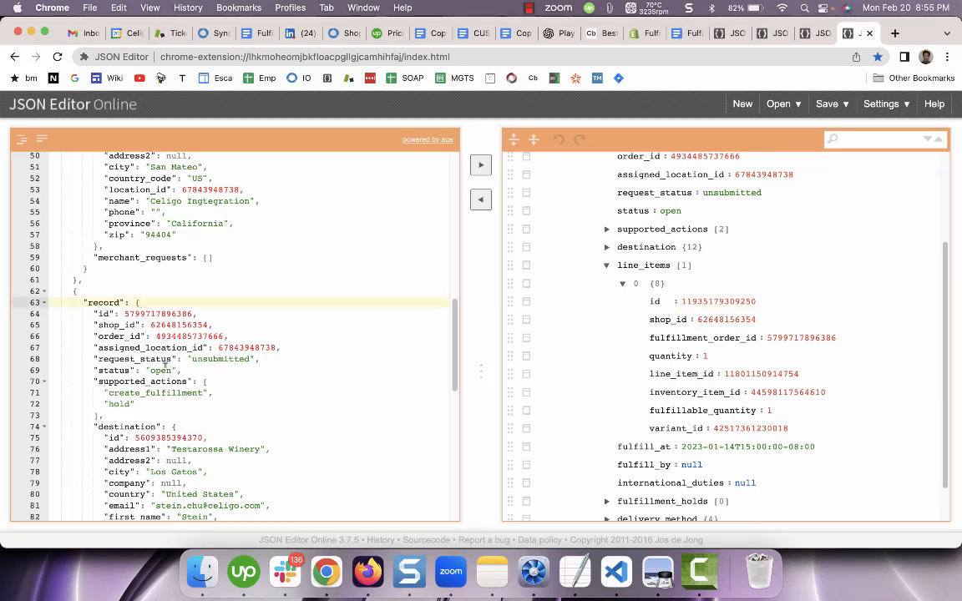
scroll(215, 347, "down", 10)
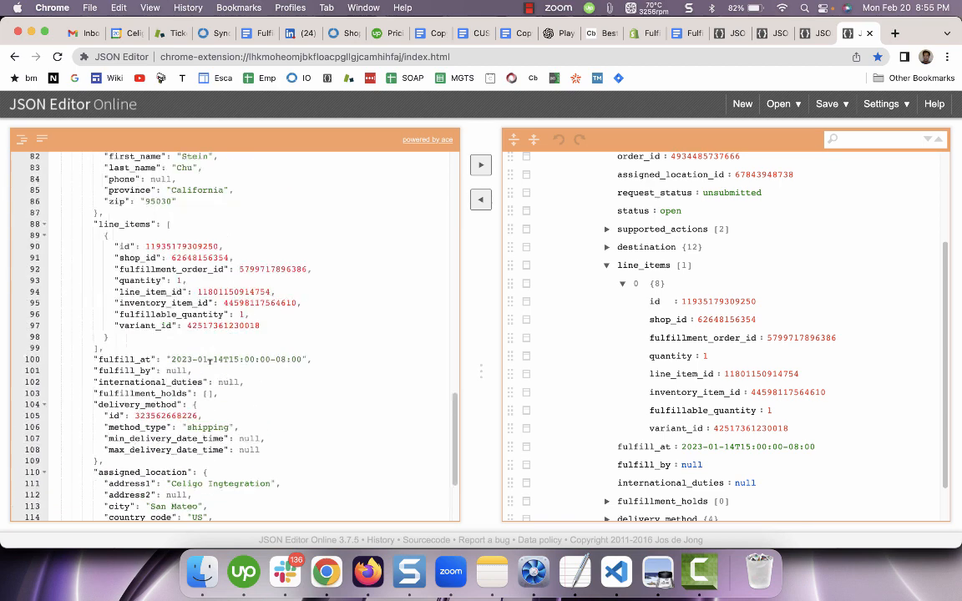
scroll(204, 355, "up", 5)
scroll(150, 213, "up", 4)
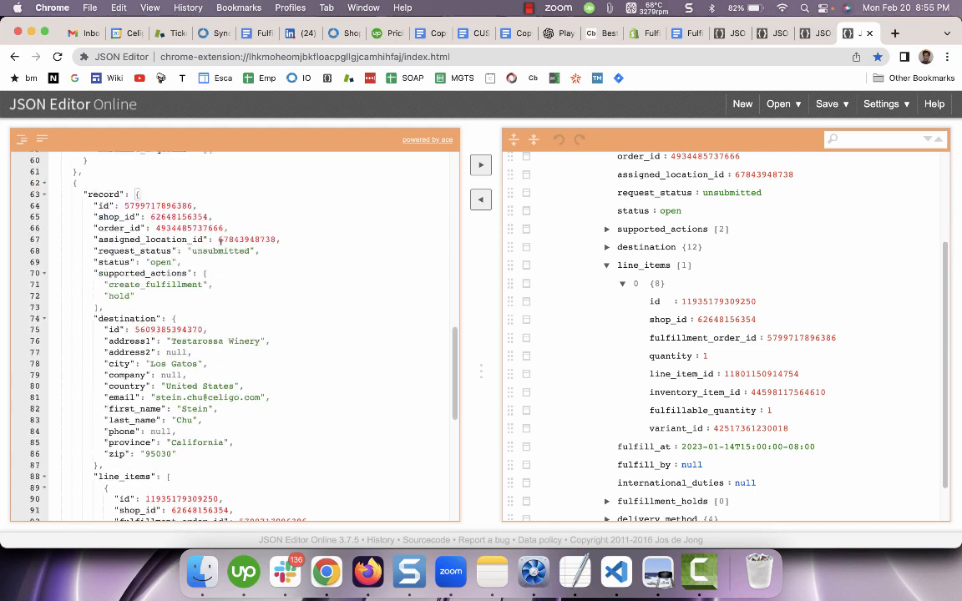
double_click(135, 195)
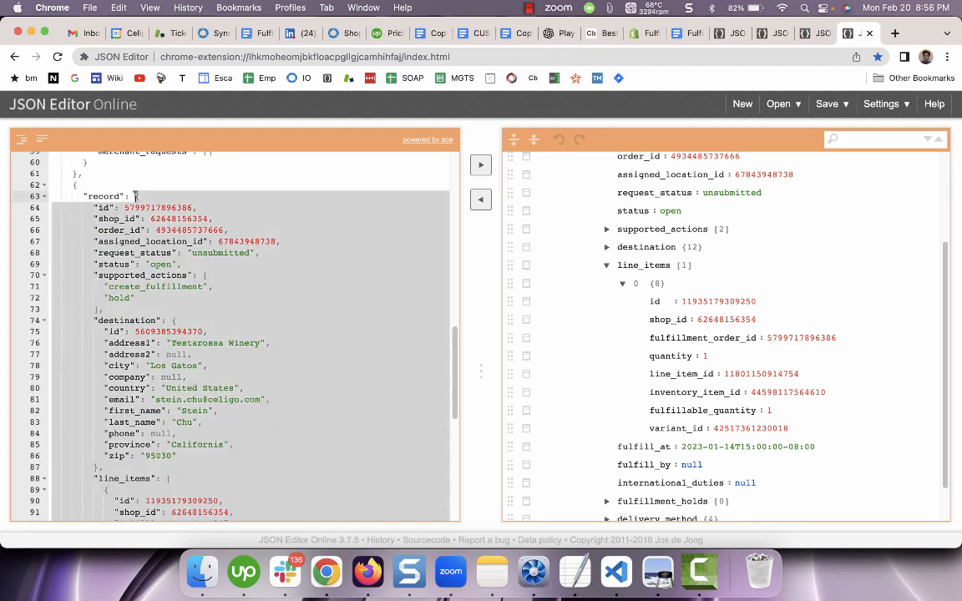
- Switch to Firefox, replace the transformation's input with the copied record, preview the output, and close the transformation without saving
key("super+Tab")
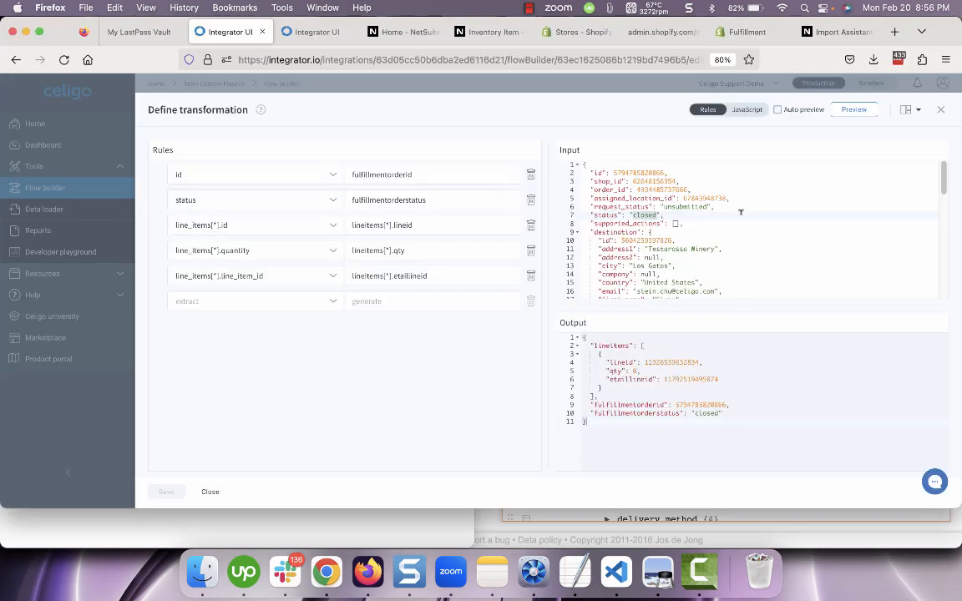
key("super+a")
key("super+v")
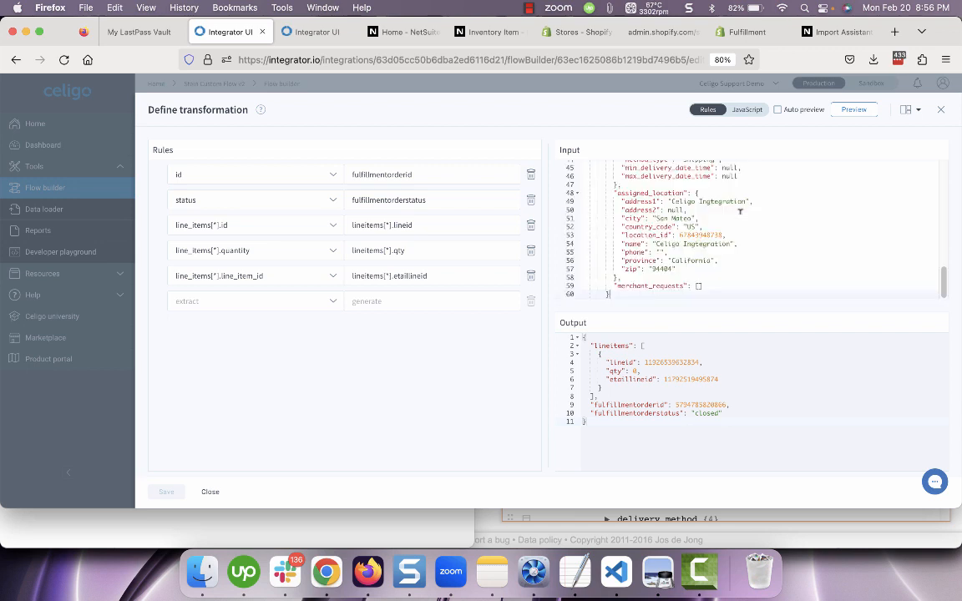
left_click(860, 111)
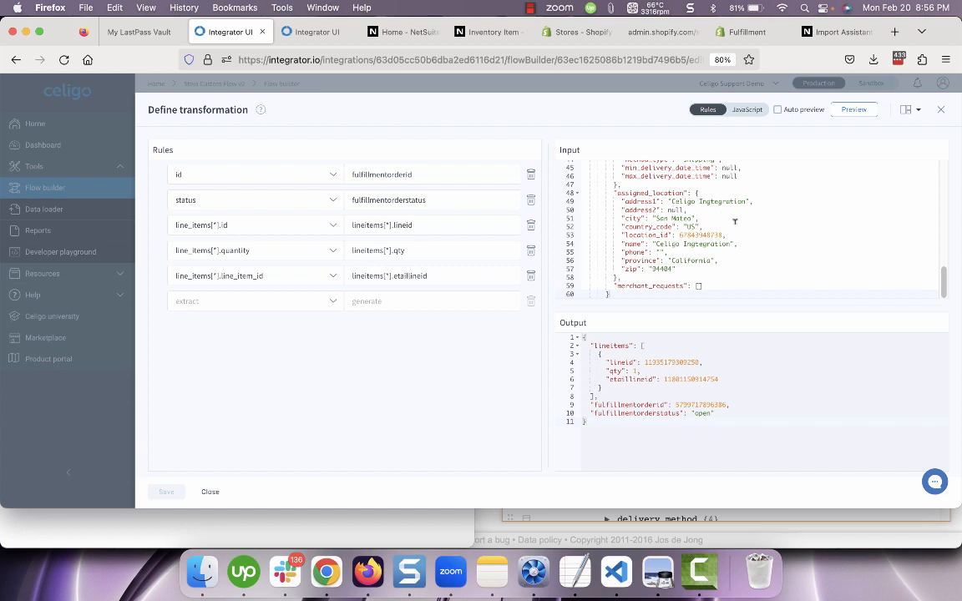
scroll(735, 221, "up", 2)
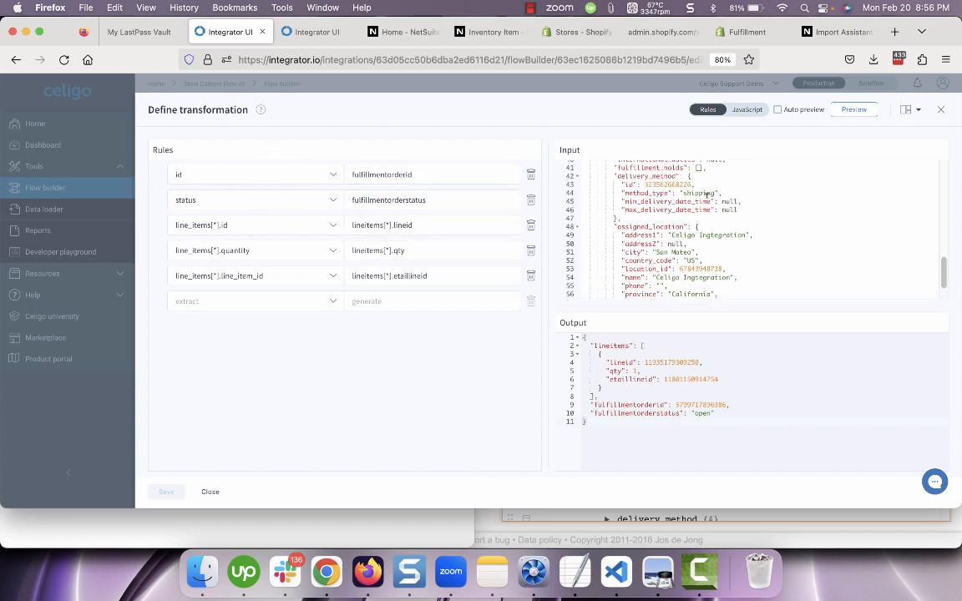
scroll(705, 206, "up", 10)
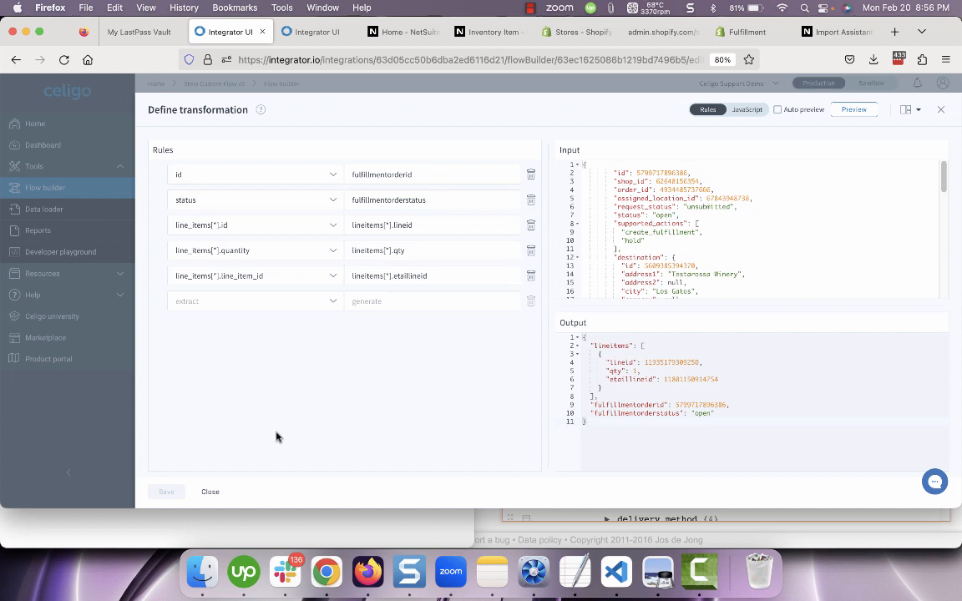
left_click(210, 493)
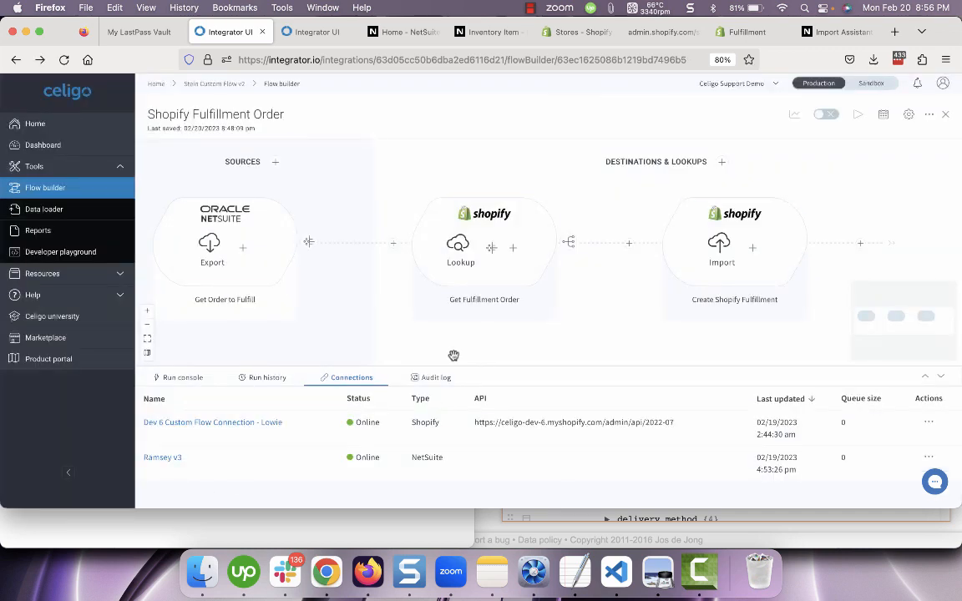
- Open the lookup's results mapping and examine the data to fulfillment_Order rule and the sample input's lineitems
left_click(569, 242)
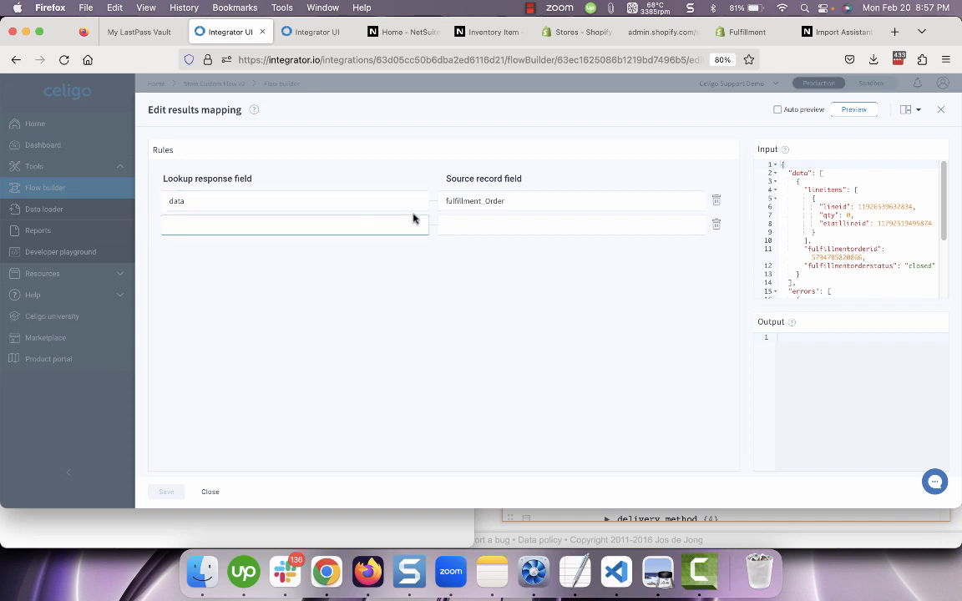
double_click(470, 200)
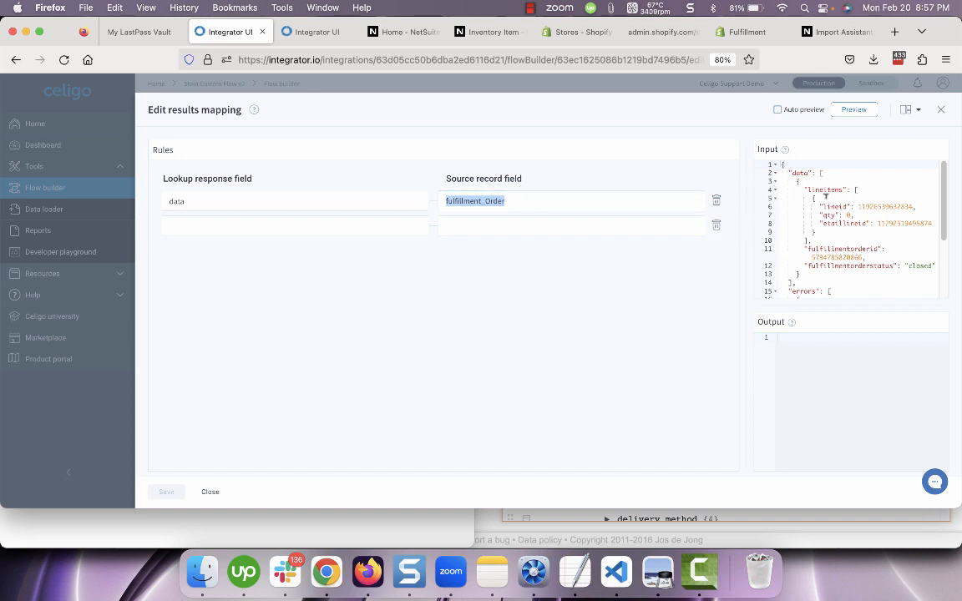
left_click(838, 190)
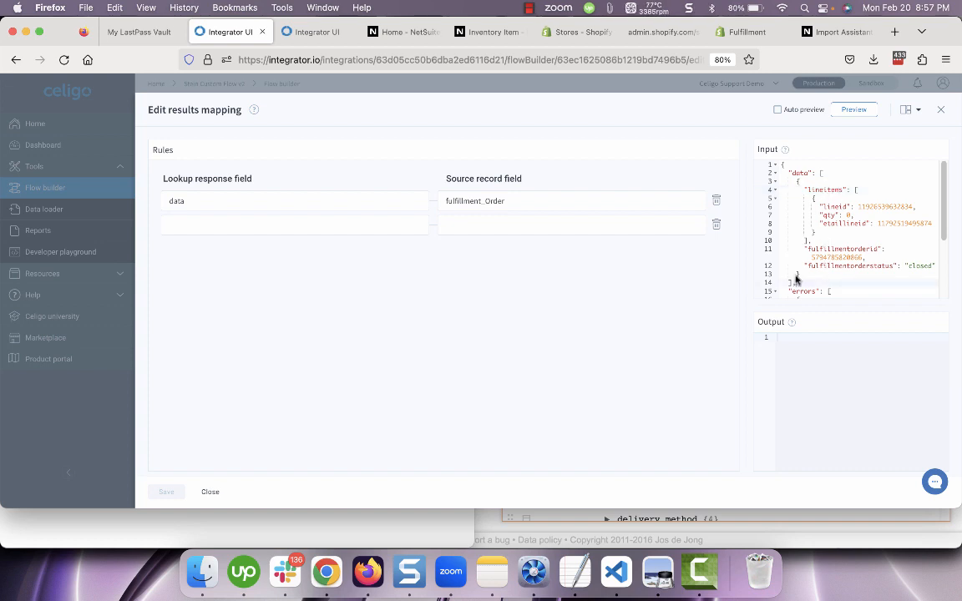
- Switch to TextEdit and copy the second object in Untitled.txt, the one with open fulfillmentorderstatus
left_click(574, 571)
scroll(381, 264, "up", 5)
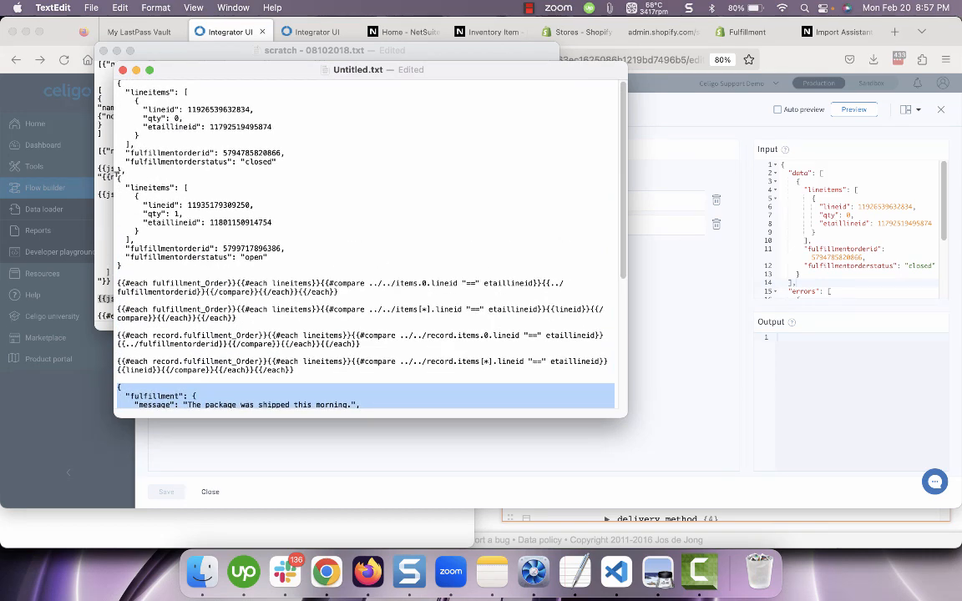
left_click(115, 178)
left_click(125, 265, "shift")
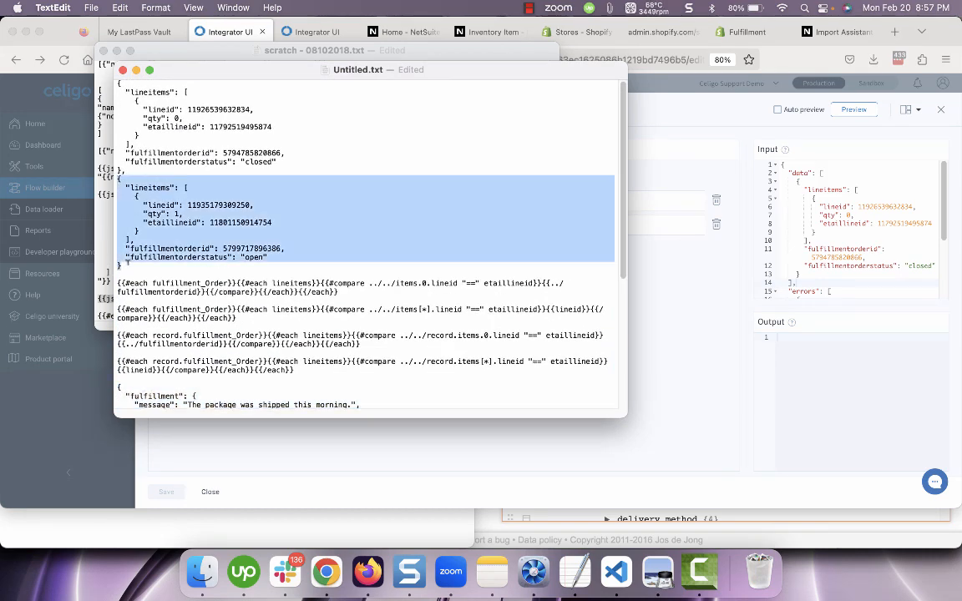
- Switch to Firefox, paste the copied object after the closed fulfillment order in the mapping's sample input, separated by a comma, and preview the output
left_click(864, 249)
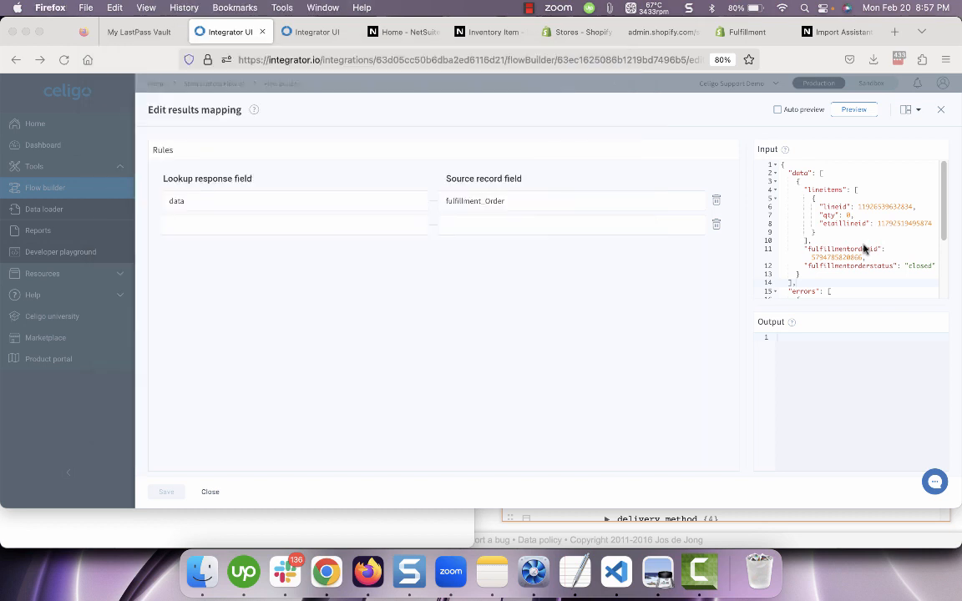
left_click(810, 268)
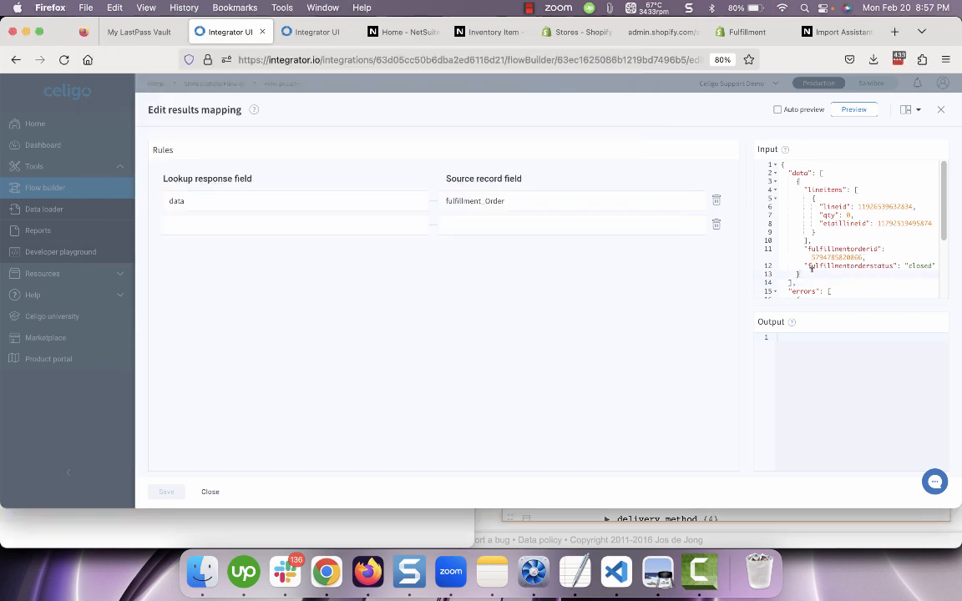
type(",")
key("super+v")
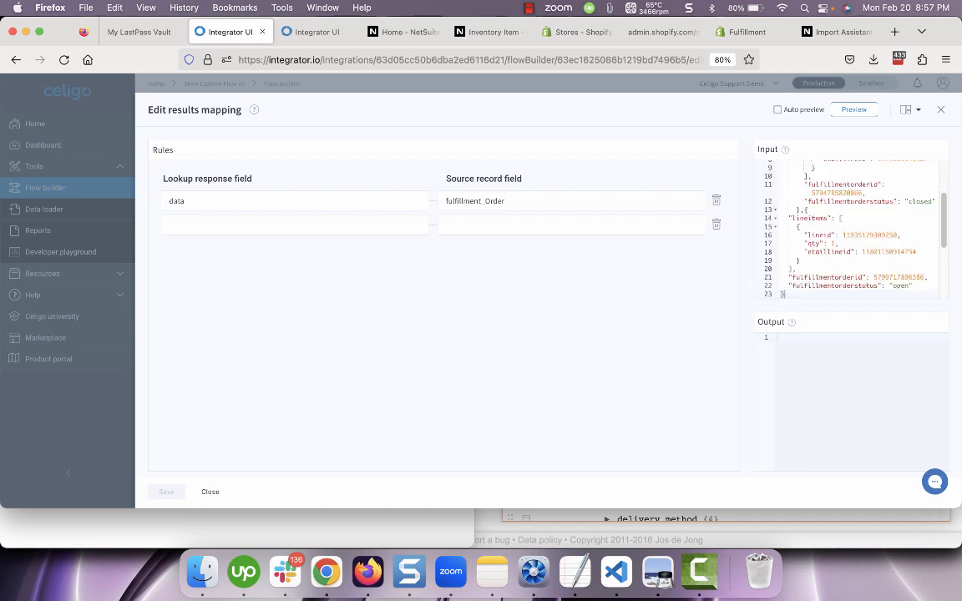
left_click(853, 112)
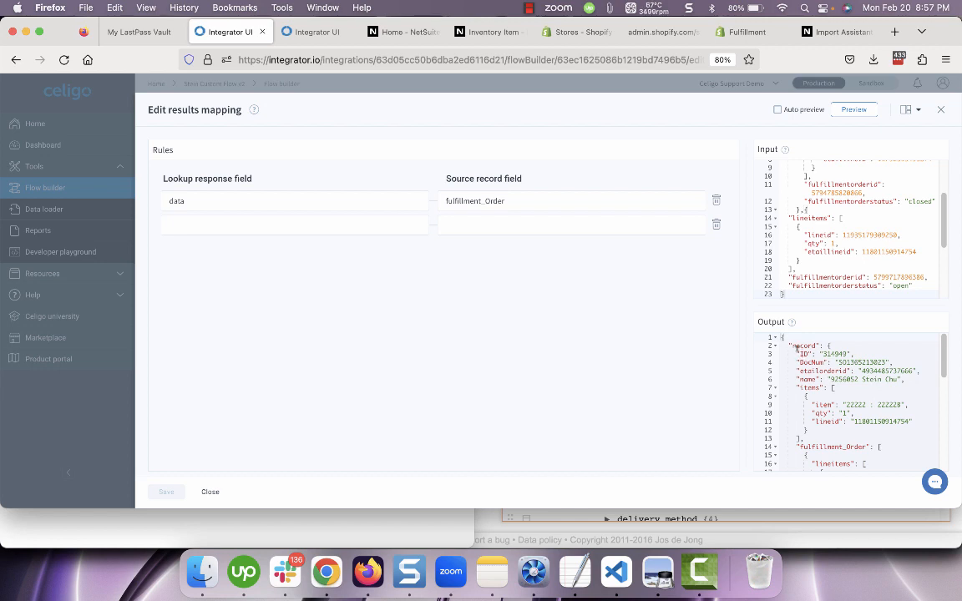
- Examine the NetSuite record fields and items in the previewed output, widening and heightening the output pane
left_click_drag(796, 346, 825, 437)
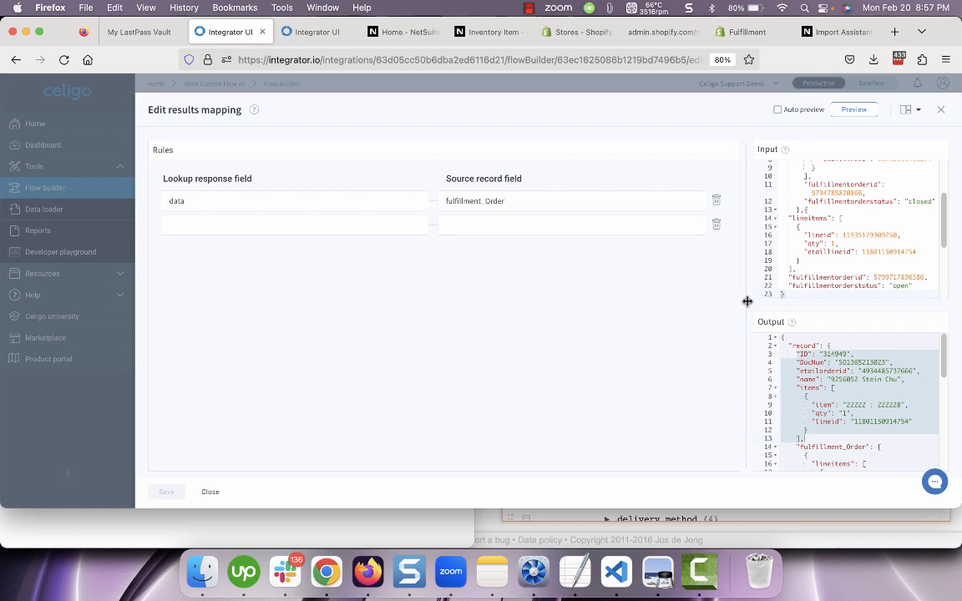
left_click_drag(747, 302, 607, 307)
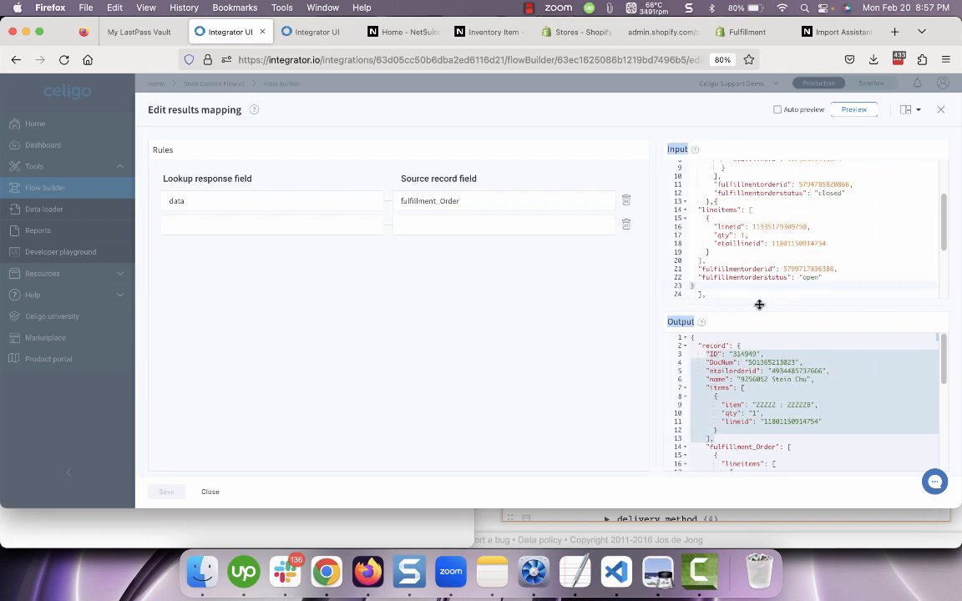
left_click_drag(758, 305, 762, 251)
scroll(864, 366, "down", 3)
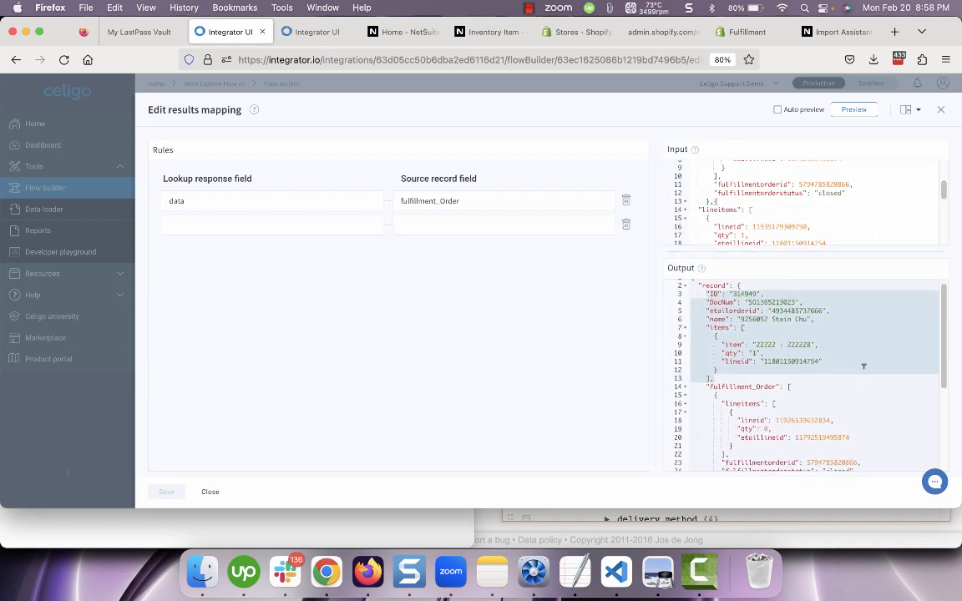
- Compare the line IDs and statuses of both entries under fulfillment_Order in the output, and close the results mapping without saving
double_click(760, 356)
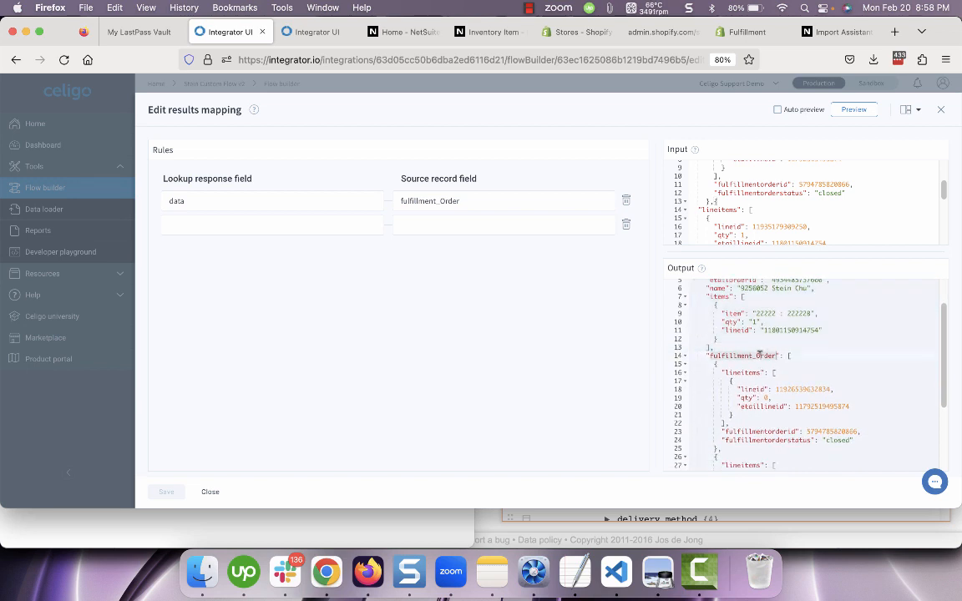
left_click(428, 217)
left_click(839, 438)
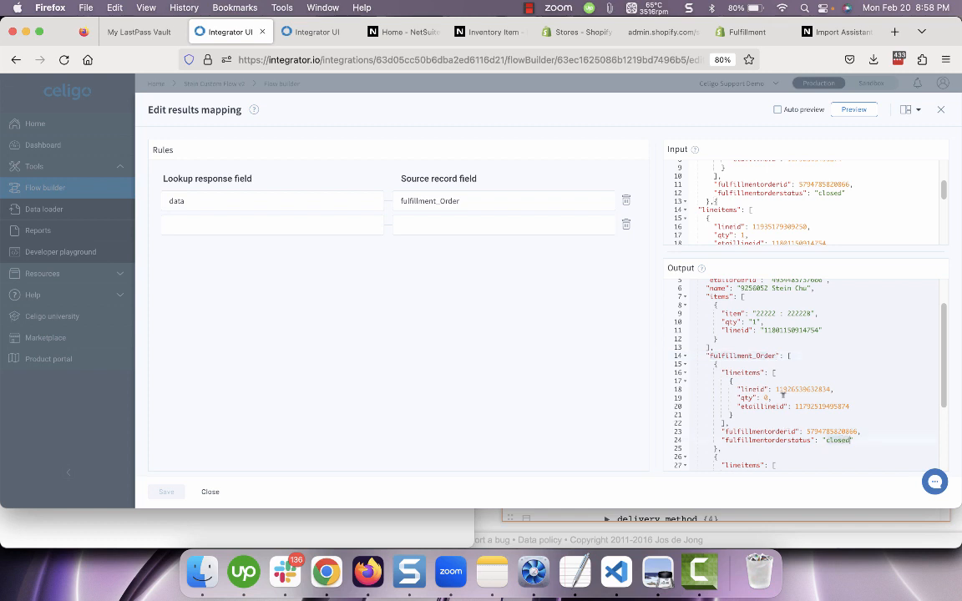
scroll(749, 428, "down", 5)
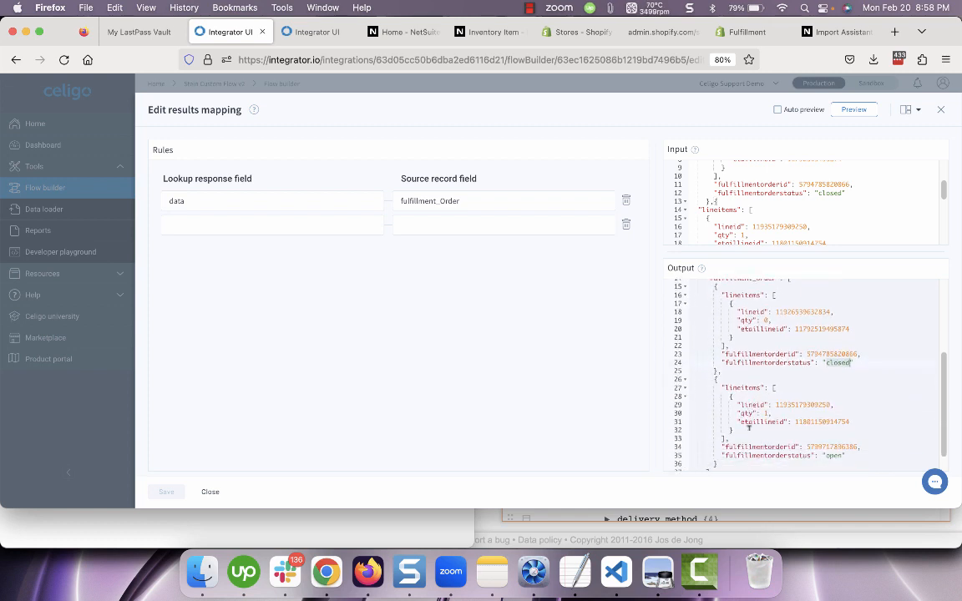
left_click(835, 439)
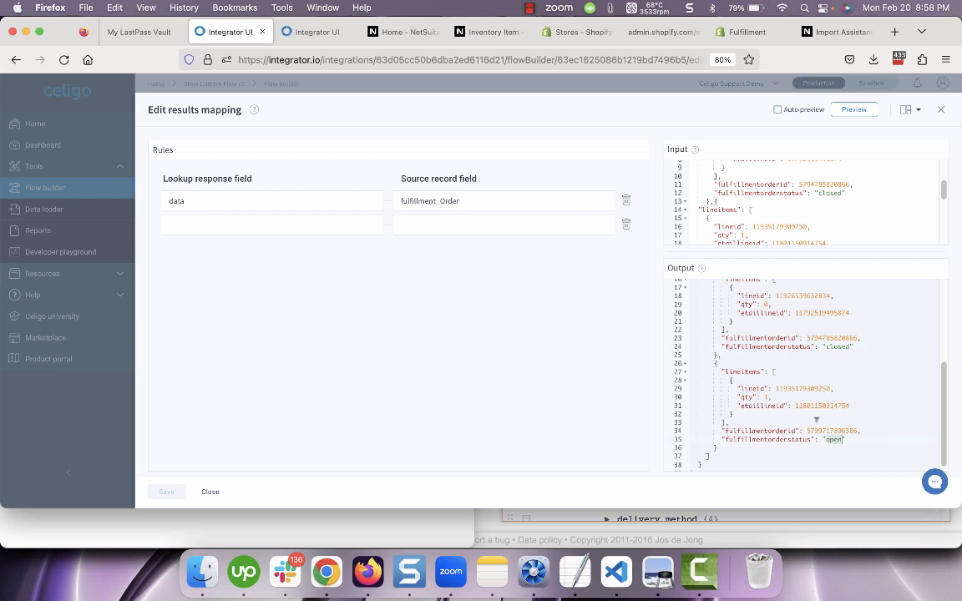
scroll(822, 354, "up", 1)
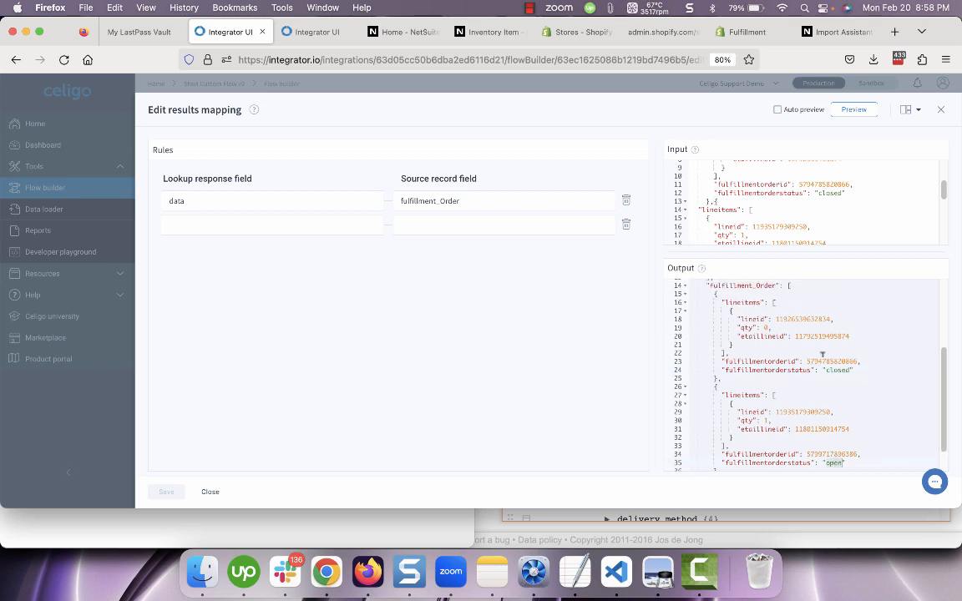
double_click(792, 319)
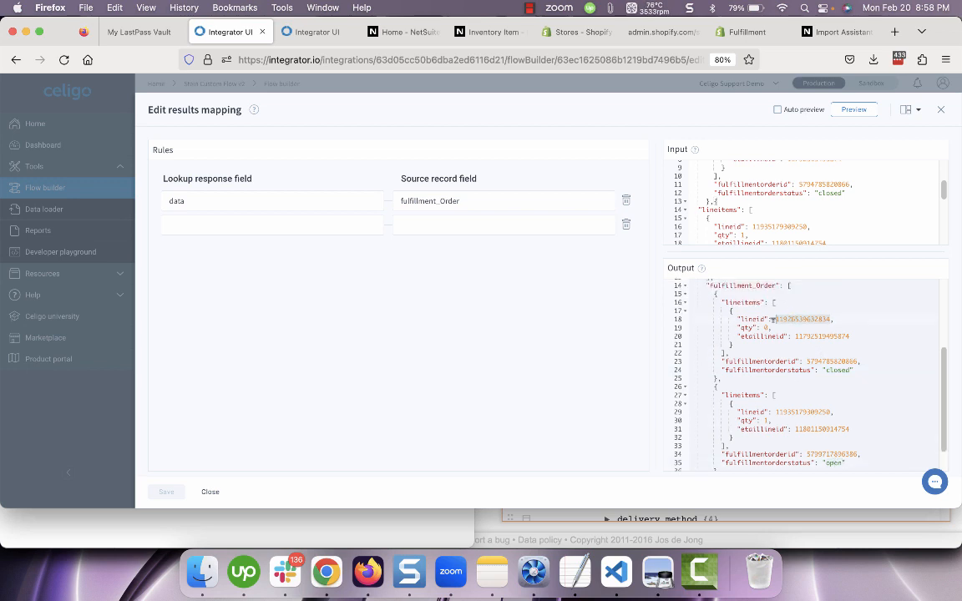
double_click(822, 335)
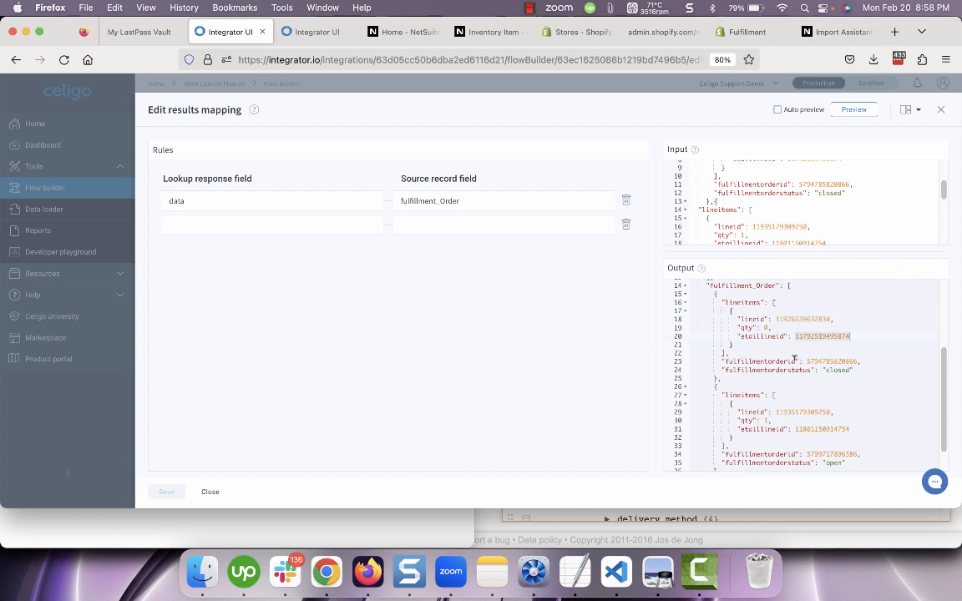
scroll(797, 414, "down", 2)
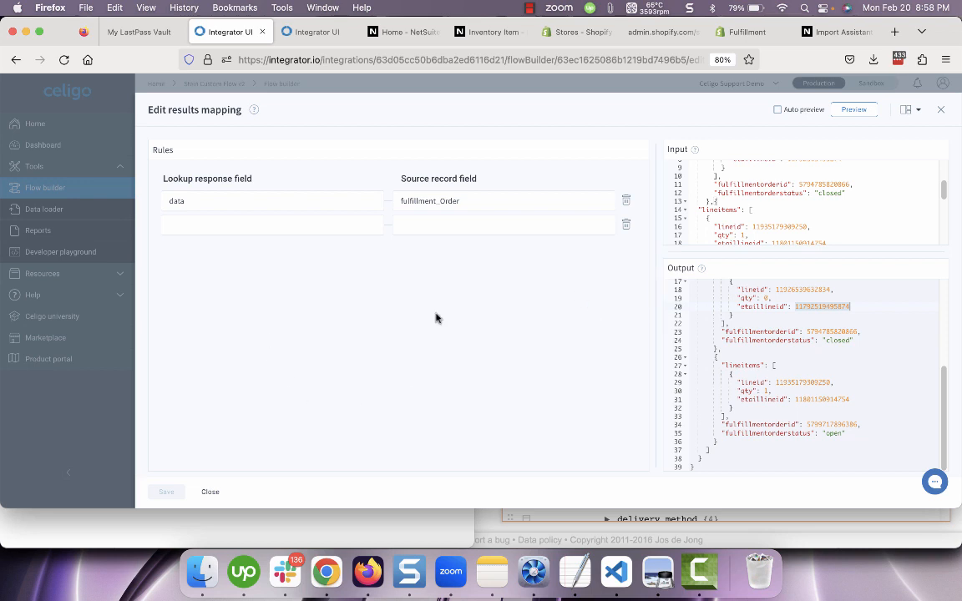
left_click(210, 491)
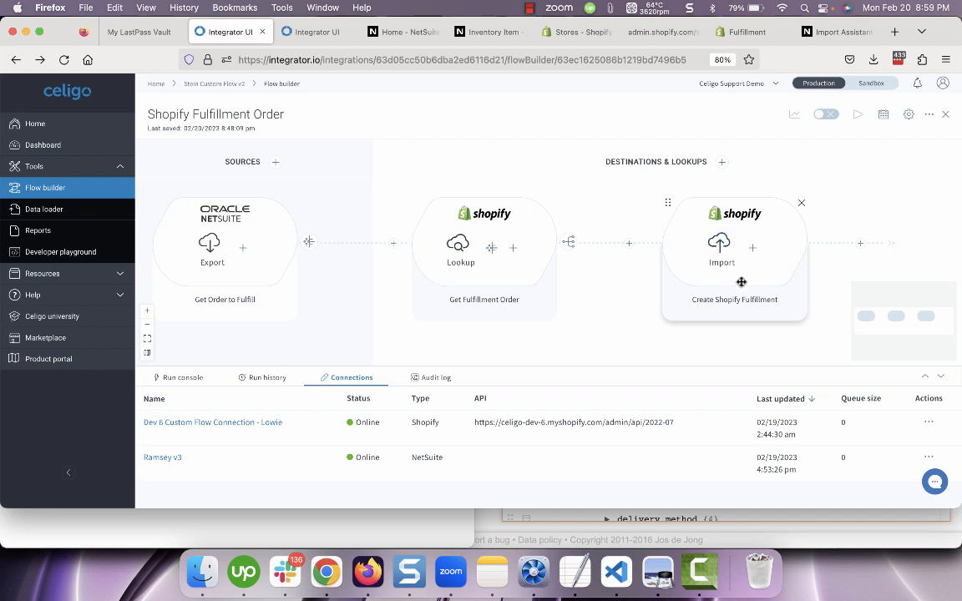
- Open the Create Shopify Fulfillment import and examine its HTTP method, relative URI and request body
left_click(721, 254)
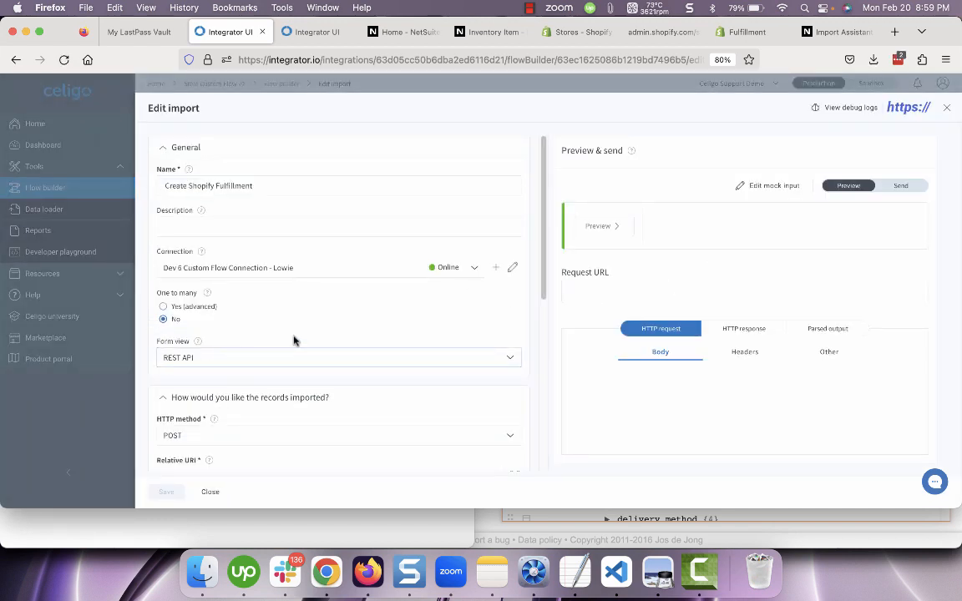
scroll(393, 316, "down", 5)
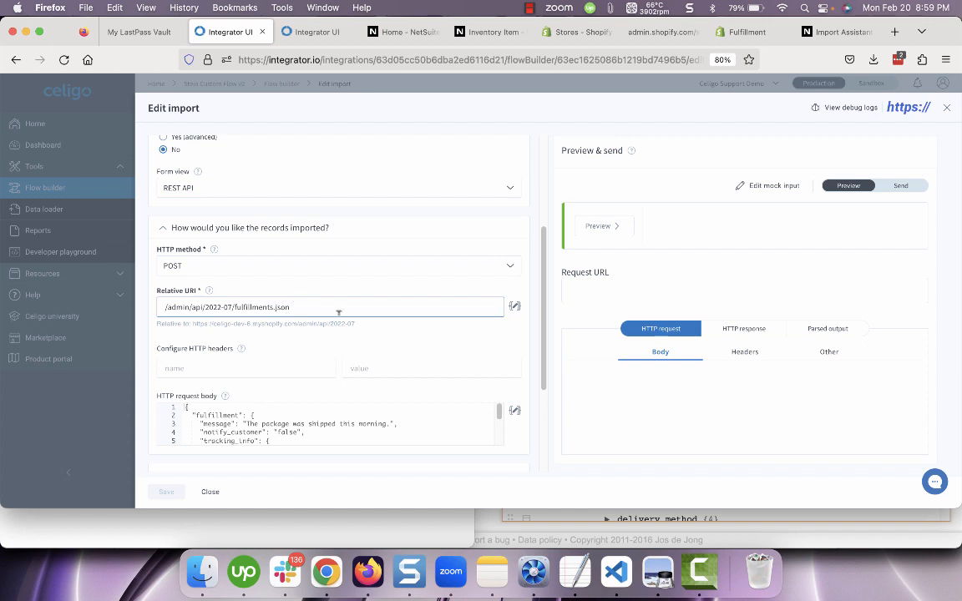
- Switch to Chrome and examine the message, fulfillment_order_id and line item id in Shopify's sample for creating a fulfillment
left_click(335, 586)
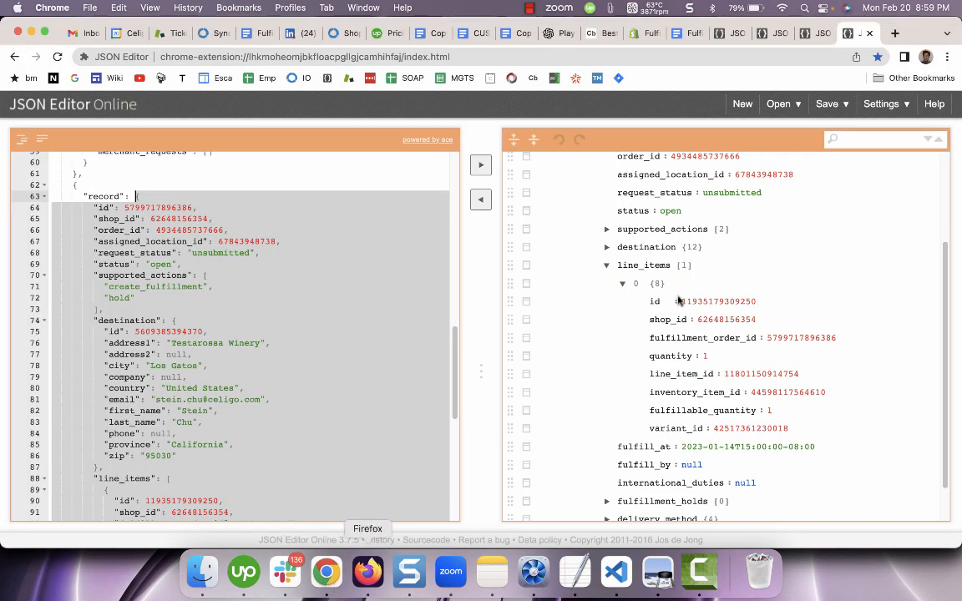
left_click(646, 35)
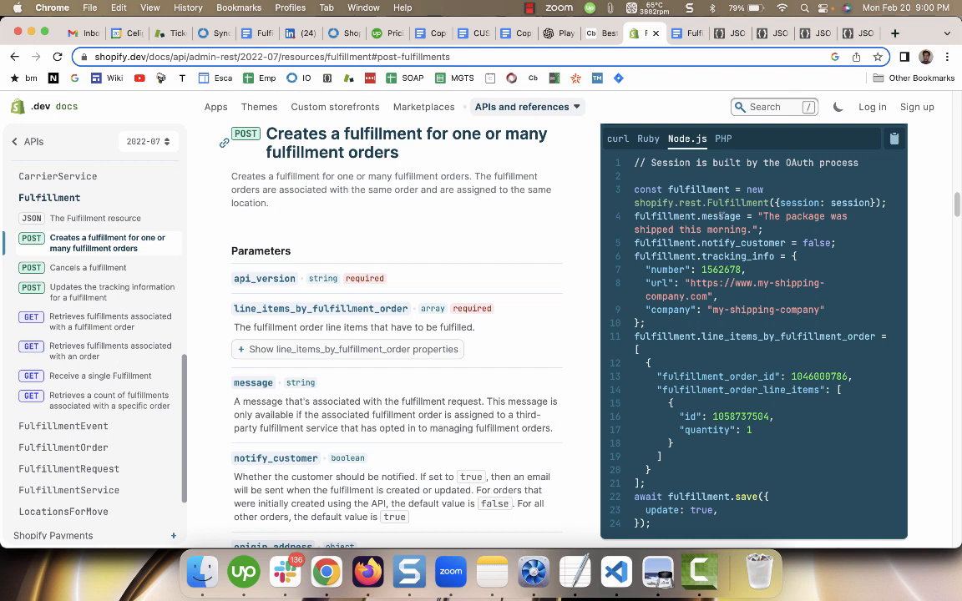
double_click(722, 216)
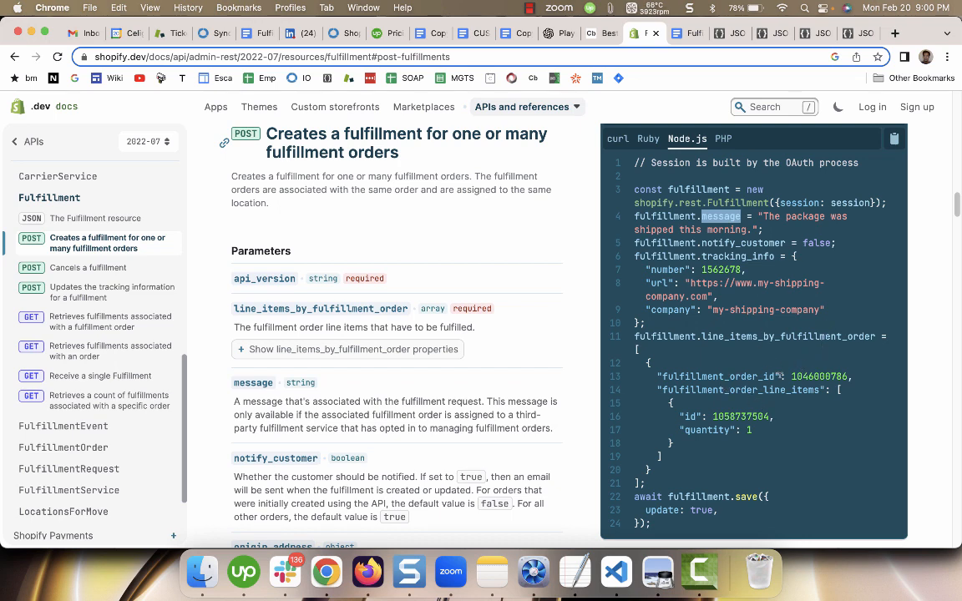
double_click(802, 376)
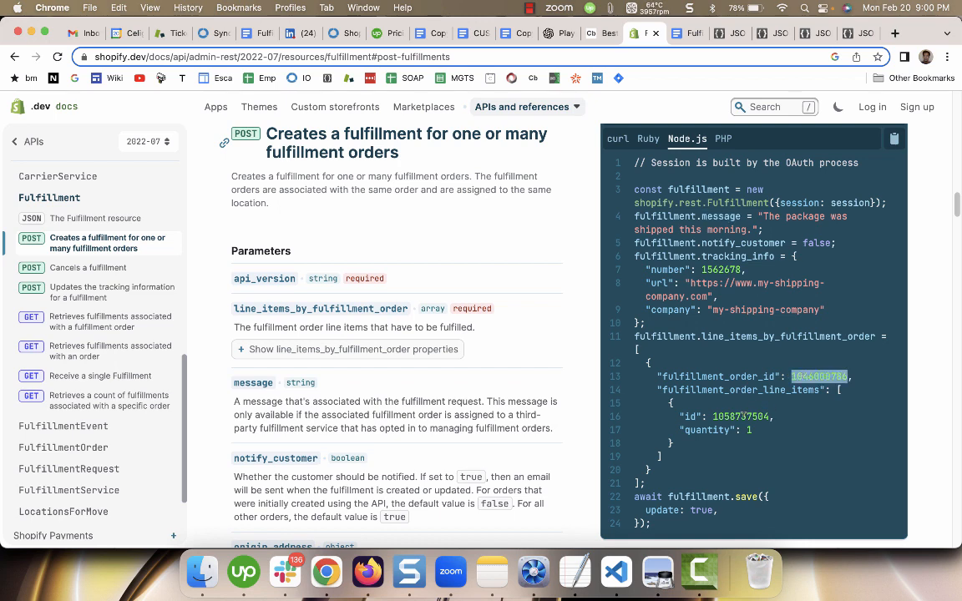
double_click(742, 415)
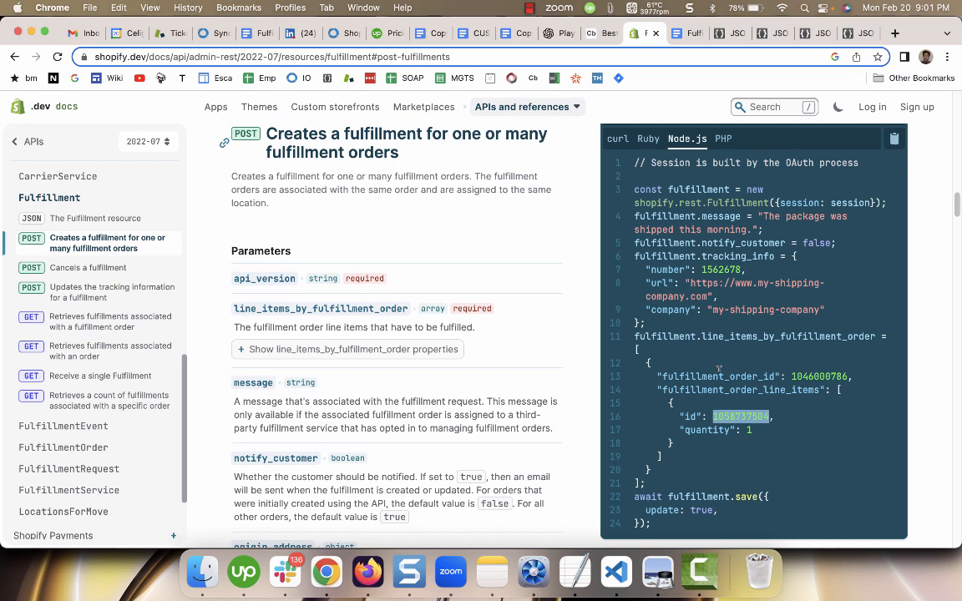
- Check the import's relative URI in Firefox against the documentation's POST endpoint in Chrome, and open the import's HTTP request body template in Firefox
left_click(368, 570)
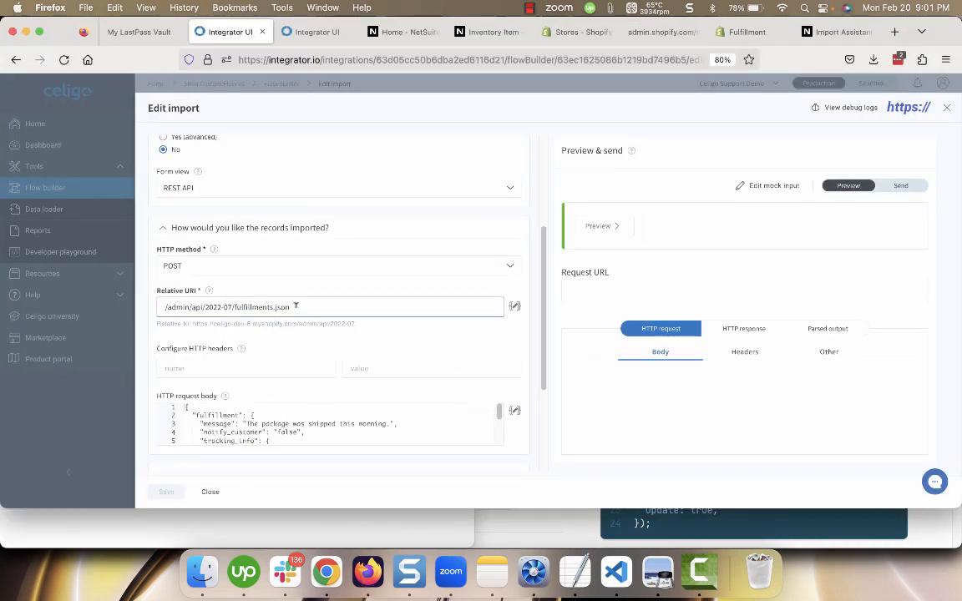
left_click(327, 571)
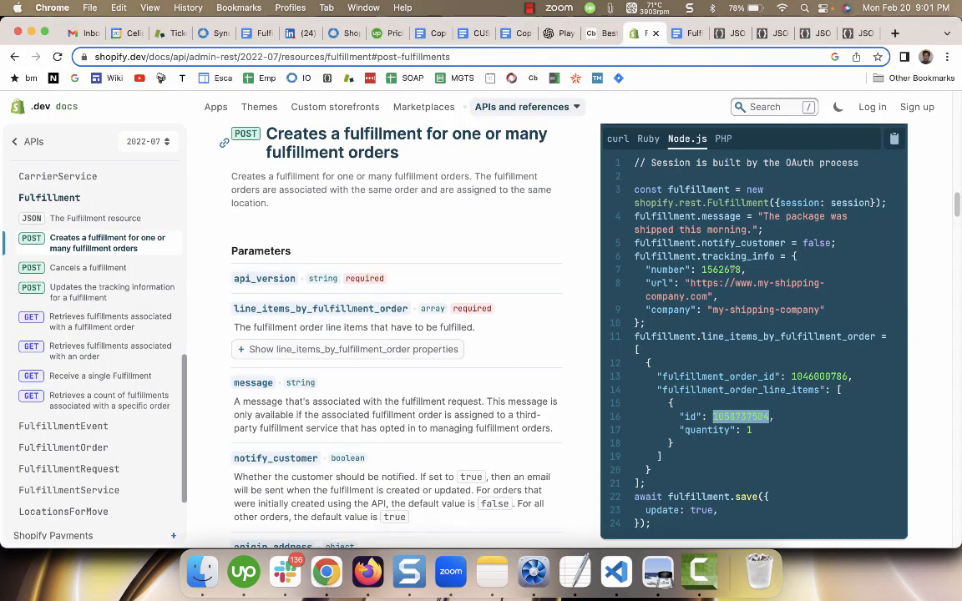
scroll(749, 218, "up", 1)
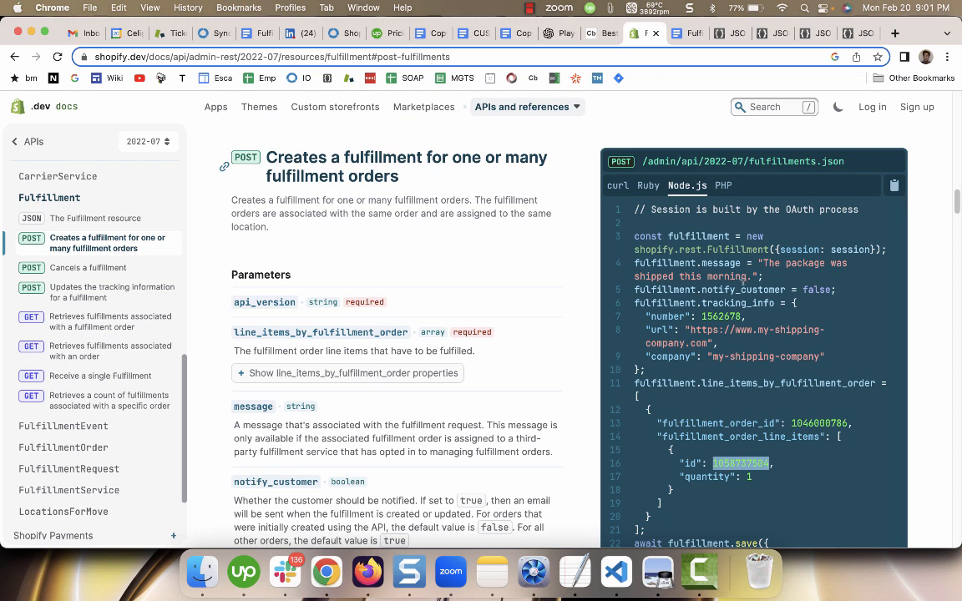
left_click(373, 573)
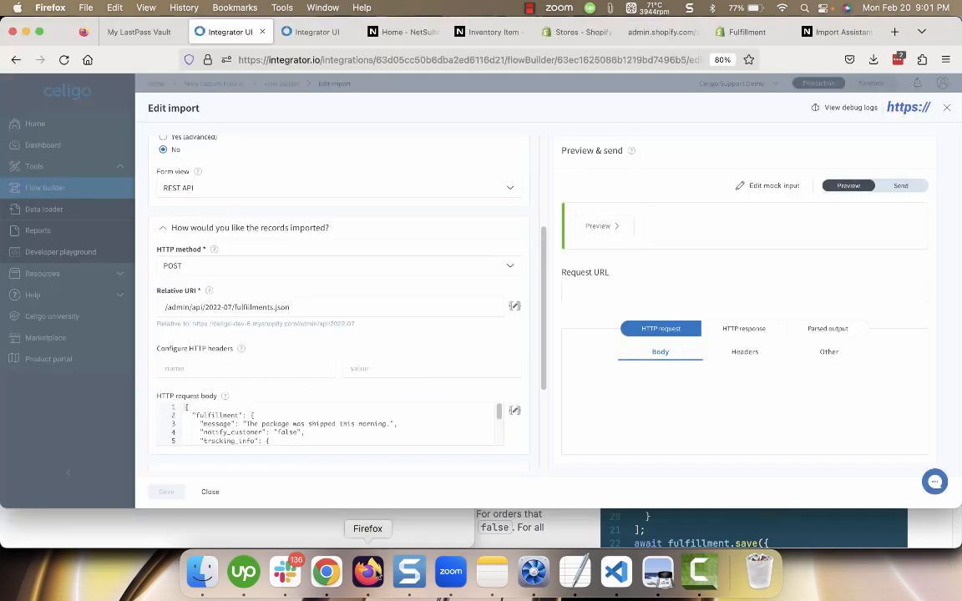
left_click(515, 413)
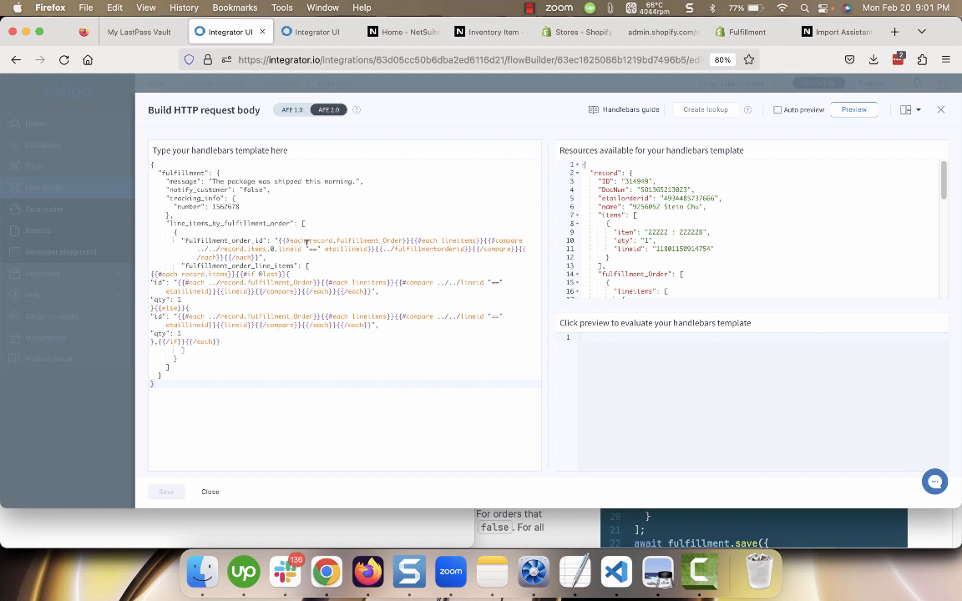
- Switch to the JSON Editor in Chrome, compare the sample fulfillment payload with the Shopify documentation, and check its fulfillment_order_id
left_click(325, 571)
left_click(804, 34)
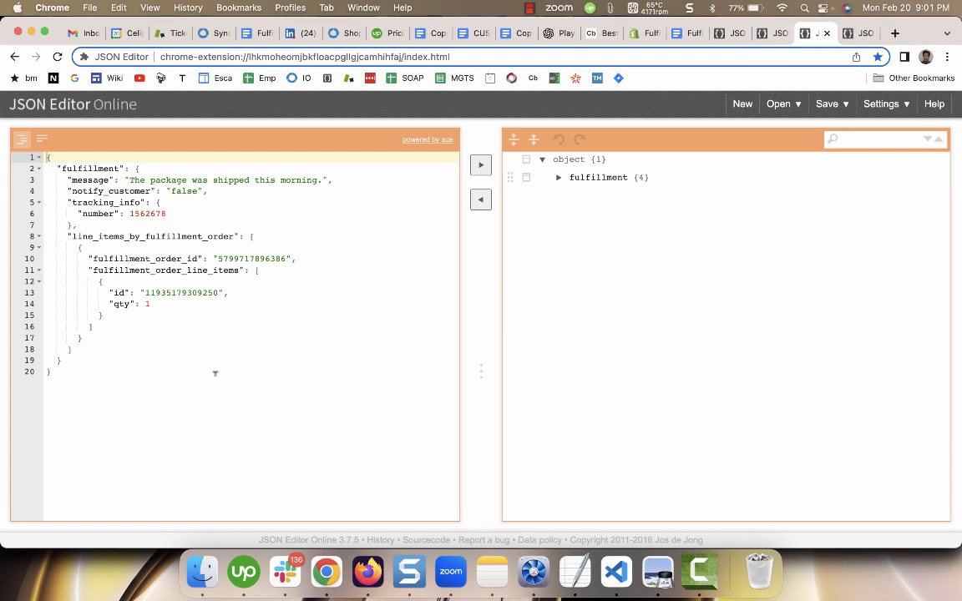
left_click(152, 384)
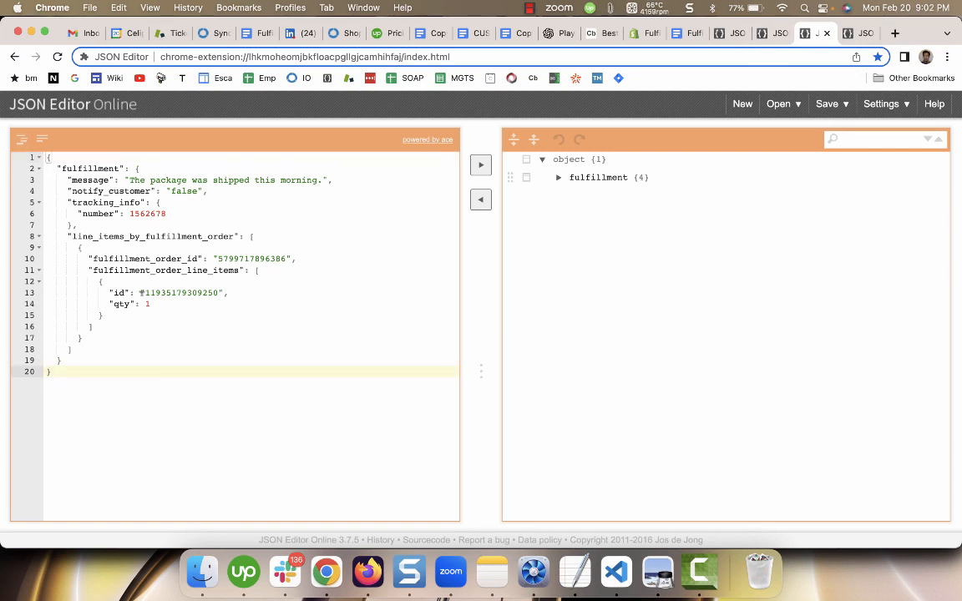
left_click(643, 34)
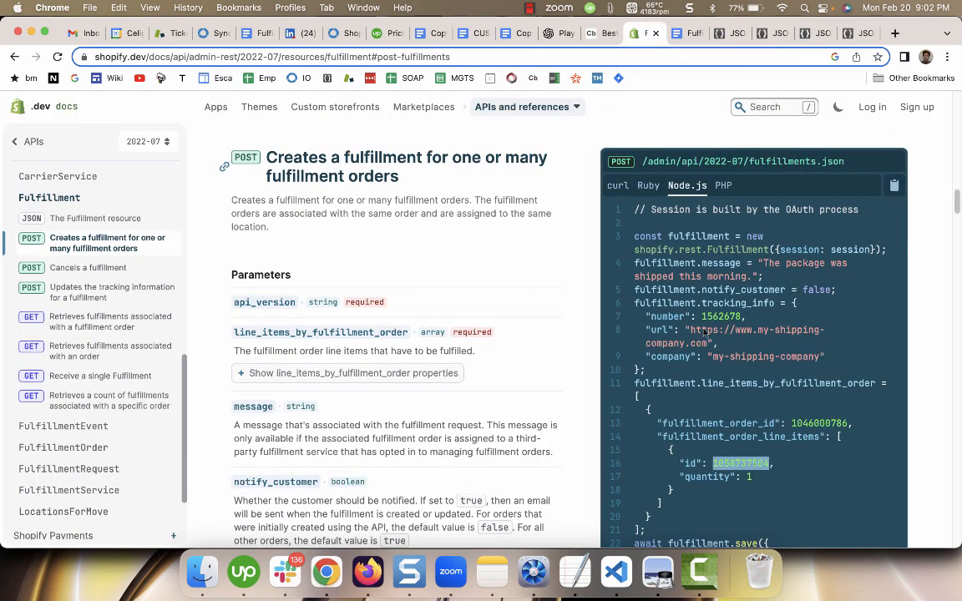
left_click(817, 33)
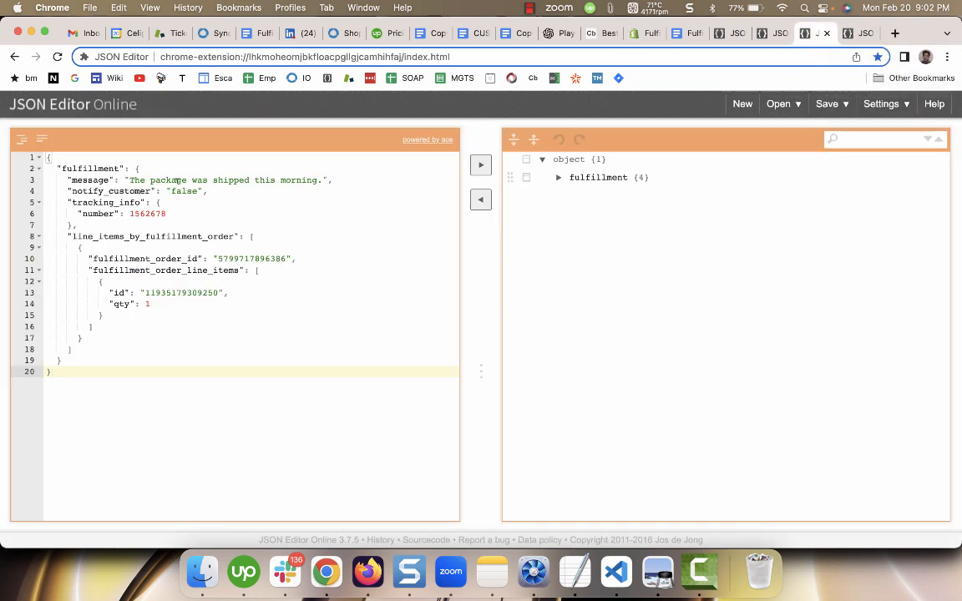
double_click(245, 258)
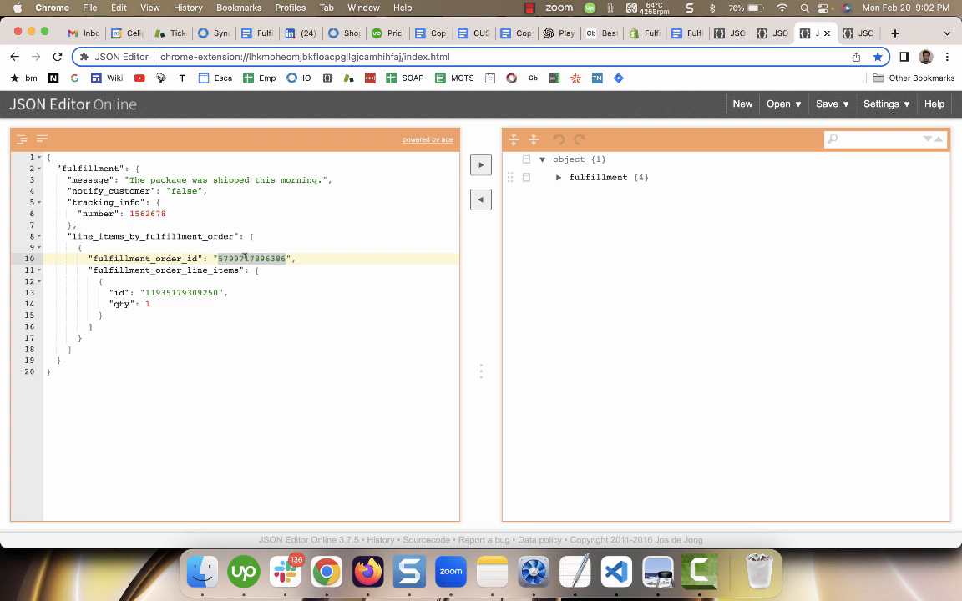
- Examine the line item id, qty and fulfillment_order_id in the JSON Editor's sample fulfillment payload
double_click(161, 292)
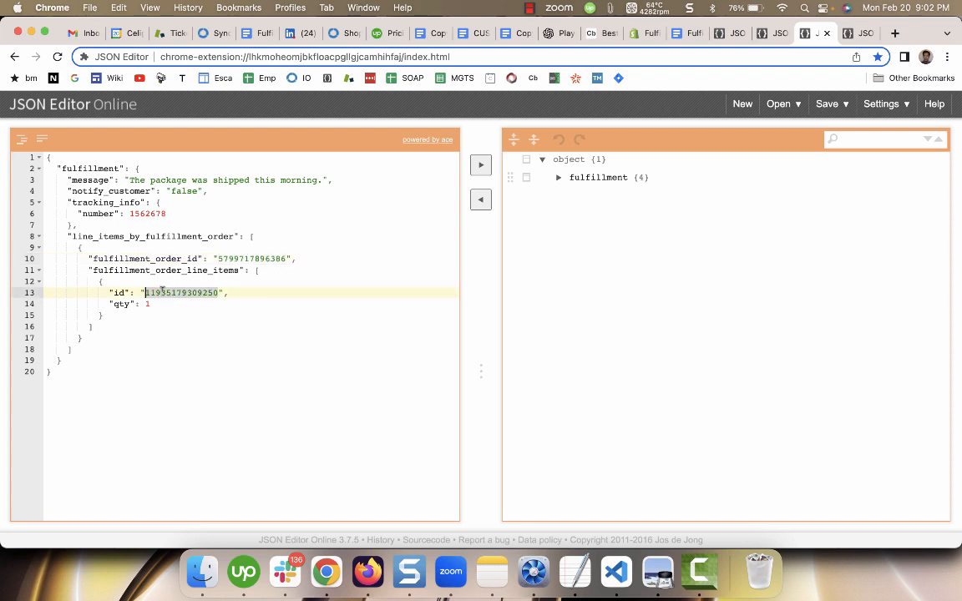
left_click(149, 304)
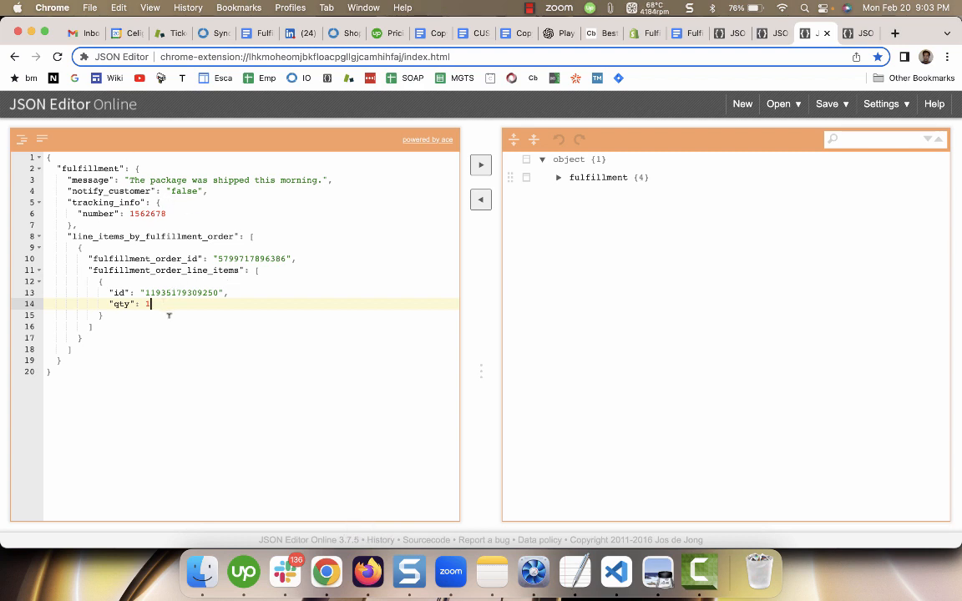
double_click(239, 259)
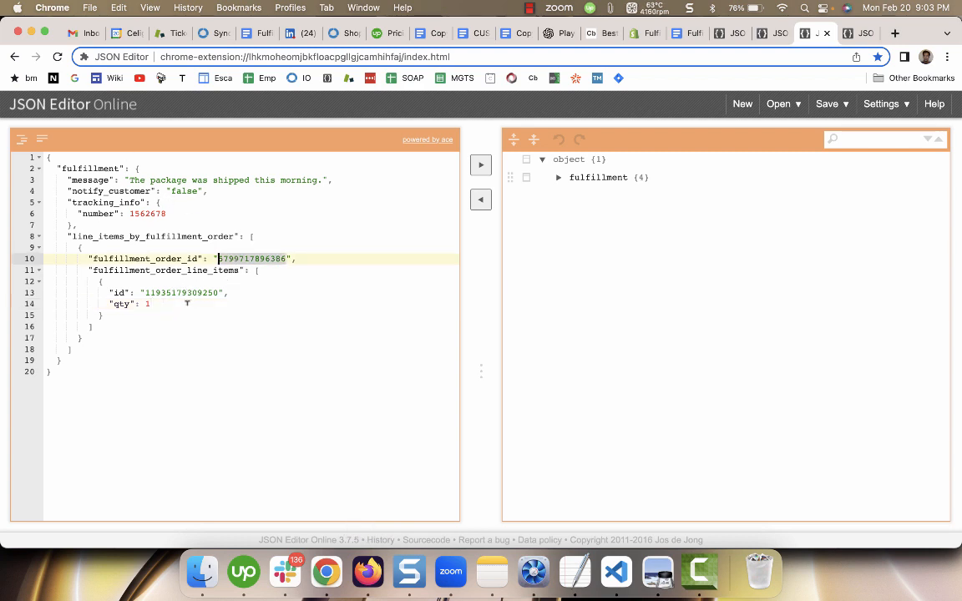
left_click(188, 292)
double_click(188, 293)
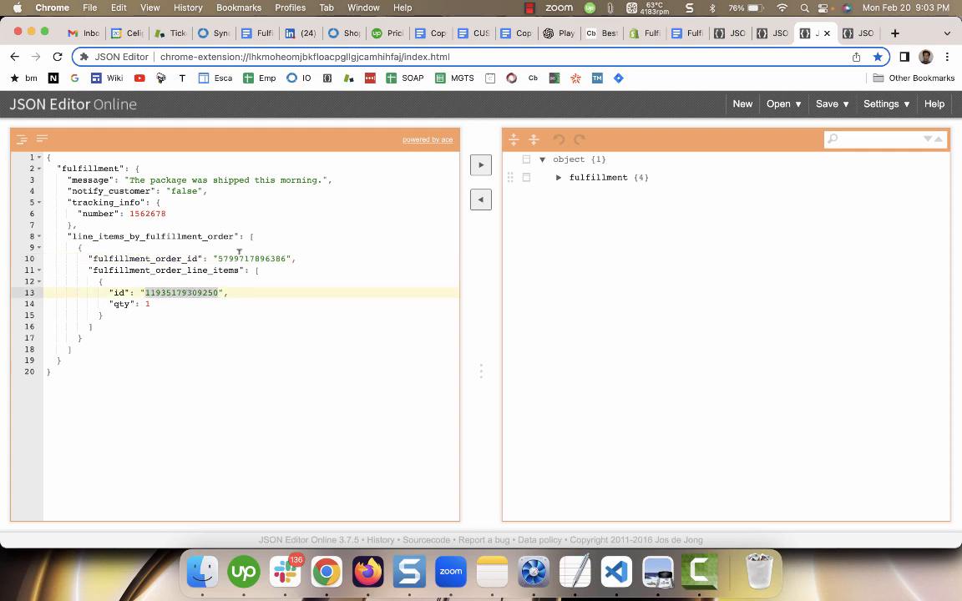
- Switch to Firefox and compare the fulfillment_order_id expression's lineid and etaillineid with the lineid under the record's items
left_click(365, 574)
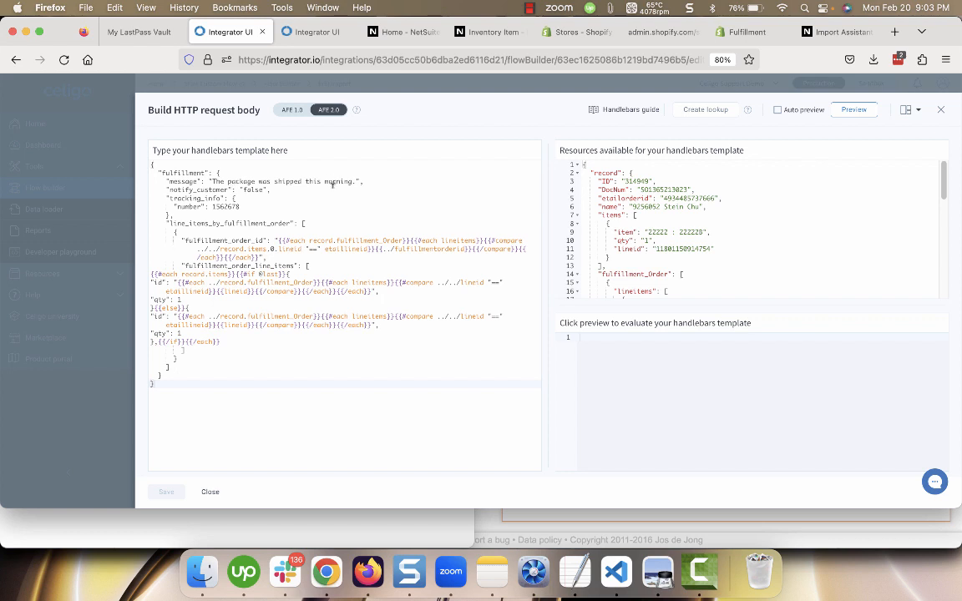
double_click(236, 240)
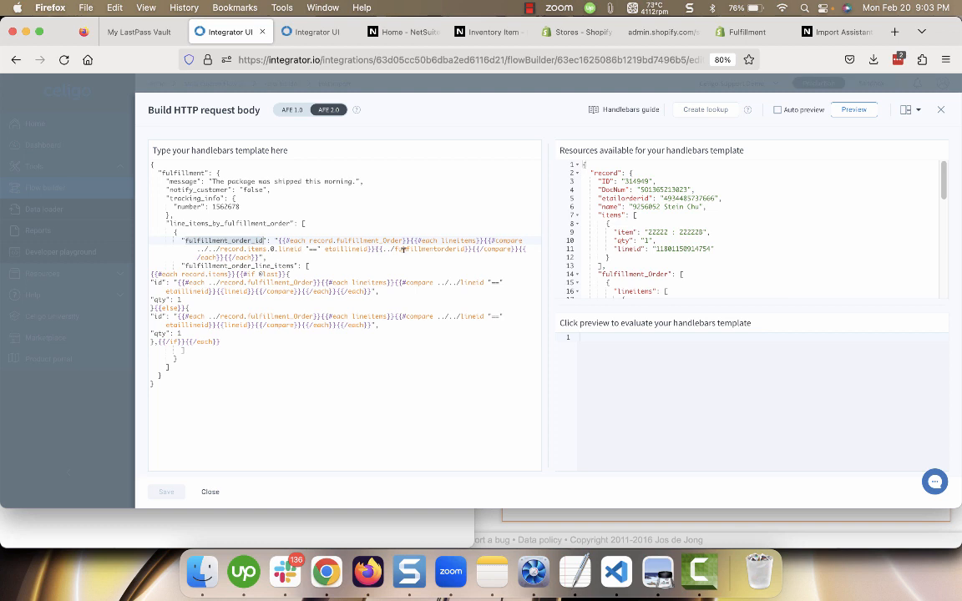
double_click(349, 249)
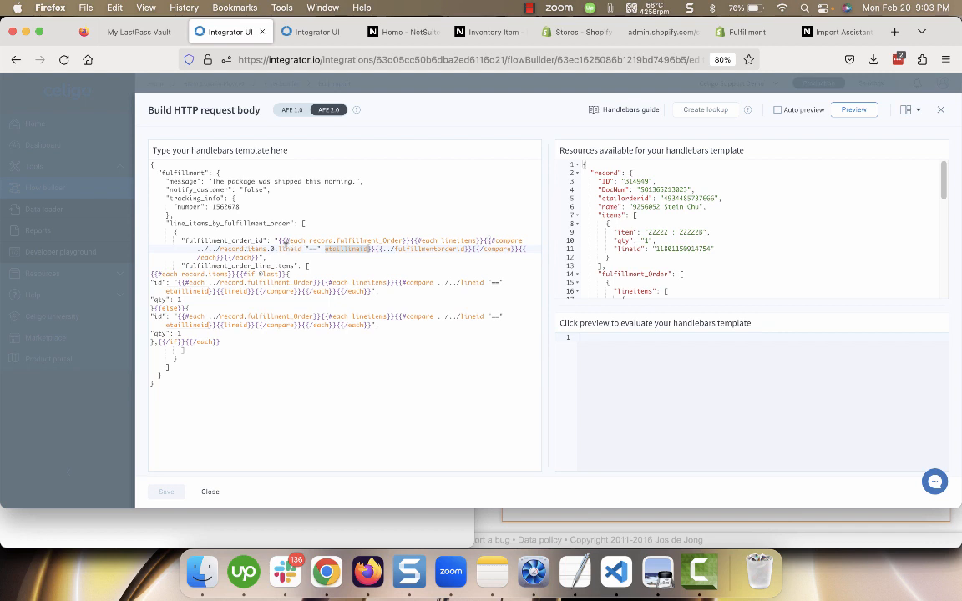
double_click(290, 249)
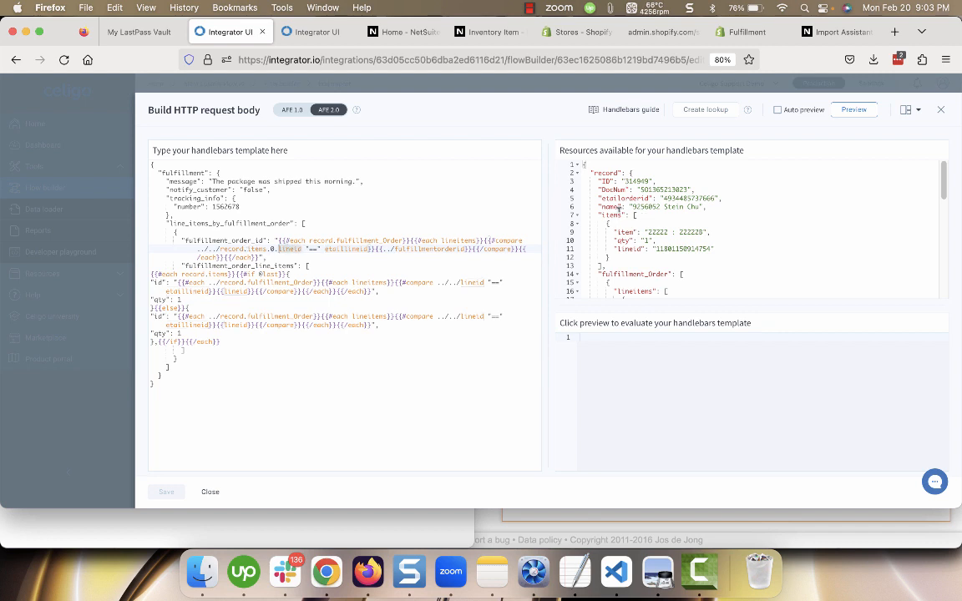
double_click(611, 210)
double_click(676, 248)
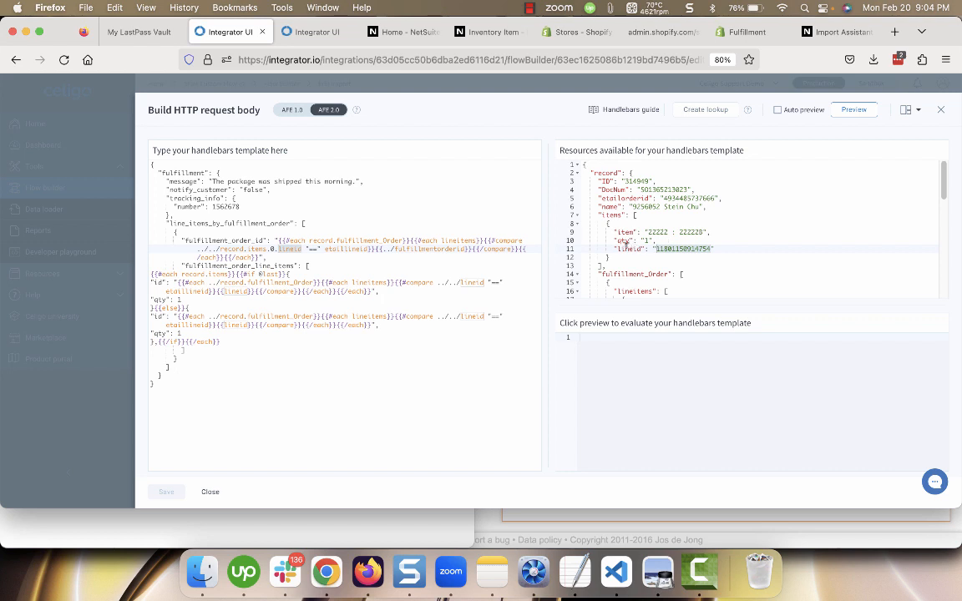
left_click_drag(654, 248, 708, 248)
- Examine the sample record's existing fulfillment_Order entry, including its line item's lineid and etaillineid and its fulfillmentorderstatus
scroll(635, 272, "down", 5)
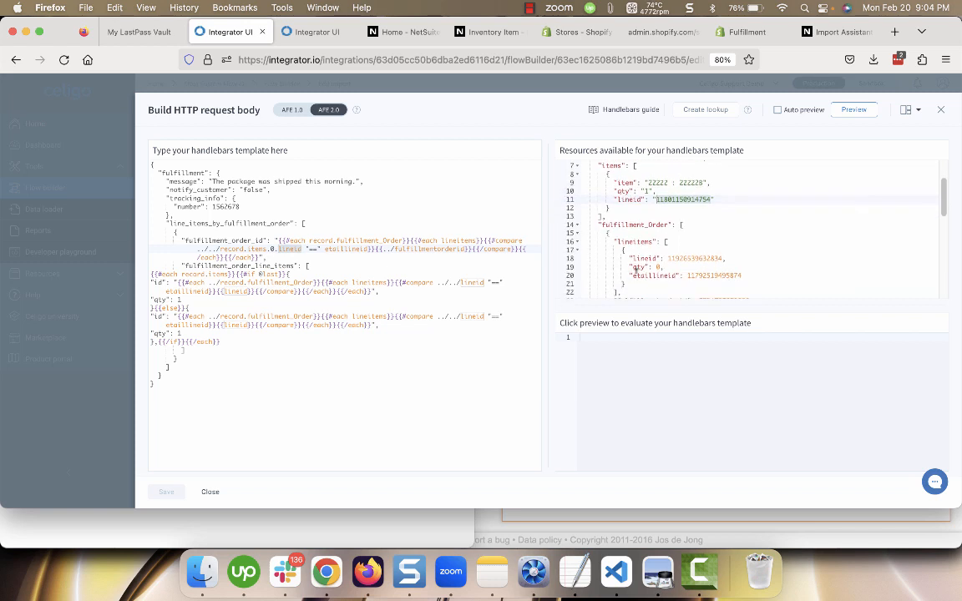
scroll(635, 271, "down", 1)
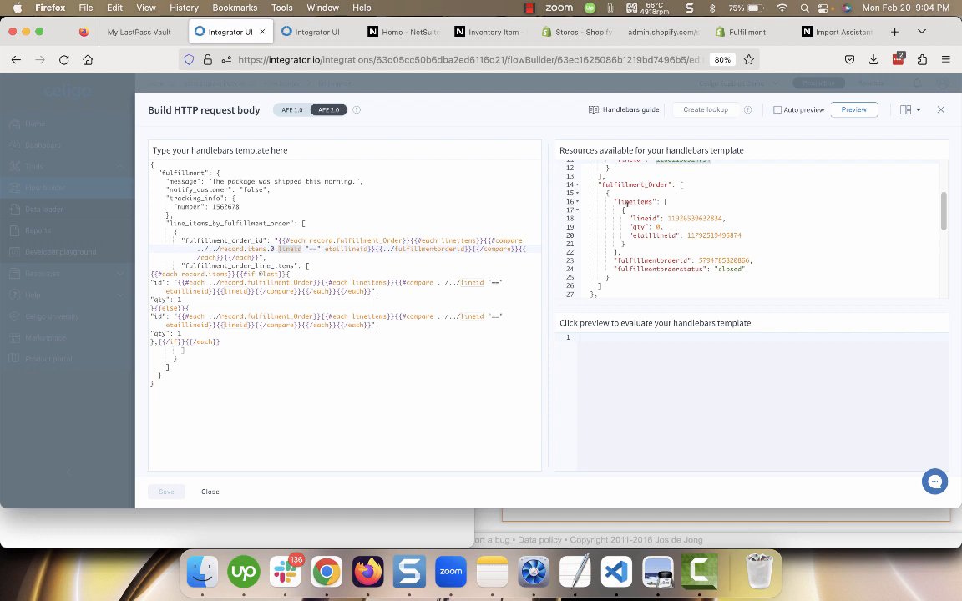
double_click(709, 235)
double_click(689, 218)
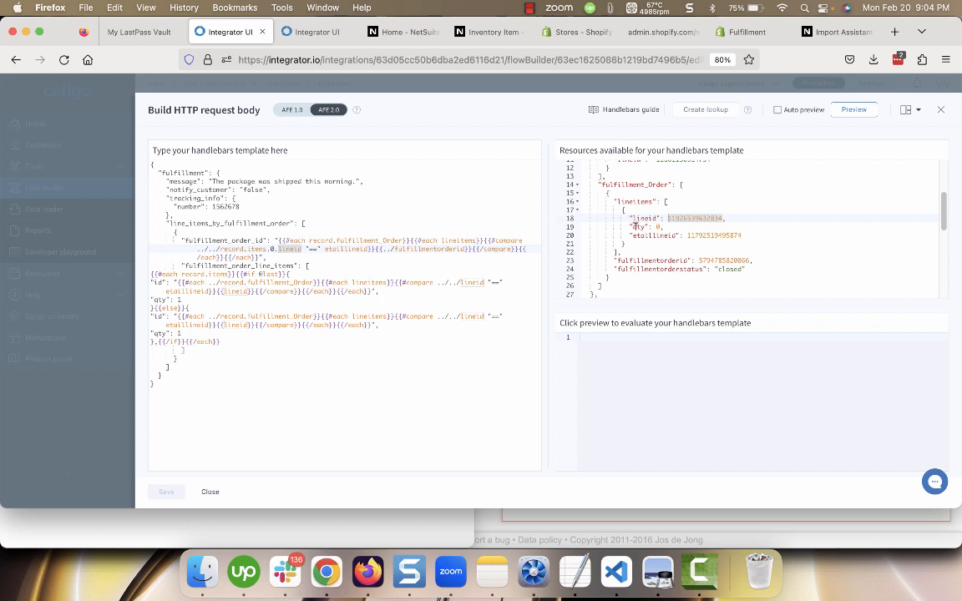
left_click(606, 192)
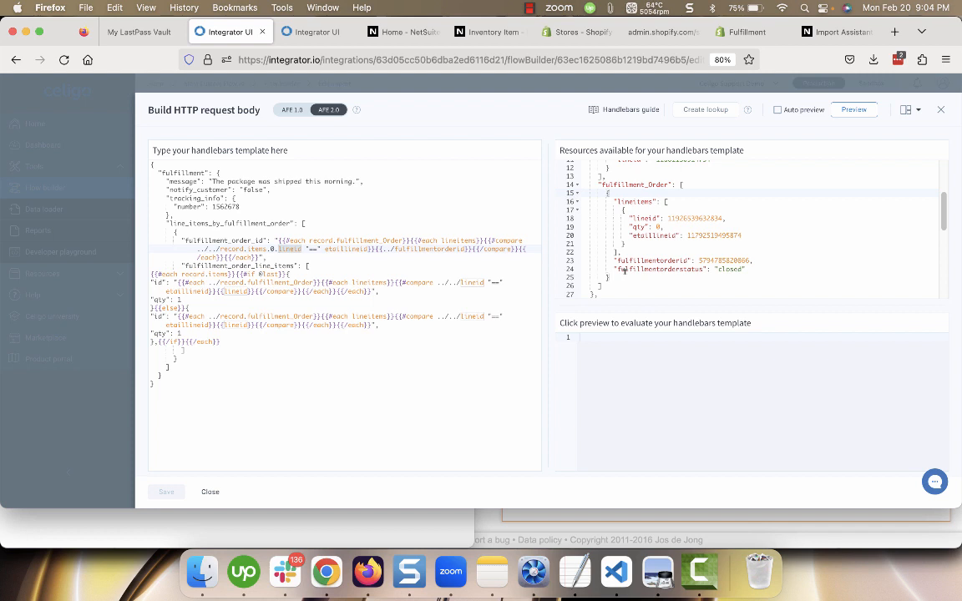
triple_click(725, 270)
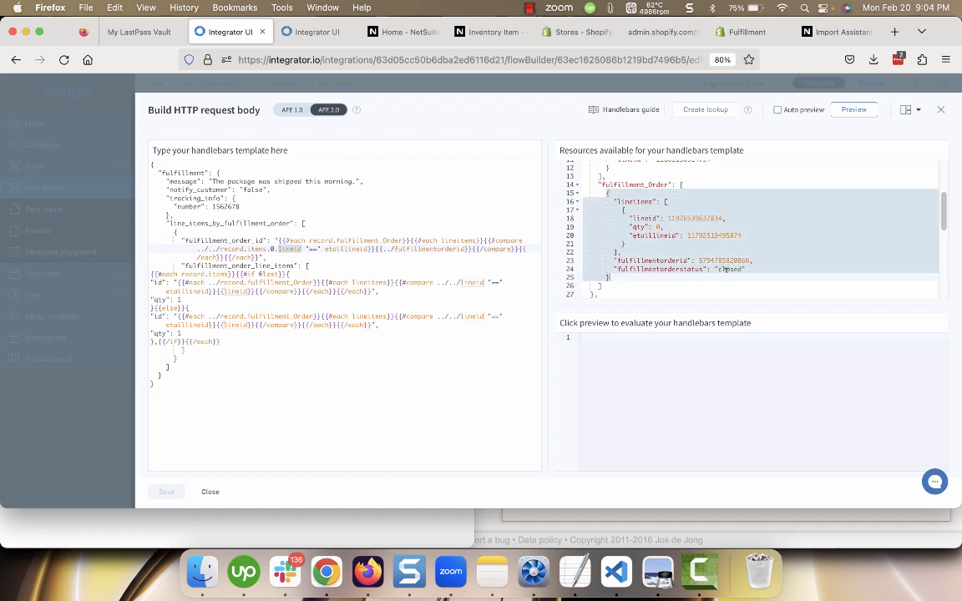
double_click(725, 270)
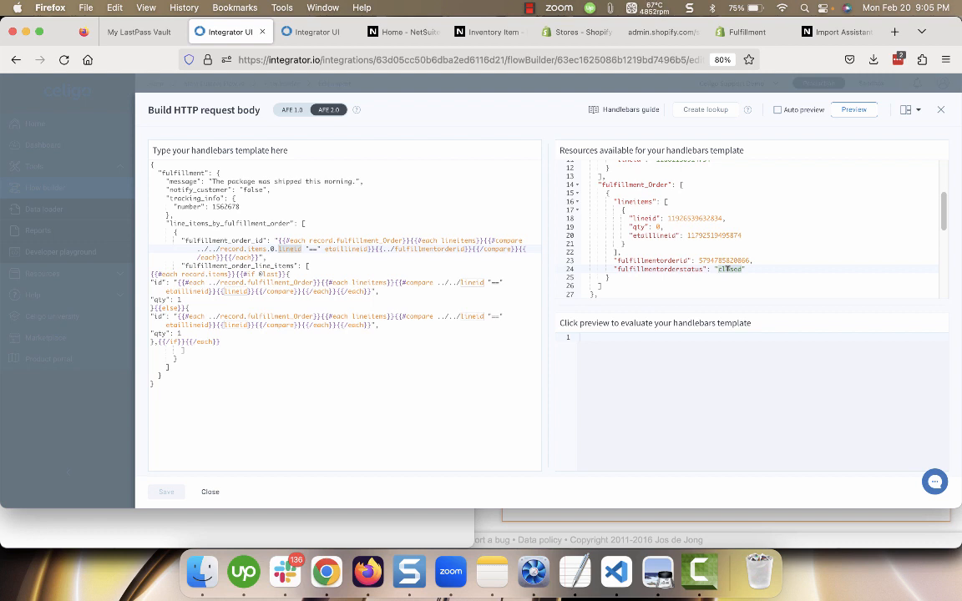
- Copy the open fulfillment order from Untitled.txt in TextEdit, append it to the sample record's fulfillment_Order array in Firefox, and preview the template
left_click(574, 571)
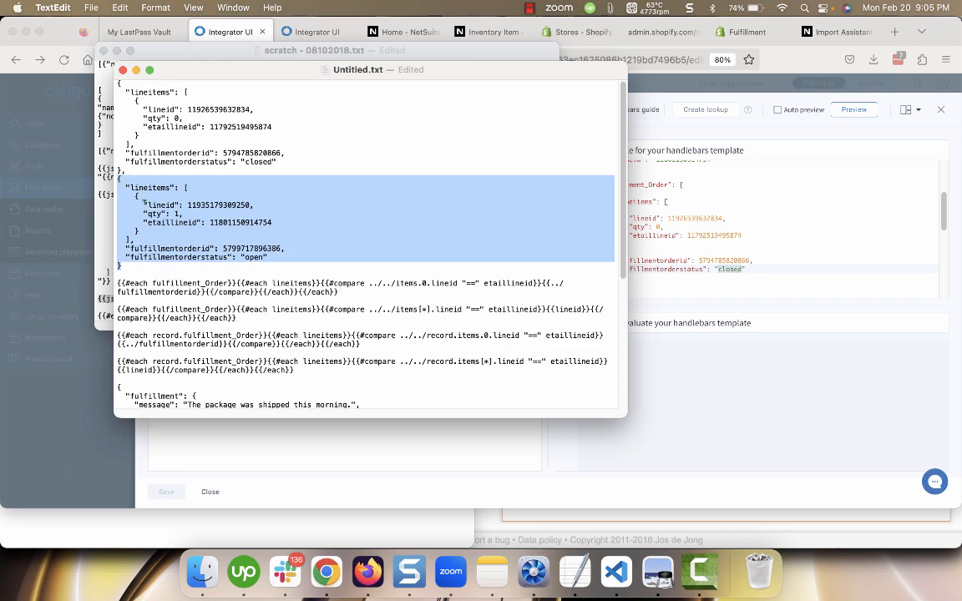
right_click(143, 202)
left_click(189, 284)
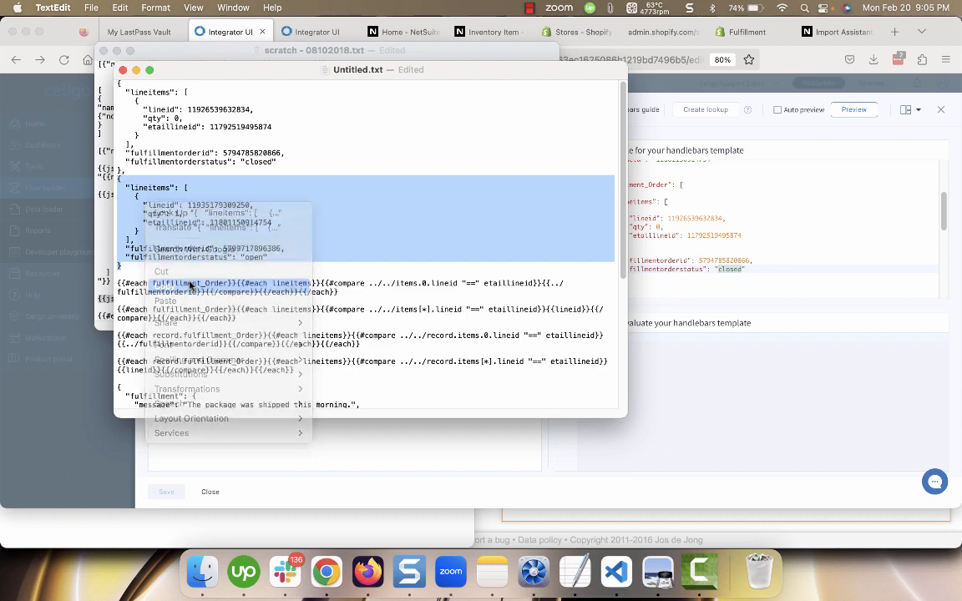
left_click(626, 272)
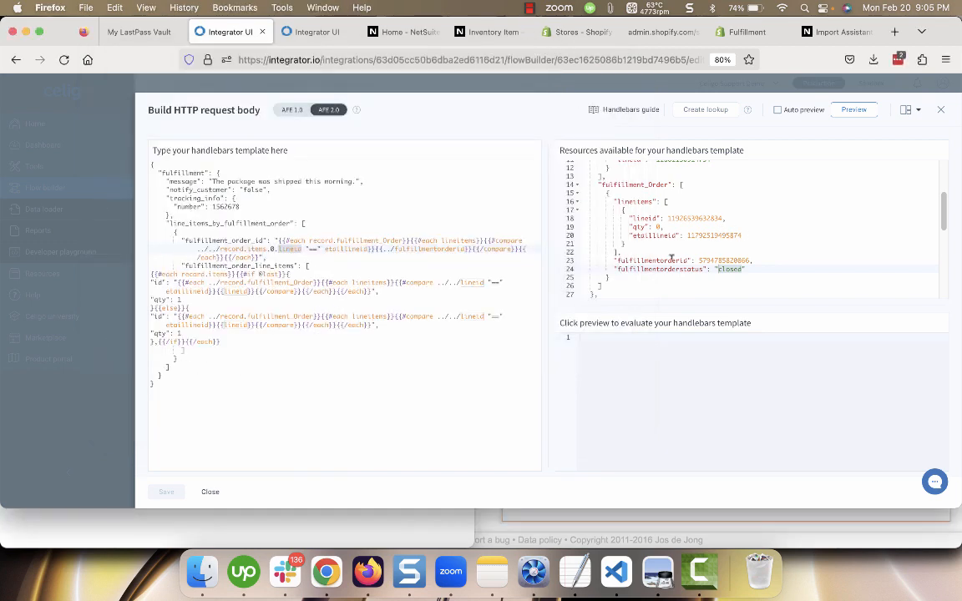
left_click(624, 276)
type(",")
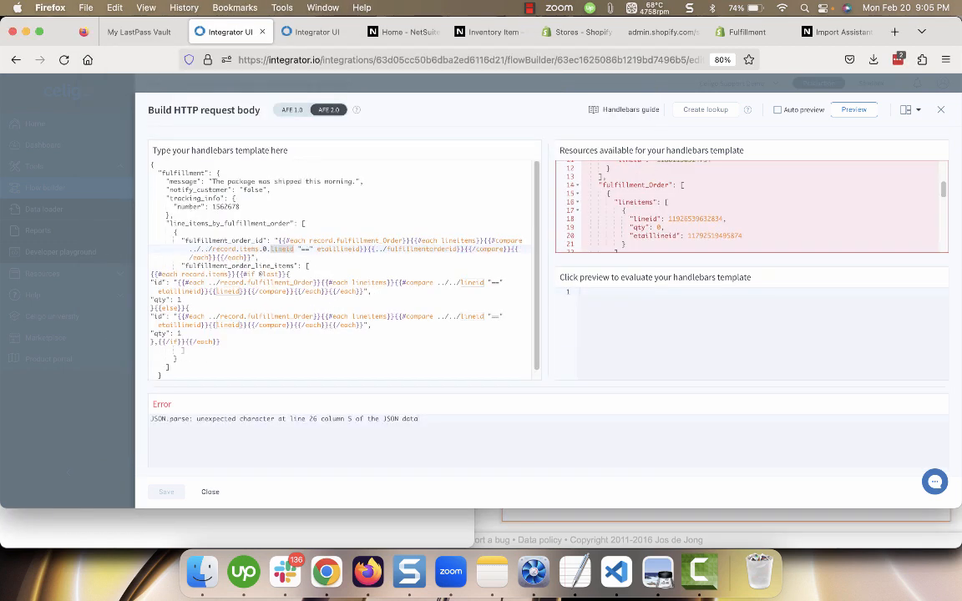
type("{")
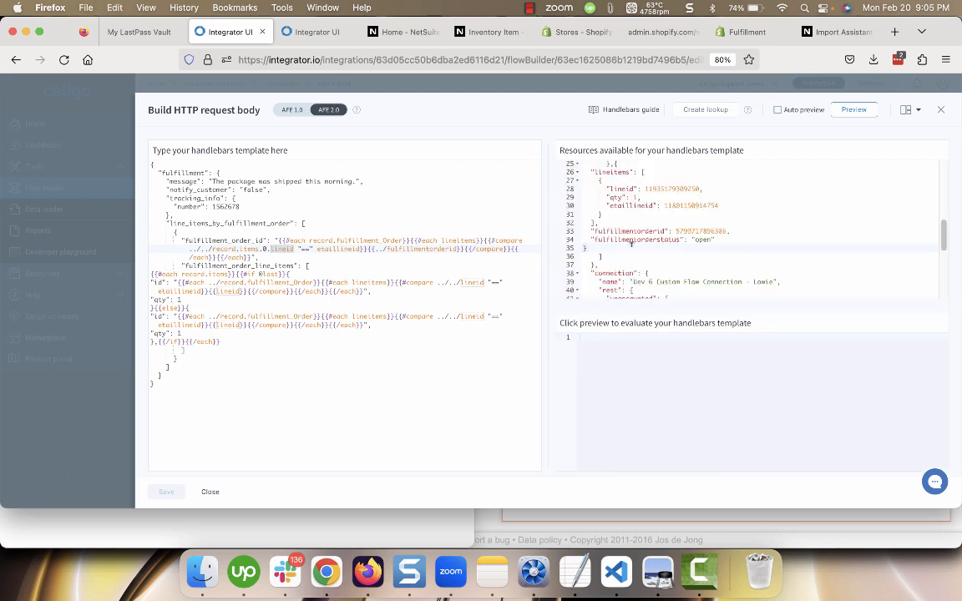
left_click(857, 112)
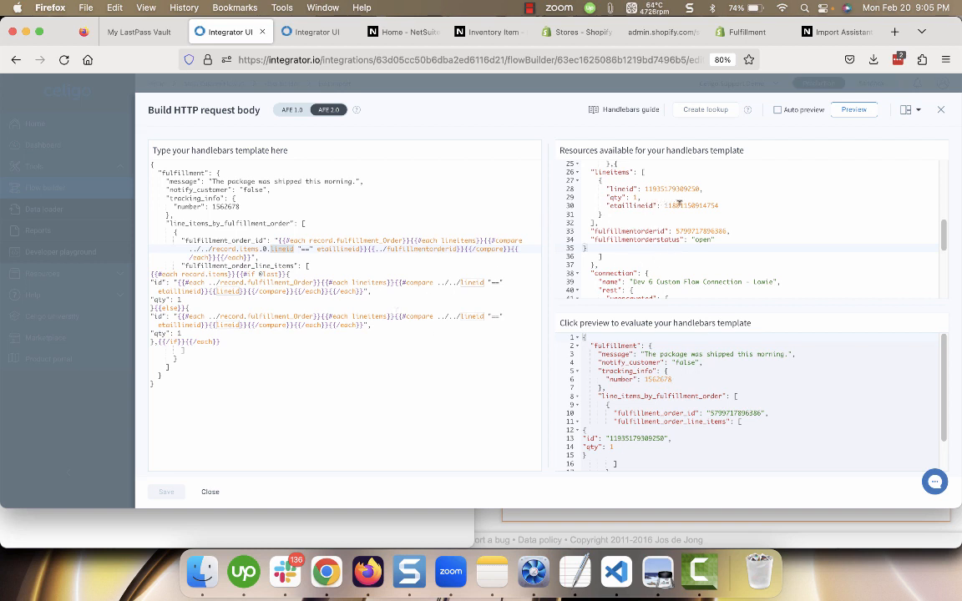
- Examine the sample item's lineid, the fulfillment_Order array, and the lineitems array and etaillineid of its first entry
scroll(667, 205, "up", 4)
scroll(681, 205, "up", 4)
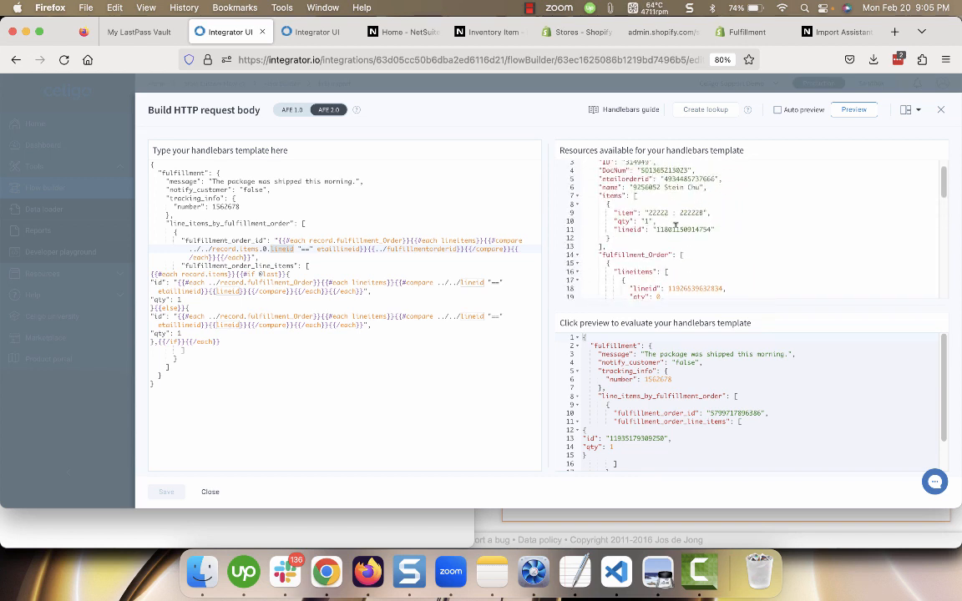
double_click(677, 229)
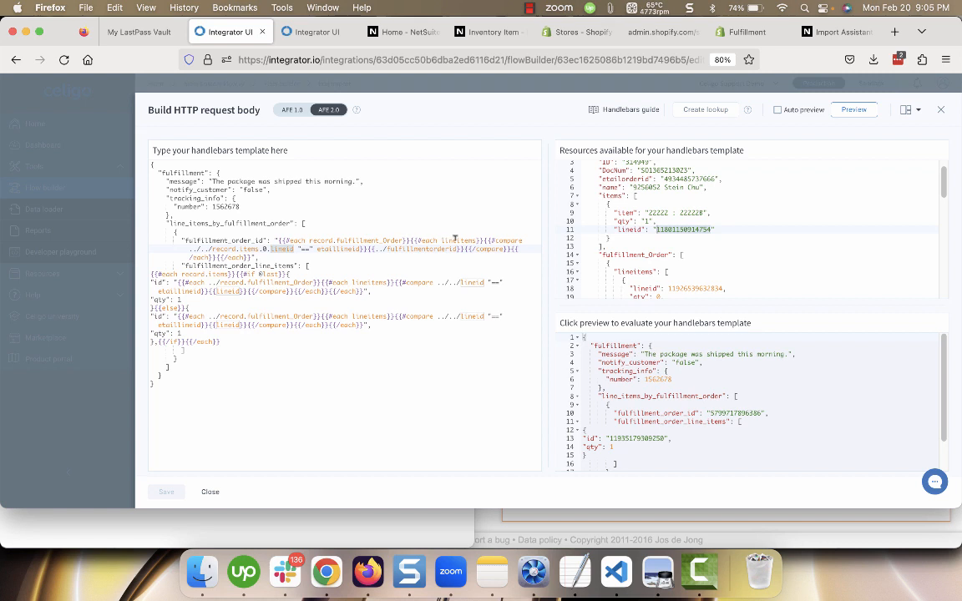
left_click(632, 255)
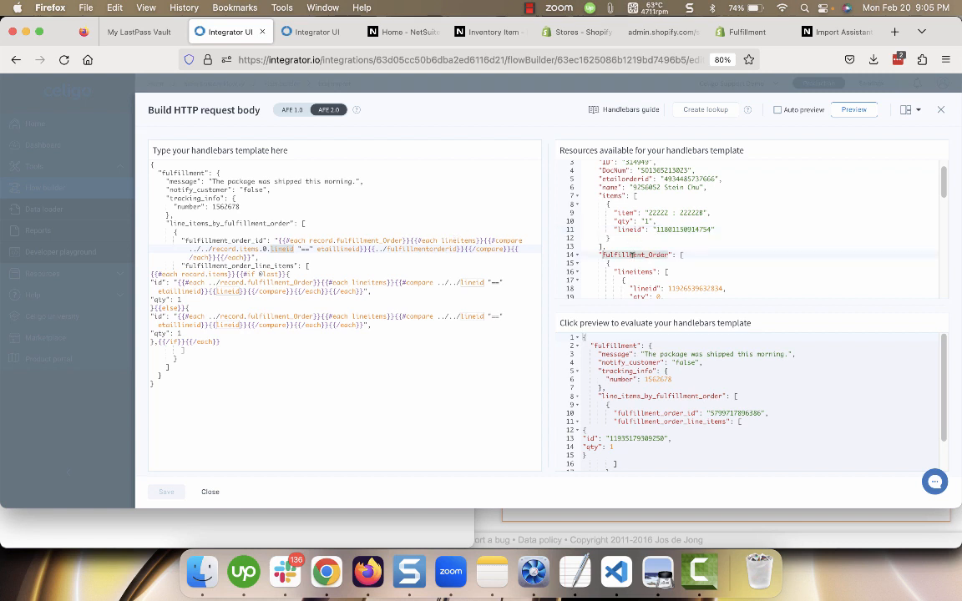
double_click(636, 272)
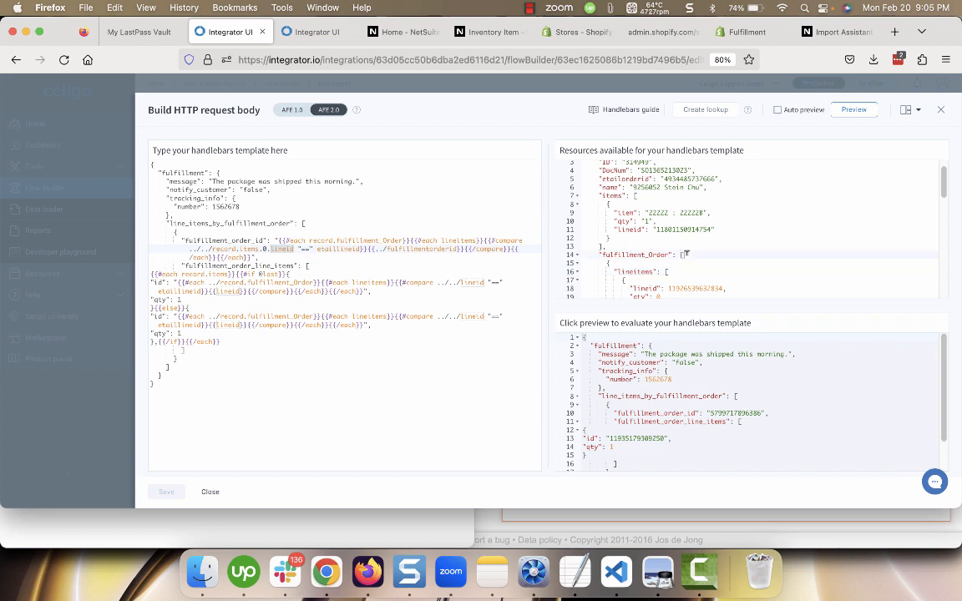
scroll(684, 253, "down", 2)
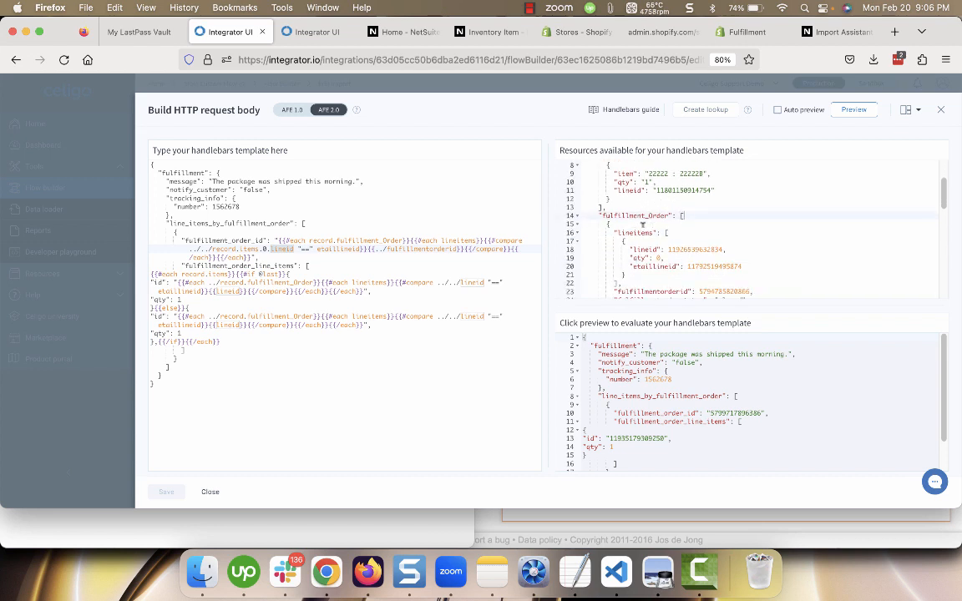
double_click(634, 232)
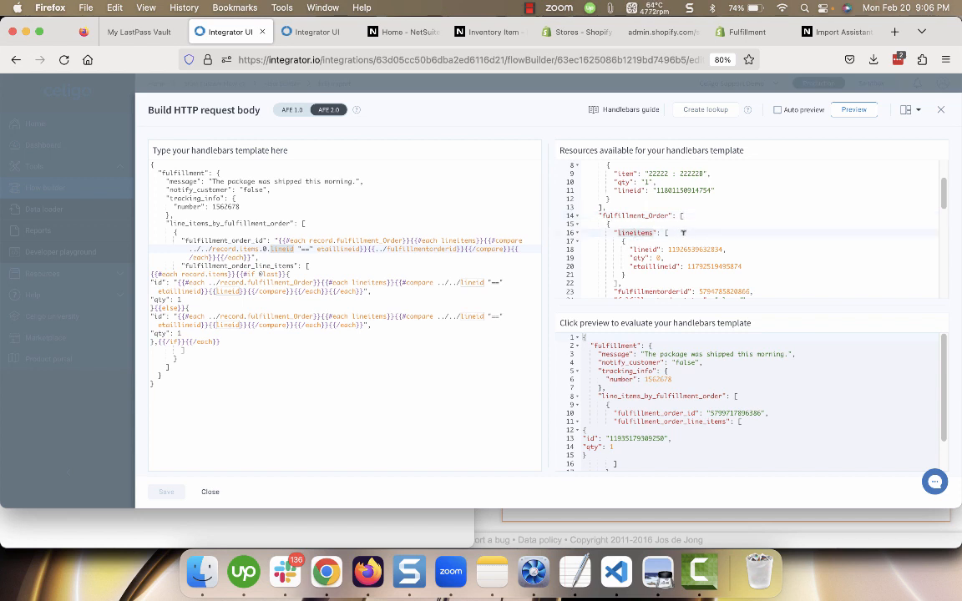
double_click(706, 265)
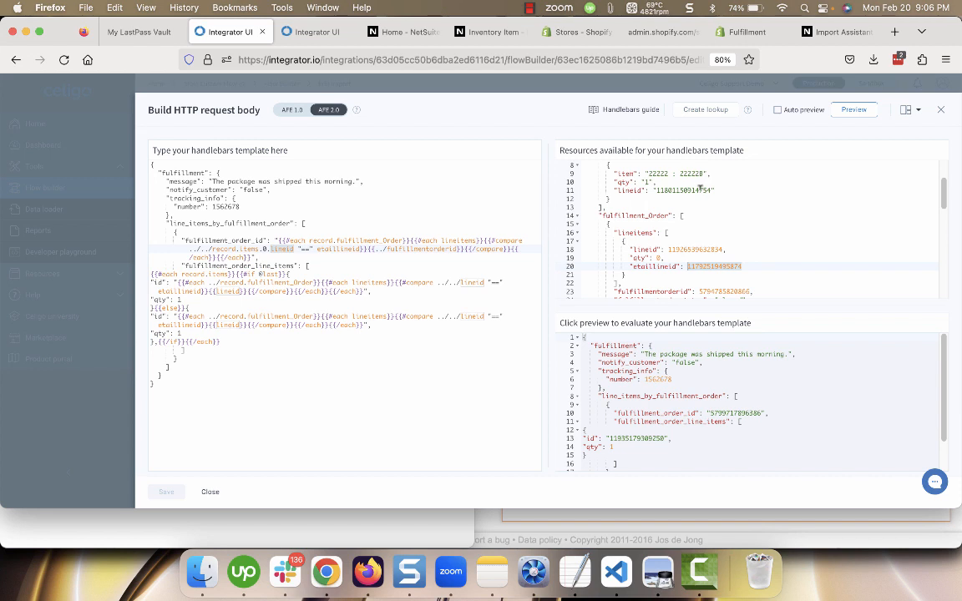
- Compare the item's lineid with the second fulfillment order's etaillineid as the template's compare expression does, and check that order's fulfillmentorderid
scroll(708, 260, "down", 5)
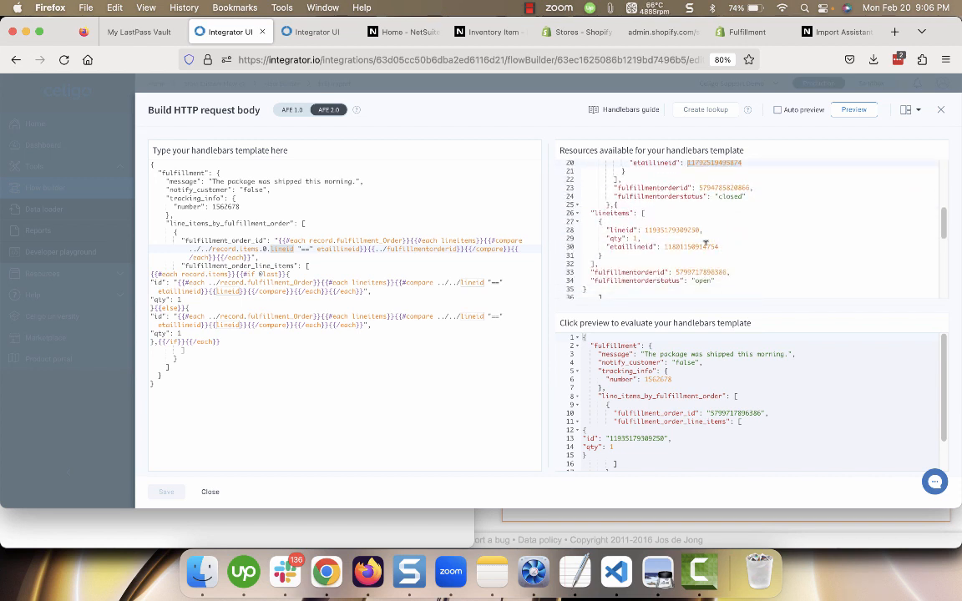
scroll(745, 239, "up", 6)
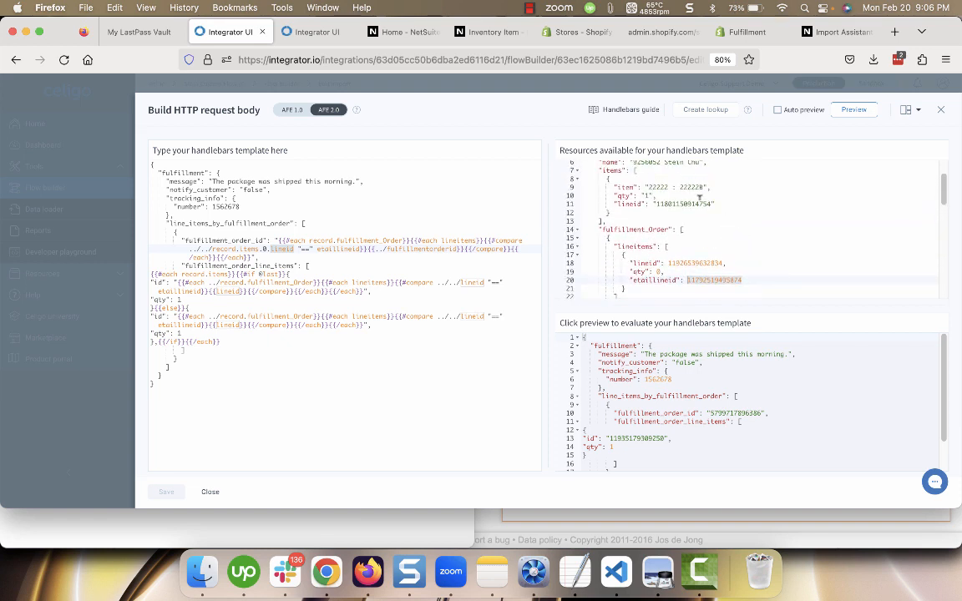
scroll(715, 210, "down", 6)
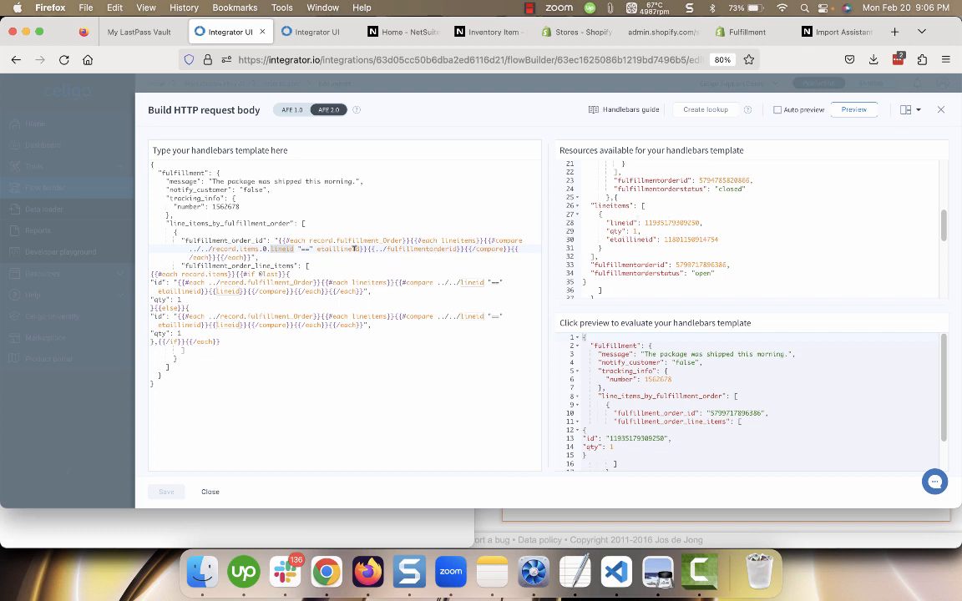
double_click(349, 249)
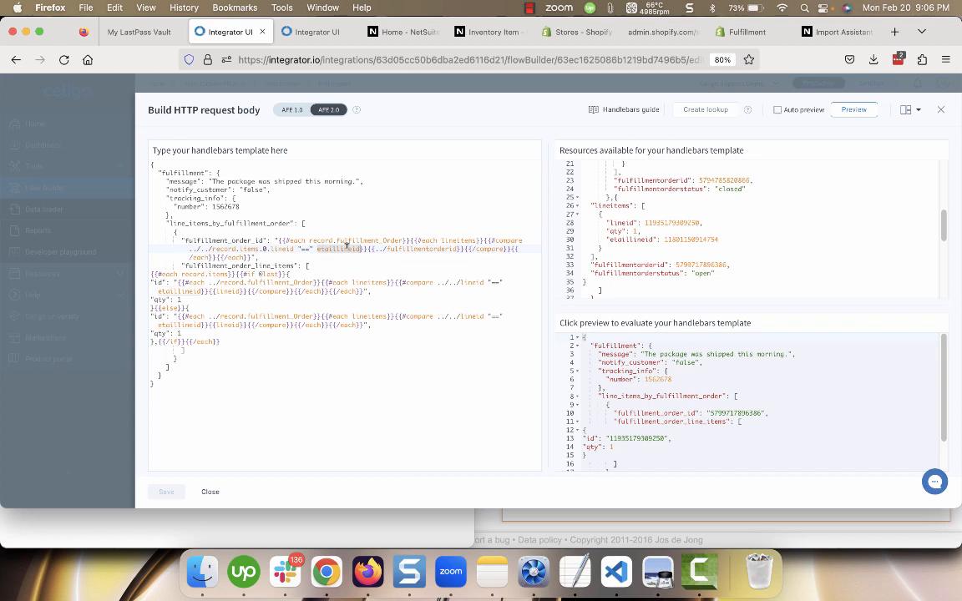
double_click(689, 239)
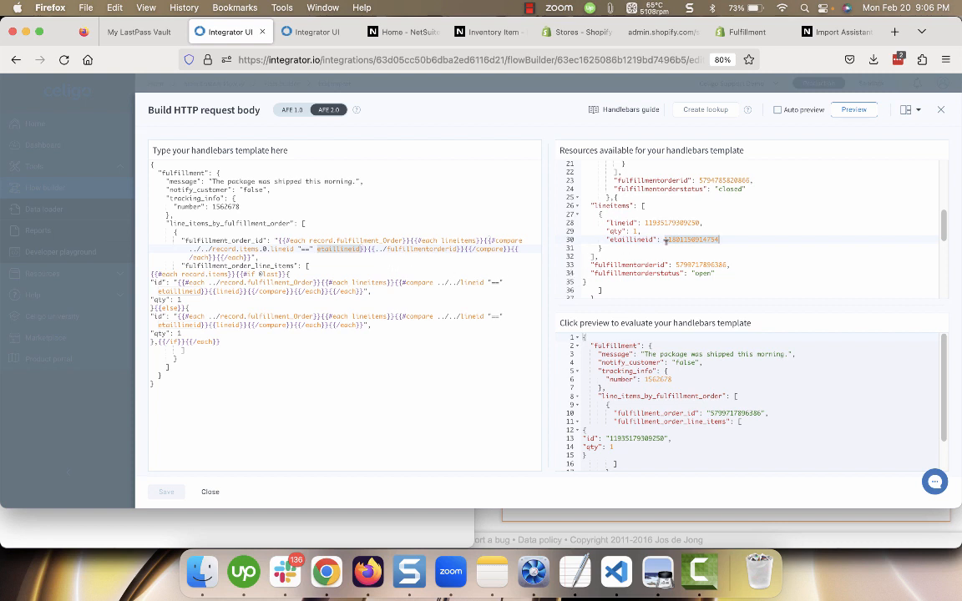
scroll(665, 239, "up", 1)
scroll(666, 241, "down", 2)
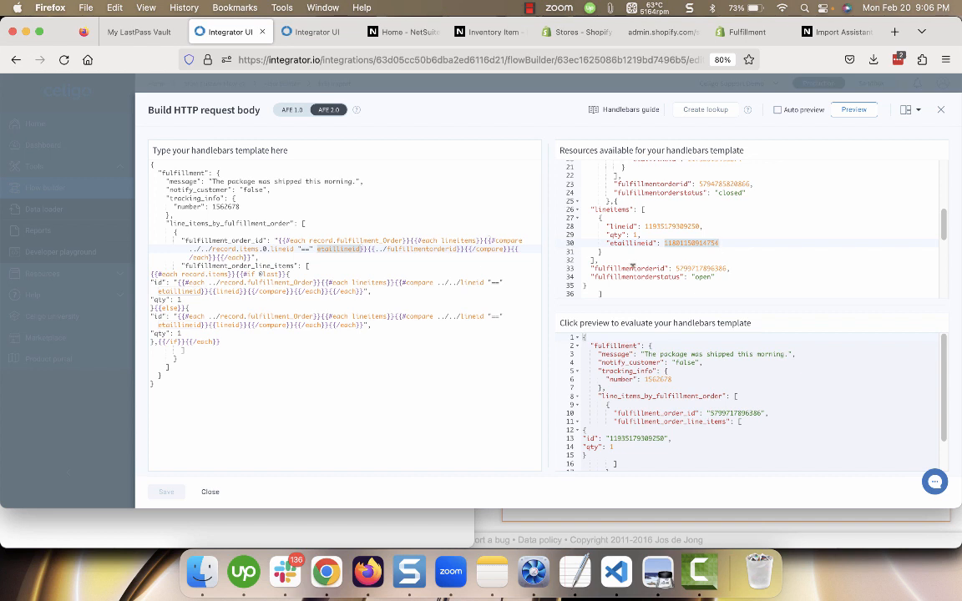
double_click(636, 267)
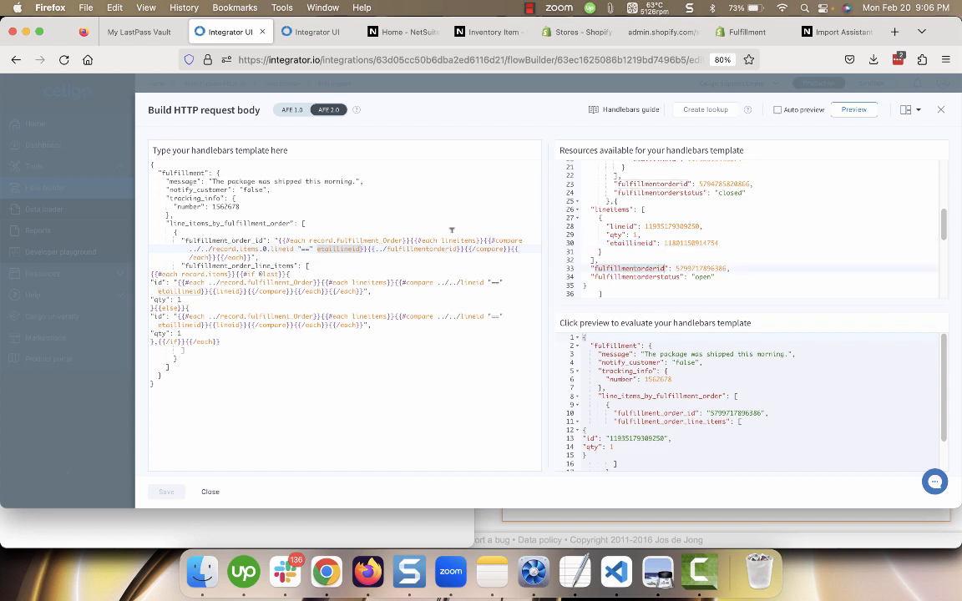
- Check the template's and sample's fulfillmentorderid against the fulfillment_order_id in Shopify's fulfillment API documentation in Chrome
double_click(426, 247)
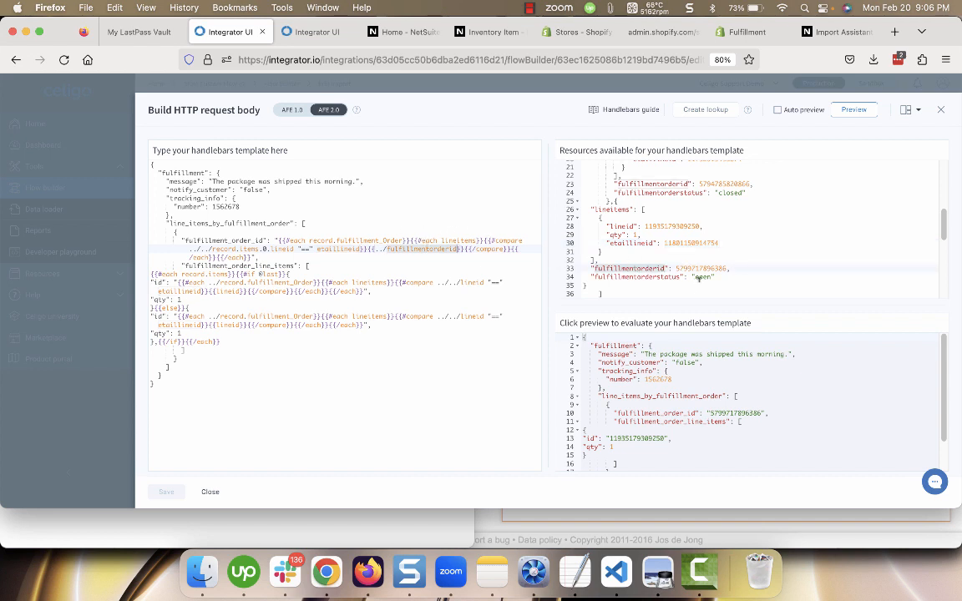
double_click(703, 268)
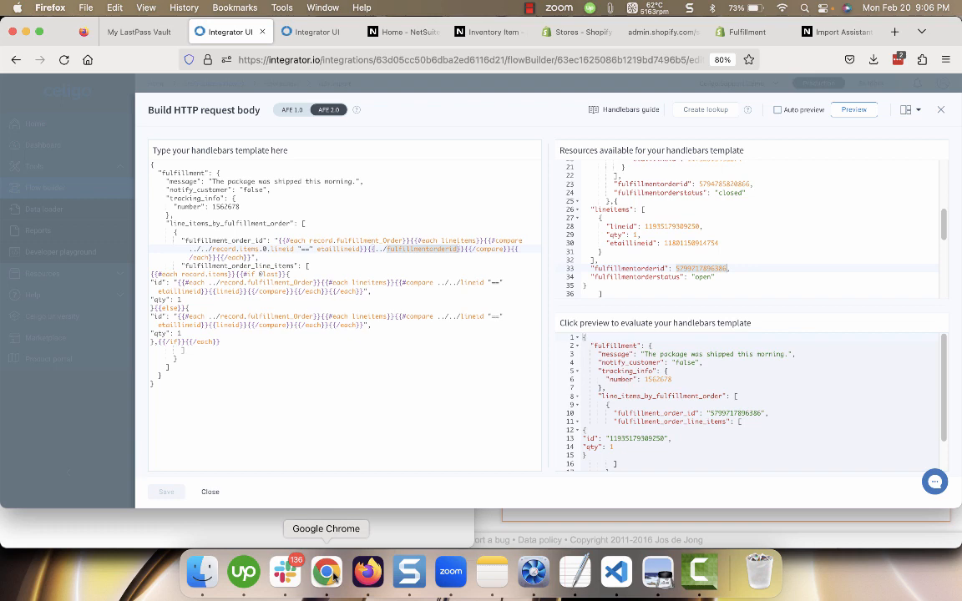
left_click(333, 575)
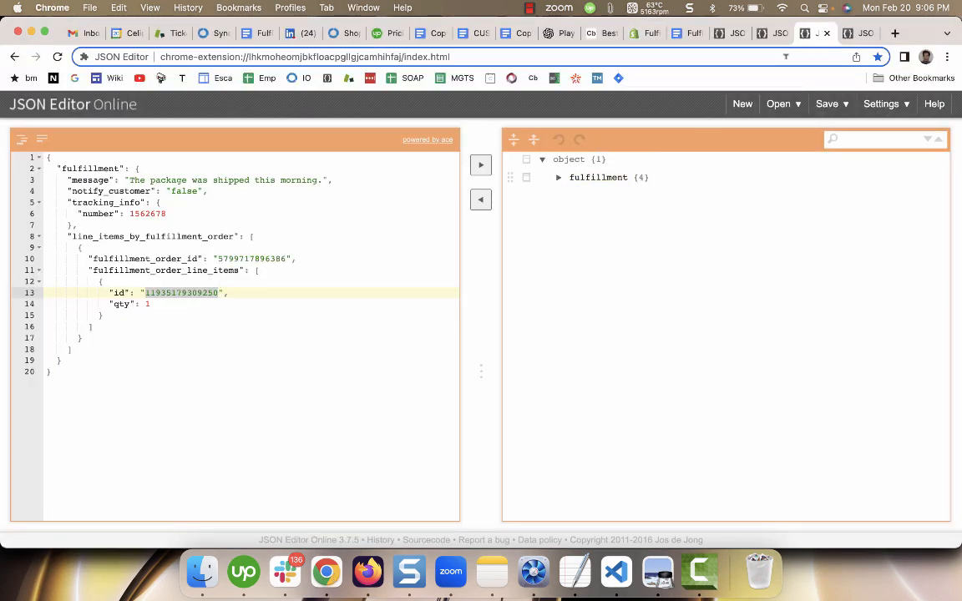
left_click(641, 33)
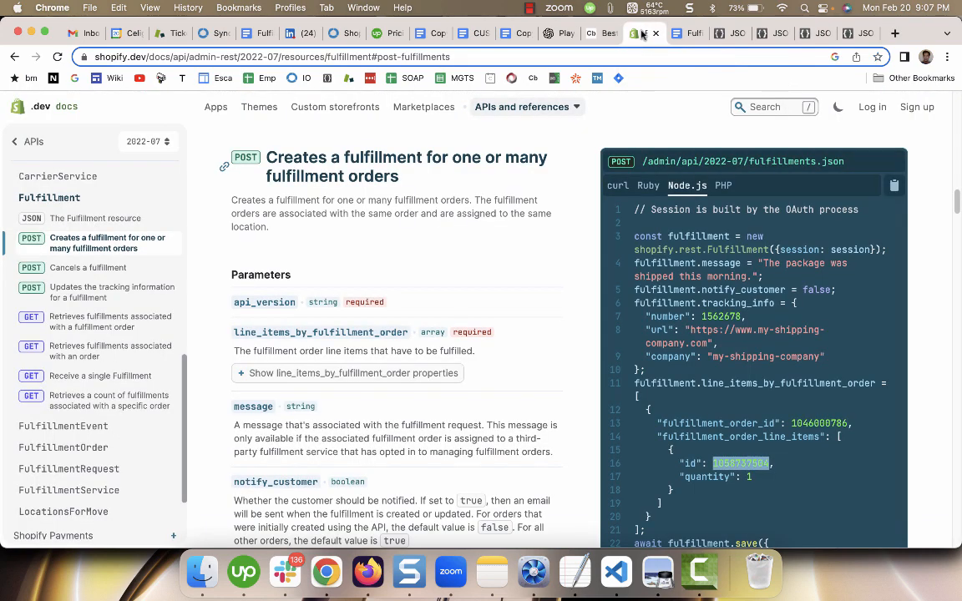
double_click(816, 423)
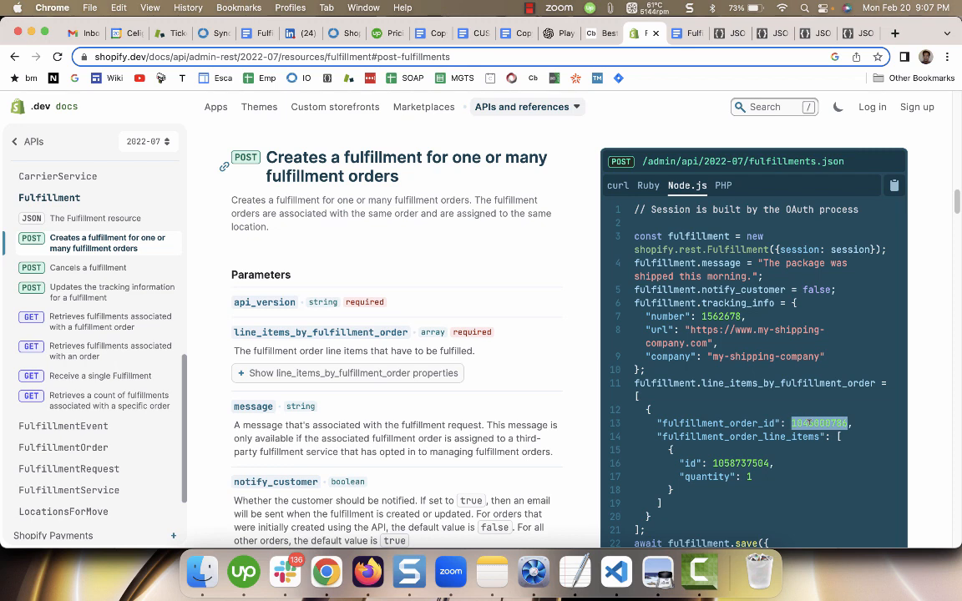
- Back in Firefox, compare the open fulfillment order's lineid with the lineid that the template's id expression outputs
left_click(365, 573)
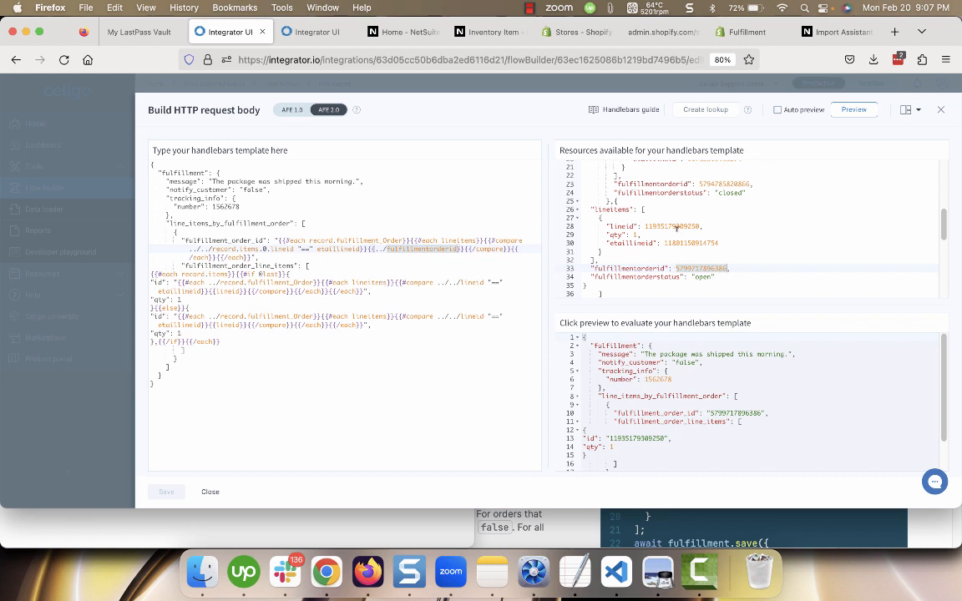
double_click(668, 225)
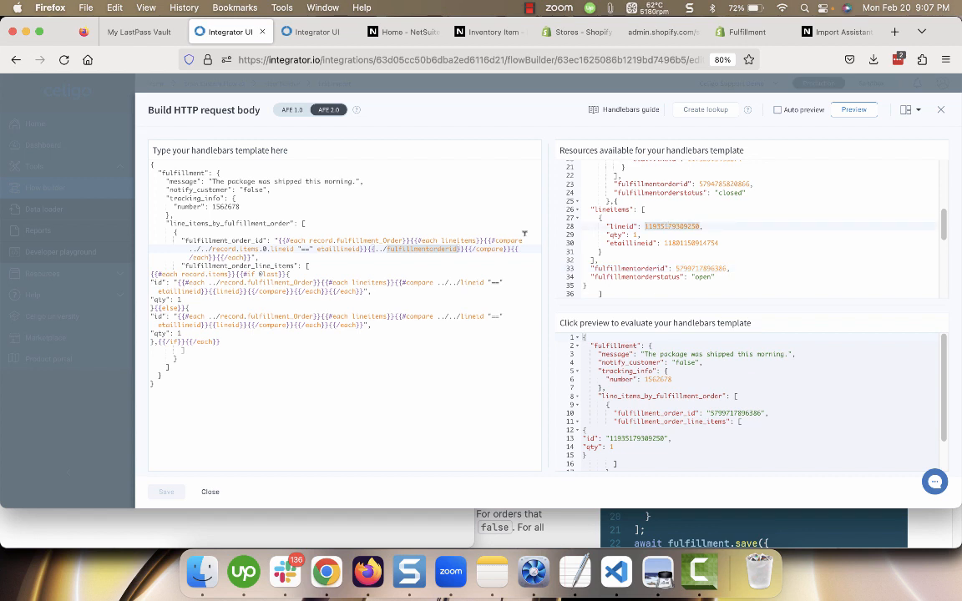
double_click(228, 290)
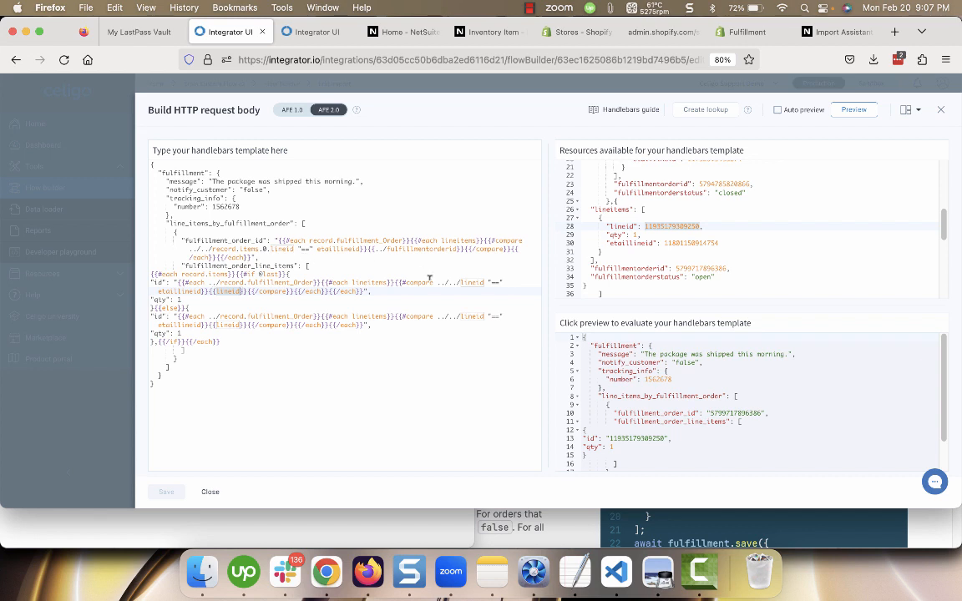
left_click(181, 298)
scroll(587, 271, "up", 5)
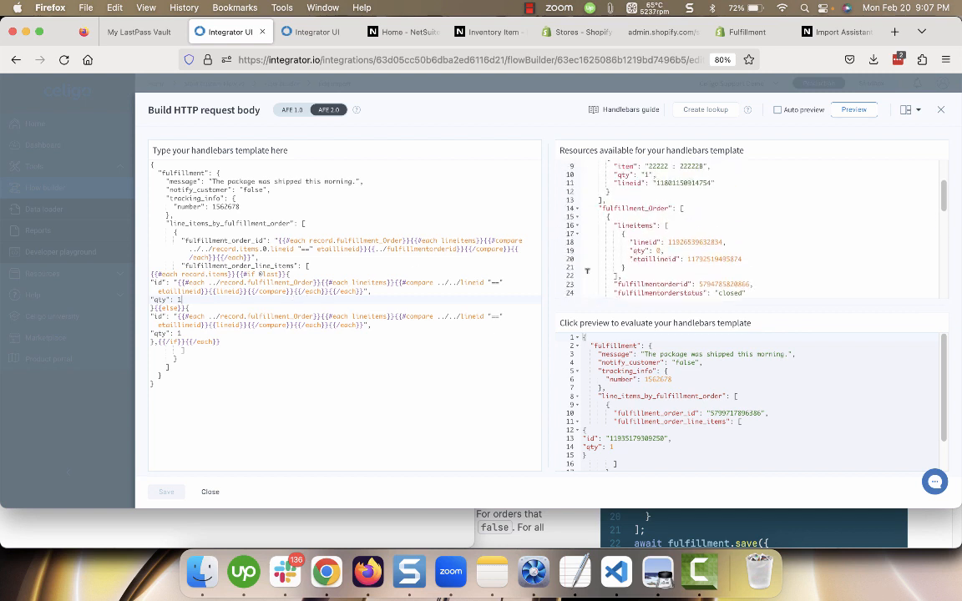
scroll(586, 271, "up", 2)
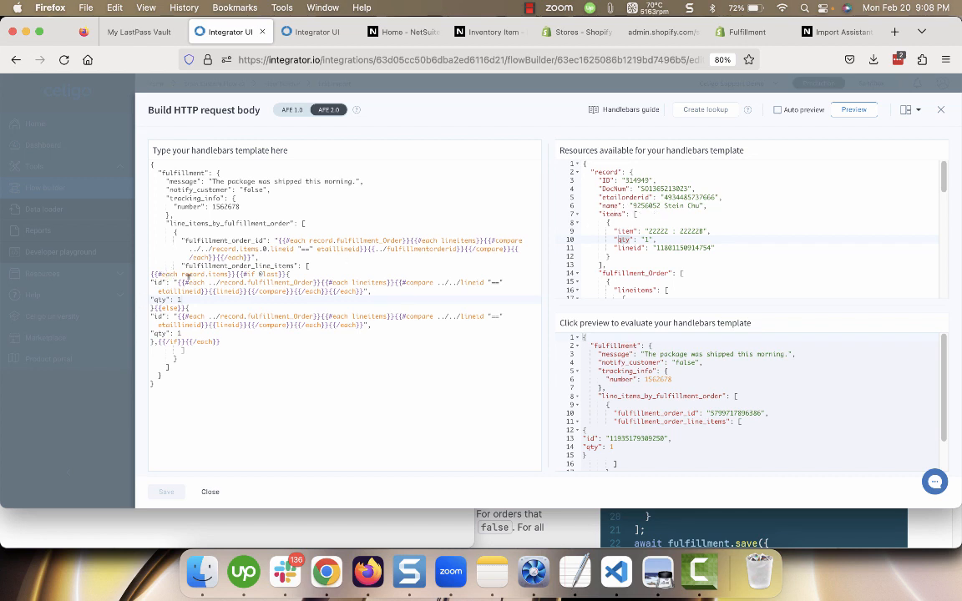
left_click(607, 171)
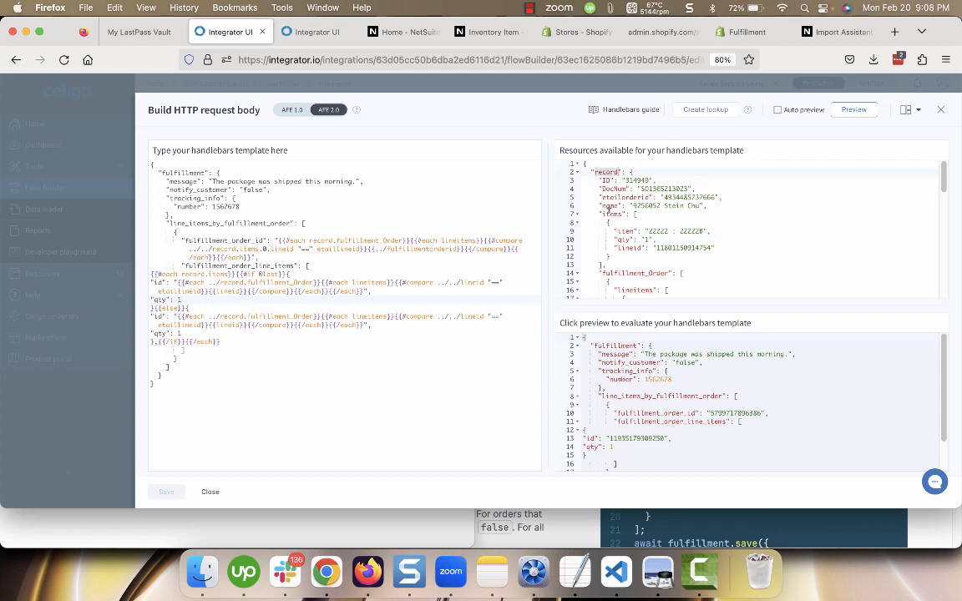
left_click(622, 239)
left_click(192, 300)
key("BackSpace")
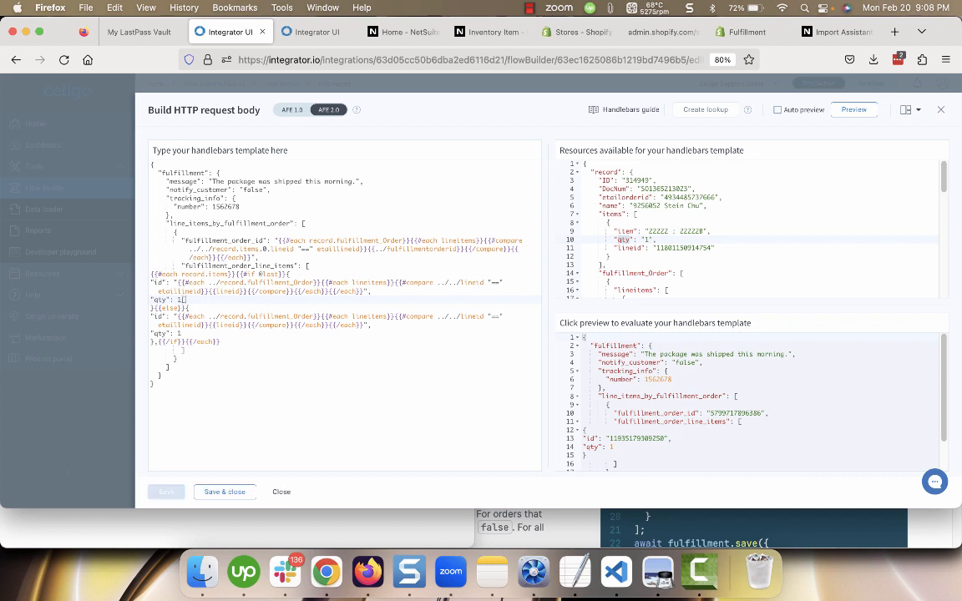
type("1")
key("BackSpace")
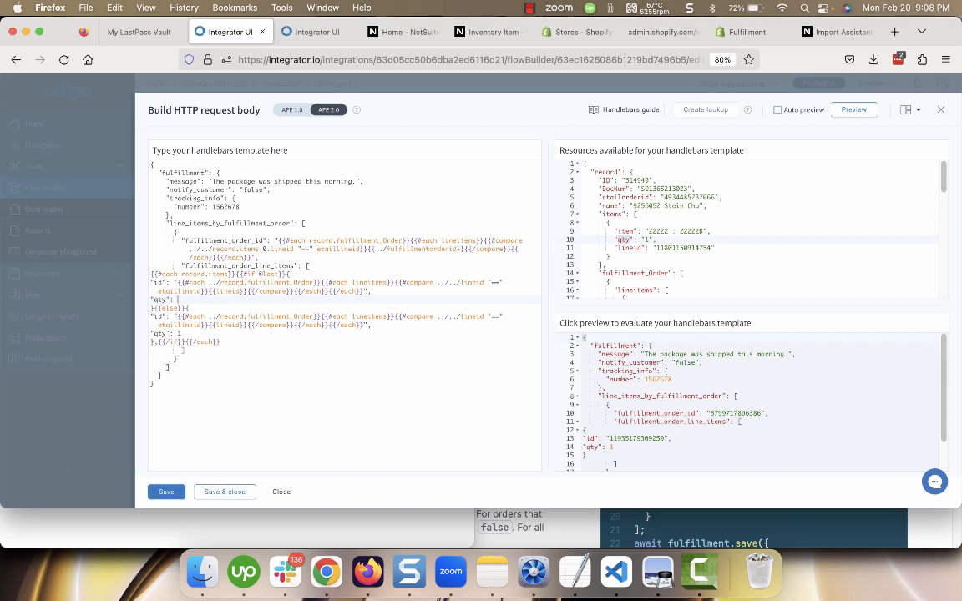
type("{{")
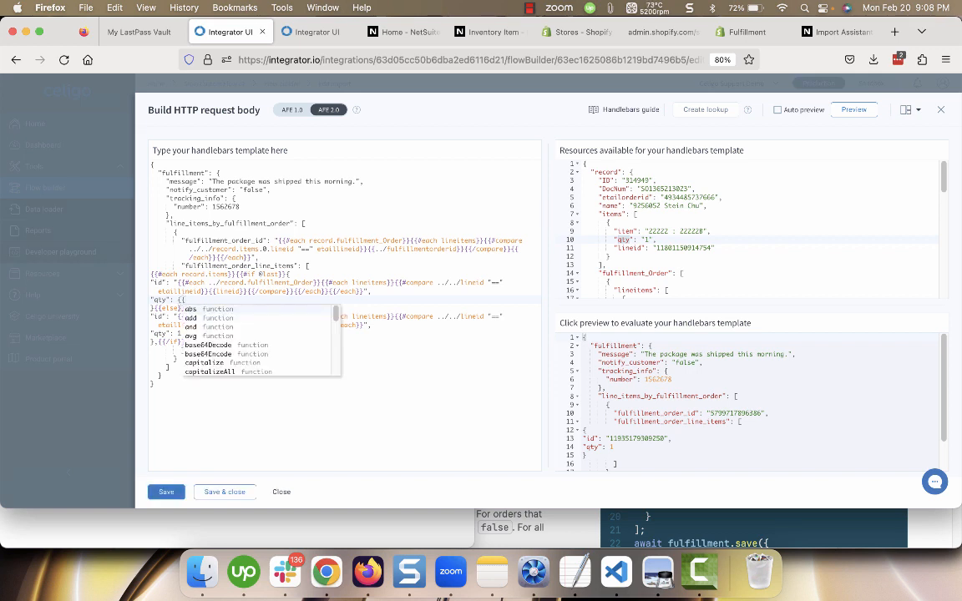
type("a")
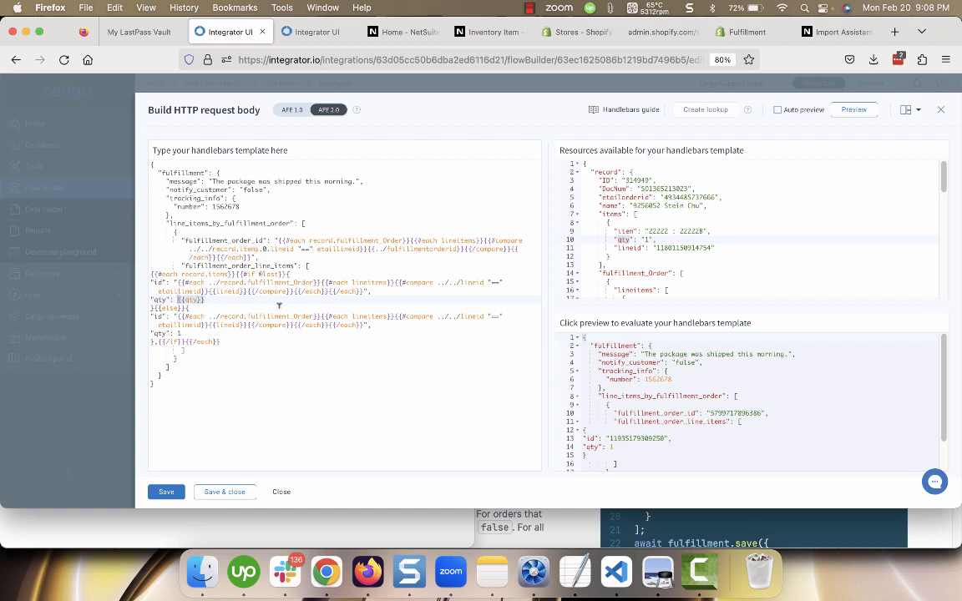
- Replace the hard-coded qty in the template's else branch with {{qty}}
left_click(183, 334)
key("BackSpace")
type("{{qty}}")
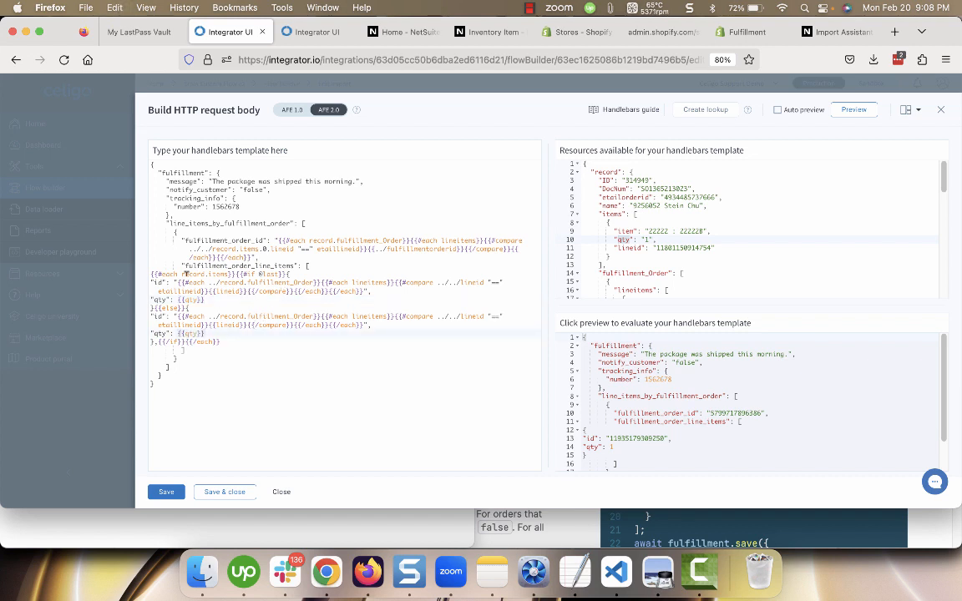
double_click(271, 273)
left_click(374, 322)
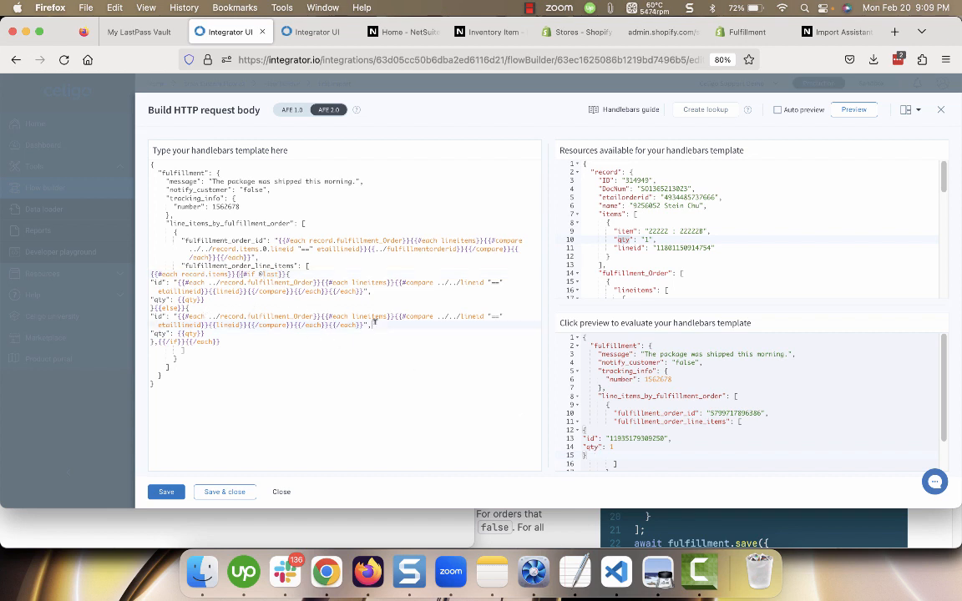
double_click(172, 308)
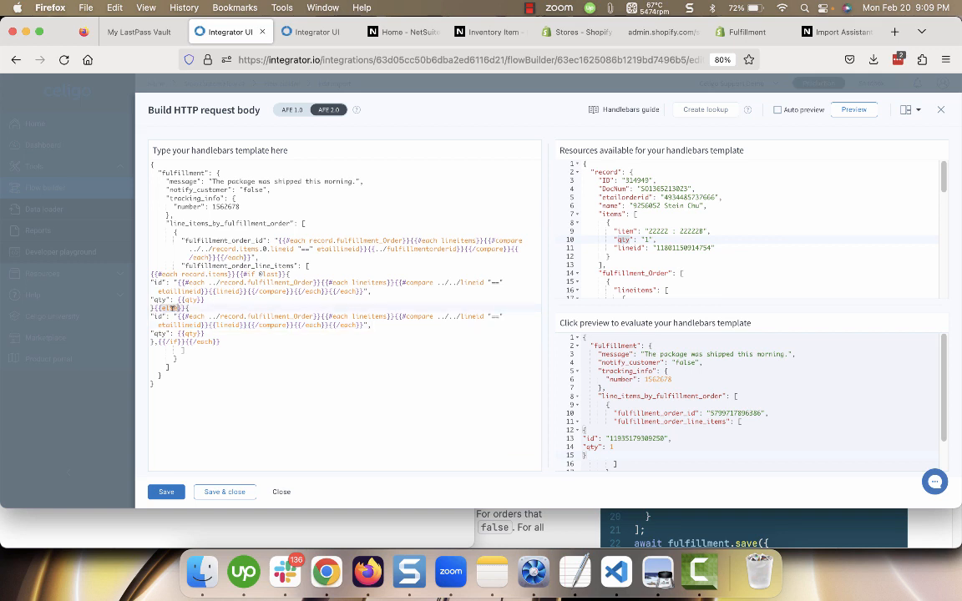
left_click(395, 322)
scroll(756, 354, "down", 2)
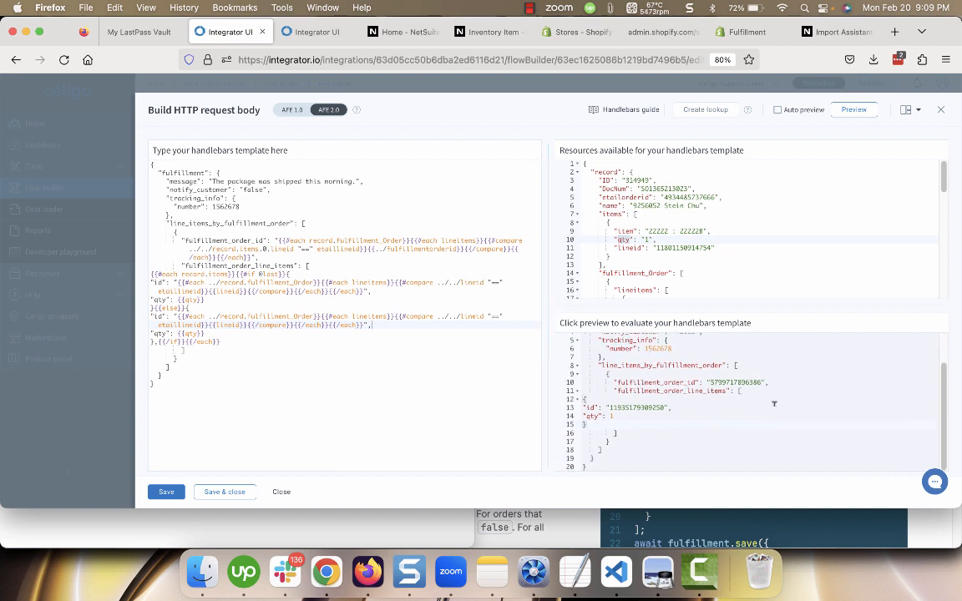
left_click(854, 110)
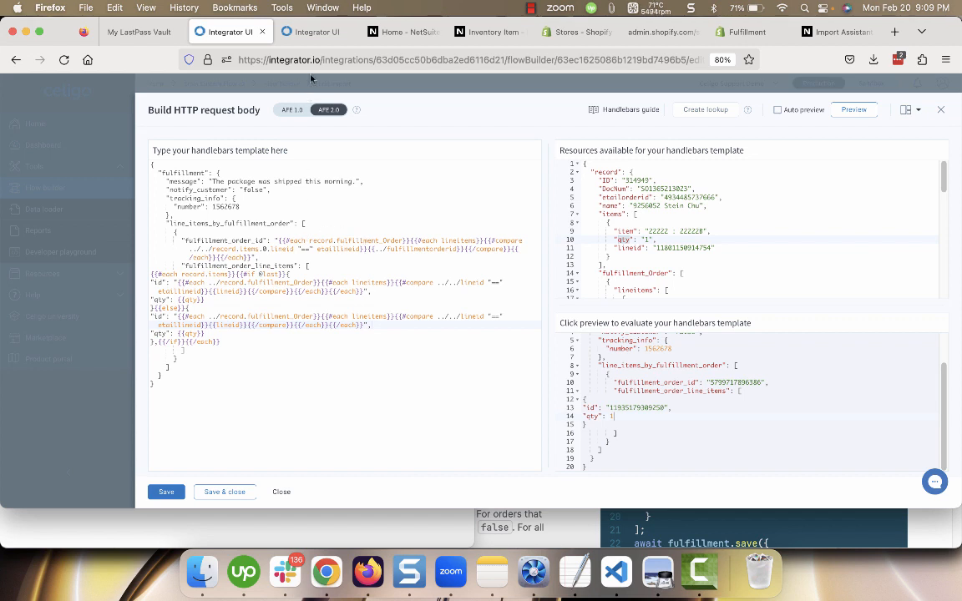
- Examine the Simple JSON record handlebars example in the Developer playground, including its template and sample order data
left_click(318, 32)
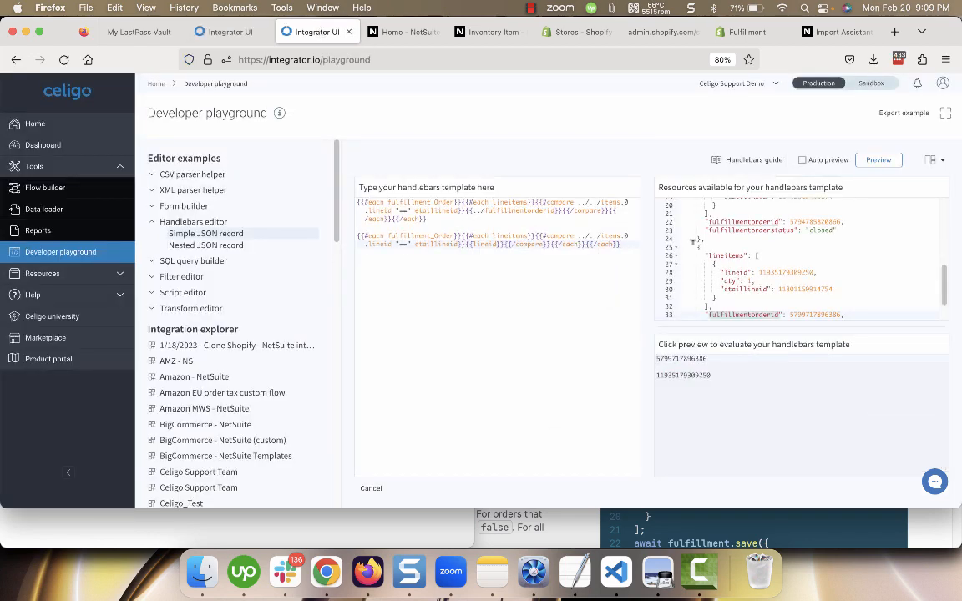
scroll(793, 247, "up", 3)
scroll(793, 247, "up", 2)
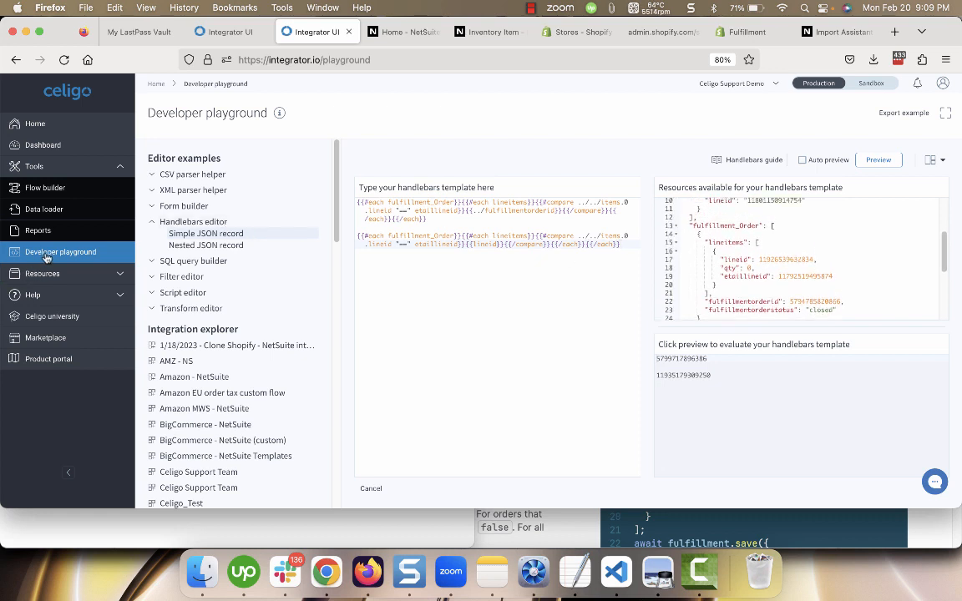
left_click(198, 233)
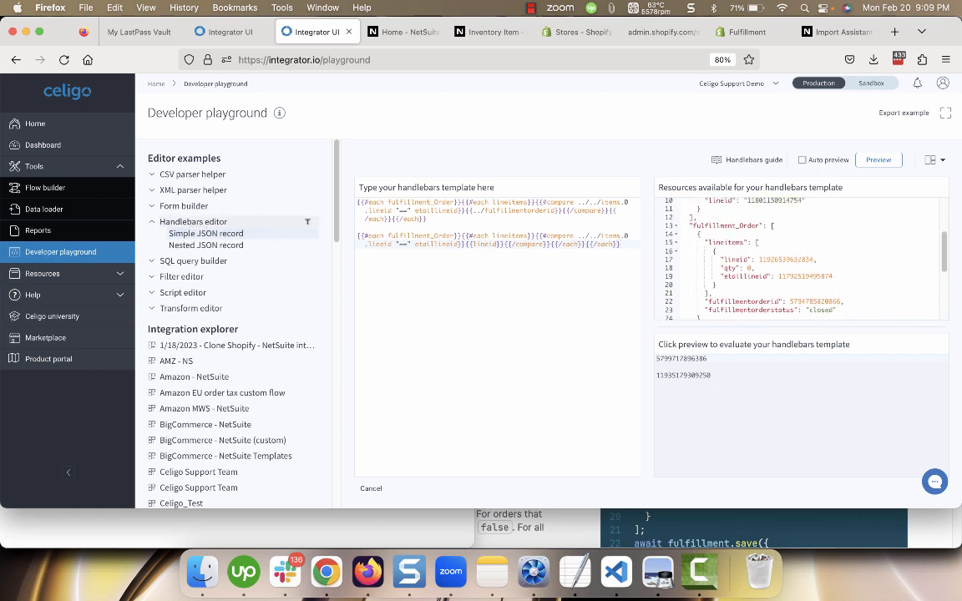
scroll(862, 253, "up", 3)
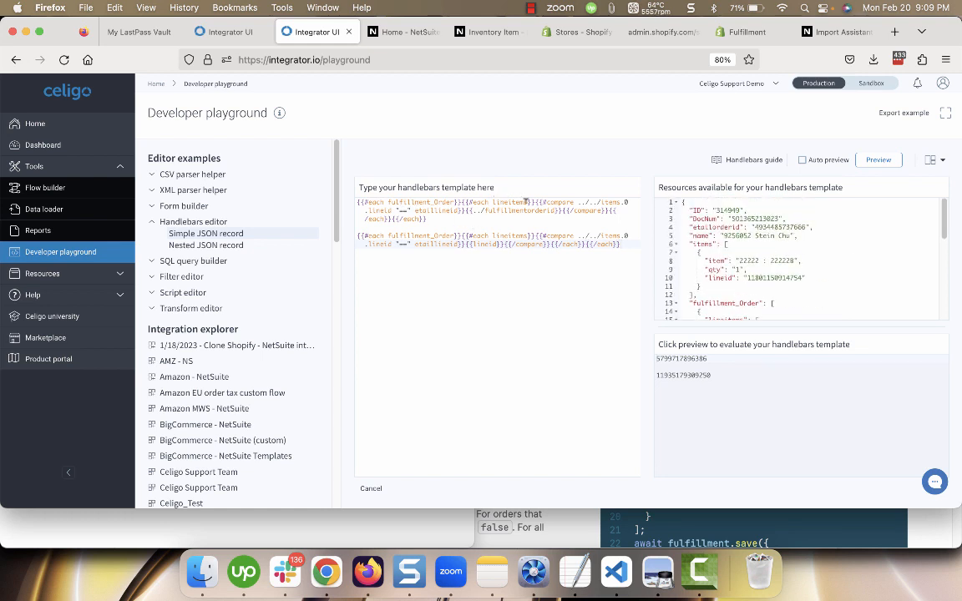
scroll(779, 271, "down", 2)
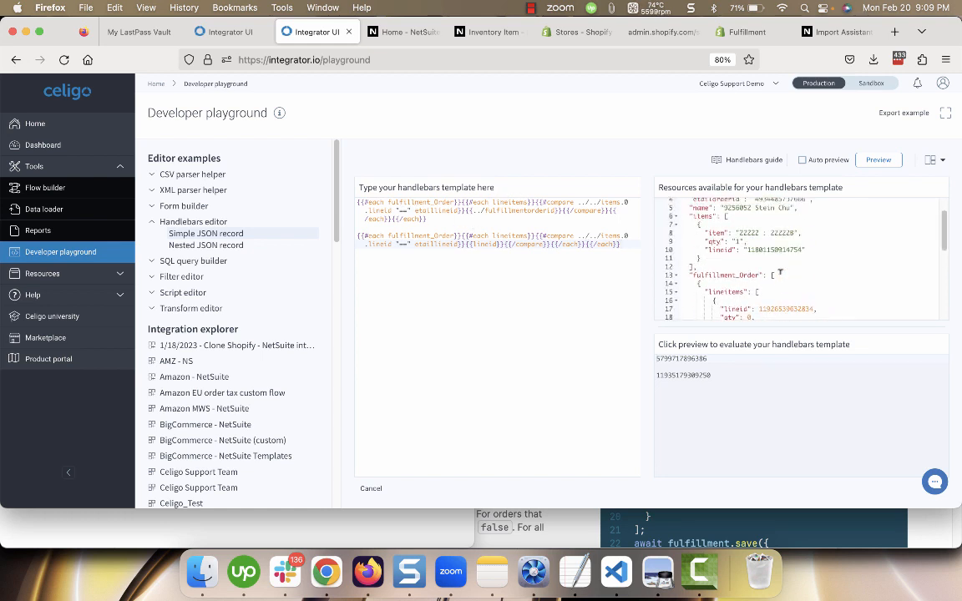
scroll(780, 271, "up", 2)
- Return to the request body editor, save and close it, and save and close the Shopify import
left_click(229, 32)
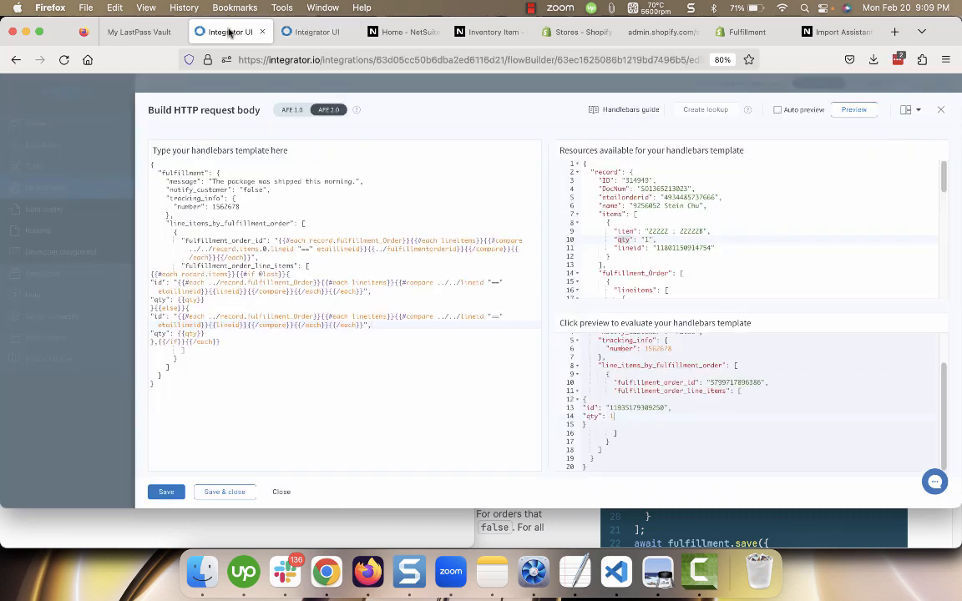
left_click(225, 492)
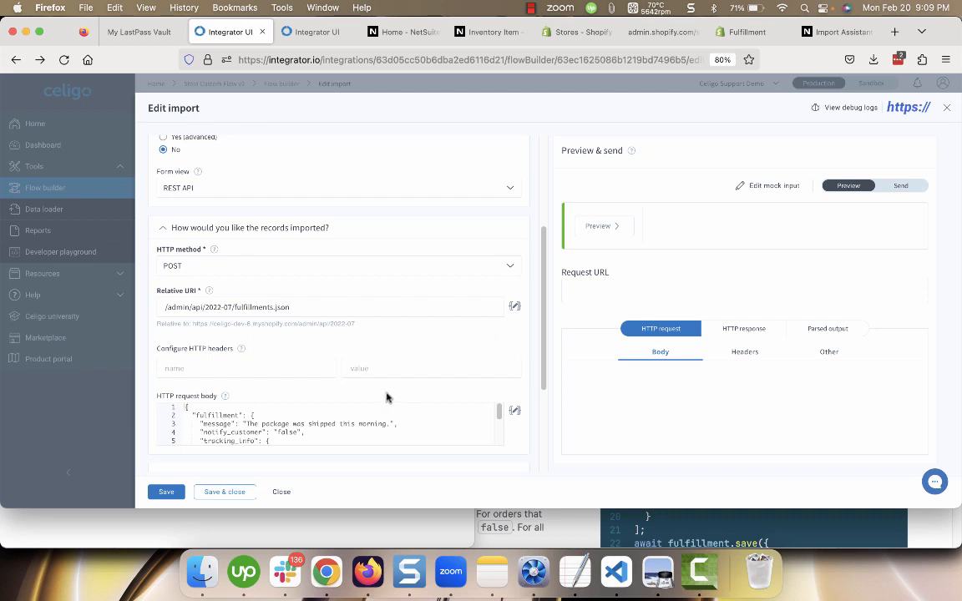
left_click(239, 494)
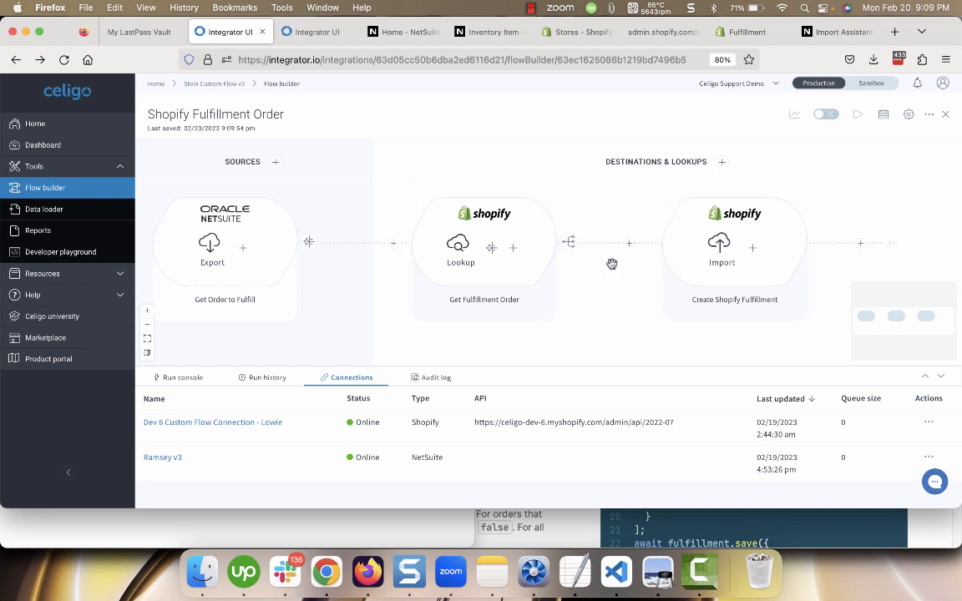
- Try to enable the Shopify Fulfillment Order flow, and dismiss the resulting notification
scroll(612, 264, "down", 1)
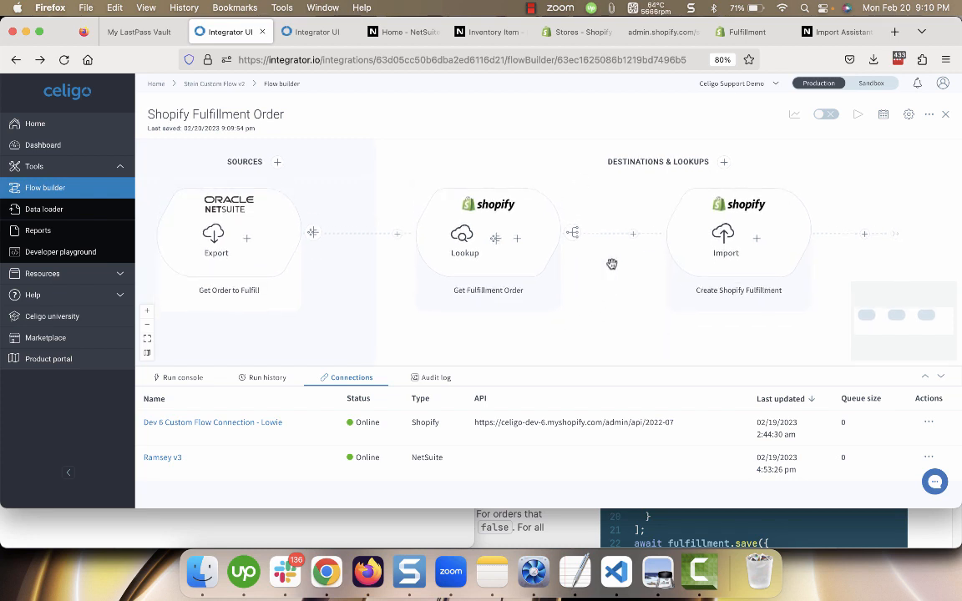
left_click(824, 115)
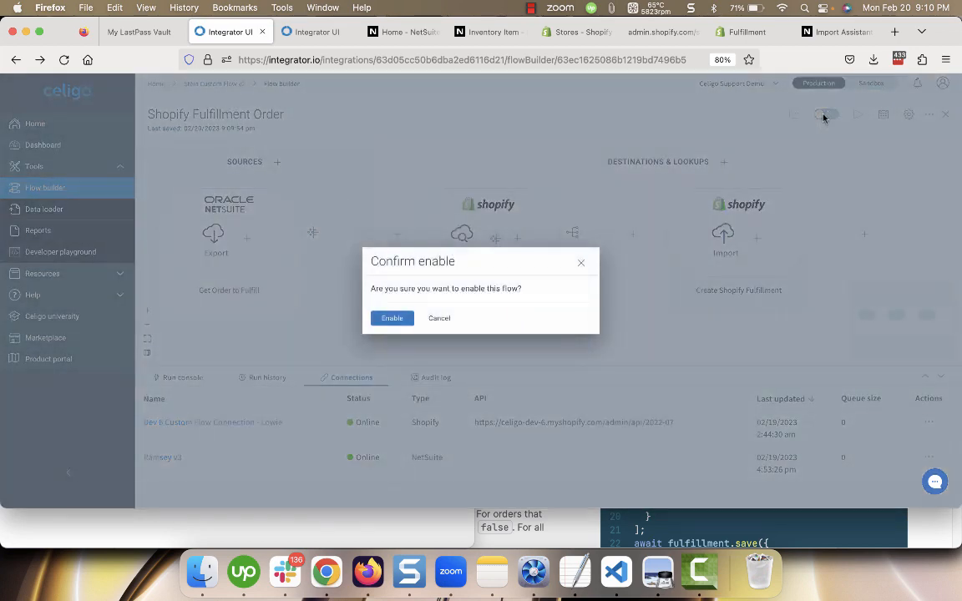
left_click(390, 319)
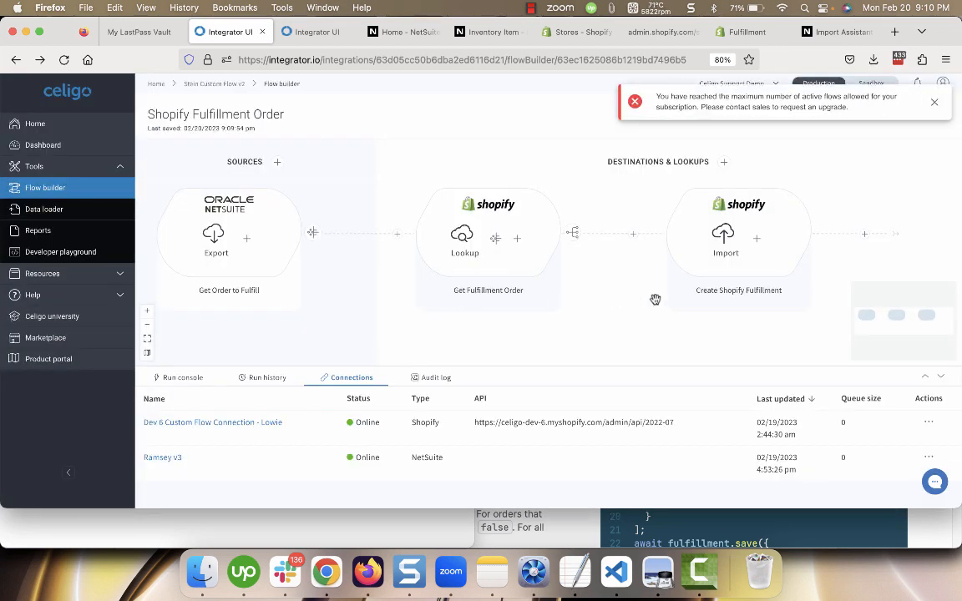
left_click(932, 102)
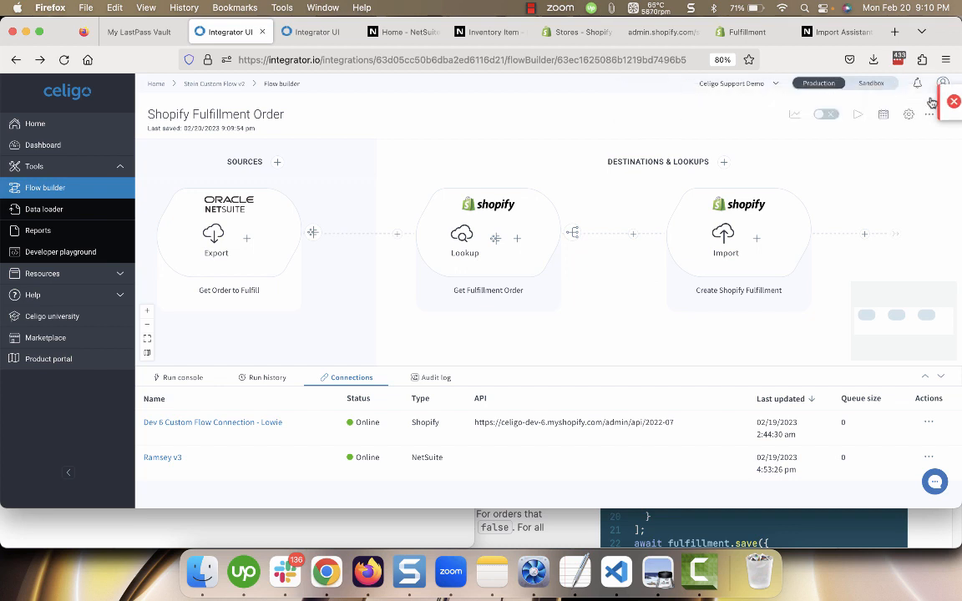
- Disable the Shopify Image Export flow in the Stein Custom Flow v2 integration
left_click(231, 84)
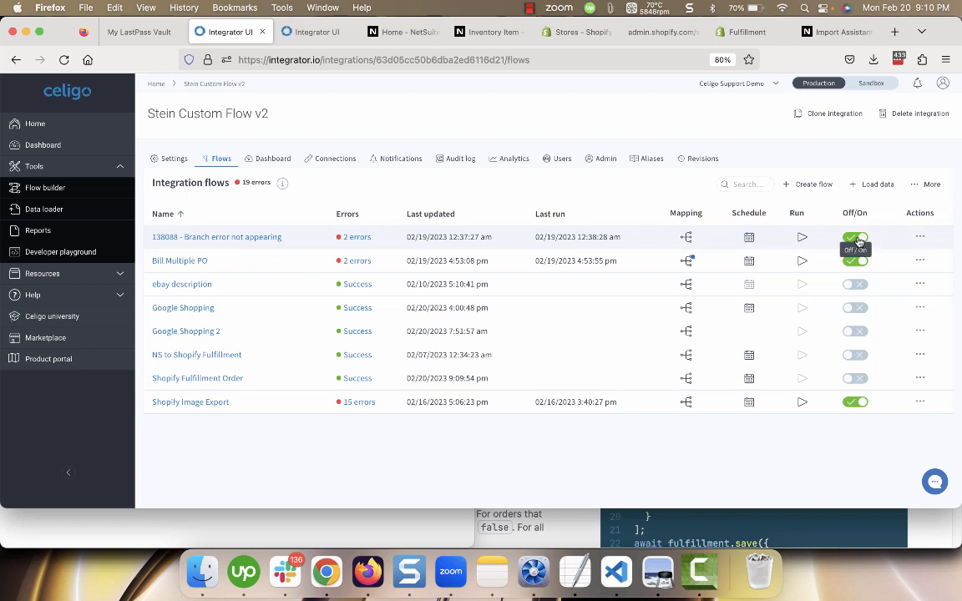
left_click(854, 403)
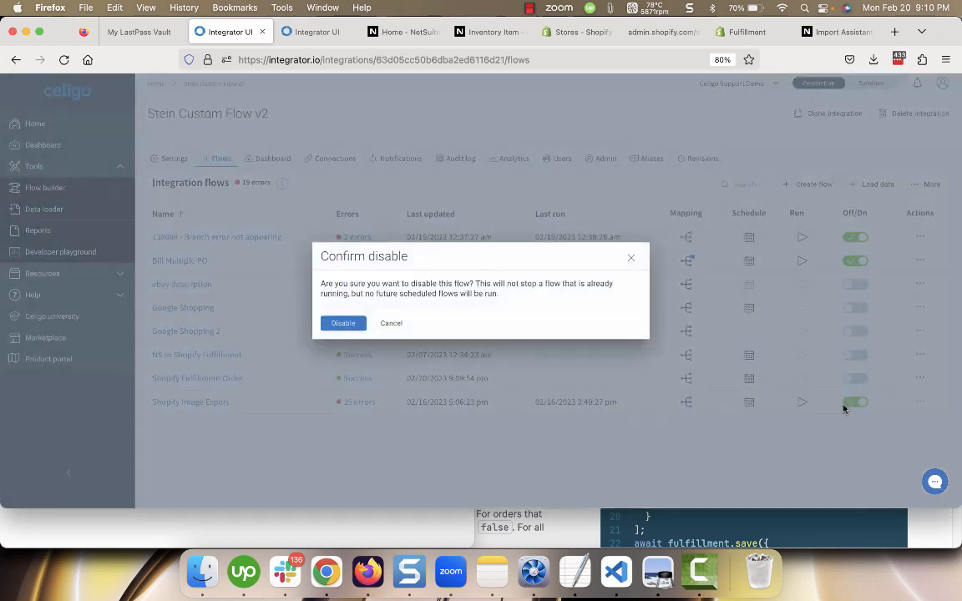
left_click(341, 323)
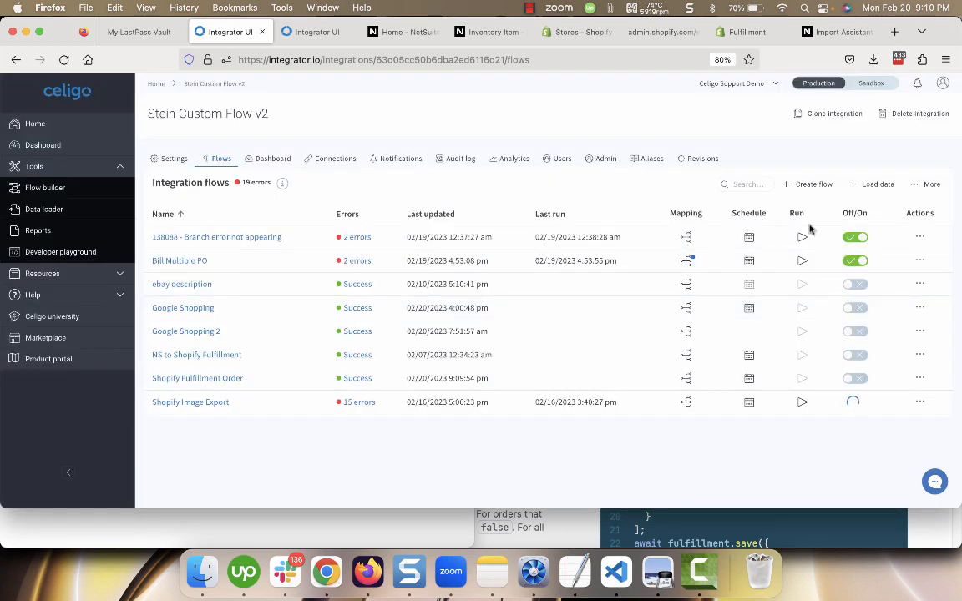
- Disable the 138088 - Branch error not appearing and Bill Multiple PO flows in the integration
left_click(854, 237)
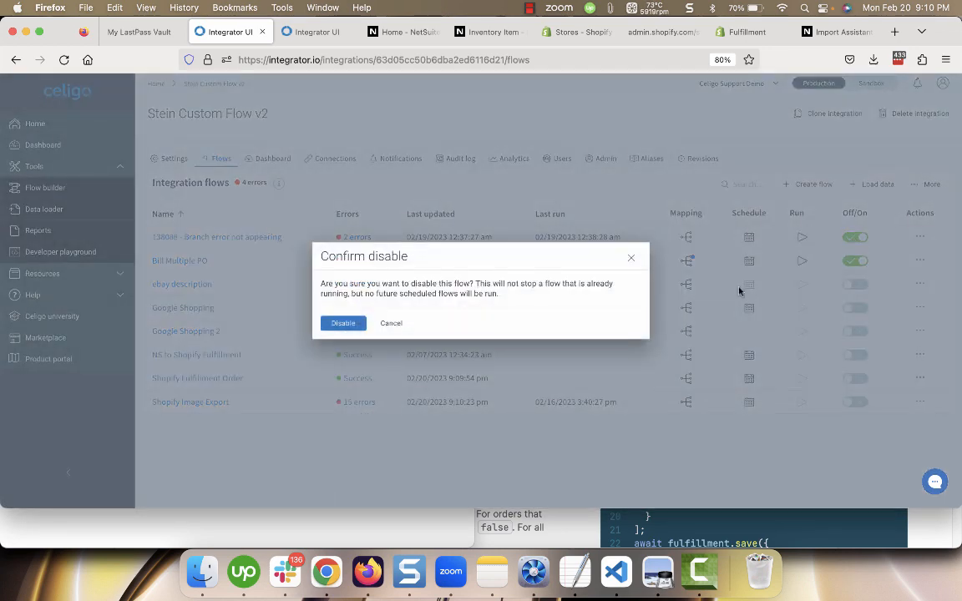
left_click(342, 323)
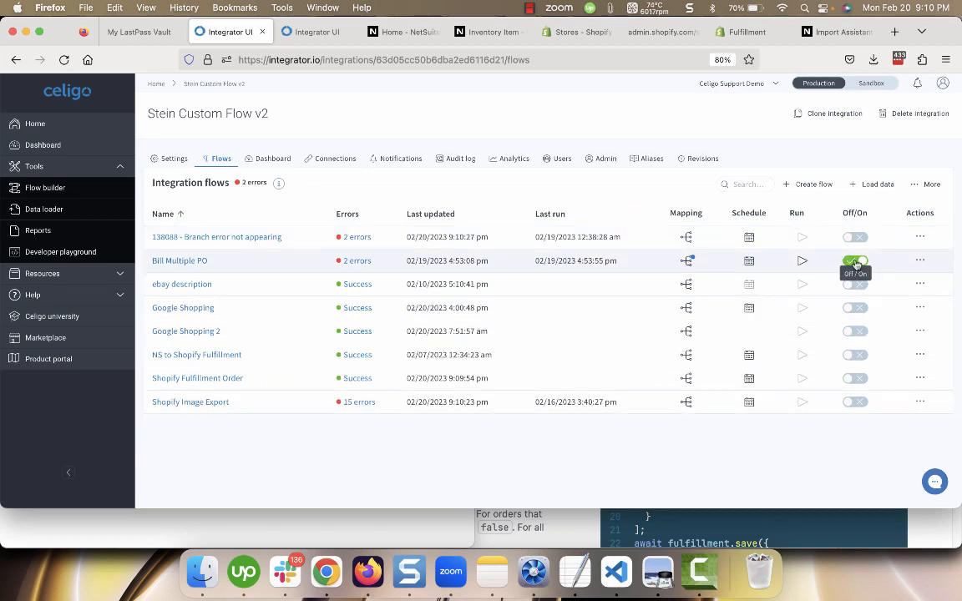
left_click(854, 266)
left_click(342, 326)
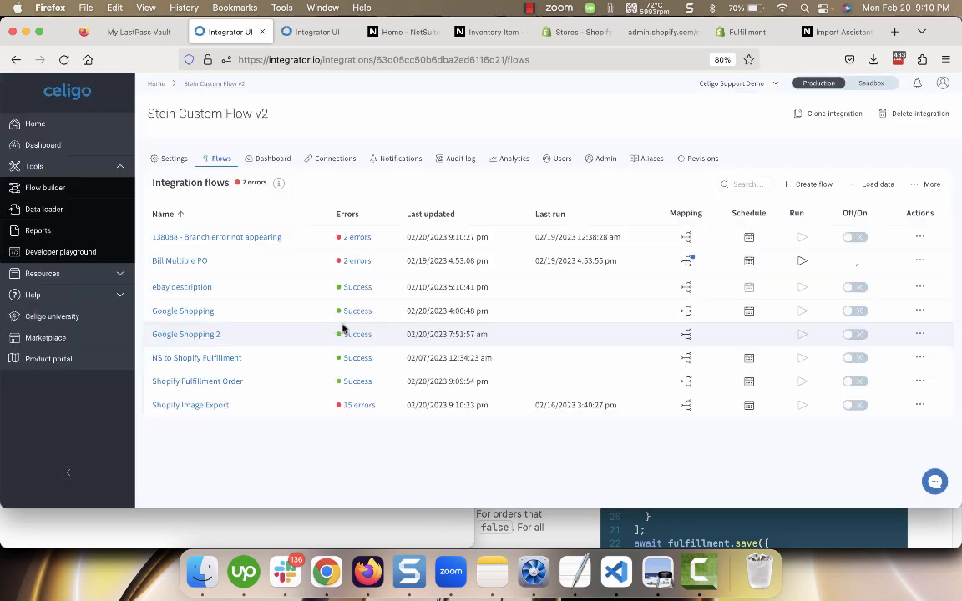
- Open the Shopify Fulfillment Order flow in the flow builder and enable it
left_click(222, 379)
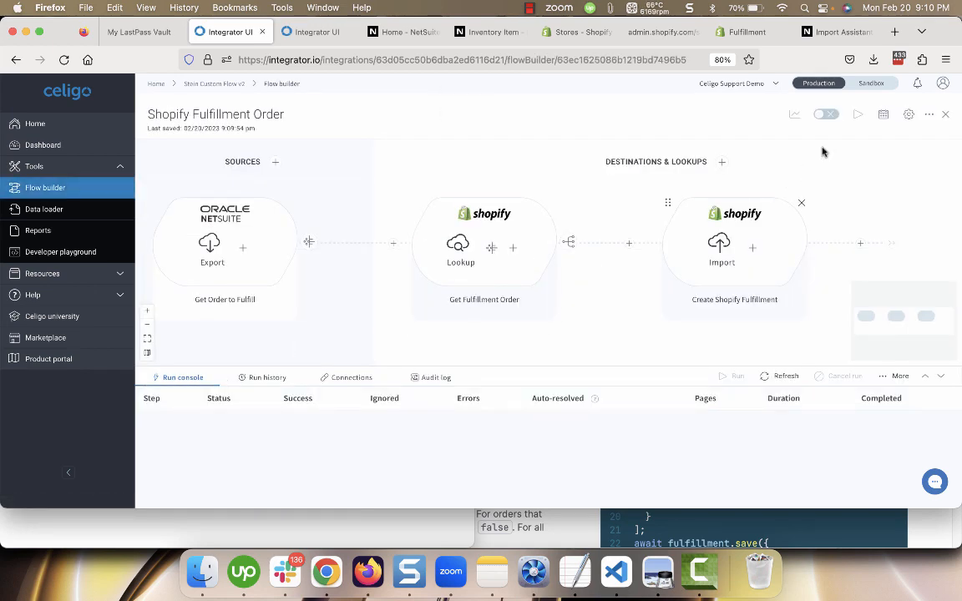
left_click(826, 115)
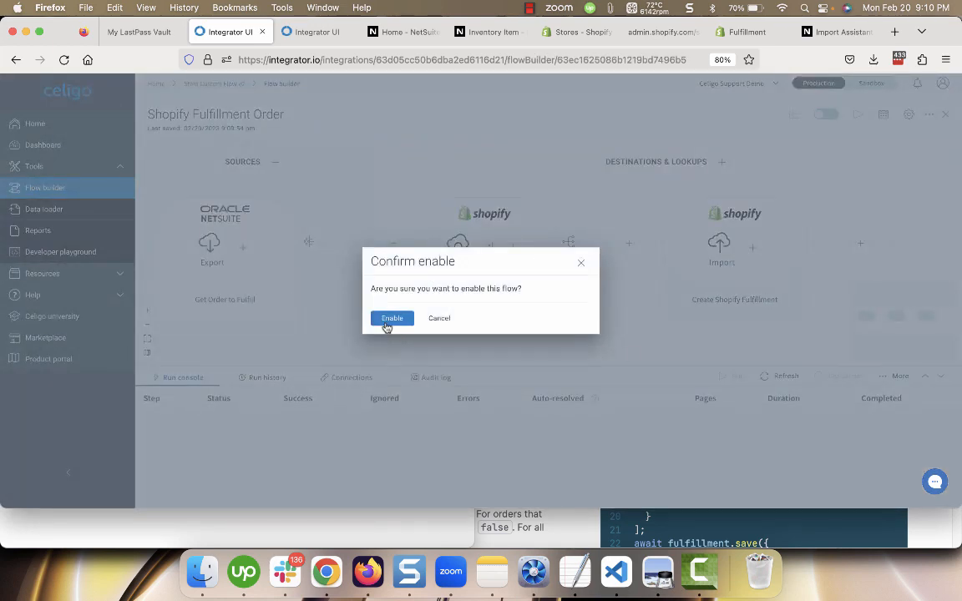
left_click(386, 324)
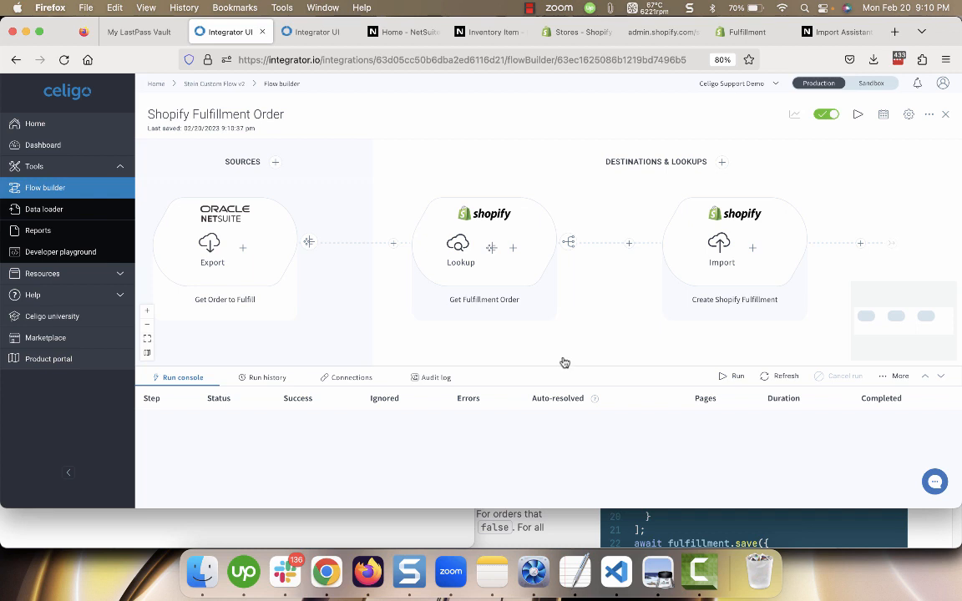
- Start debugging the flow's Shopify connection, reduce the page zoom to 50%, and enlarge the debug log area
left_click(359, 379)
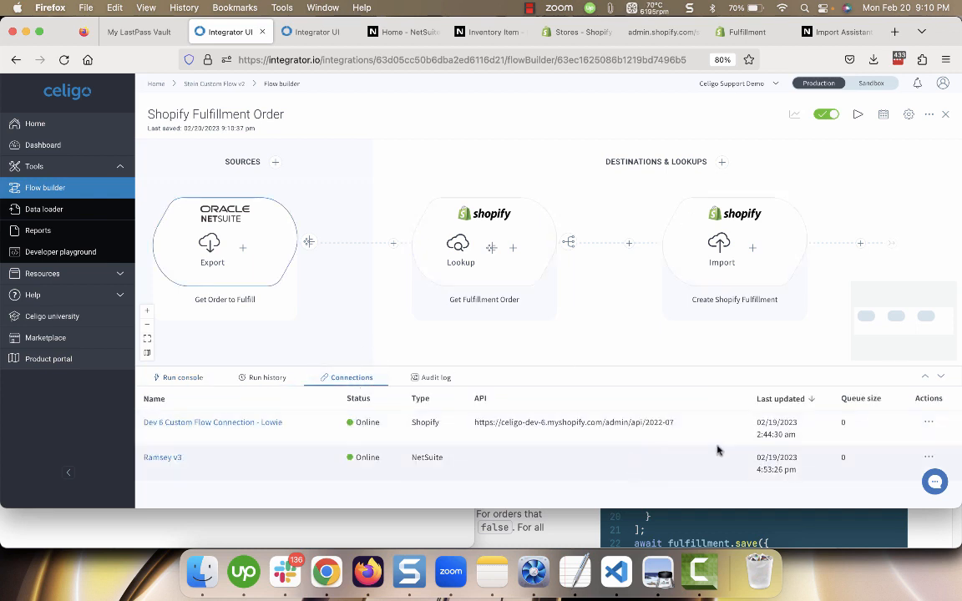
left_click(929, 423)
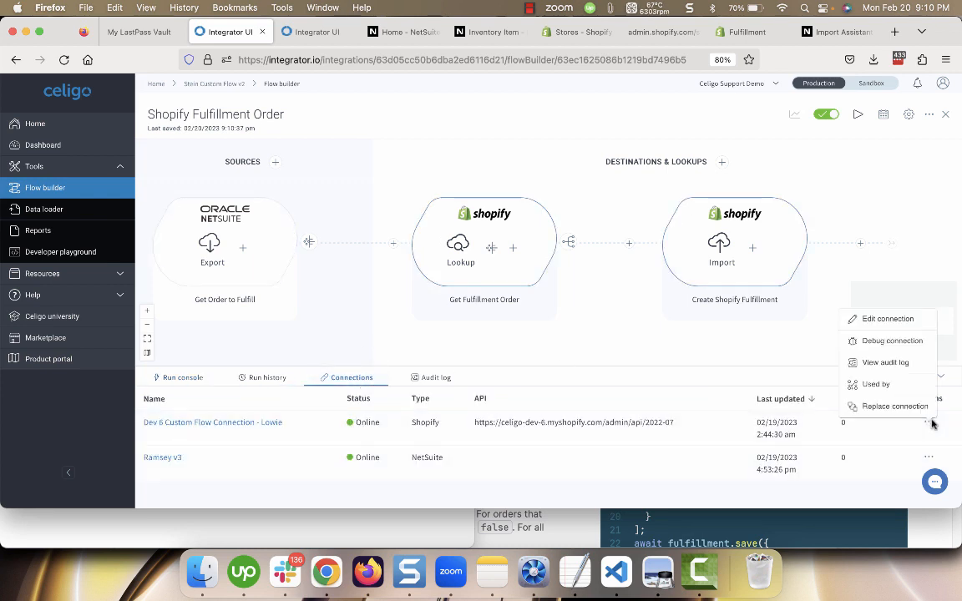
left_click(890, 341)
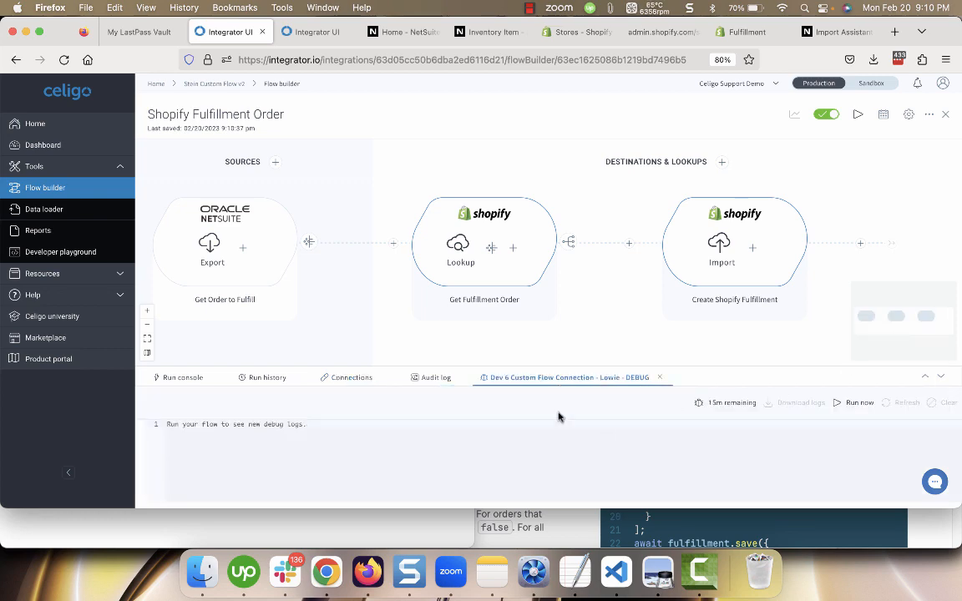
left_click_drag(703, 373, 711, 332)
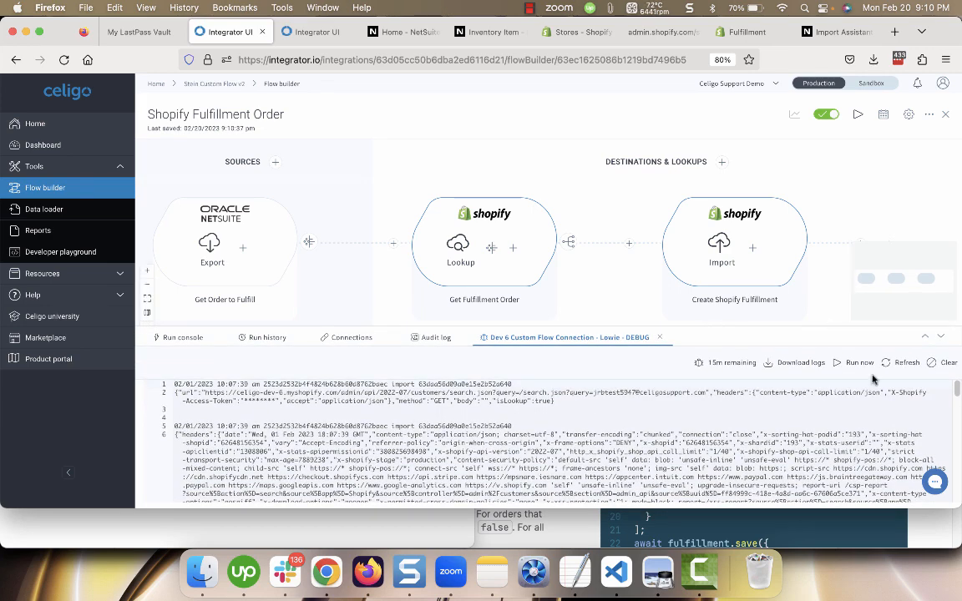
key("ctrl+minus")
key("ctrl+minus")
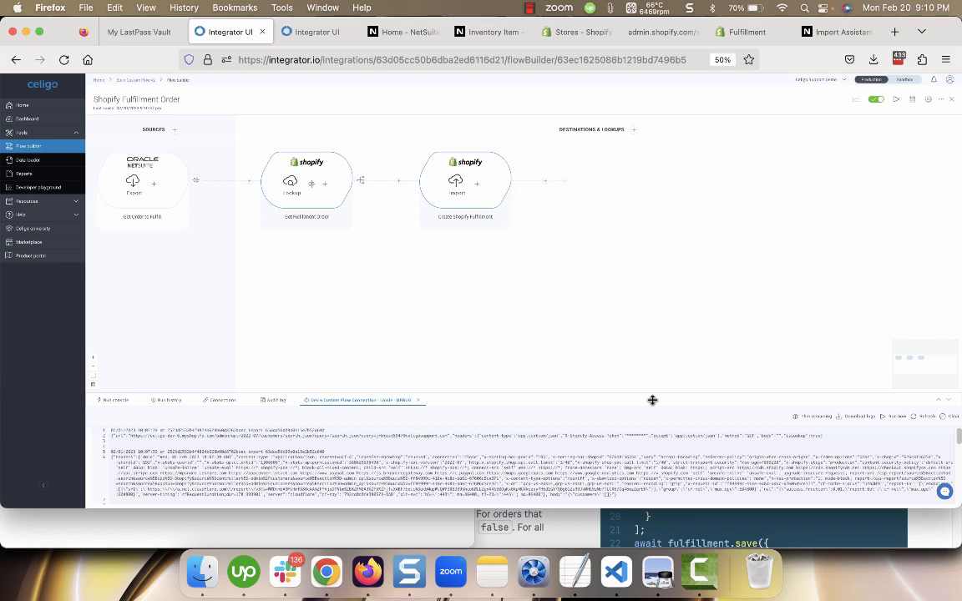
left_click_drag(652, 400, 649, 267)
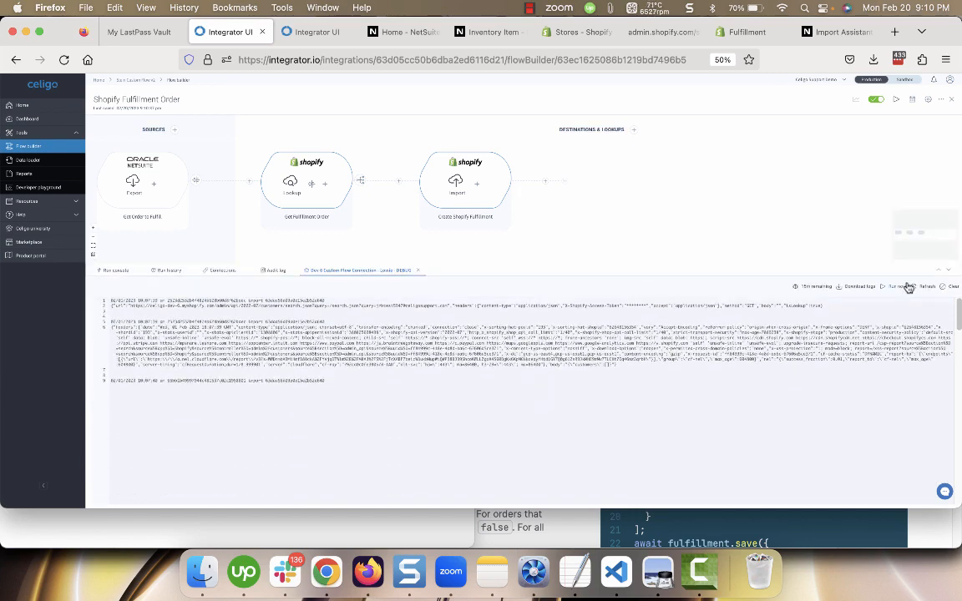
- Close and reopen the Shopify connection's debug log, and clear its old entries
left_click(417, 270)
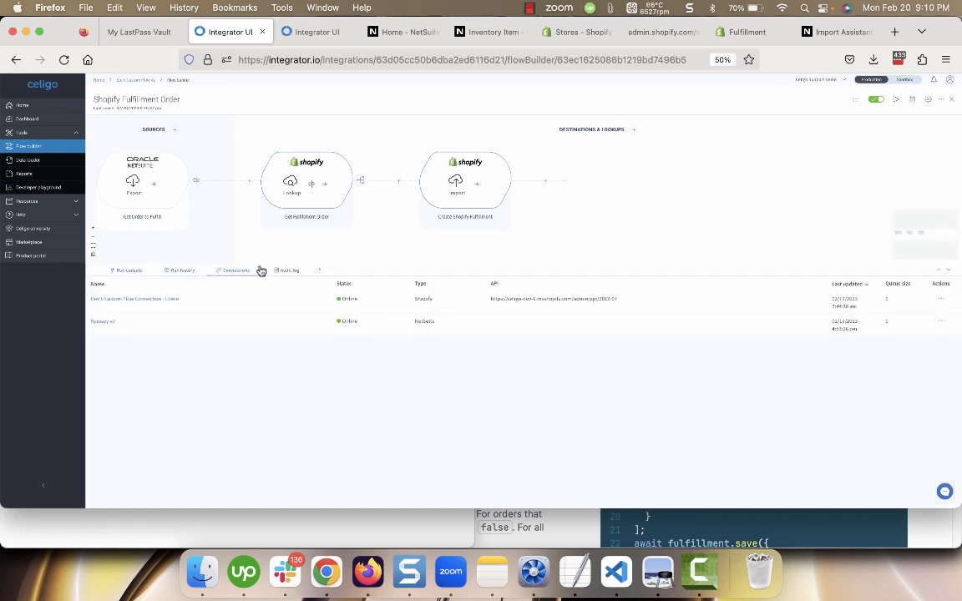
left_click(941, 301)
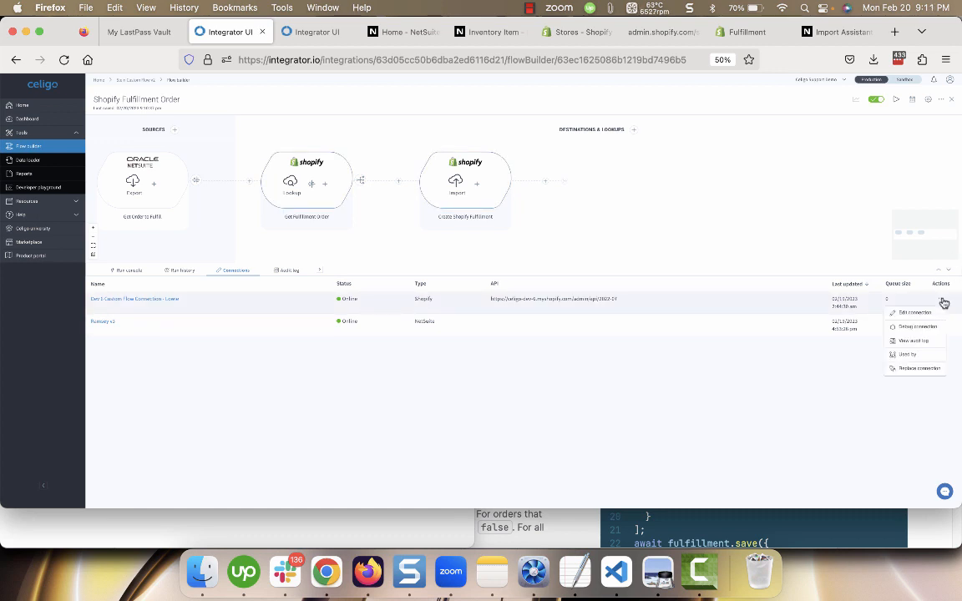
left_click(916, 328)
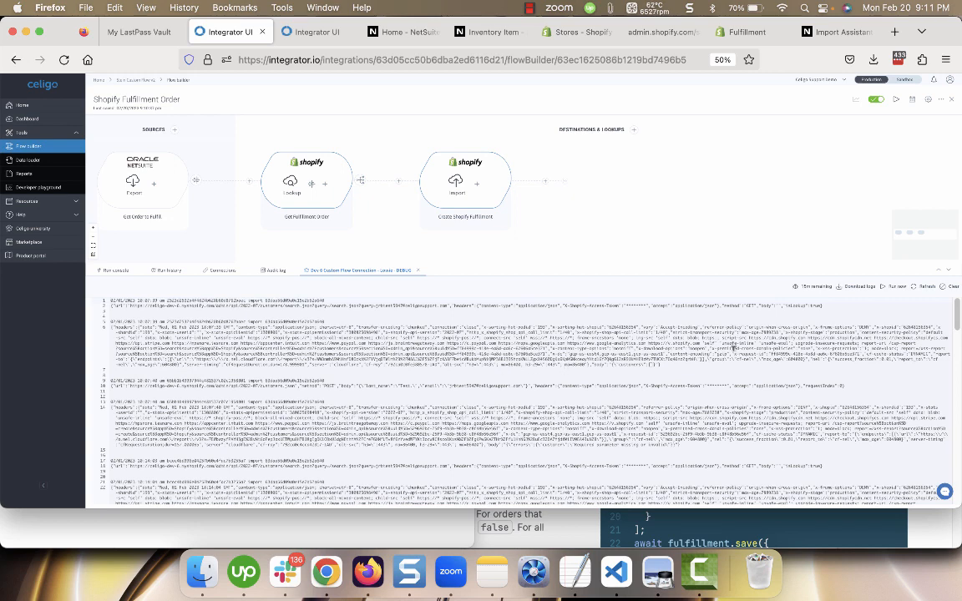
left_click(950, 287)
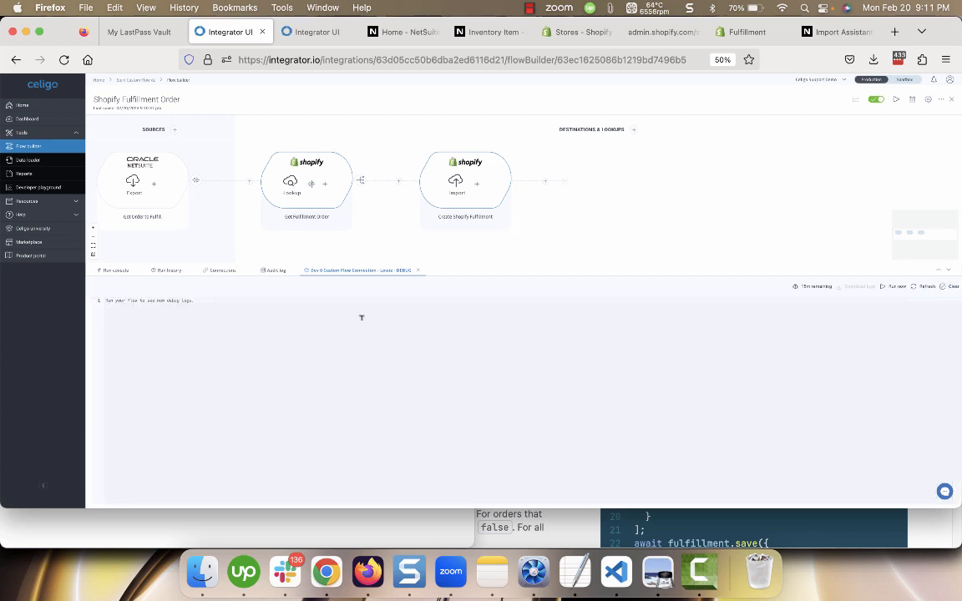
- Run the Shopify Fulfillment Order flow, check its progress in the run console, and return to the Shopify connection's debug log
left_click(895, 101)
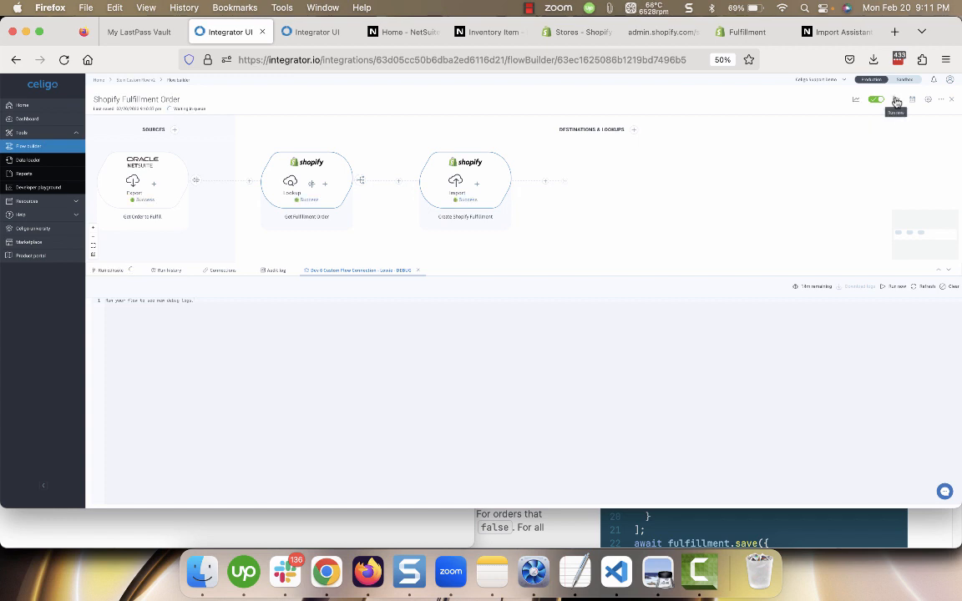
left_click(111, 275)
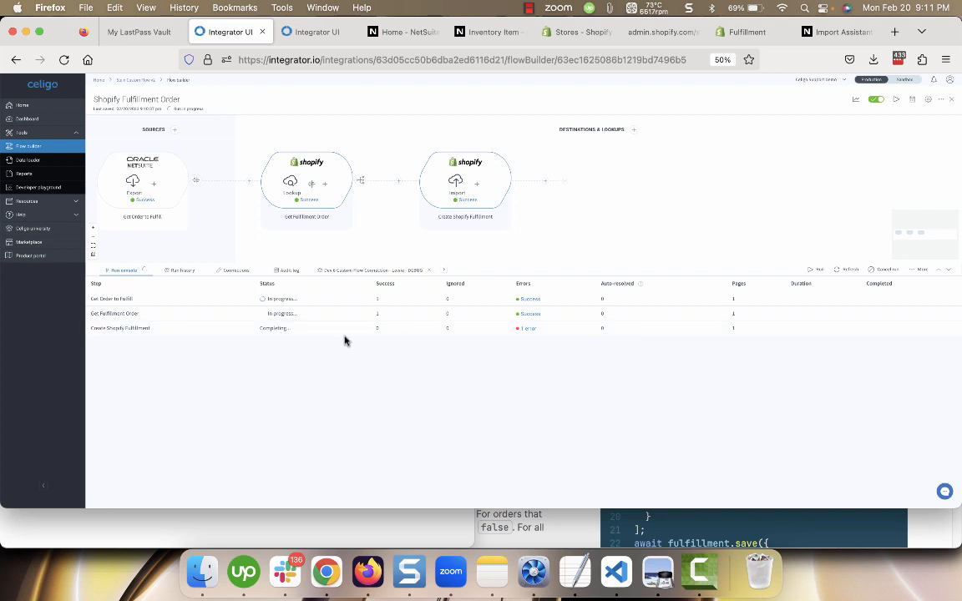
left_click(386, 271)
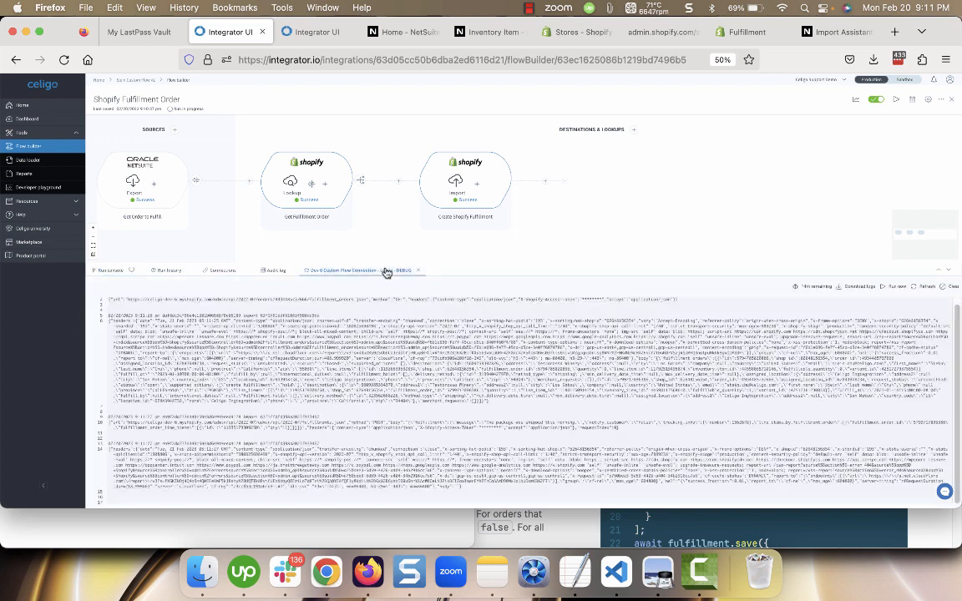
- Download the Shopify connection's debug logs and open the downloaded text file in an enlarged TextEdit window
left_click(853, 289)
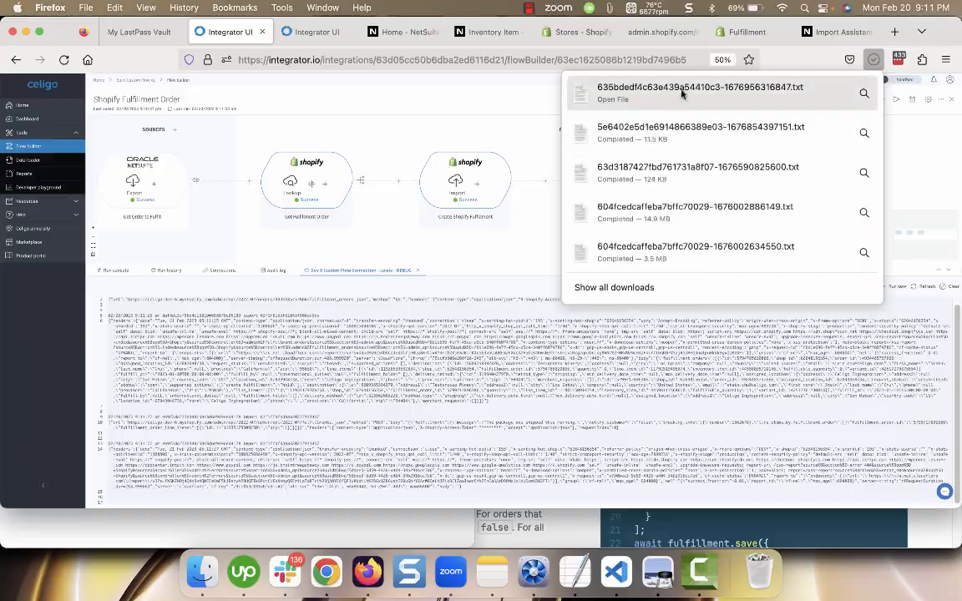
left_click(685, 92)
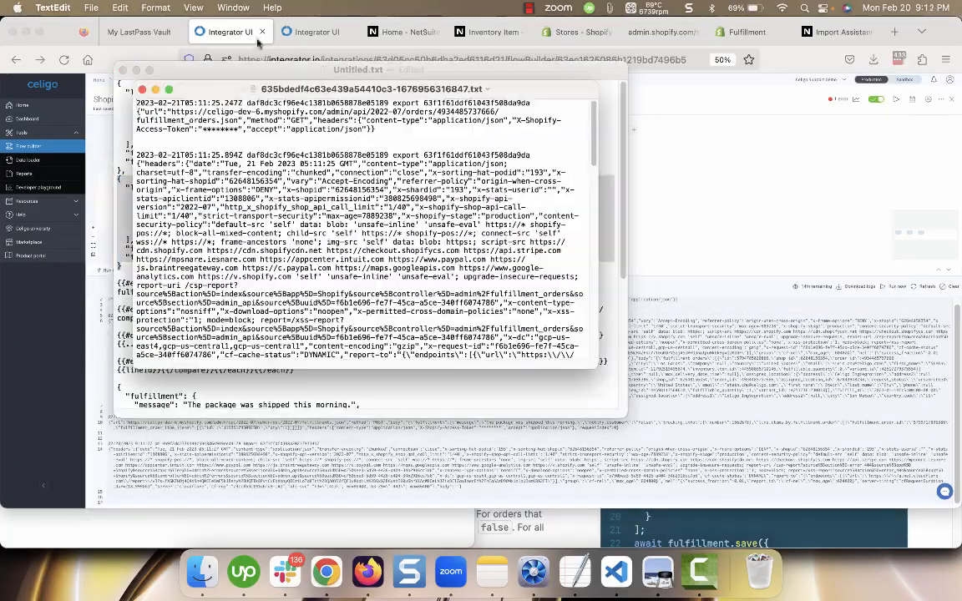
left_click(168, 89)
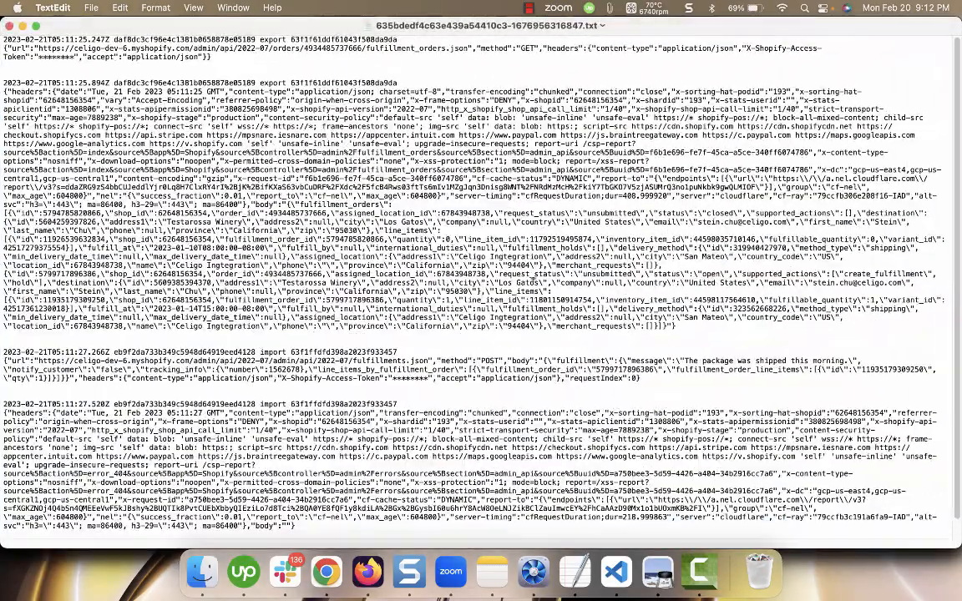
scroll(432, 213, "down", 2)
scroll(432, 250, "up", 3)
- Copy the first logged GET request from the debug file, switch to JSON Editor Online in Chrome, replace its text with the request and format it
left_click_drag(215, 52, 3, 49)
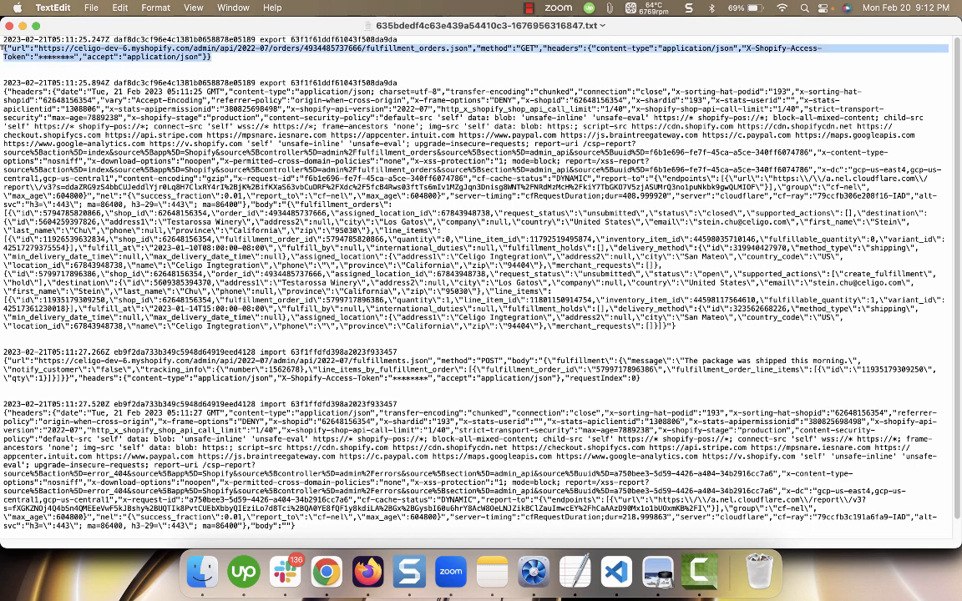
triple_click(126, 49)
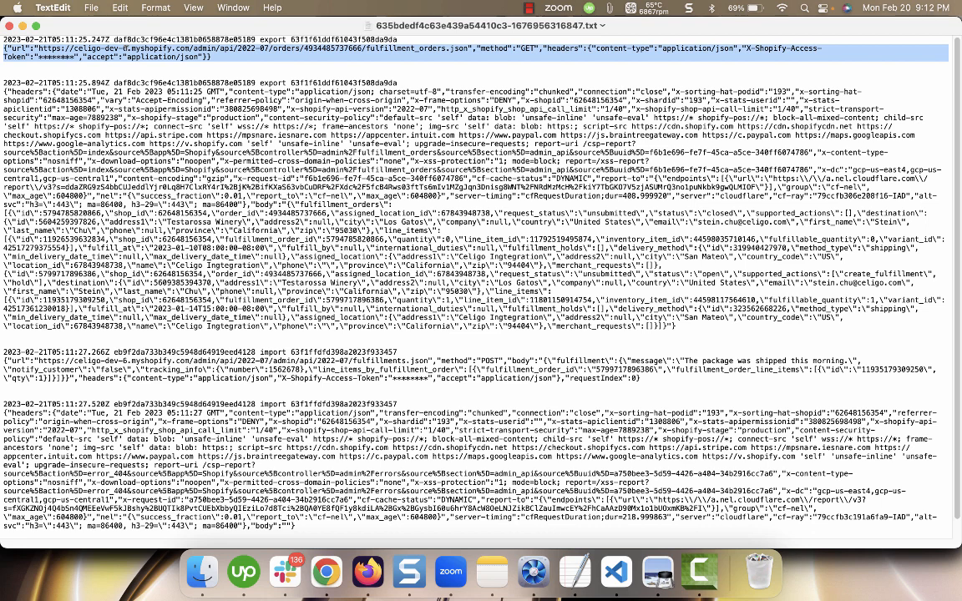
left_click(326, 571)
left_click(847, 33)
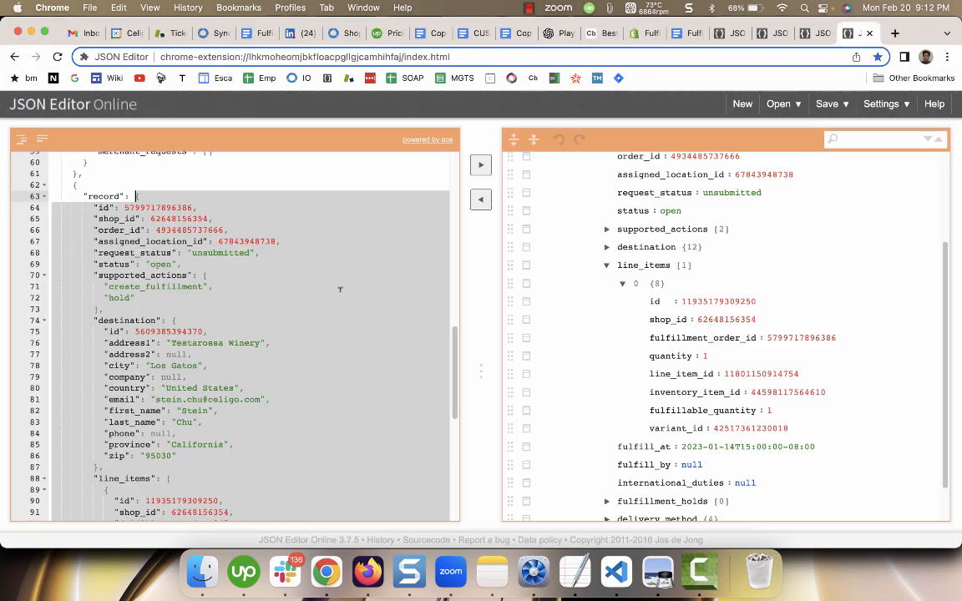
key("cmd+a")
key("cmd+v")
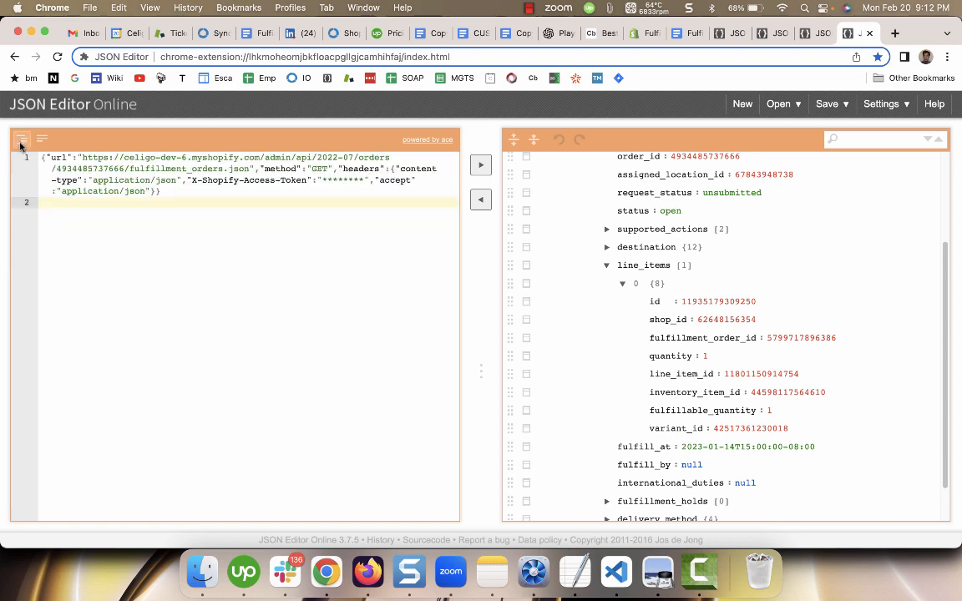
left_click(21, 138)
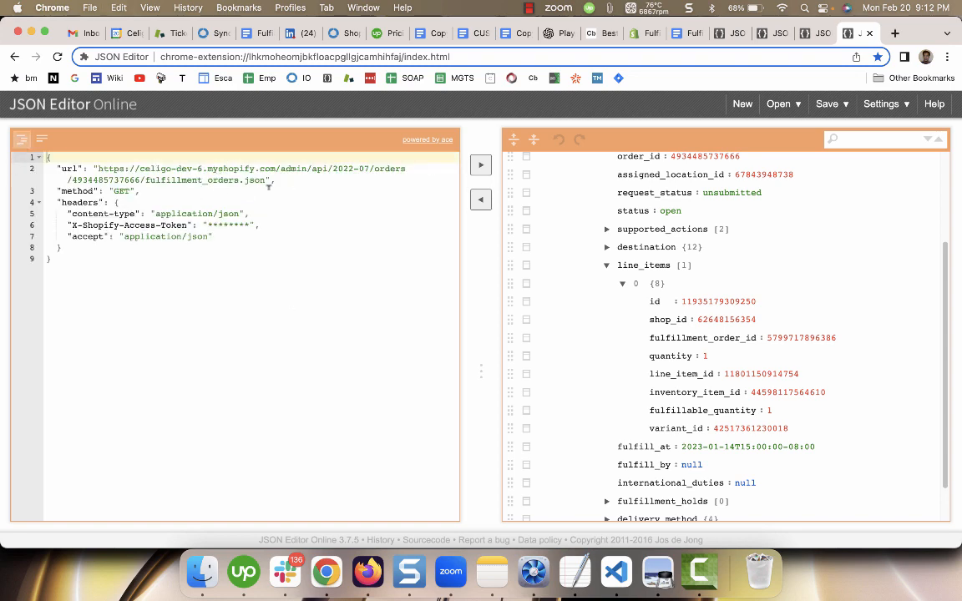
- Examine the order ID, the fulfillment_orders resource and the method in the formatted lookup request
double_click(116, 179)
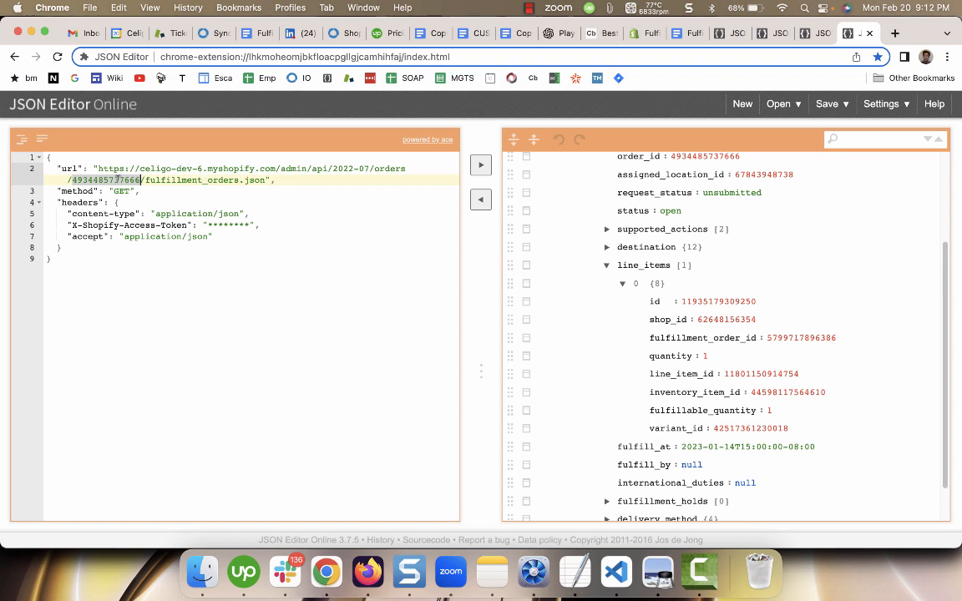
double_click(201, 180)
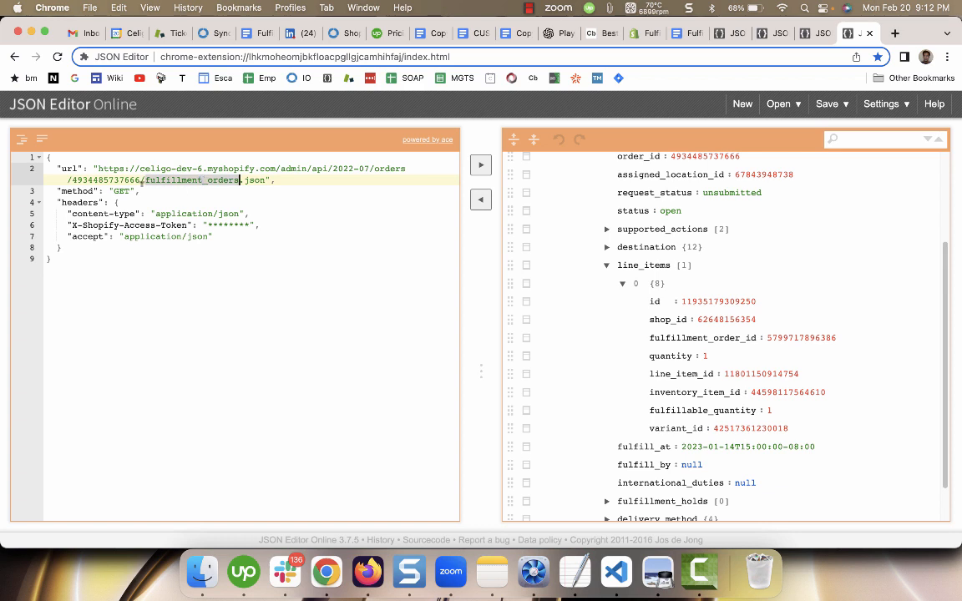
double_click(122, 191)
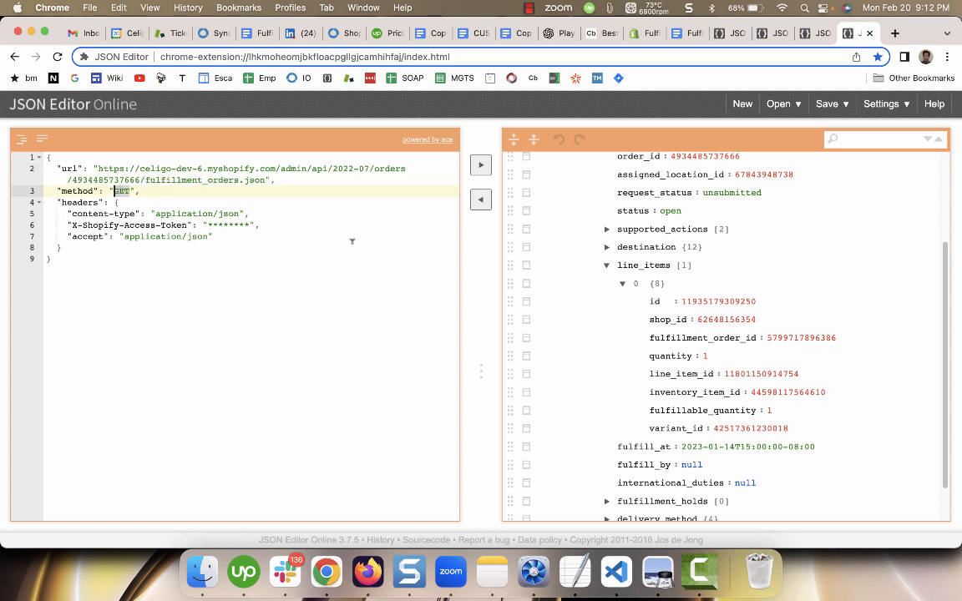
- Copy the lookup's logged response from TextEdit, replace the JSON Editor Online text with it, format it and examine its body
left_click(576, 575)
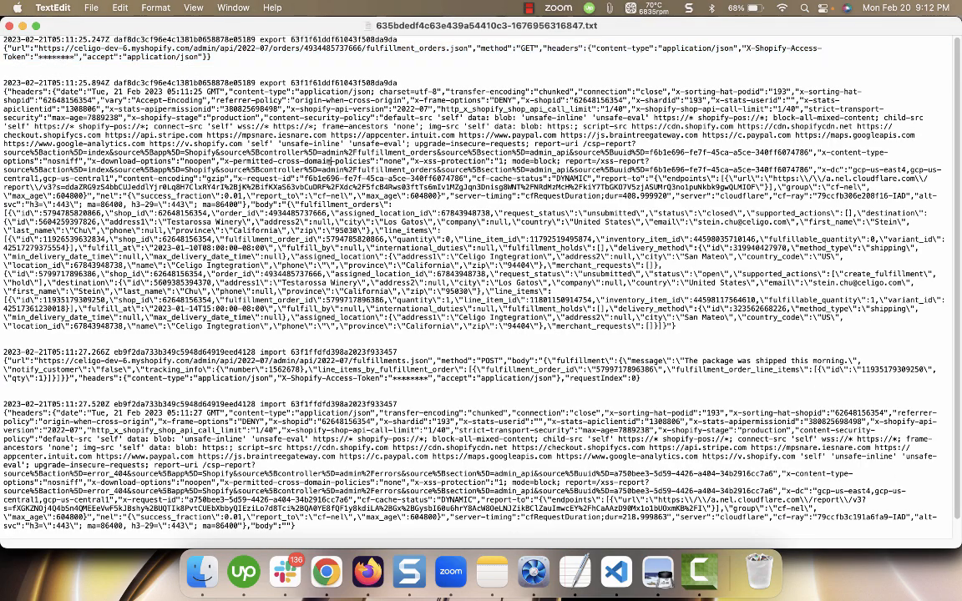
triple_click(328, 161)
key("super+c")
key("super+Tab")
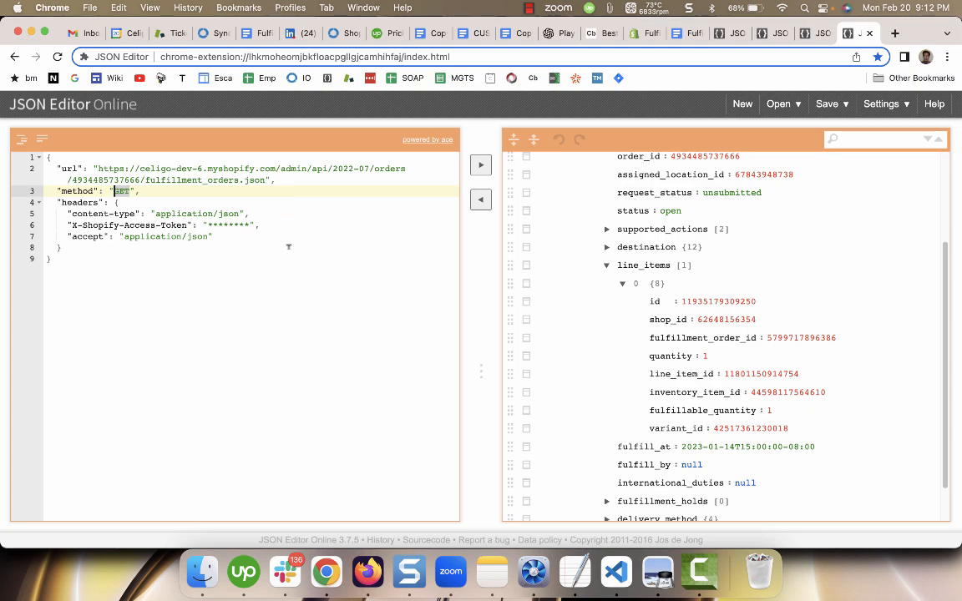
key("super+a")
key("super+v")
left_click(22, 140)
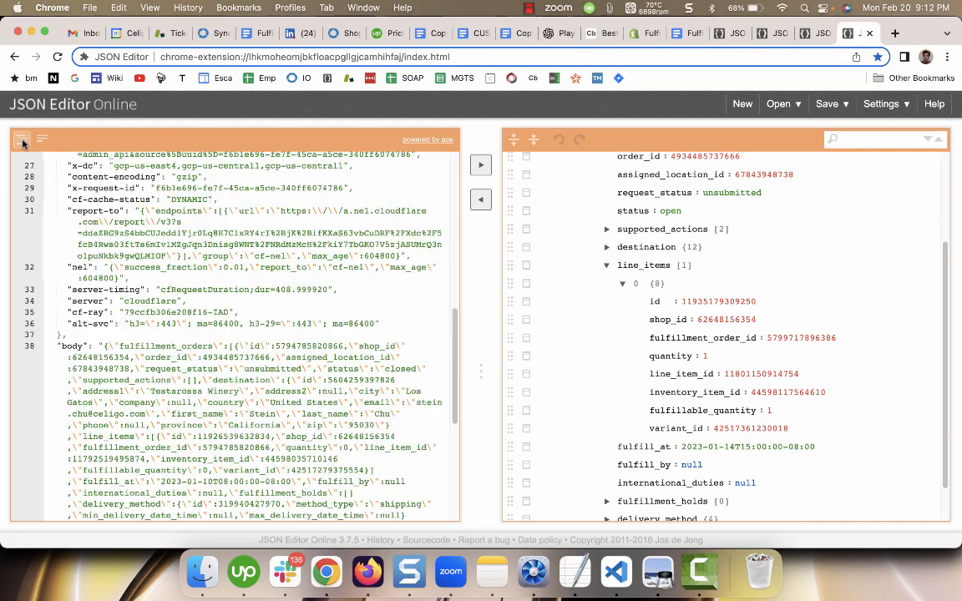
scroll(243, 257, "up", 10)
scroll(269, 285, "down", 5)
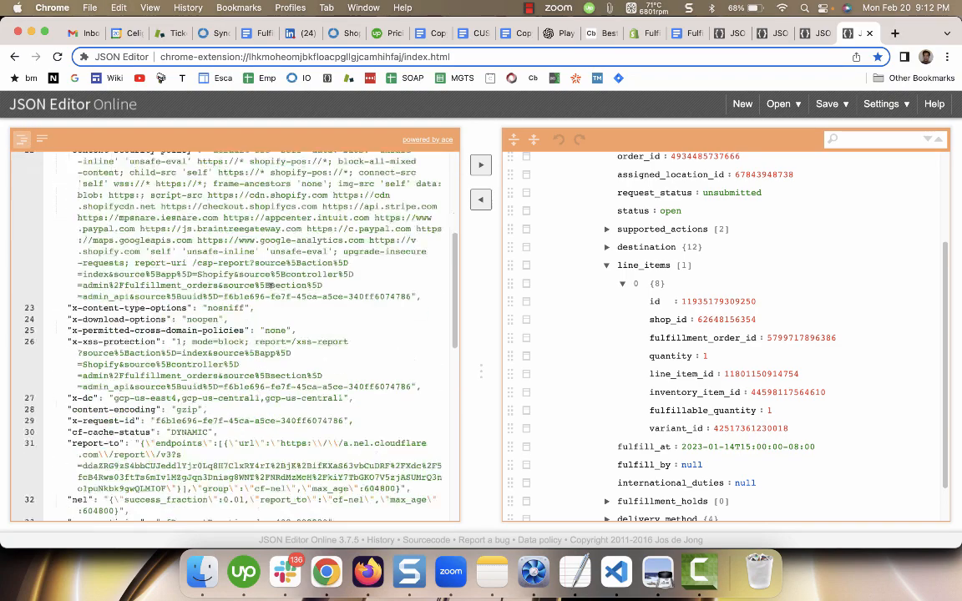
scroll(268, 285, "down", 8)
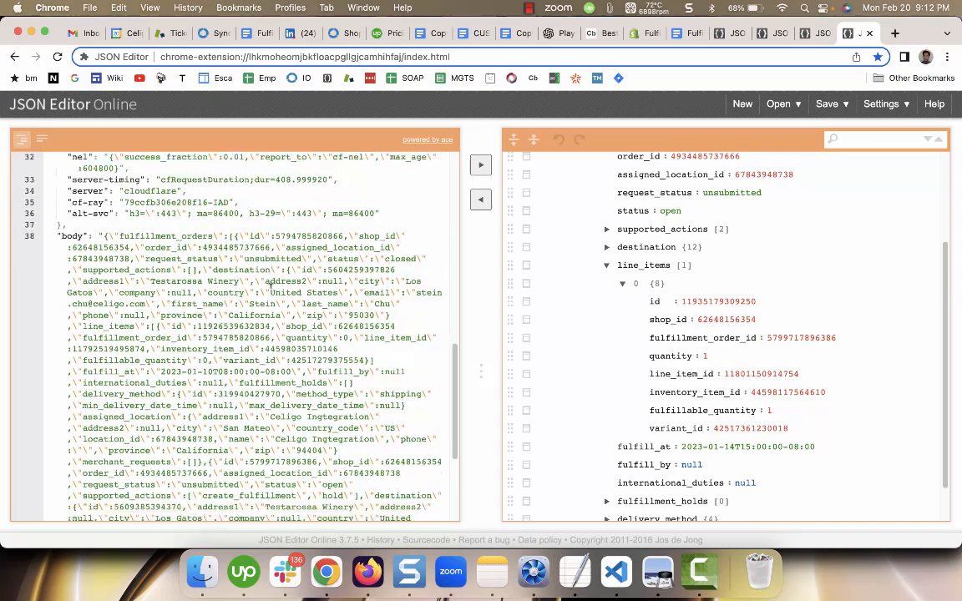
- Examine the status of each fulfillment order in the formatted response body, searching the text for "status"
scroll(269, 285, "down", 1)
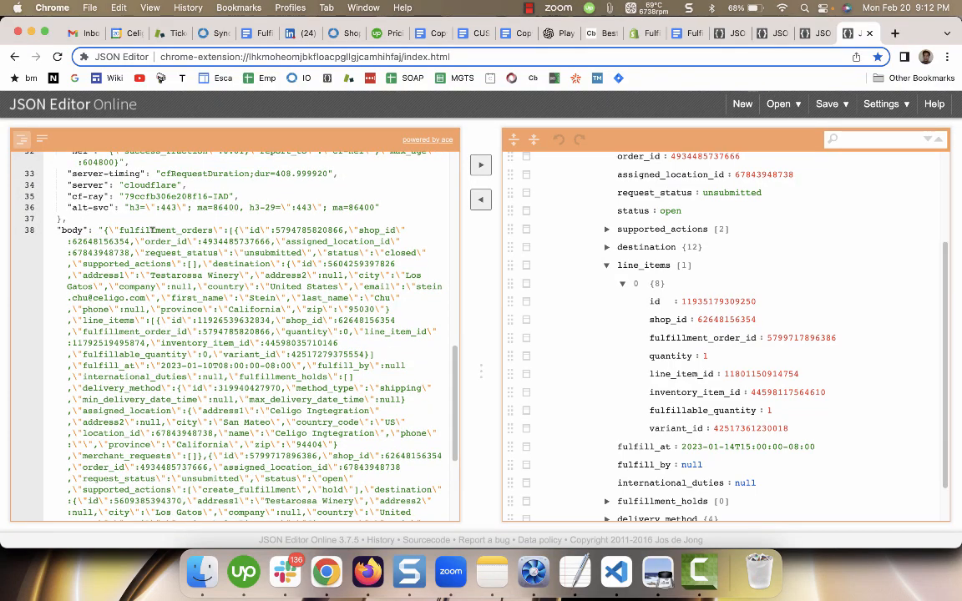
double_click(151, 229)
scroll(328, 243, "down", 5)
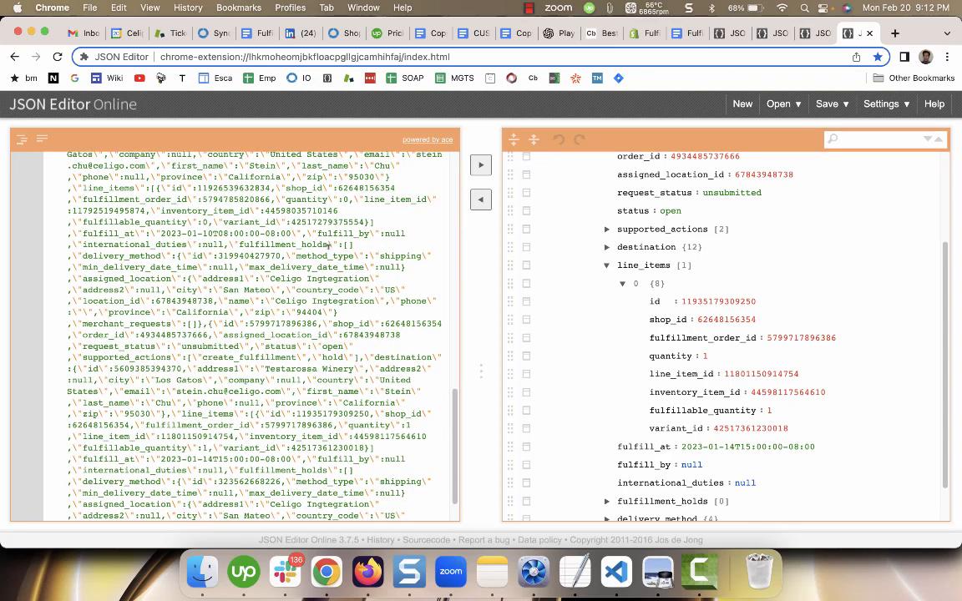
scroll(328, 245, "up", 3)
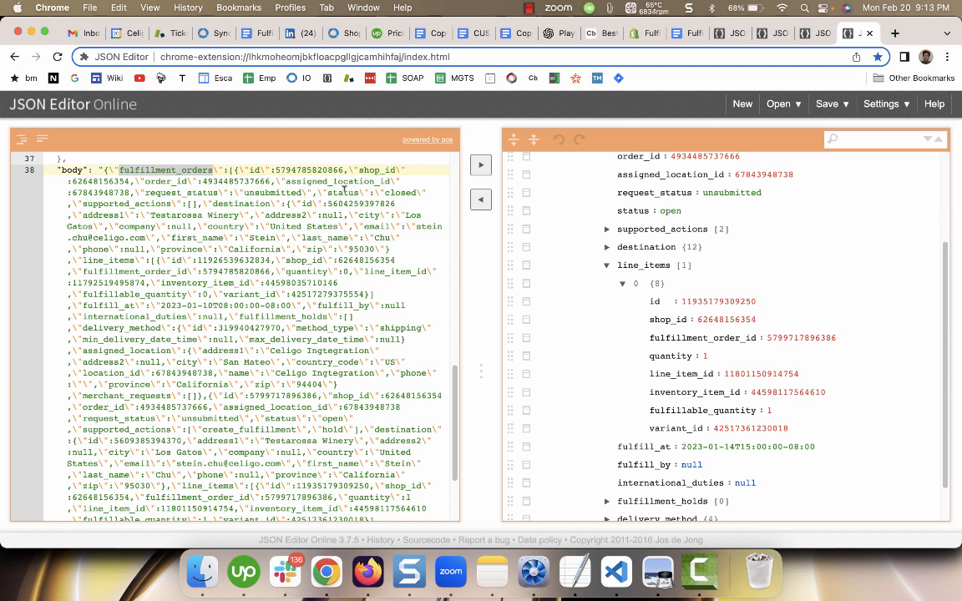
double_click(342, 193)
double_click(399, 192)
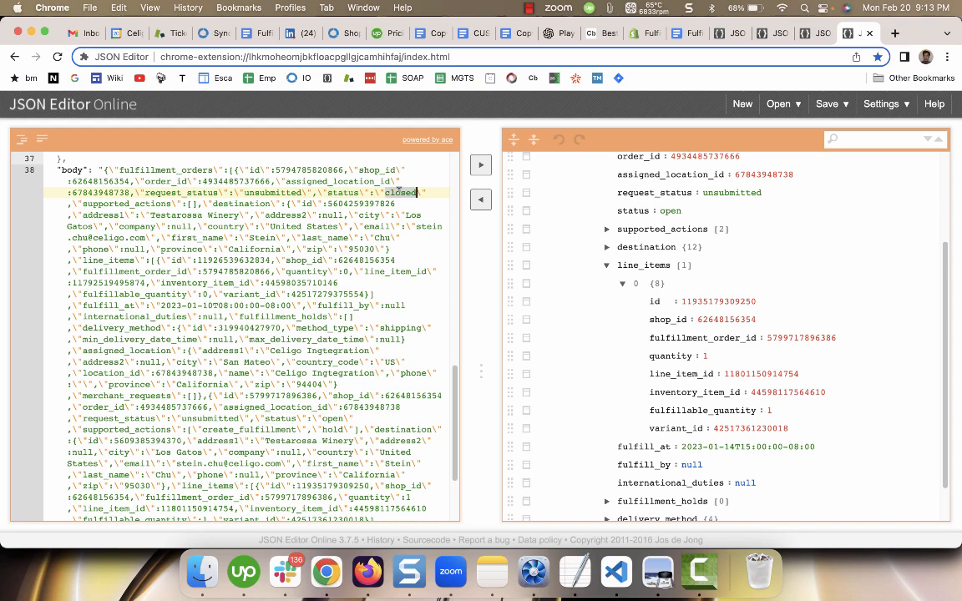
scroll(339, 278, "down", 5)
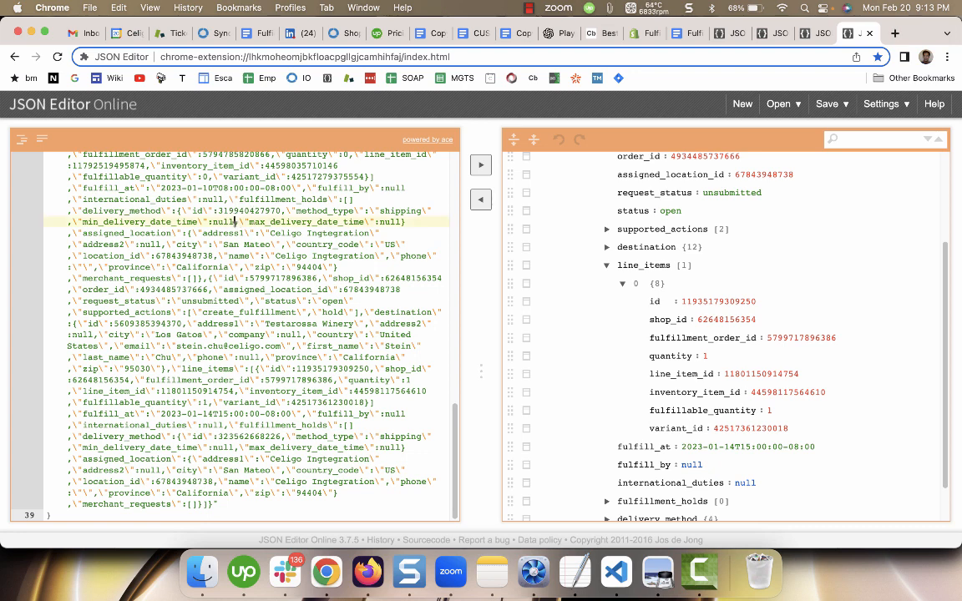
key("super+f")
type("status")
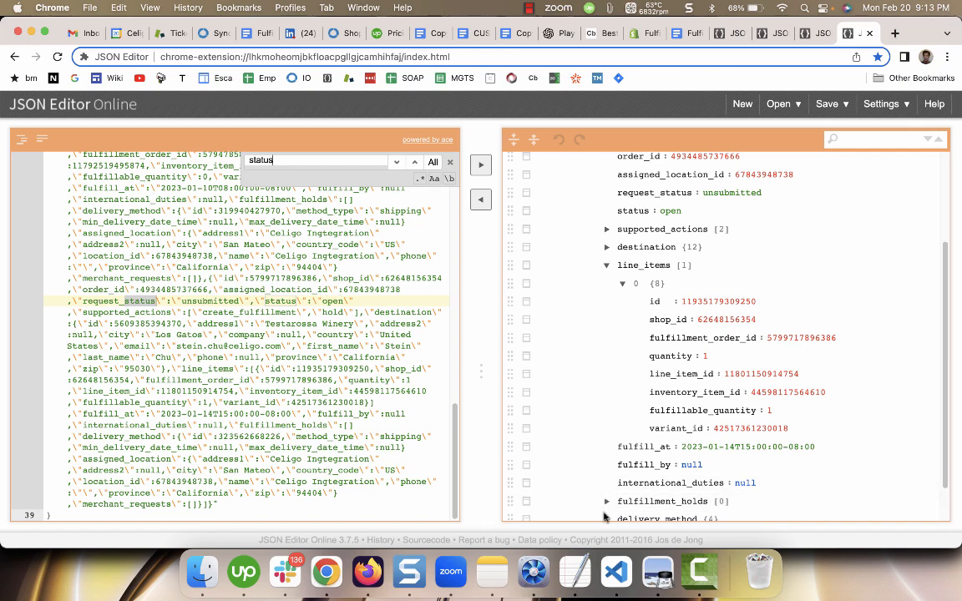
- Copy the logged POST fulfillments request from TextEdit, replace the JSON Editor Online text in Chrome with it and format it
left_click(574, 572)
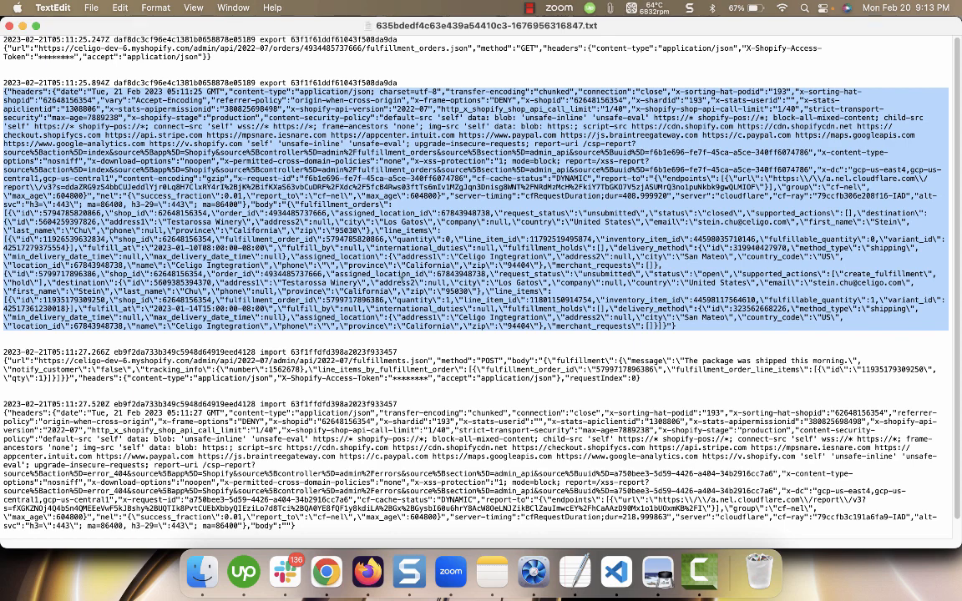
scroll(345, 321, "down", 1)
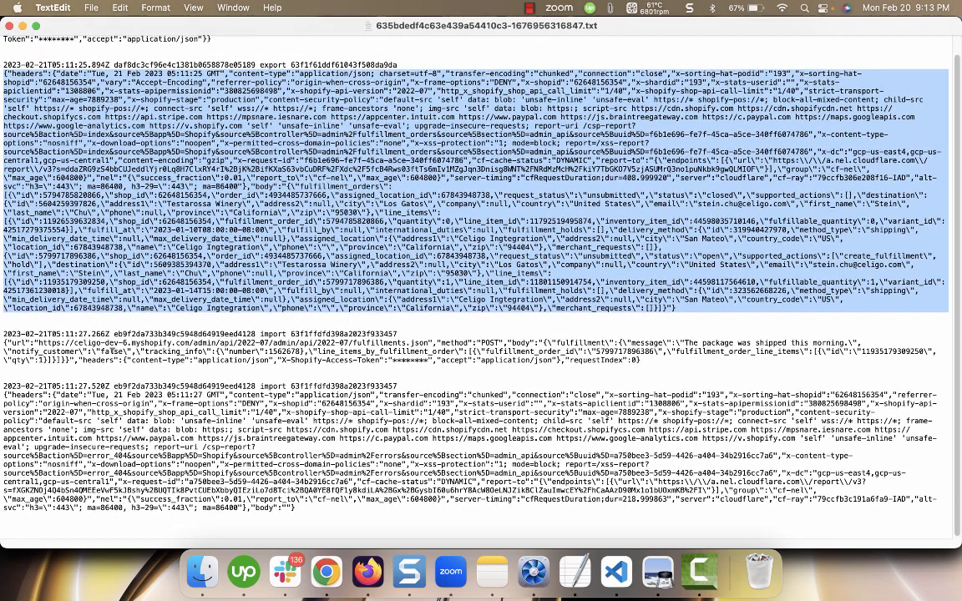
triple_click(136, 343)
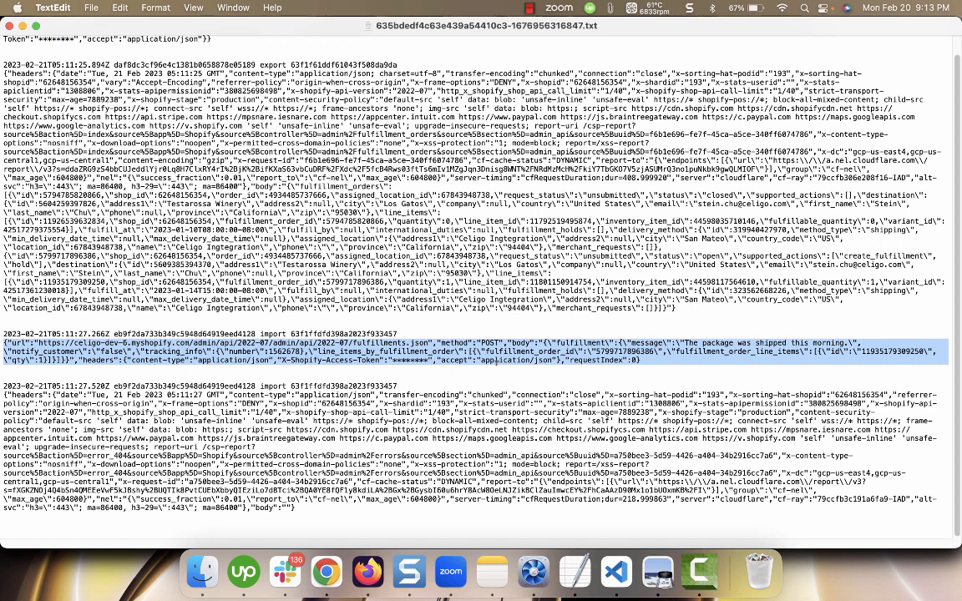
left_click(326, 572)
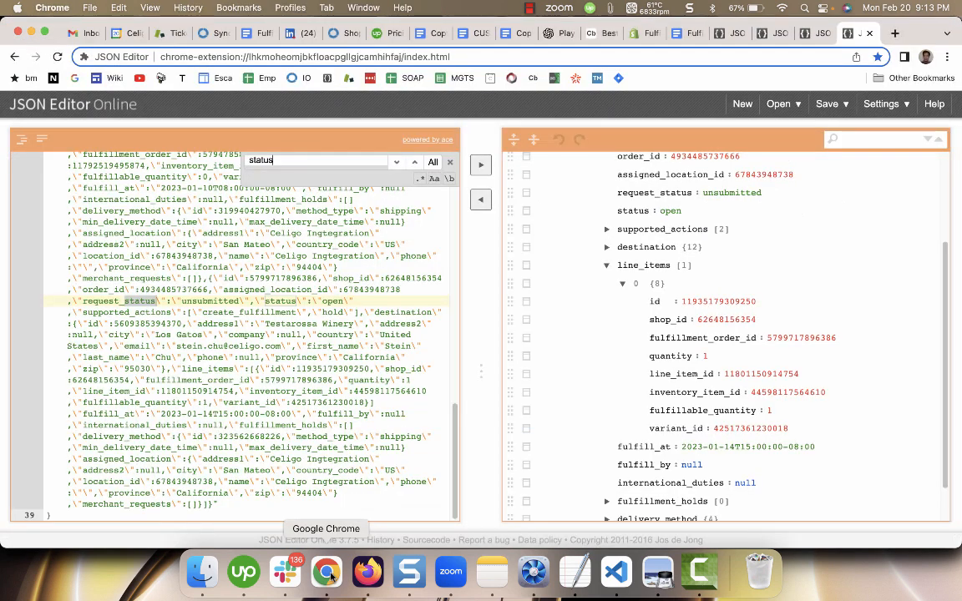
left_click(296, 324)
key("cmd+a")
key("cmd+v")
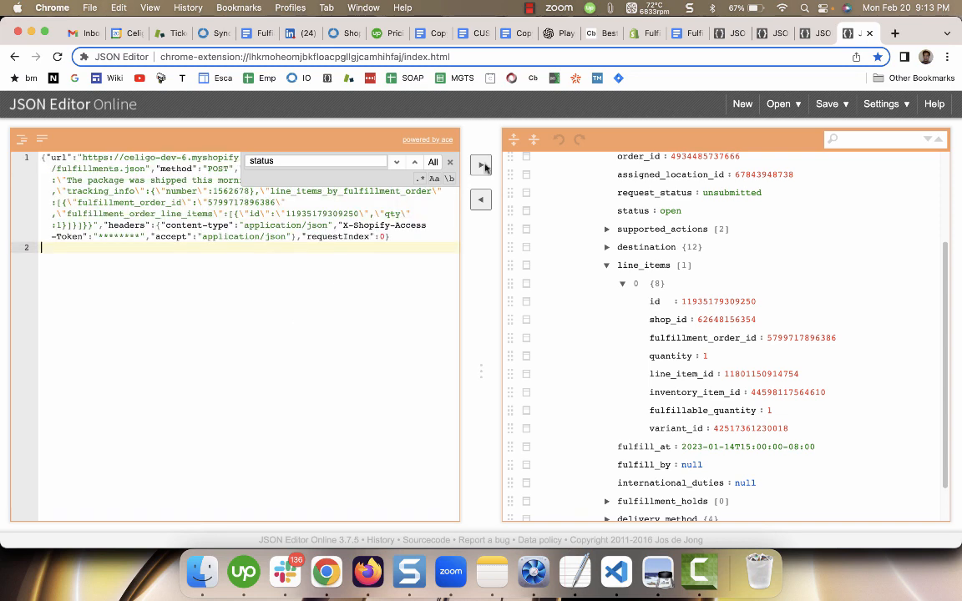
left_click(449, 163)
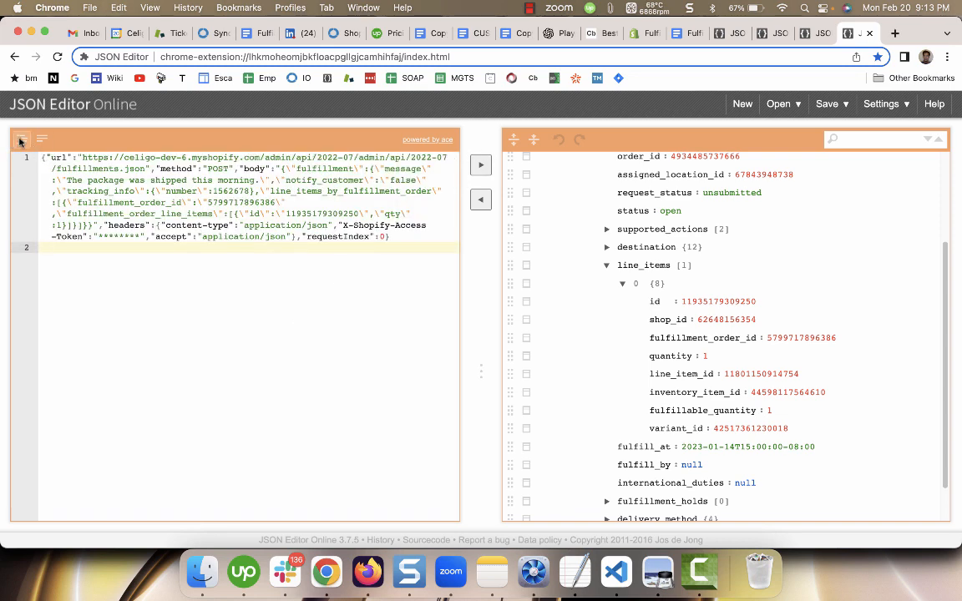
left_click(20, 141)
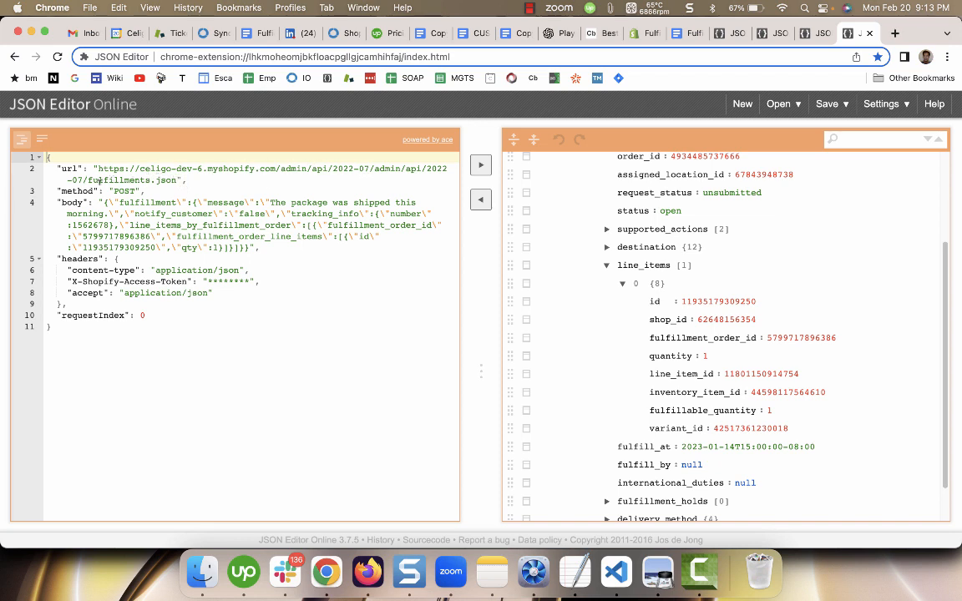
- Copy the escaped JSON body of the POST request into a new TextEdit document
double_click(123, 191)
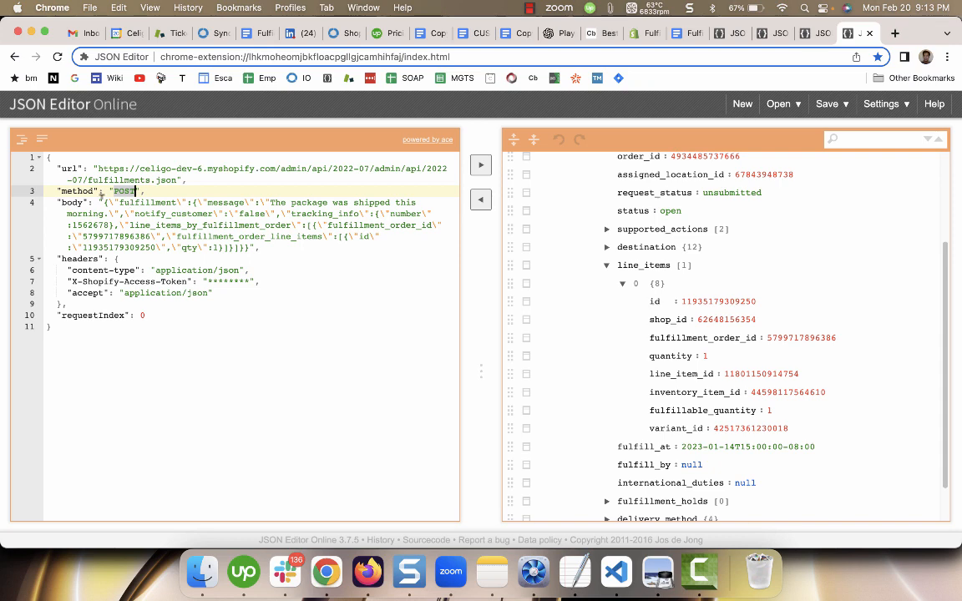
left_click_drag(104, 203, 248, 248)
key("super+c")
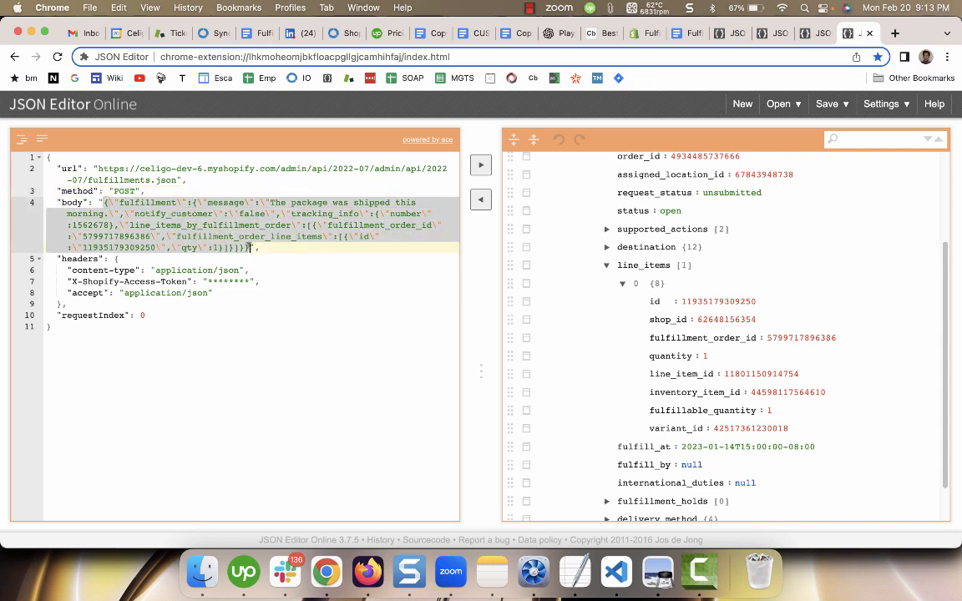
left_click(570, 577)
left_click(87, 8)
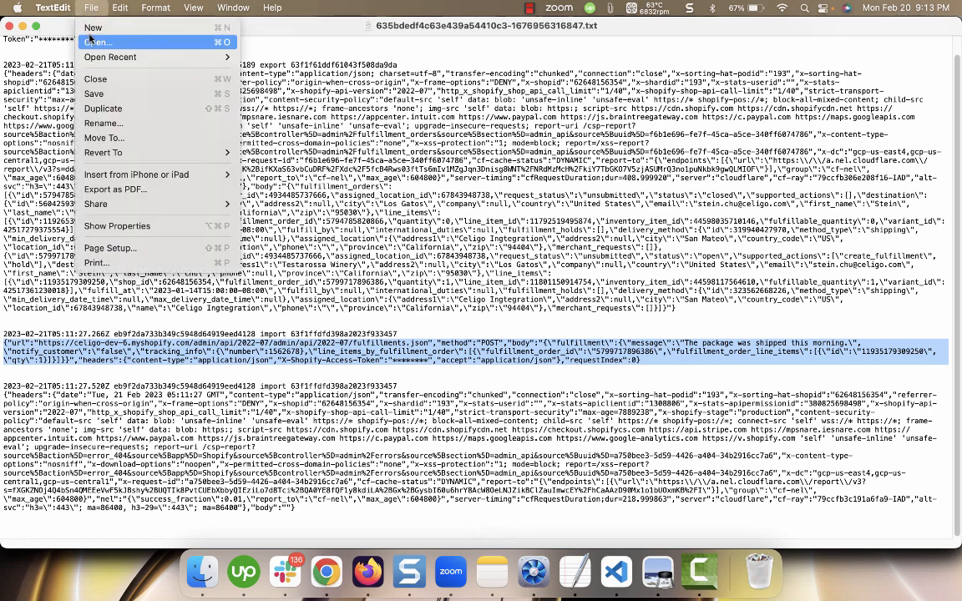
left_click(93, 27)
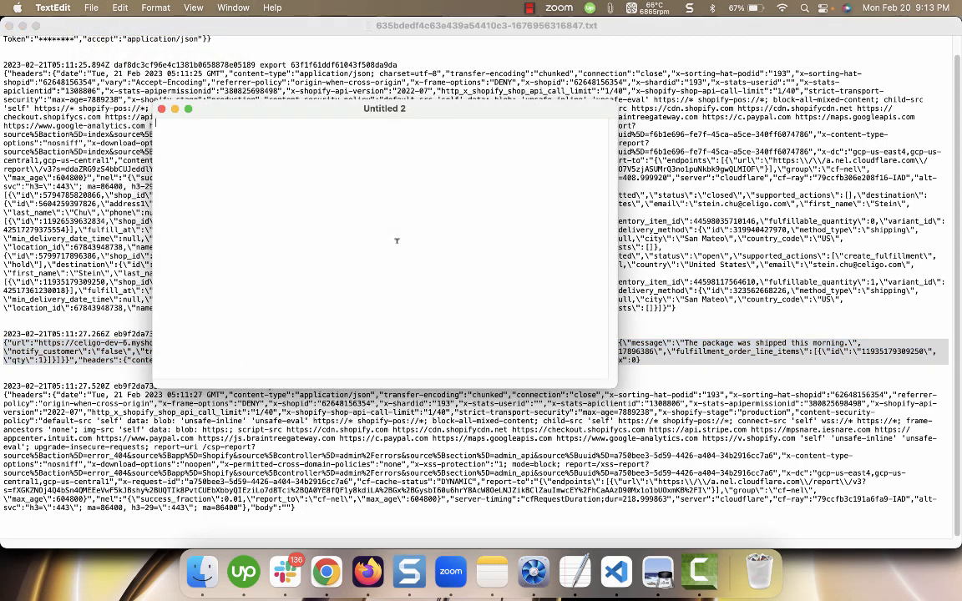
key("super+v")
- Replace every \" with " in the new TextEdit document to unescape the JSON body
key("super+f")
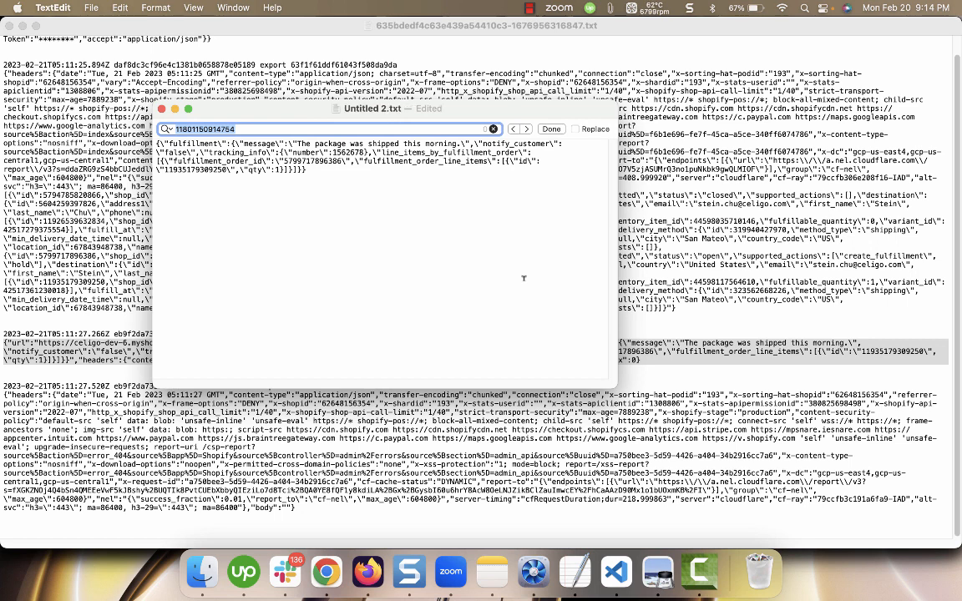
type("\\")
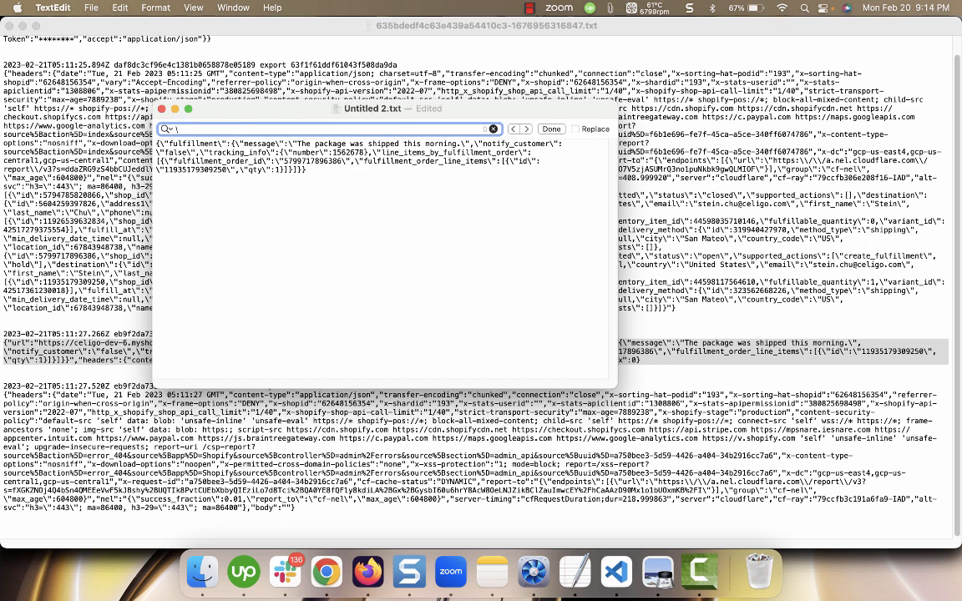
type("\"")
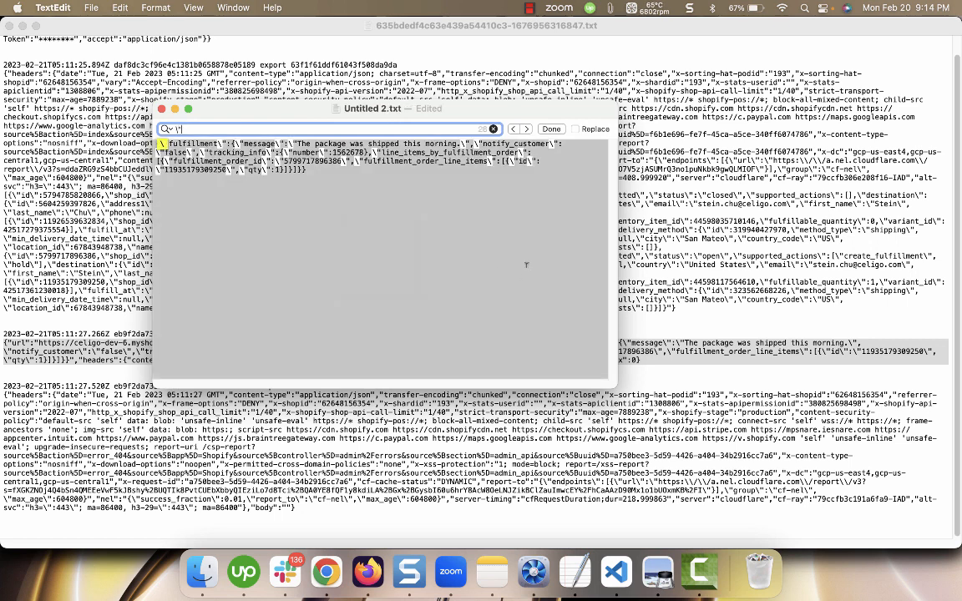
left_click(574, 129)
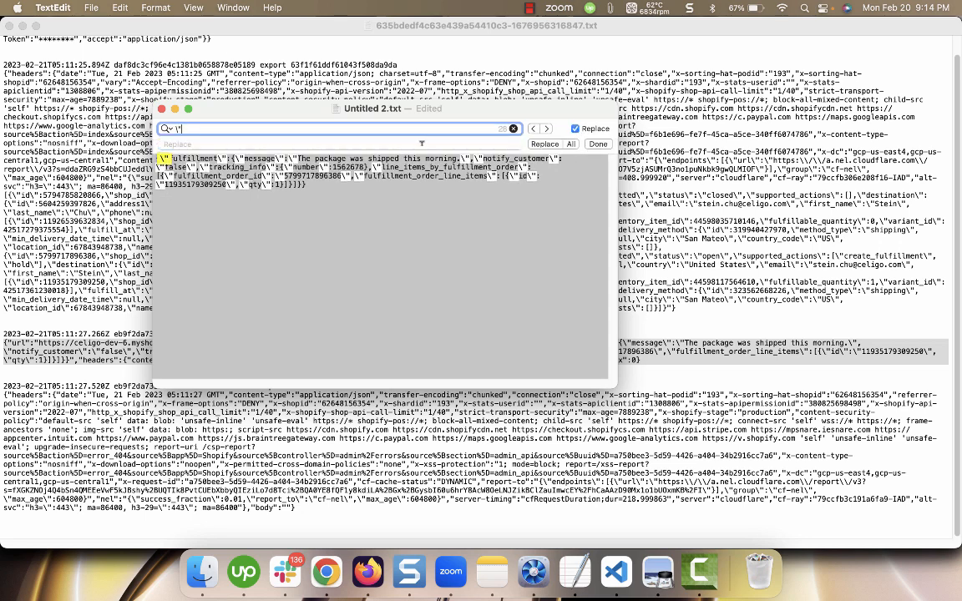
left_click(424, 143)
type("\"")
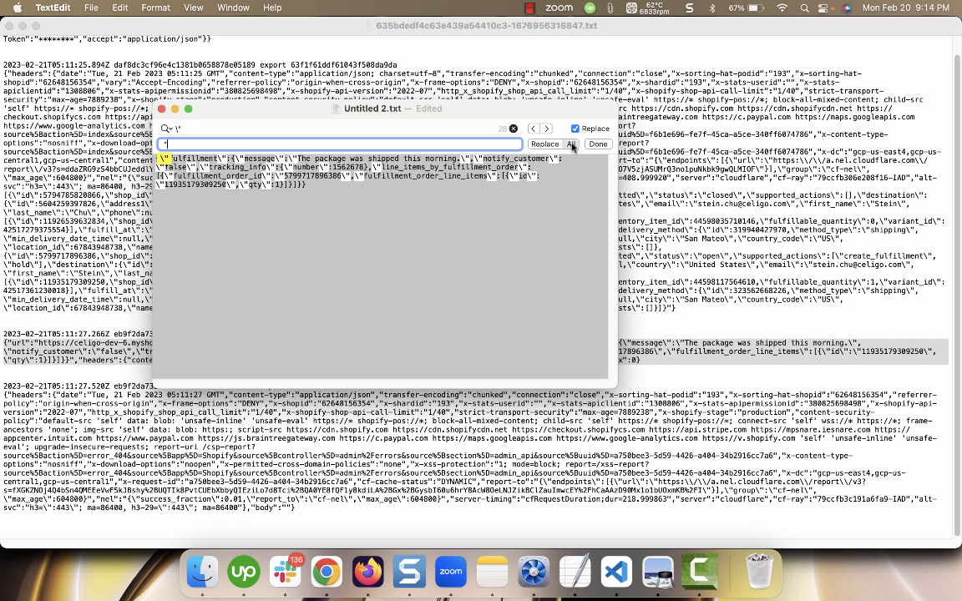
left_click(571, 144)
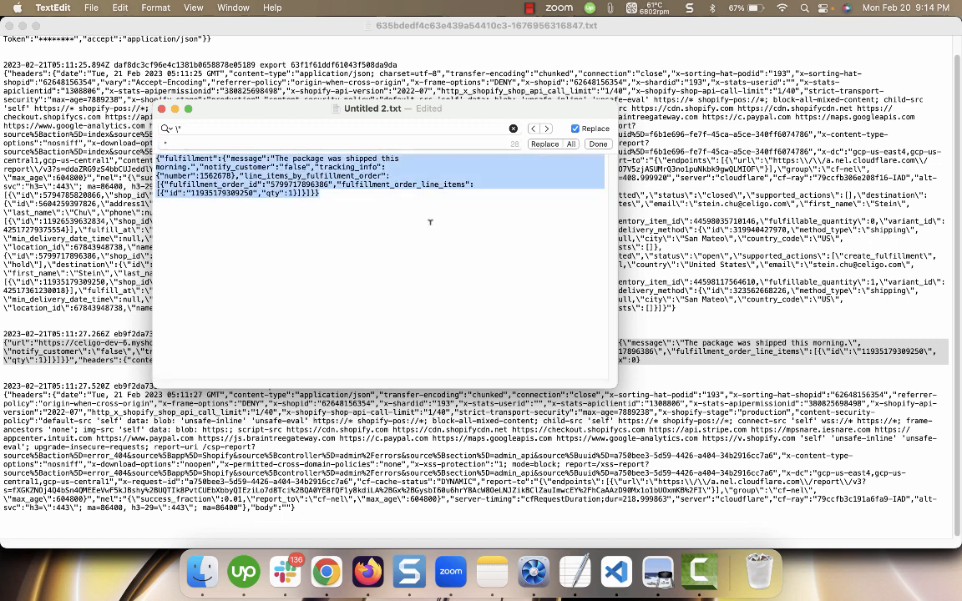
- Switch to JSON Editor Online in Chrome, replace its text with the unescaped fulfillment body and format it
left_click(325, 572)
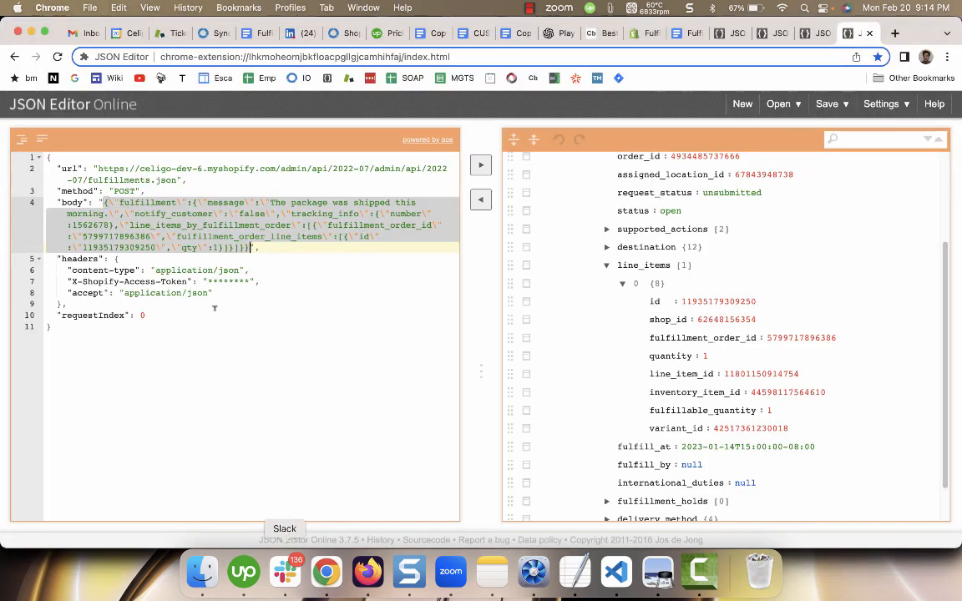
key("super+a")
key("super+v")
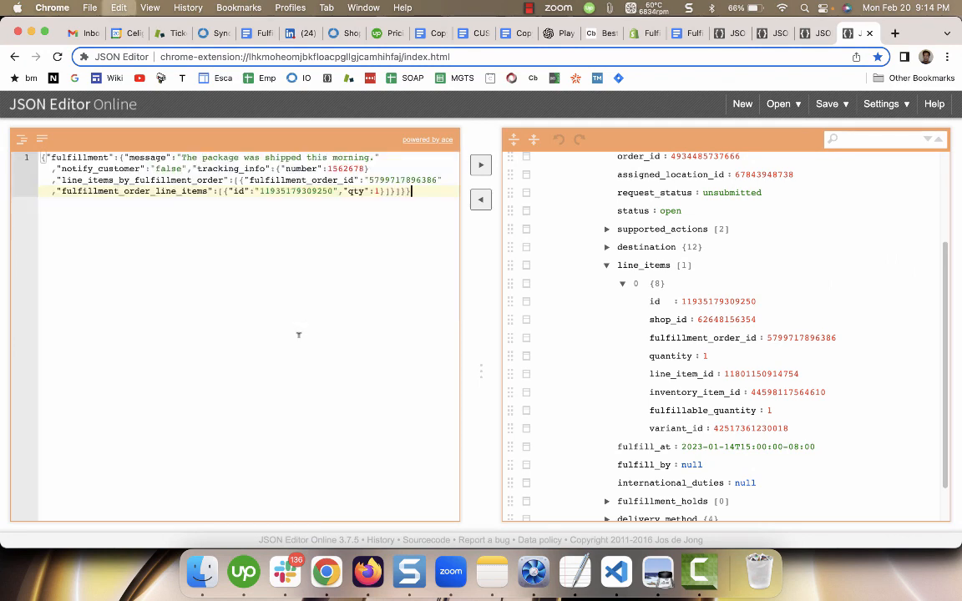
left_click(22, 141)
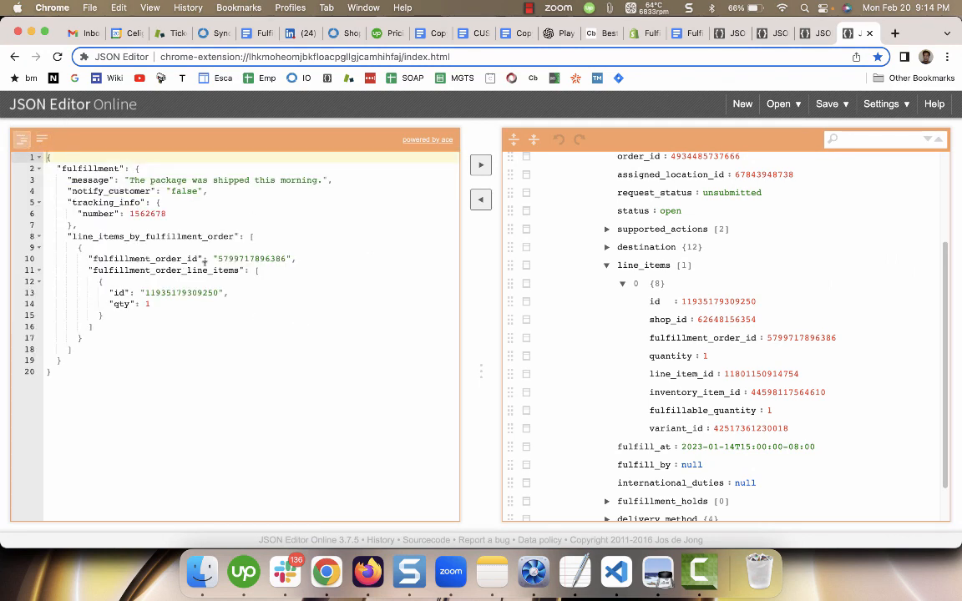
- Examine the fulfillment payload's message, notify_customer, tracking_info and line_items_by_fulfillment_order fields, including the fulfillment order ID, line item ID and qty
double_click(95, 167)
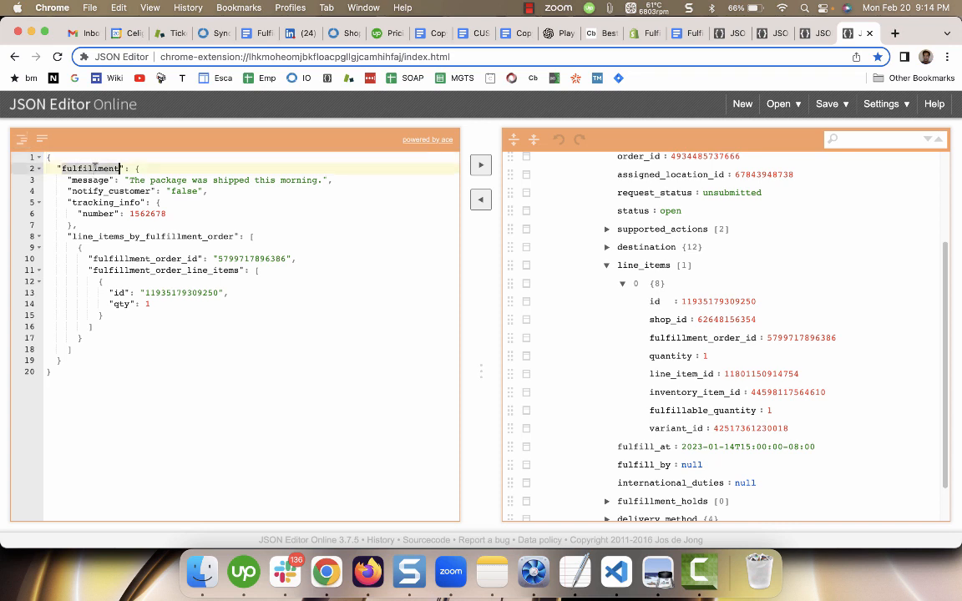
double_click(95, 181)
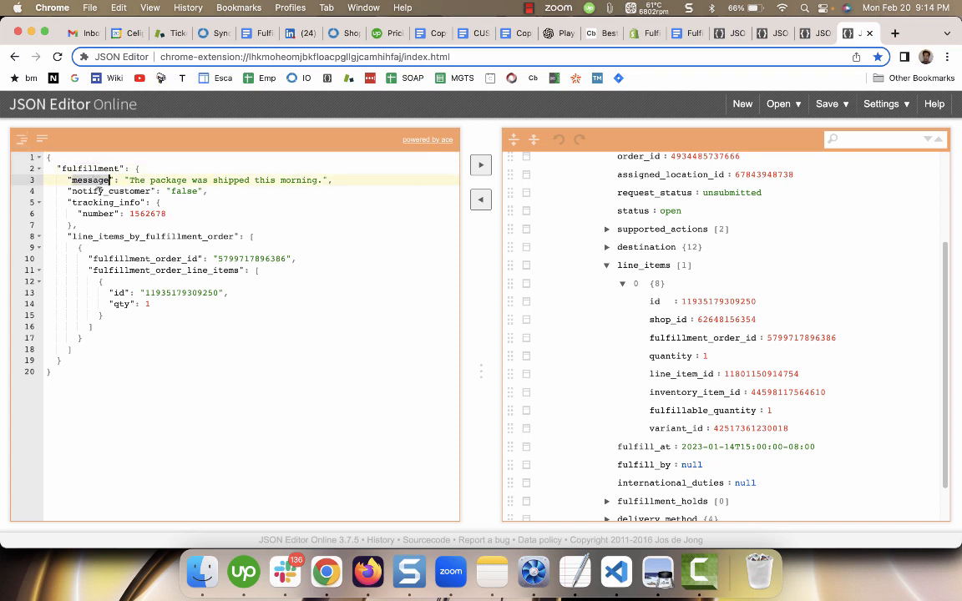
double_click(97, 190)
double_click(101, 203)
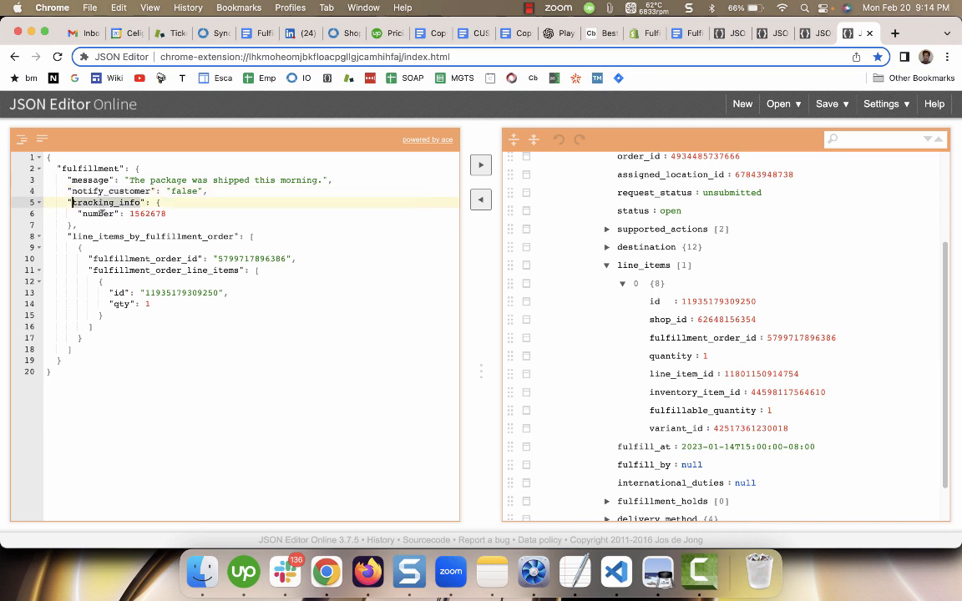
double_click(122, 236)
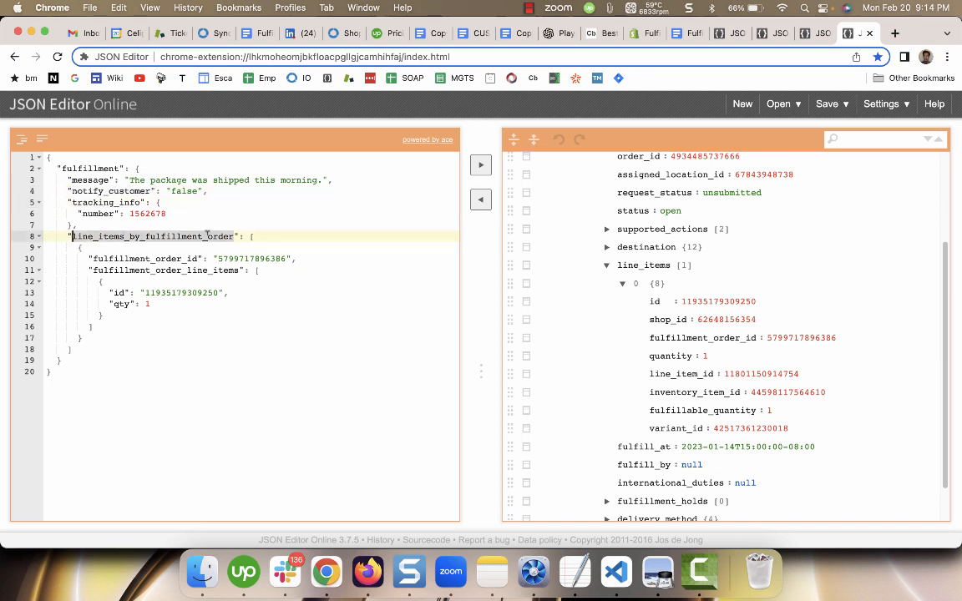
double_click(242, 259)
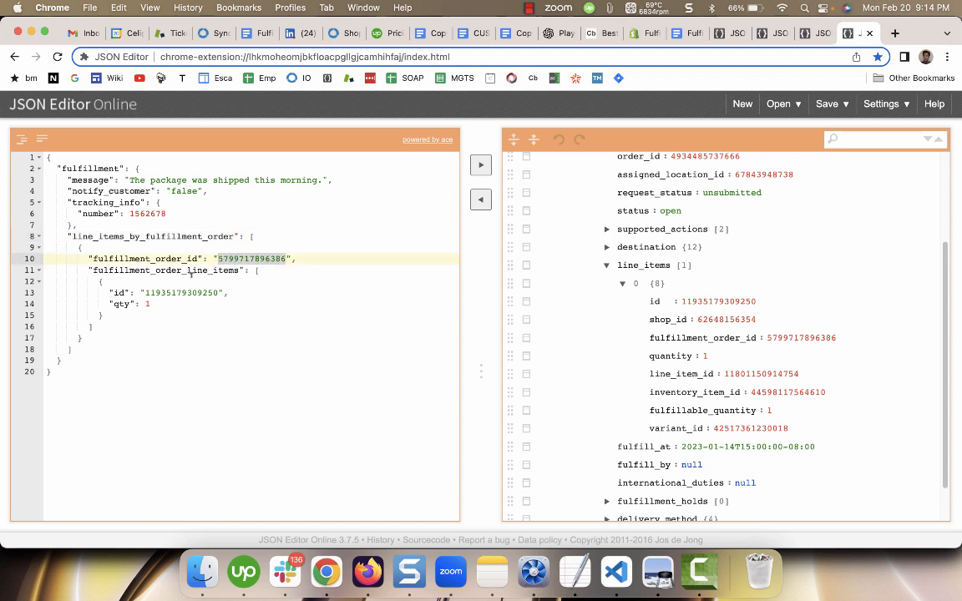
double_click(190, 292)
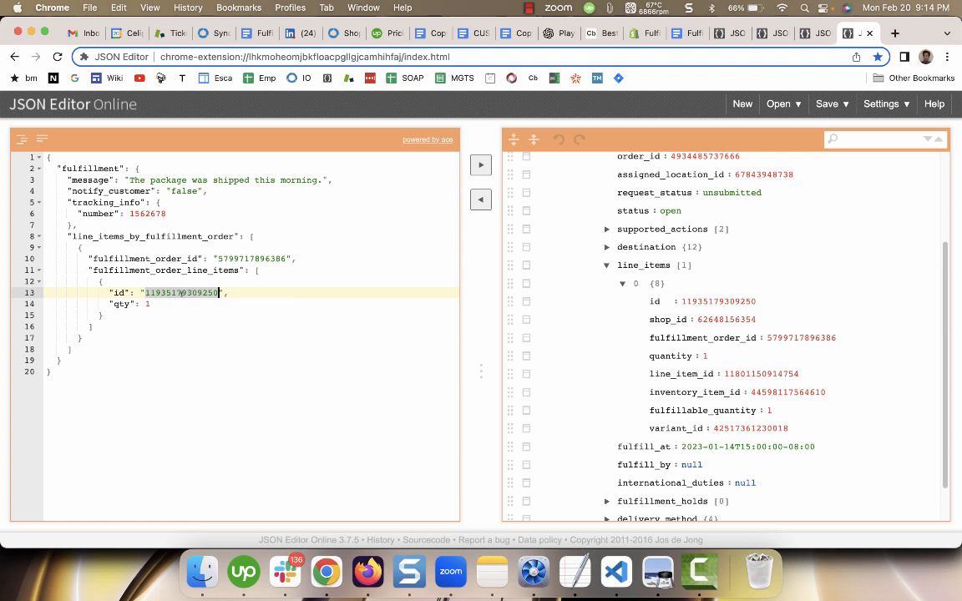
left_click(180, 300)
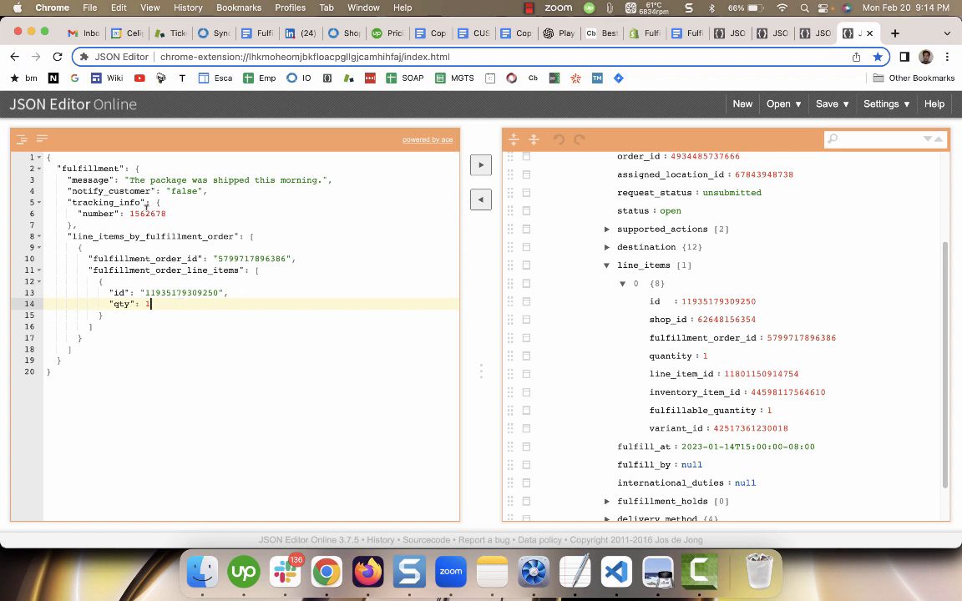
- Compare the payload's tracking number with the one in the Shopify documentation's Node.js example for creating a fulfillment
double_click(146, 210)
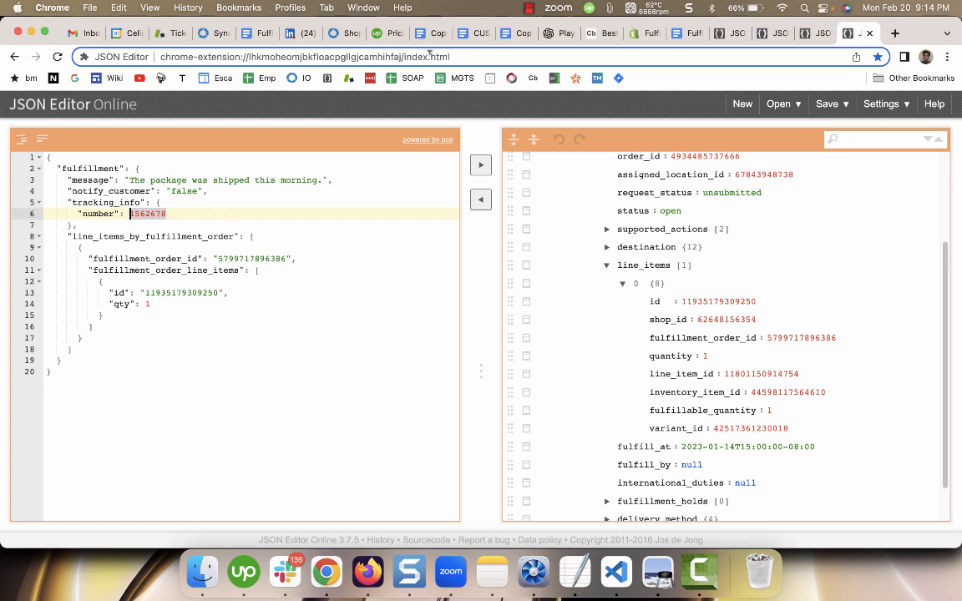
left_click(640, 36)
double_click(716, 316)
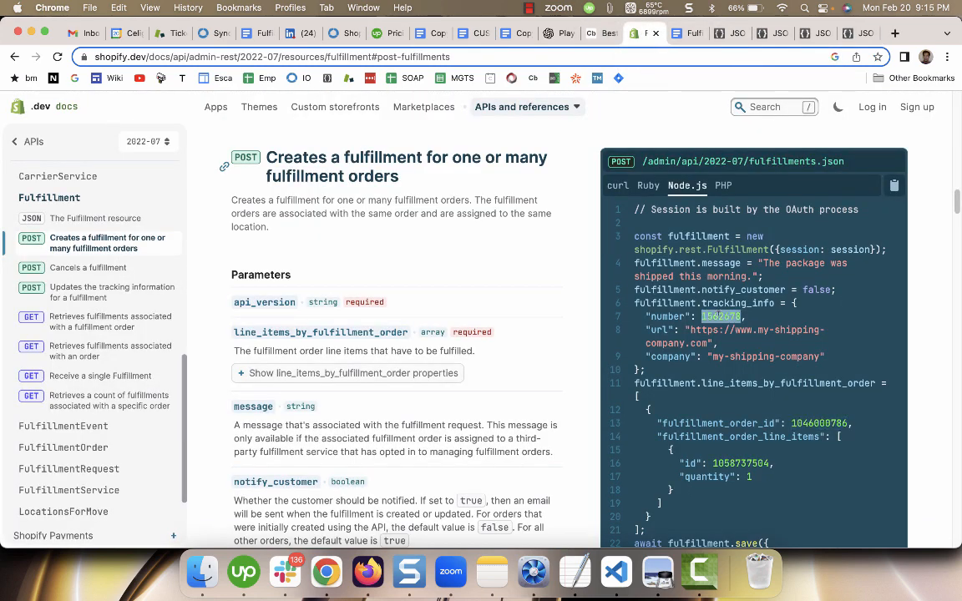
- Compare the fulfillment_order_id and line item id formats in Shopify's Node.js example with those in the formatted payload
scroll(719, 315, "down", 2)
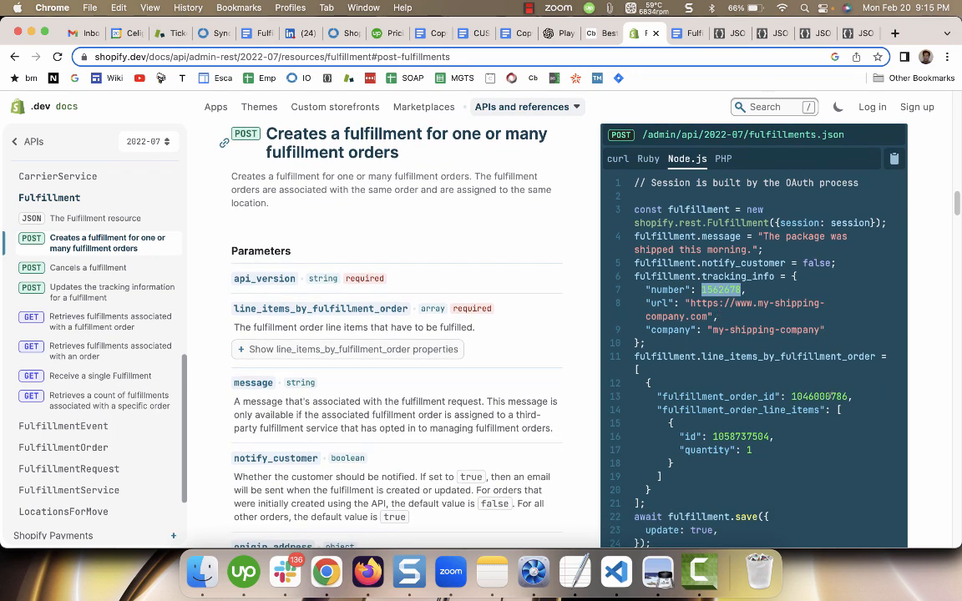
double_click(828, 396)
double_click(743, 436)
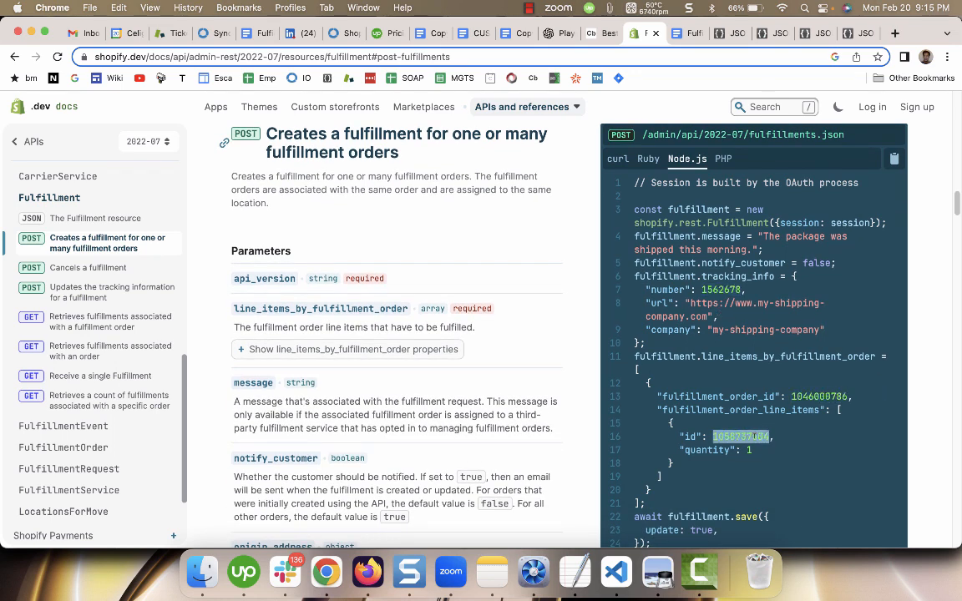
left_click(851, 34)
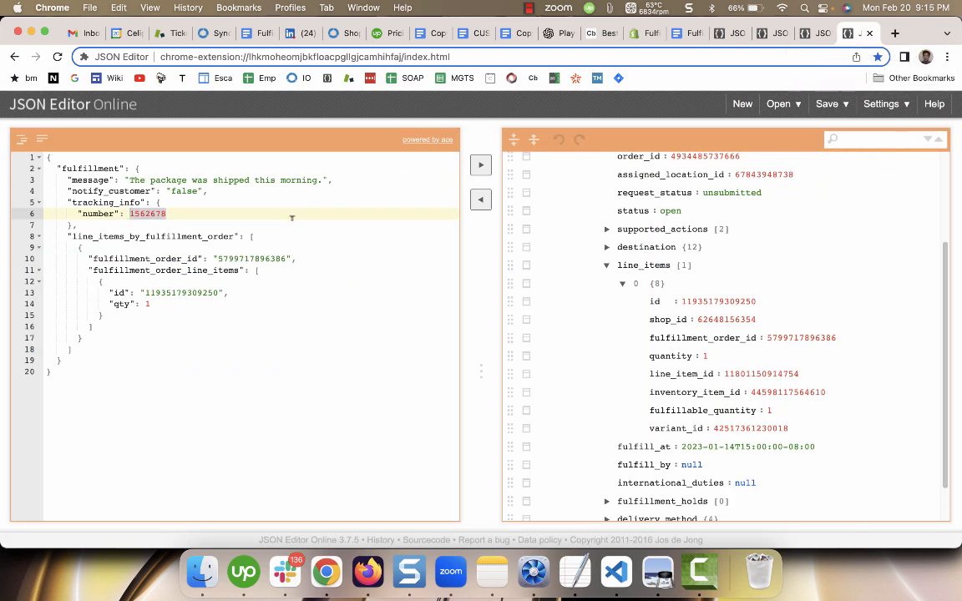
double_click(251, 259)
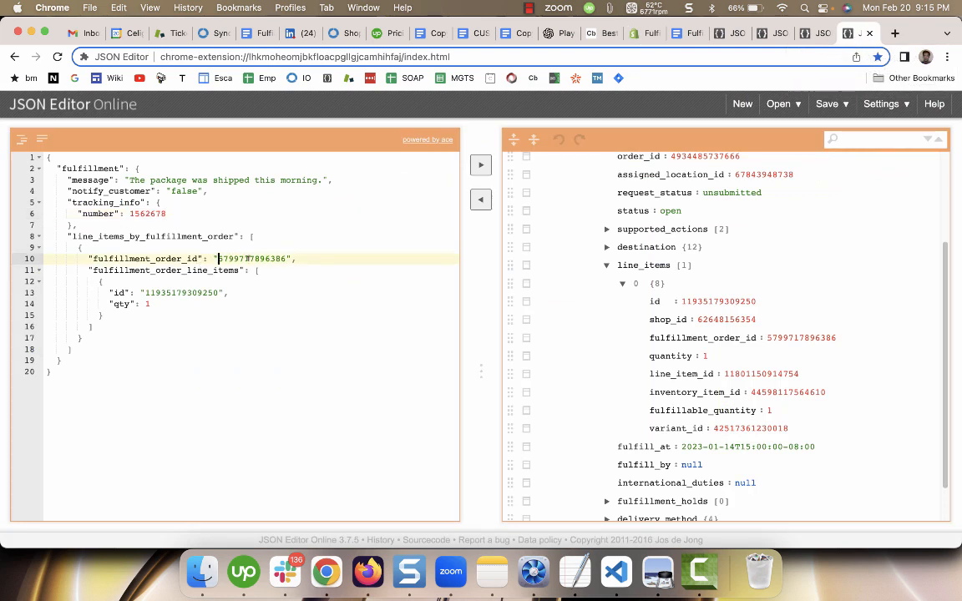
double_click(215, 293)
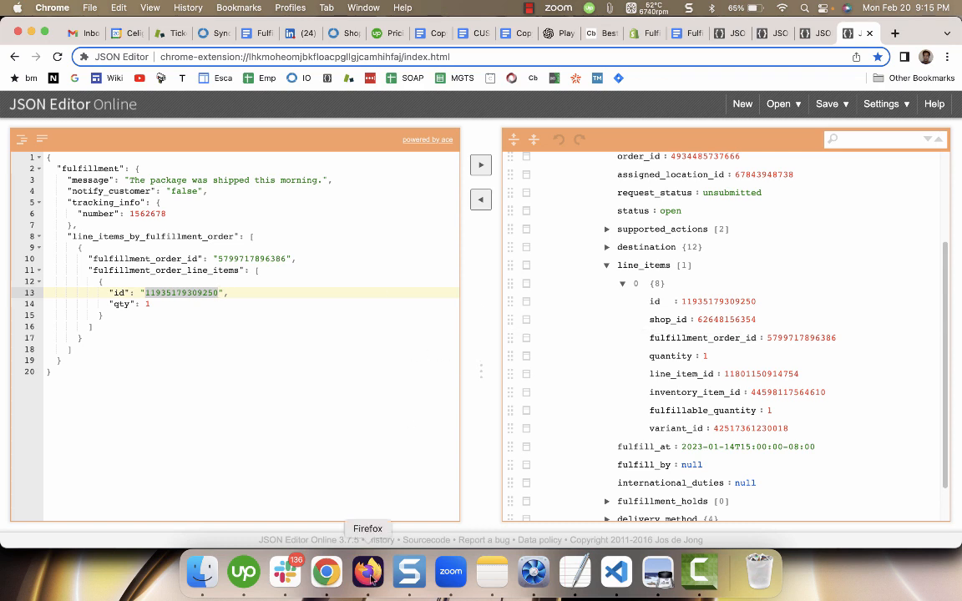
- Copy the last import response from the TextEdit debug log, replace the JSON Editor Online text in Chrome with it, and format it
left_click(574, 572)
left_click(285, 432)
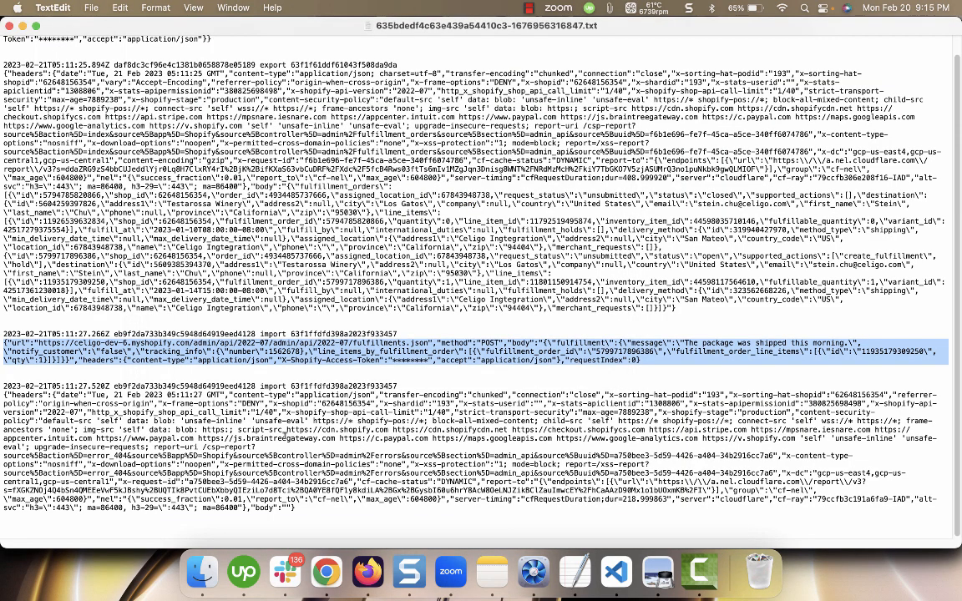
triple_click(288, 431)
key("ctrl+c")
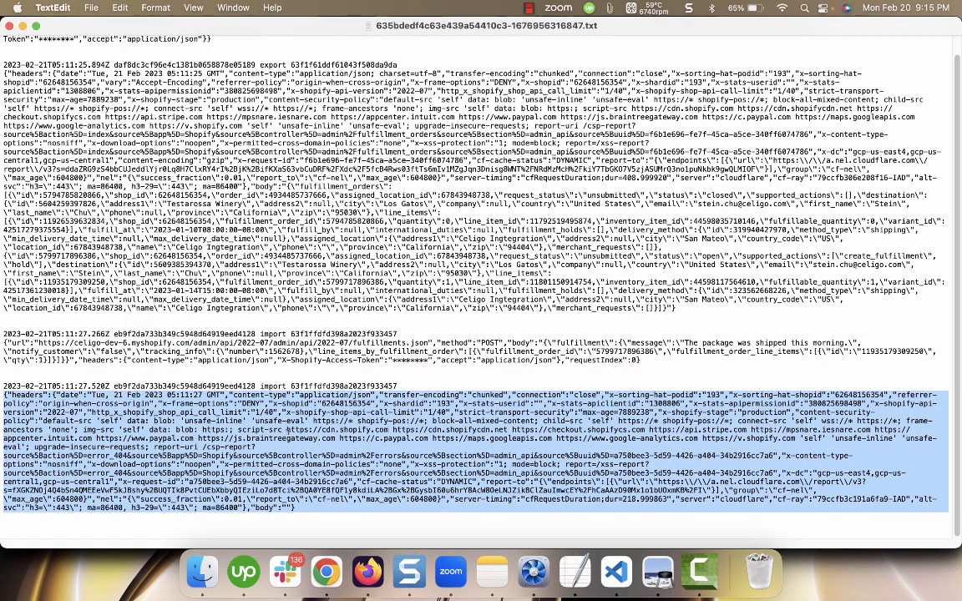
left_click(325, 572)
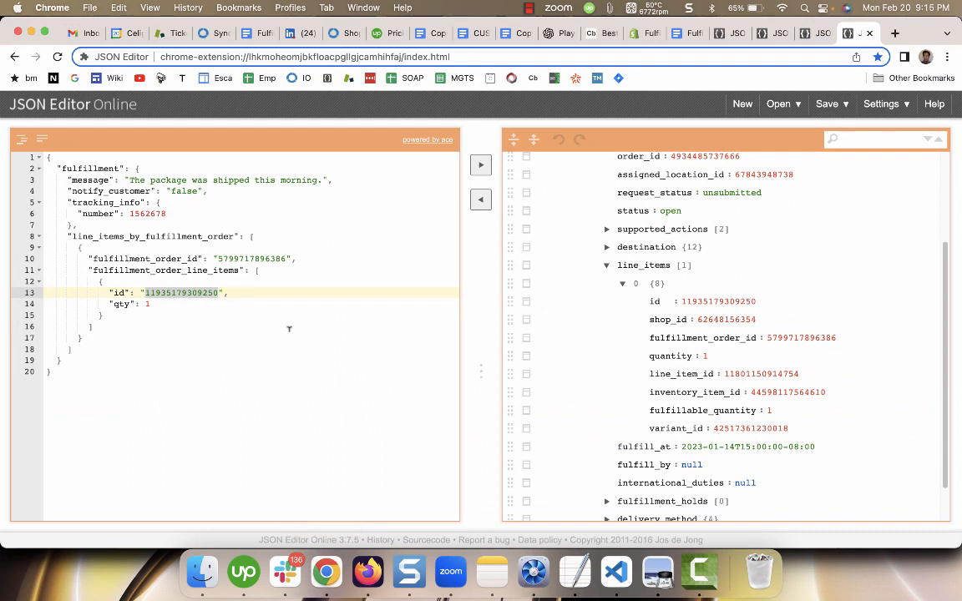
left_click(259, 380)
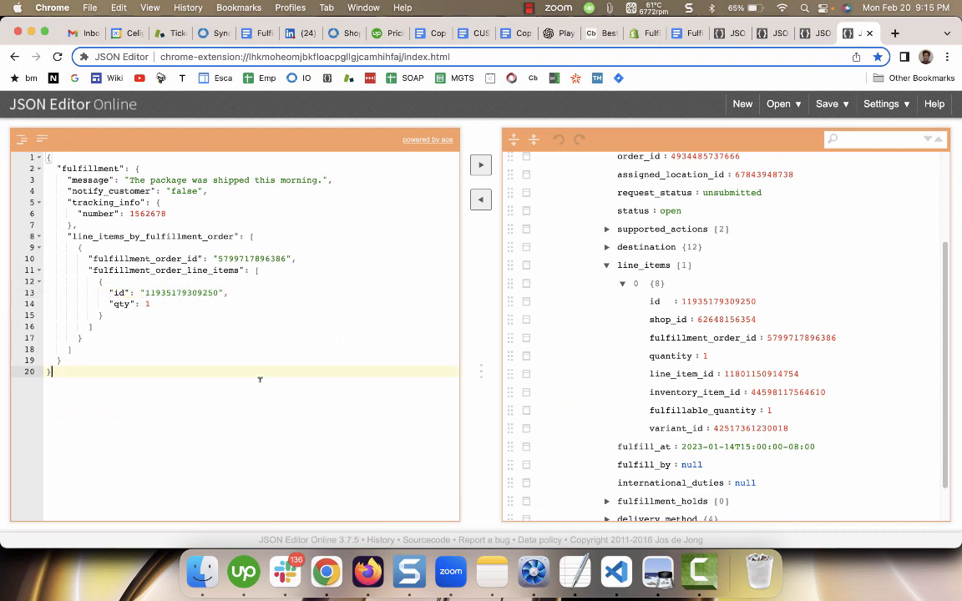
key("ctrl+a")
key("ctrl+v")
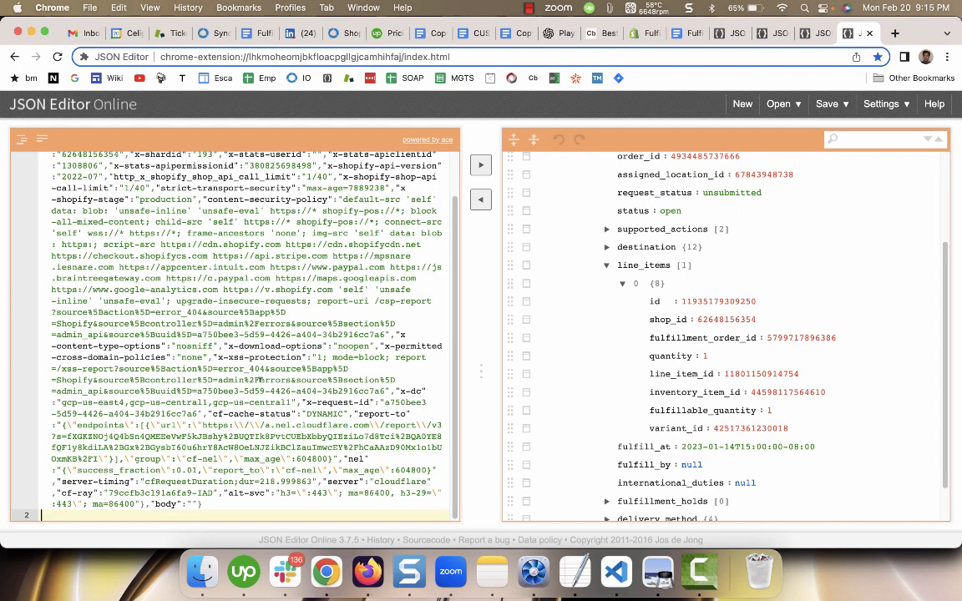
left_click(22, 139)
- Examine the formatted Shopify response's headers and body for the cause of the failed fulfillment request
scroll(242, 282, "down", 5)
scroll(242, 282, "down", 3)
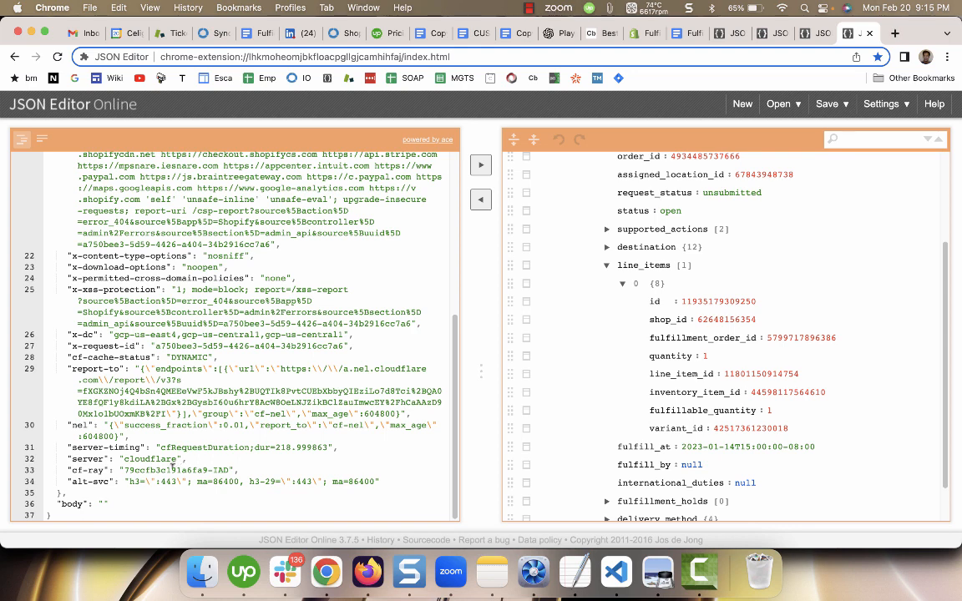
left_click(103, 504)
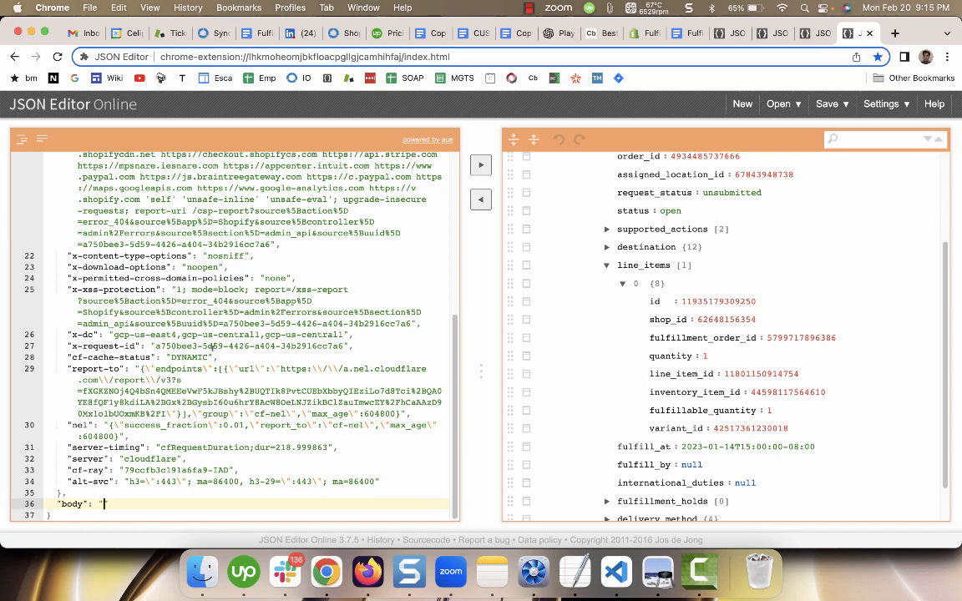
scroll(212, 351, "up", 3)
scroll(212, 350, "up", 7)
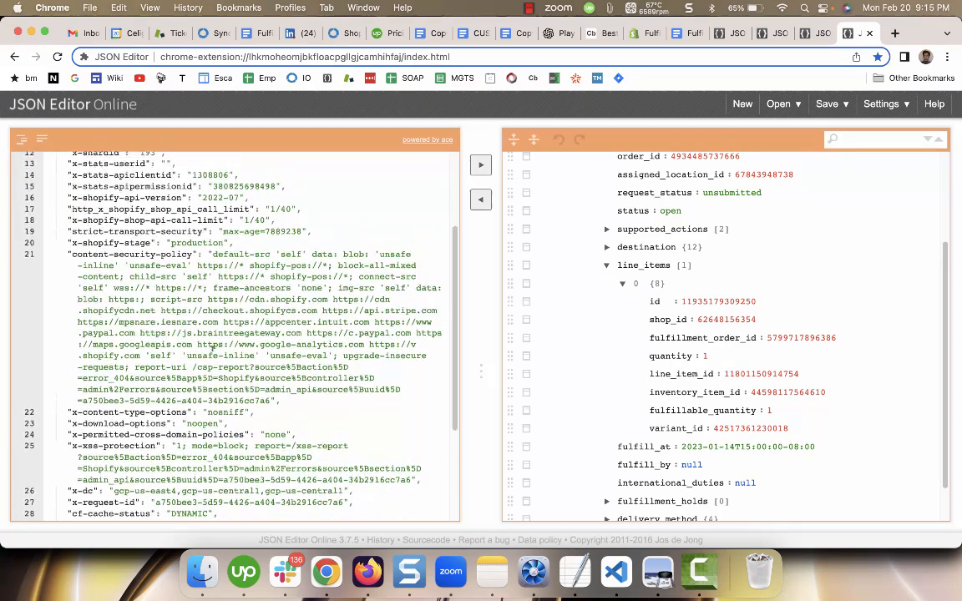
scroll(212, 349, "up", 1)
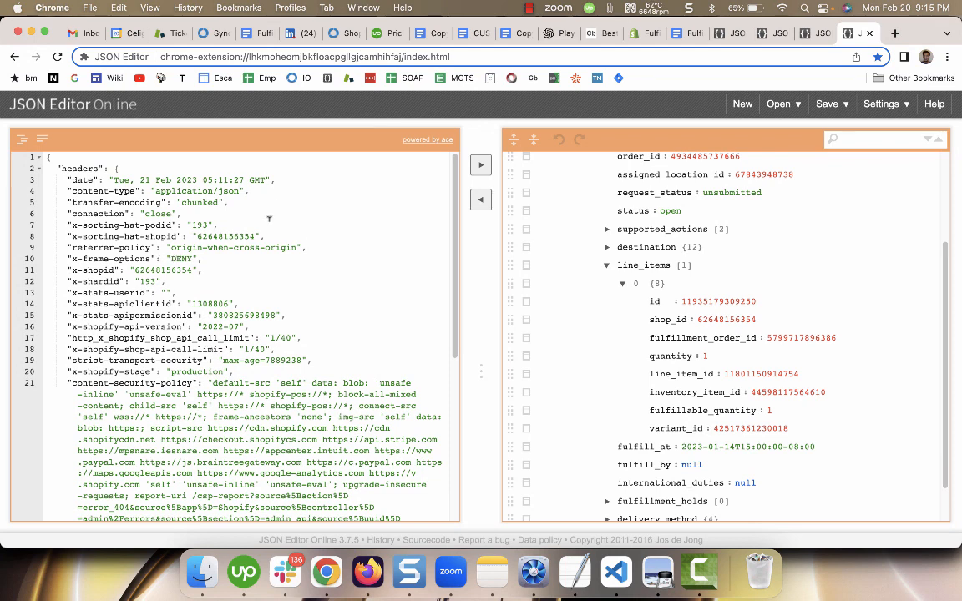
scroll(269, 219, "down", 3)
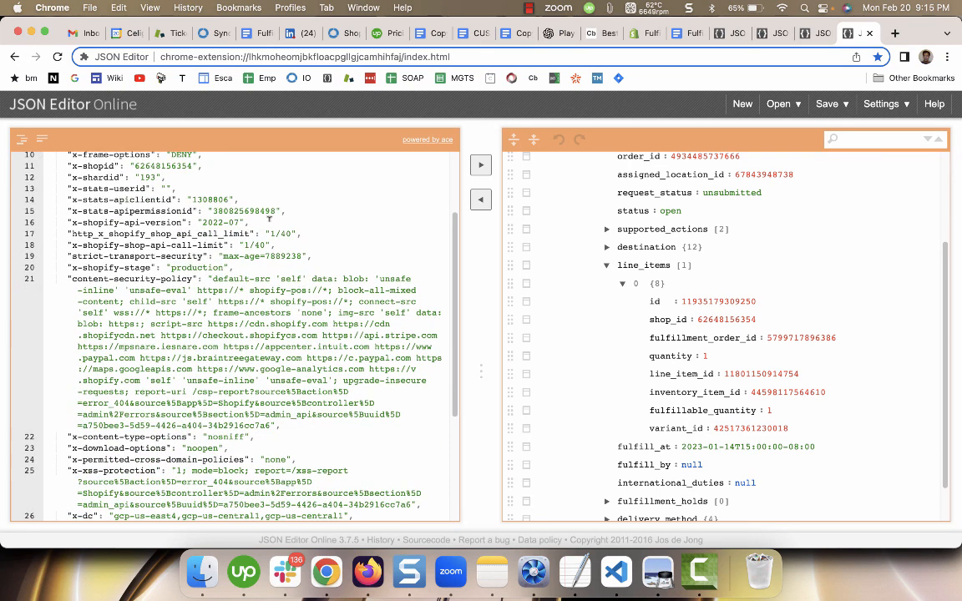
scroll(269, 219, "up", 1)
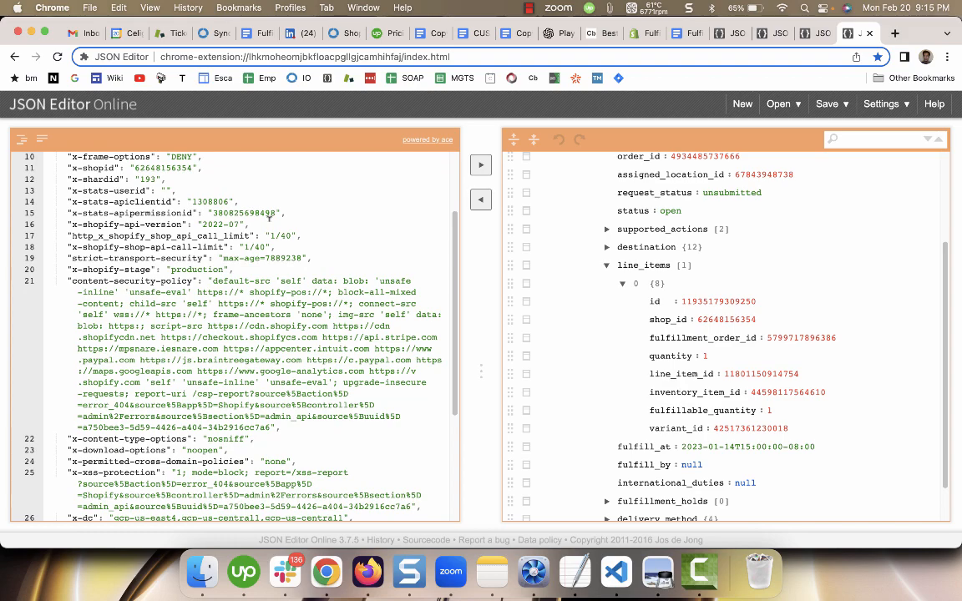
scroll(268, 218, "up", 3)
scroll(269, 219, "down", 2)
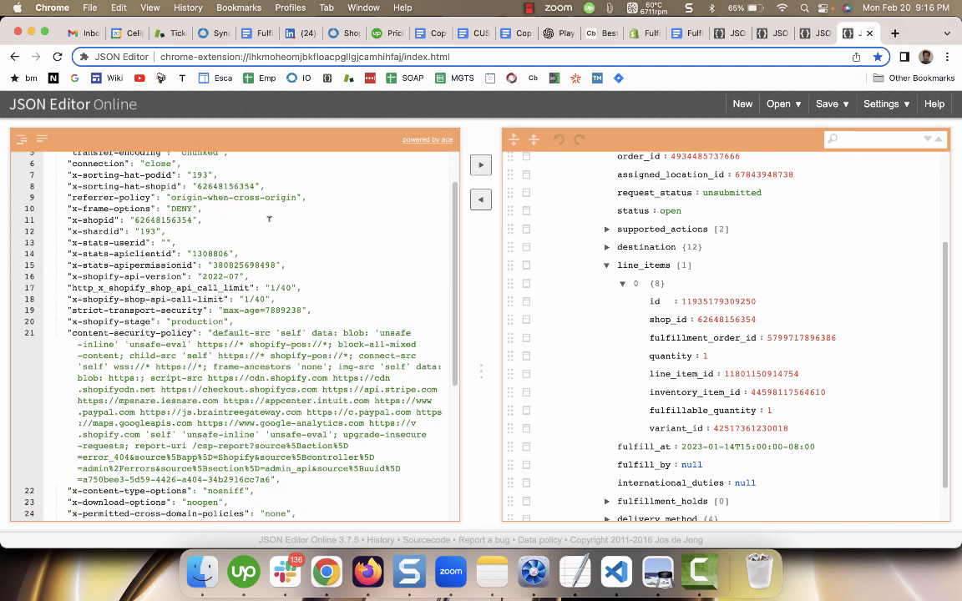
scroll(268, 219, "up", 3)
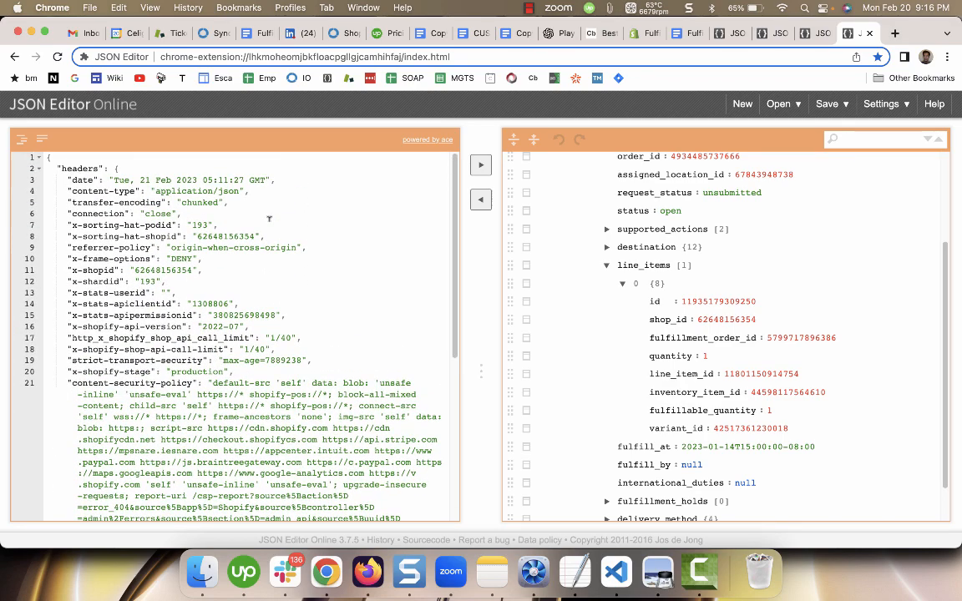
scroll(268, 219, "down", 5)
scroll(268, 219, "down", 3)
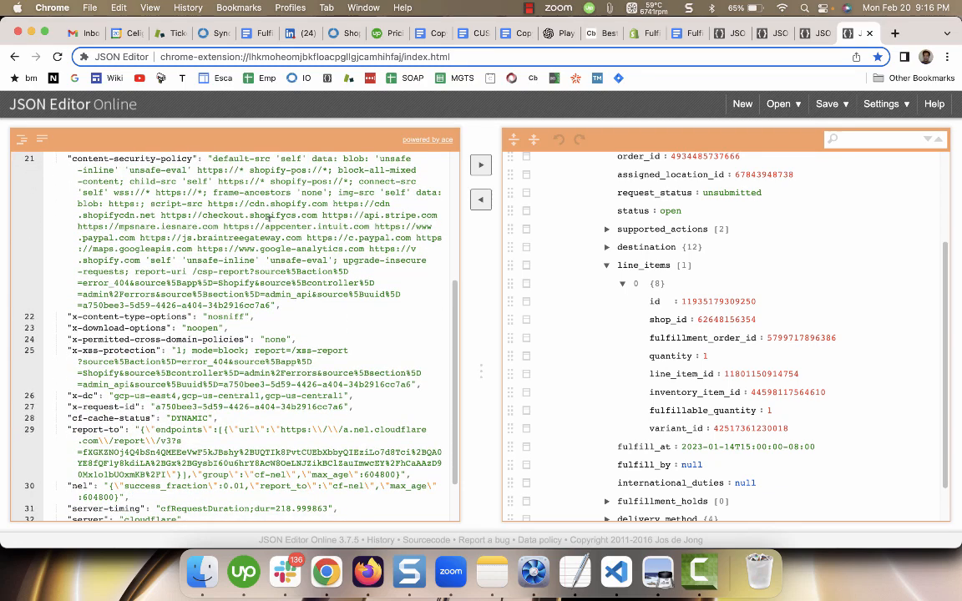
- Switch to Celigo in Firefox and review the Create Shopify Fulfillment error's HTTP request body from the run console
left_click(365, 574)
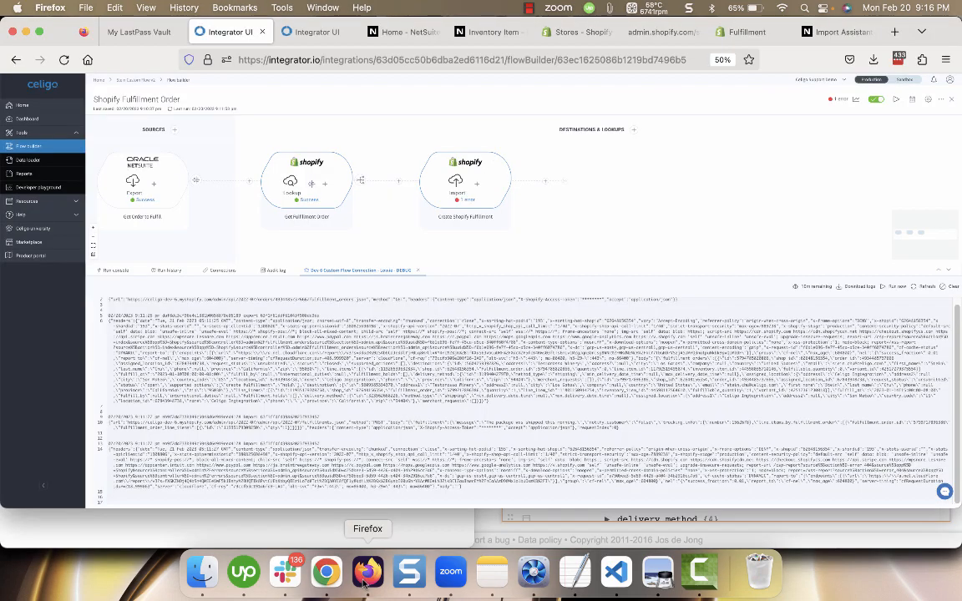
left_click(111, 273)
key("super+equal")
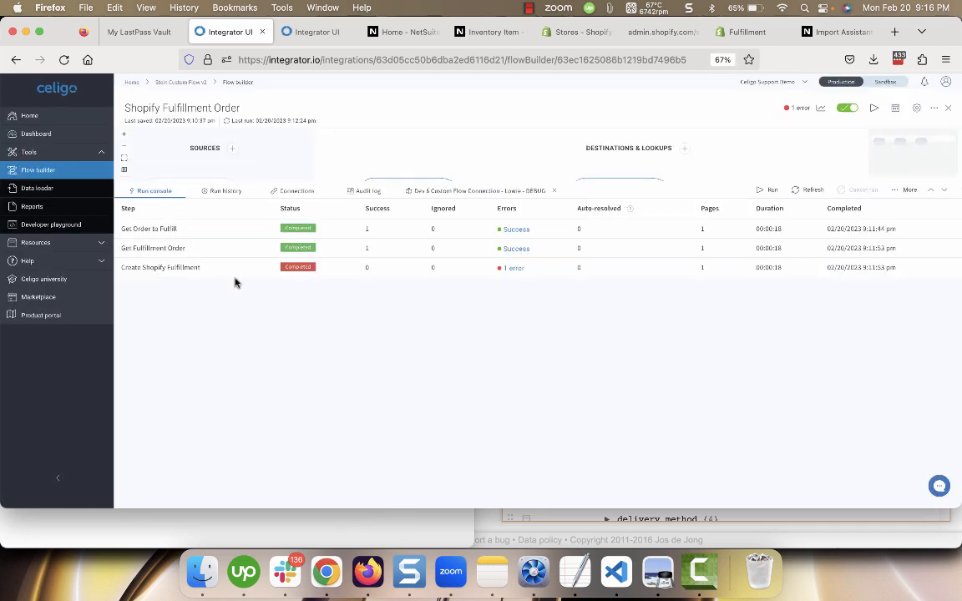
left_click_drag(704, 182, 710, 299)
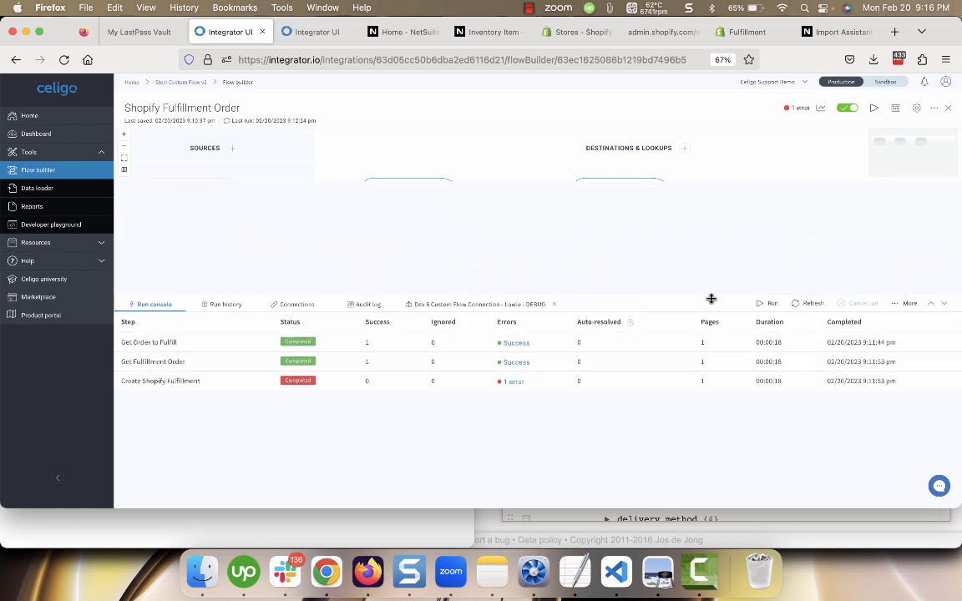
left_click(514, 382)
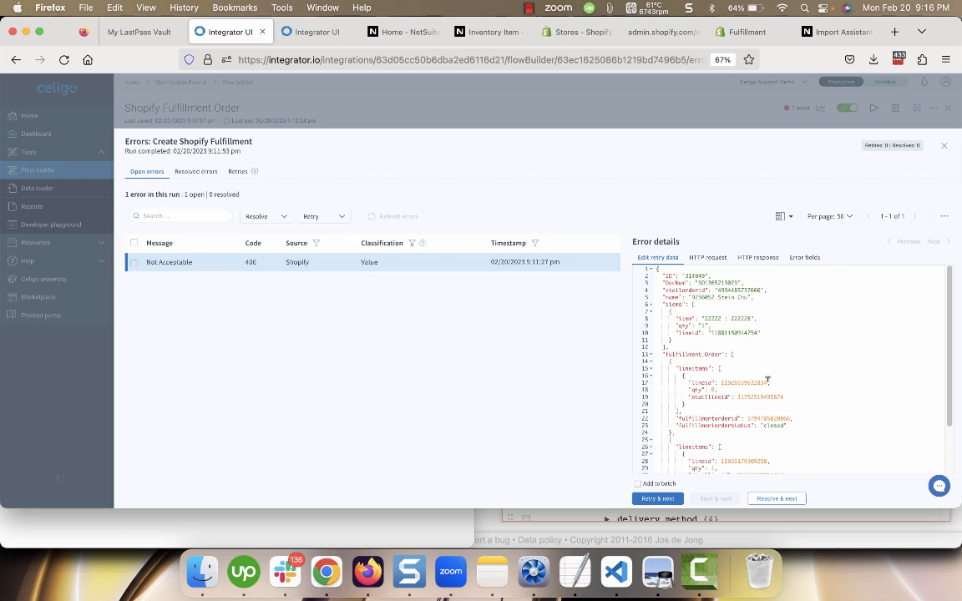
left_click(706, 257)
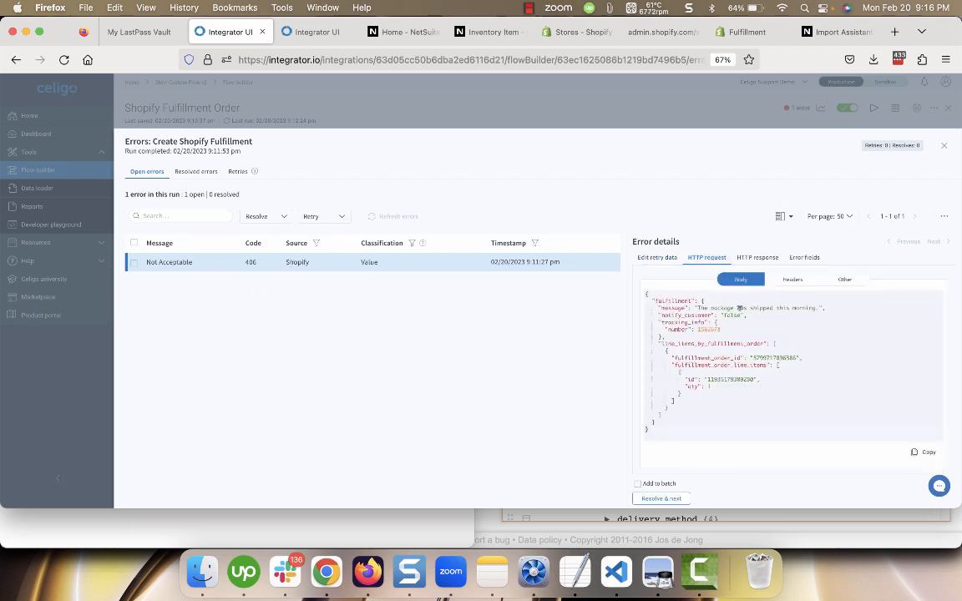
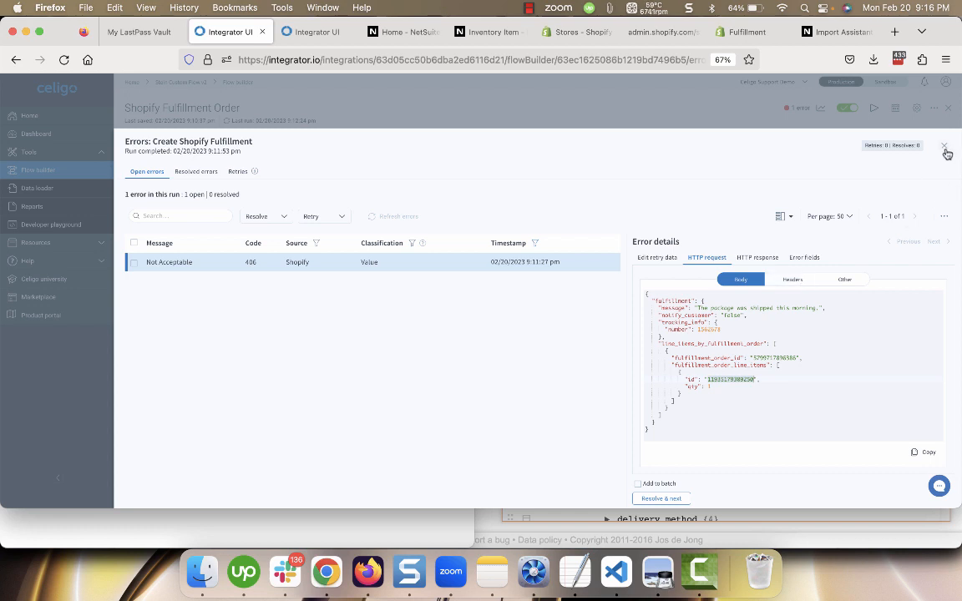
left_click(944, 149)
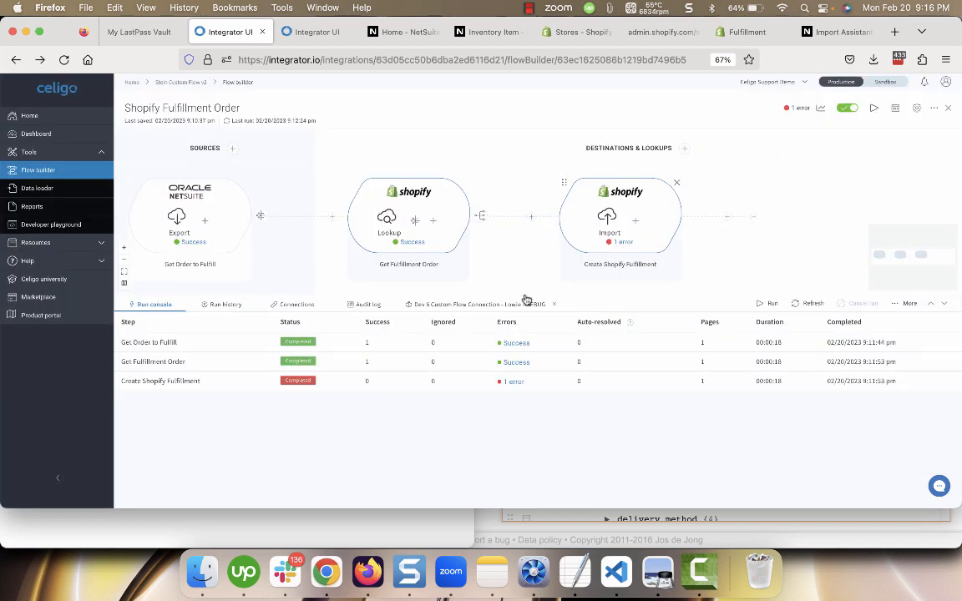
- Open the Create Shopify Fulfillment import's HTTP request body in the handlebars editor
left_click(608, 220)
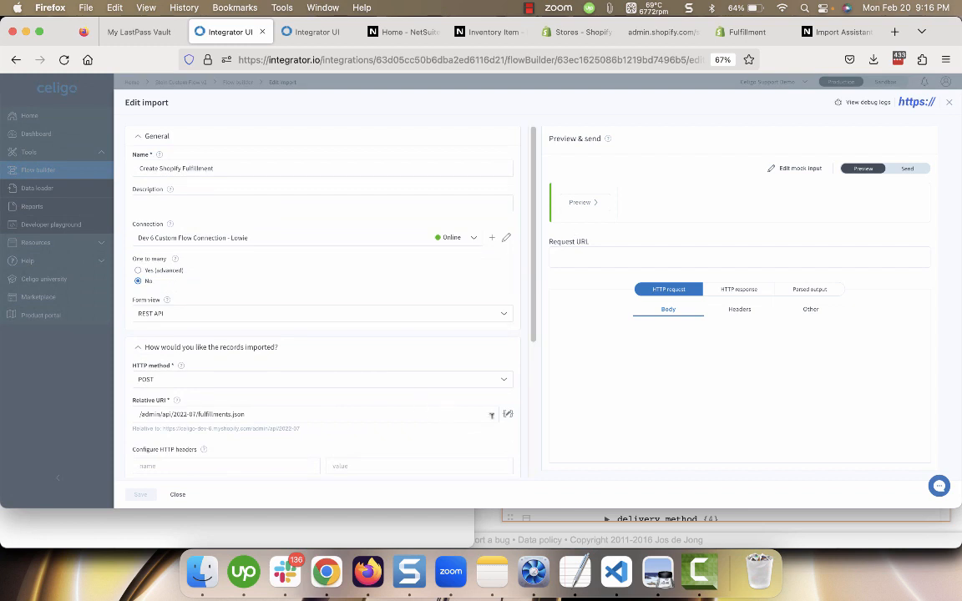
left_click(508, 413)
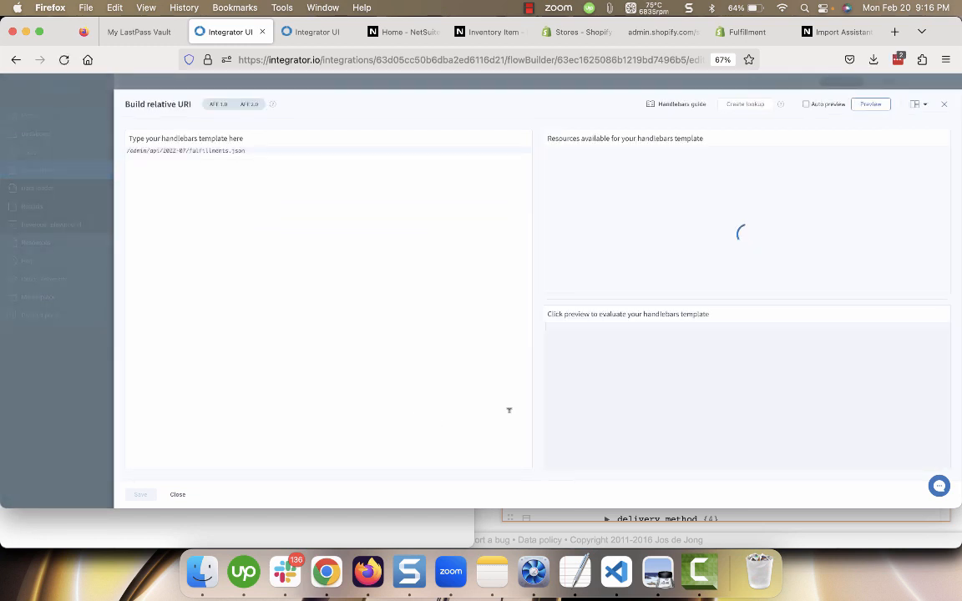
left_click(943, 104)
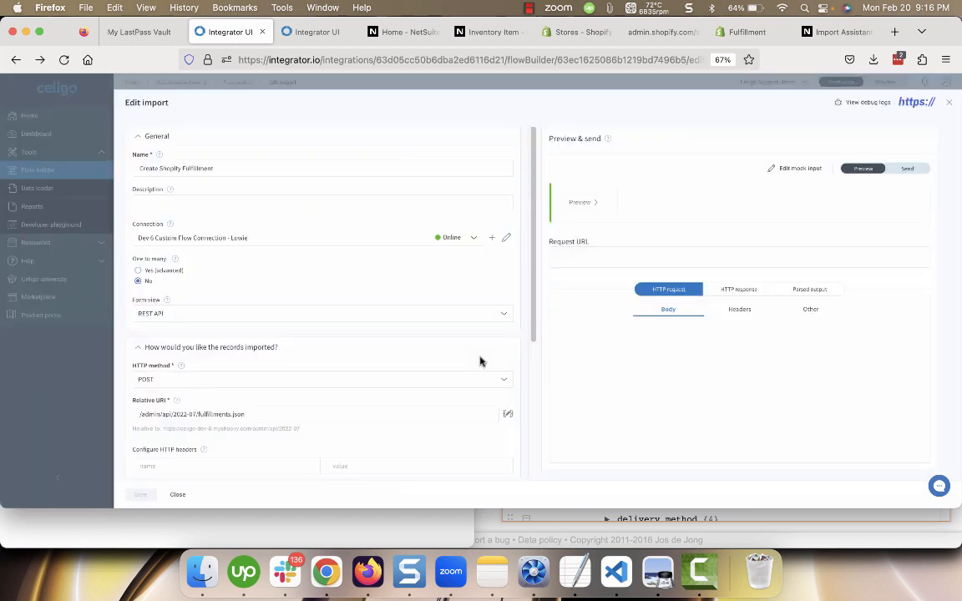
scroll(481, 361, "down", 5)
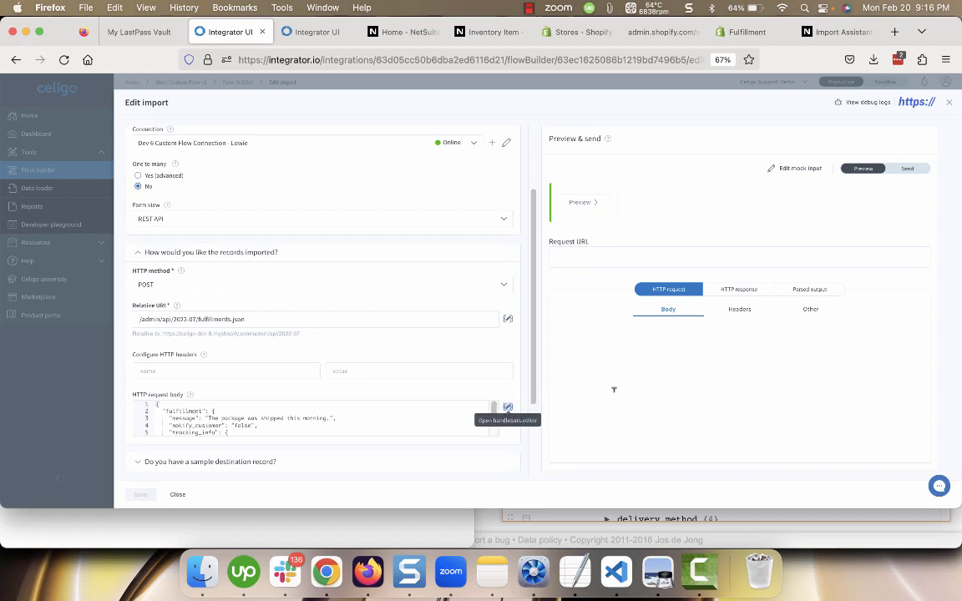
left_click(507, 410)
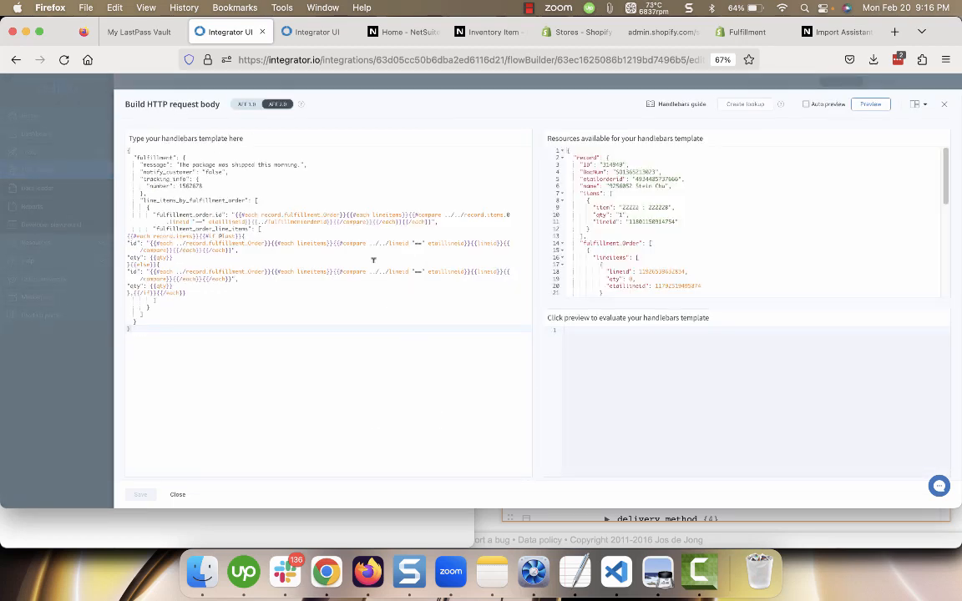
- Remove the quotation marks around both line item id expressions and the fulfillment_order_id expression so they are sent as numbers
left_click(150, 241)
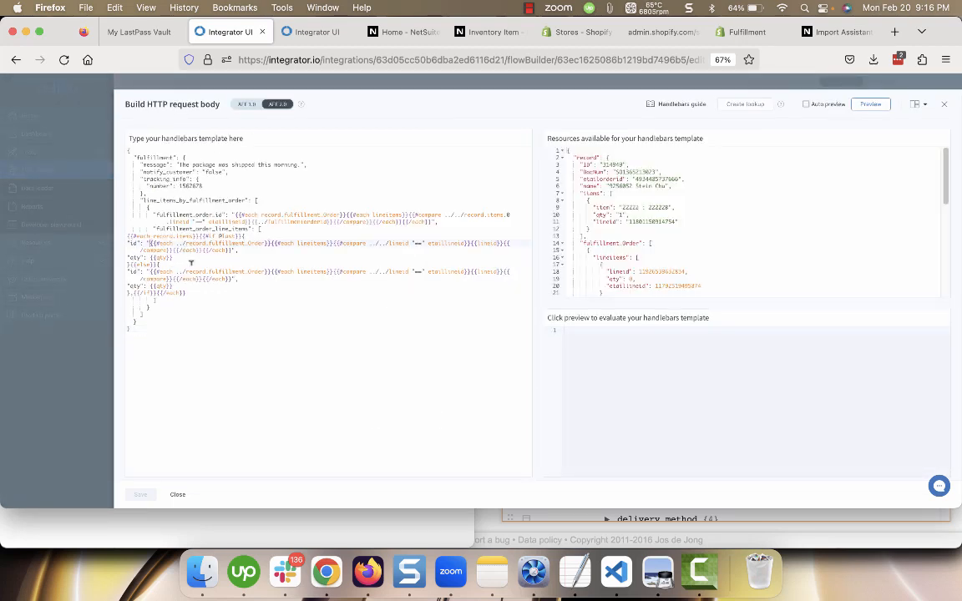
key("BackSpace")
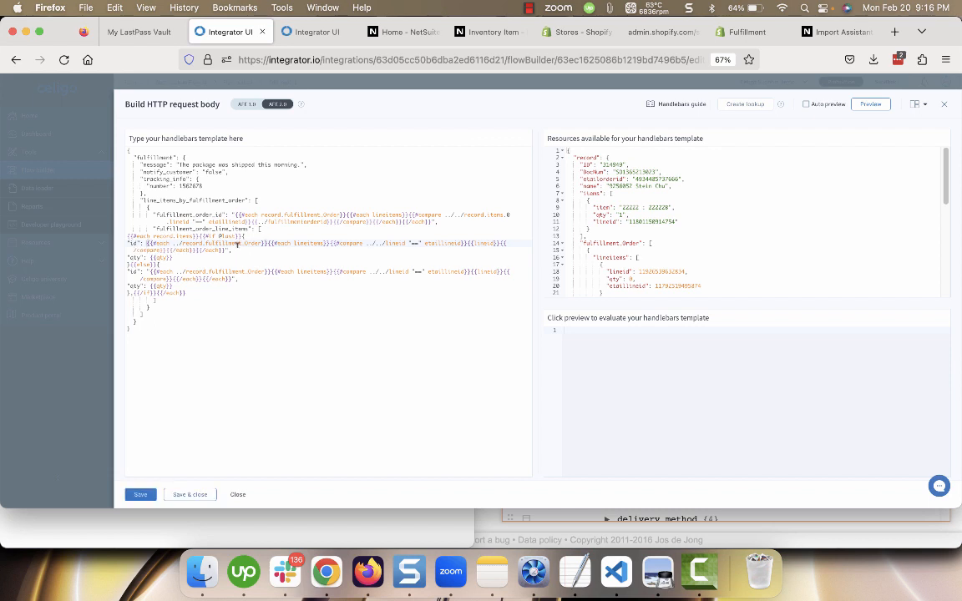
left_click(228, 249)
key("BackSpace")
left_click(236, 278)
key("BackSpace")
key("BackSpace")
left_click(150, 272)
key("BackSpace")
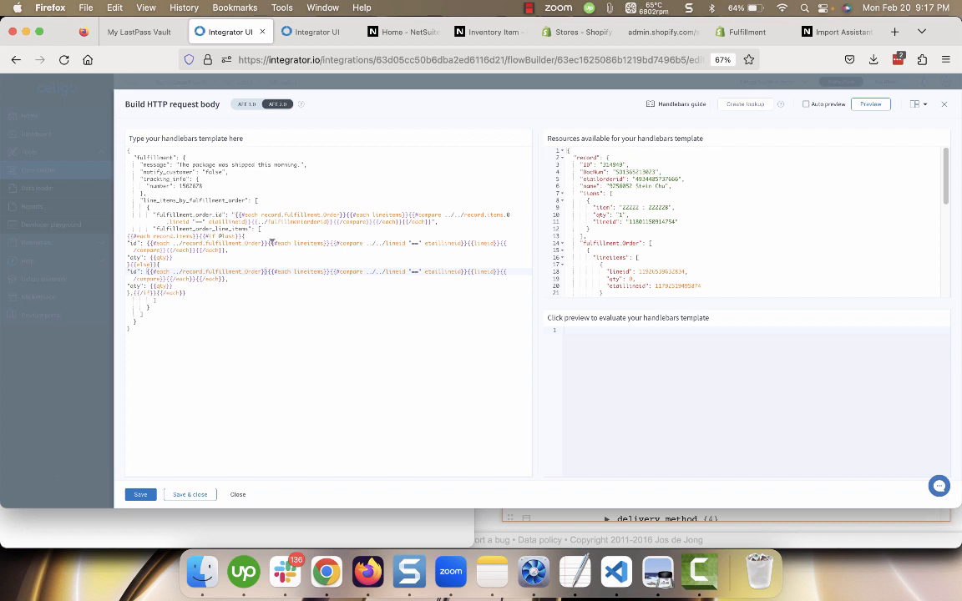
left_click(236, 214)
key("BackSpace")
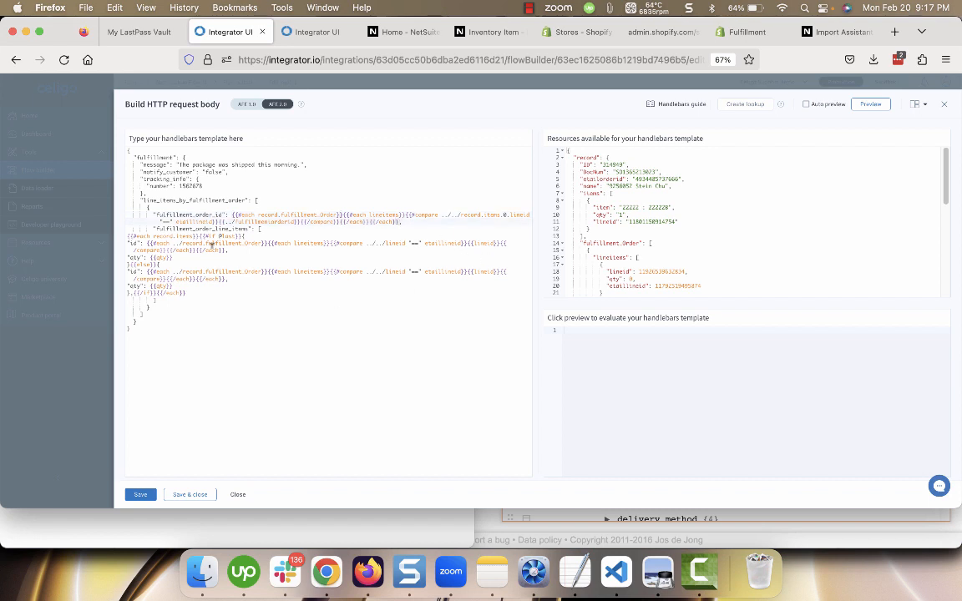
- Save and close the edited request body template and the import, and clear the Dev 6 Custom Flow Connection's debug log
left_click(191, 495)
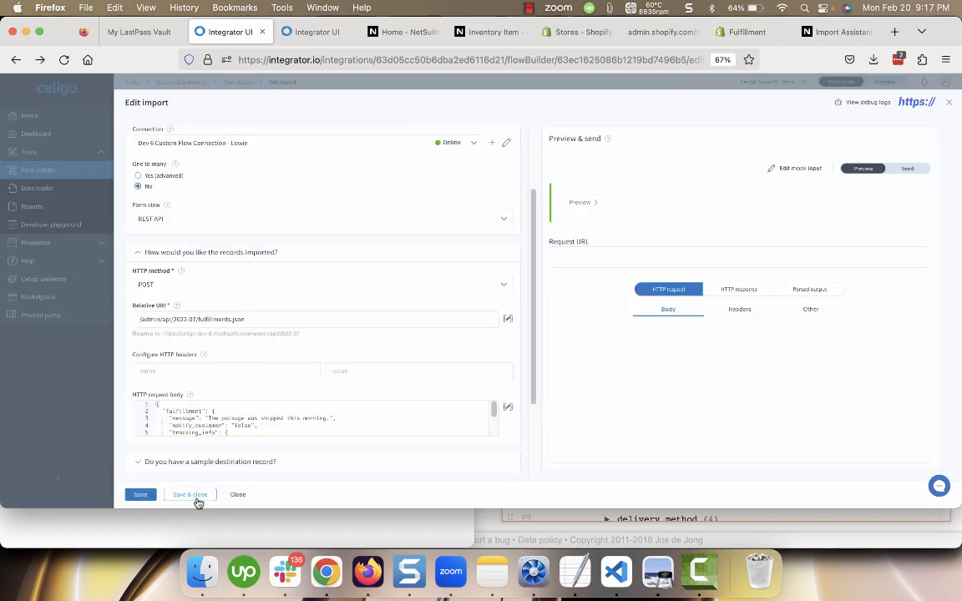
left_click(194, 496)
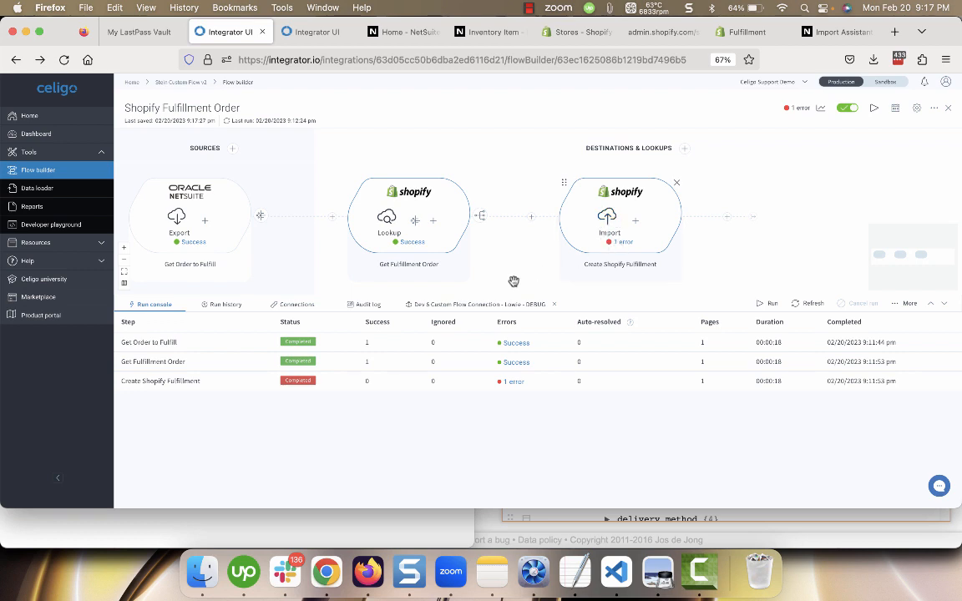
left_click(490, 307)
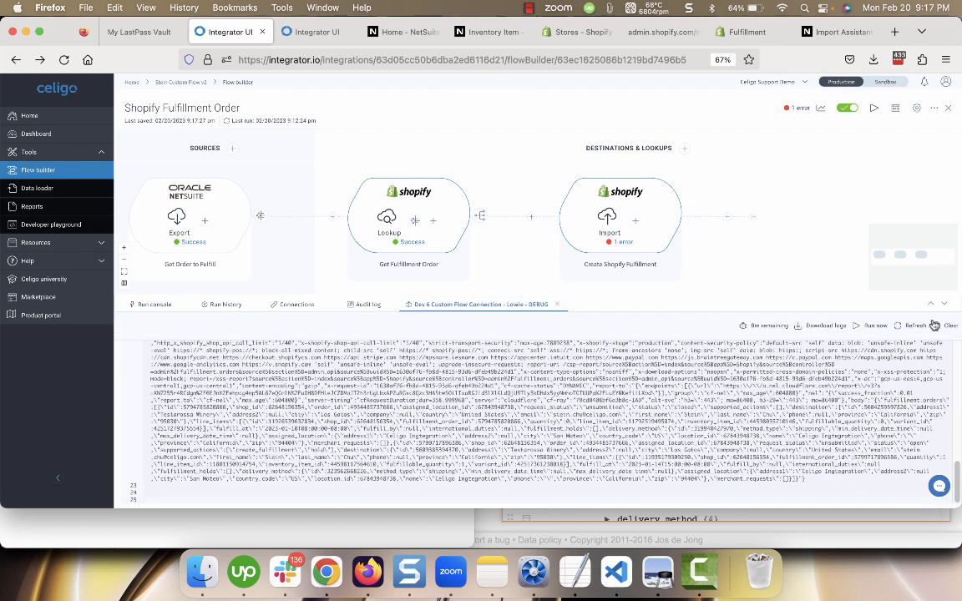
left_click(947, 326)
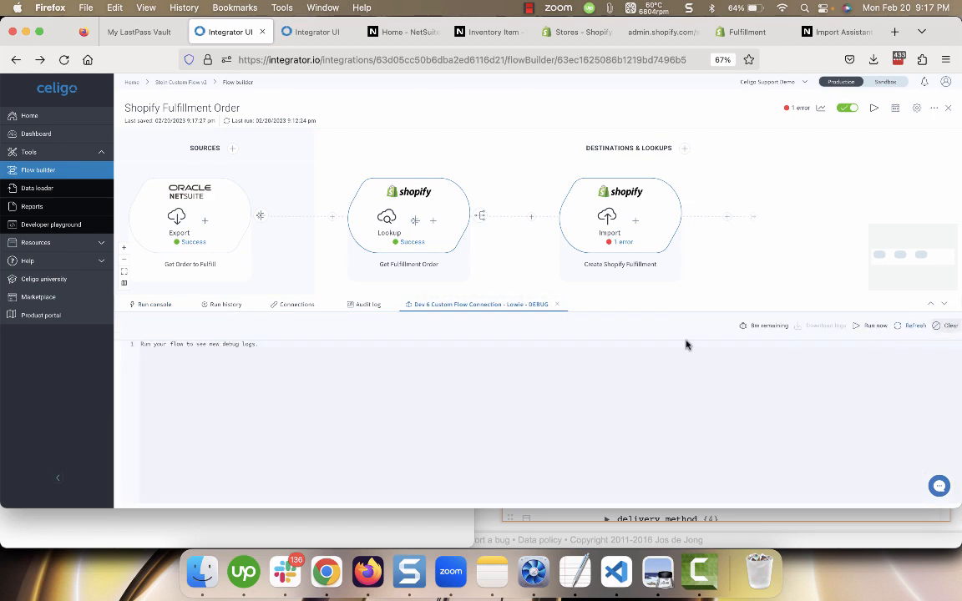
- Retry the open Create Shopify Fulfillment error from its error list and close the list
left_click(625, 246)
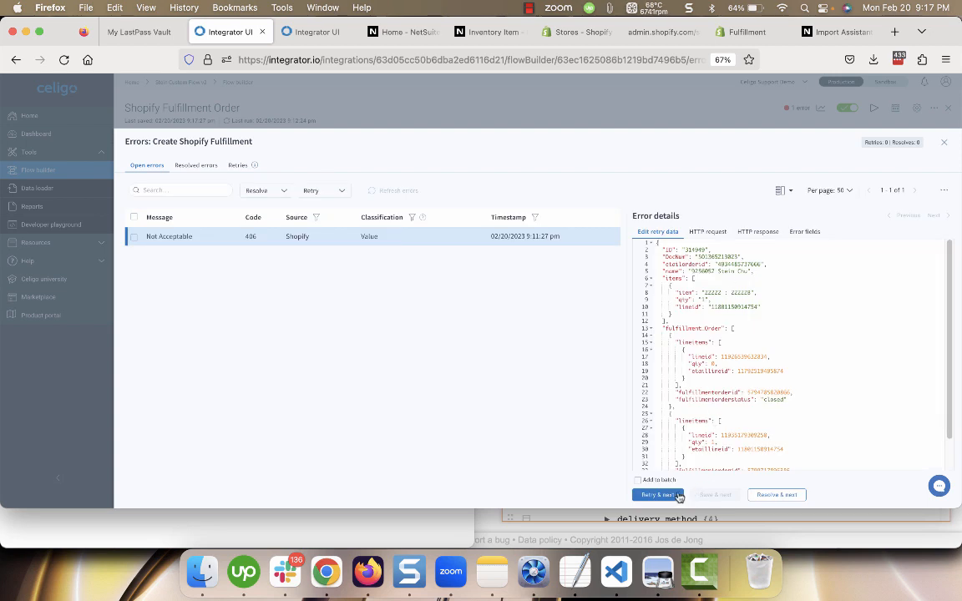
left_click(669, 495)
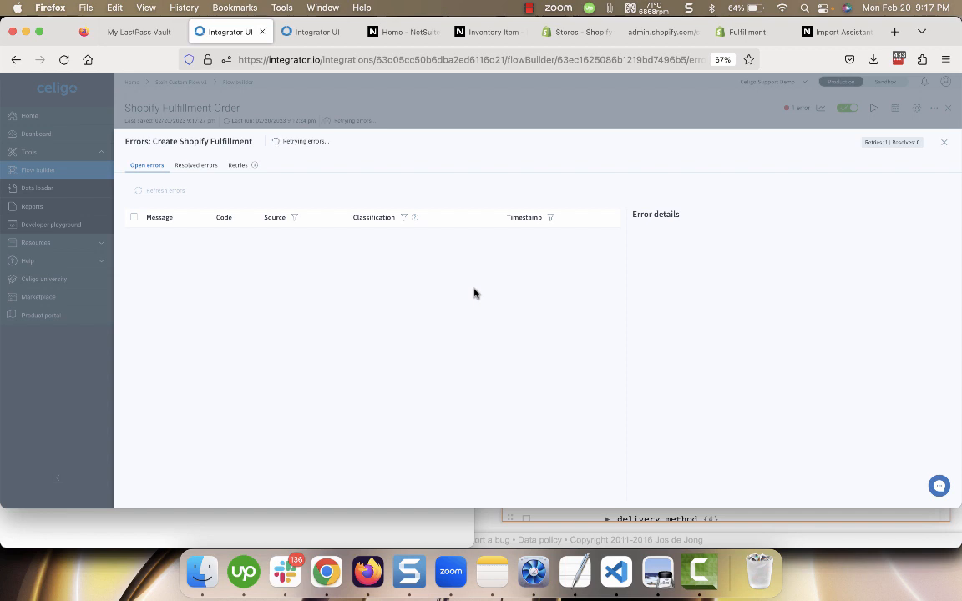
left_click(943, 142)
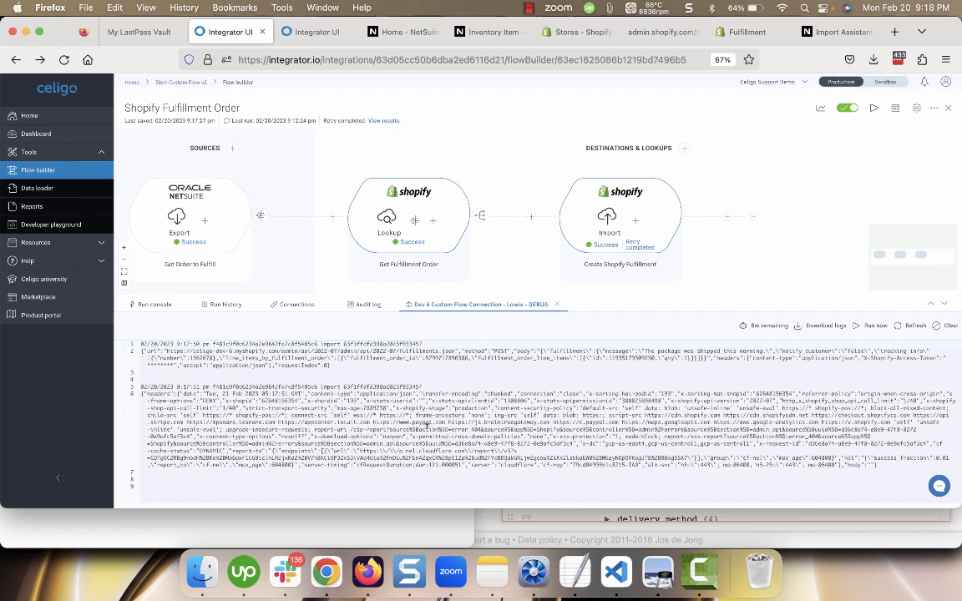
- Copy the logged fulfillment POST request into JSON Editor Online in Chrome, replacing its existing text, and format it
triple_click(431, 358)
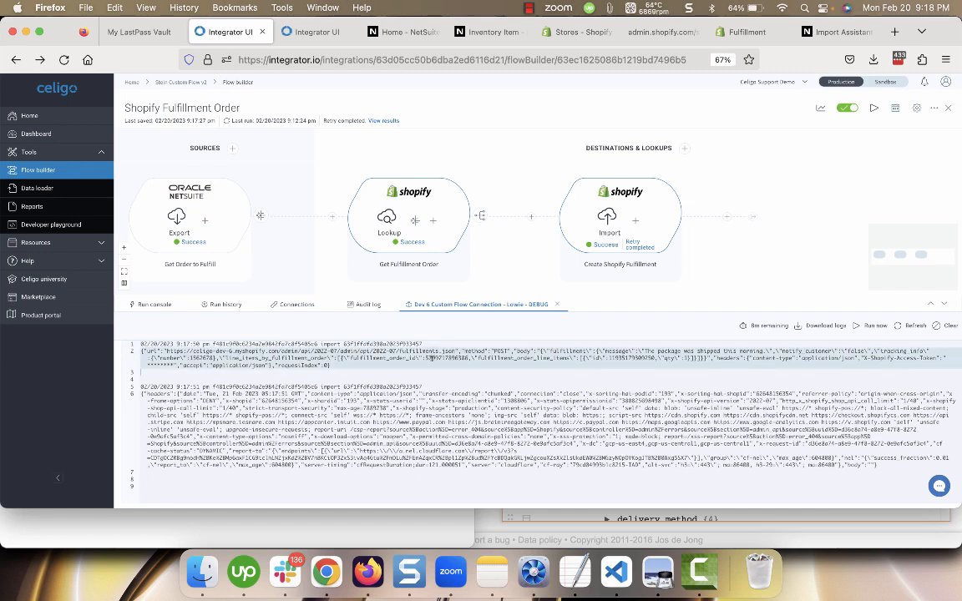
left_click(327, 571)
key("ctrl+a")
key("ctrl+v")
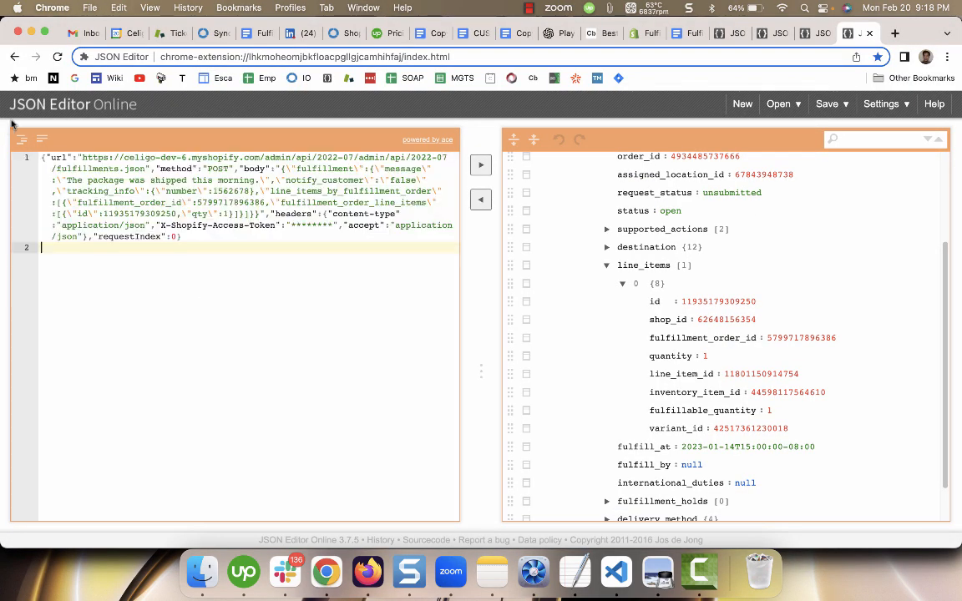
left_click(22, 138)
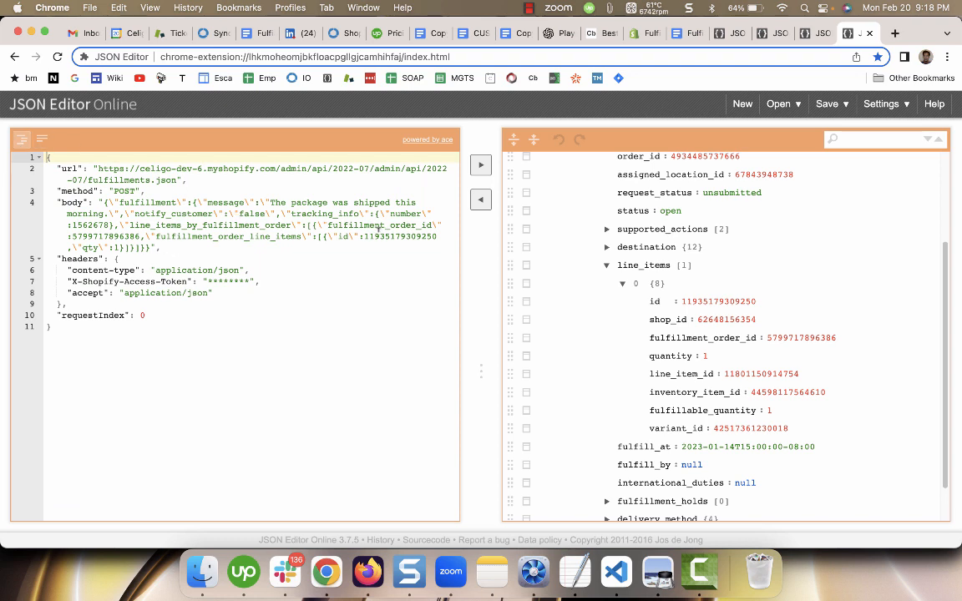
- Check the fulfillment_order_id and line item id in the formatted request against the fulfillment order data
left_click(119, 236)
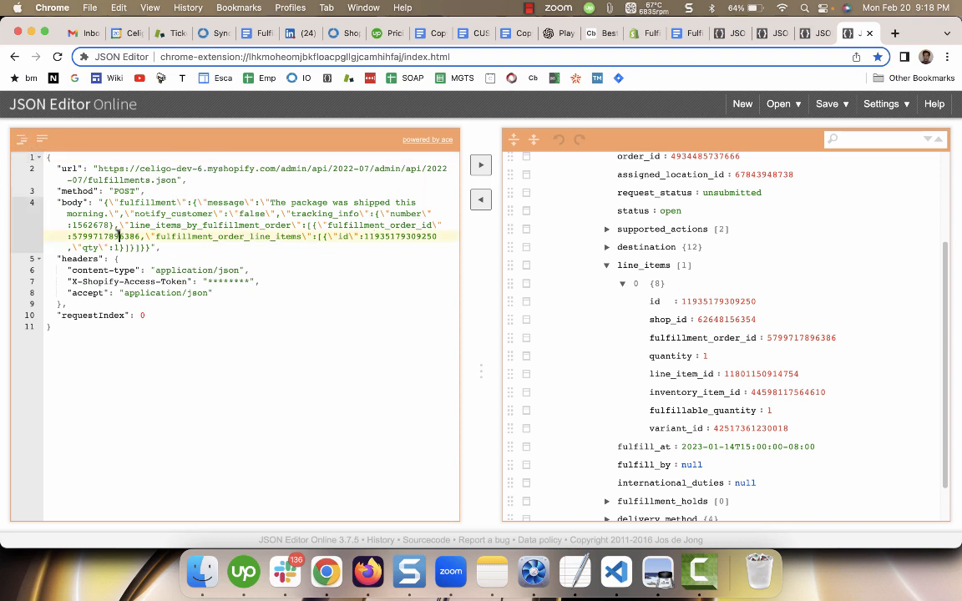
double_click(120, 236)
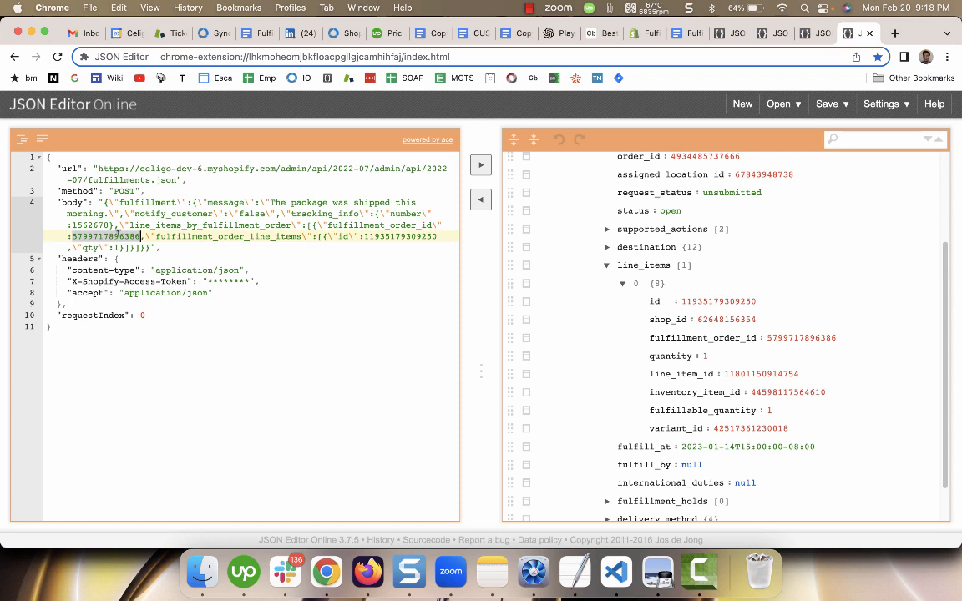
double_click(382, 236)
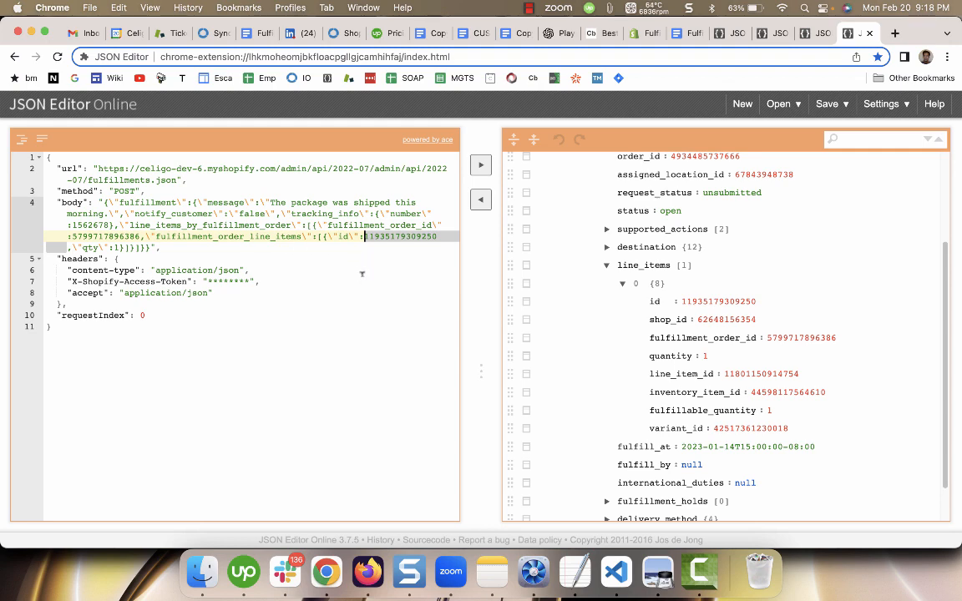
- Switch to Celigo in Firefox and examine the Create Shopify Fulfillment retry results and the open error's HTTP request body
key("super+Tab")
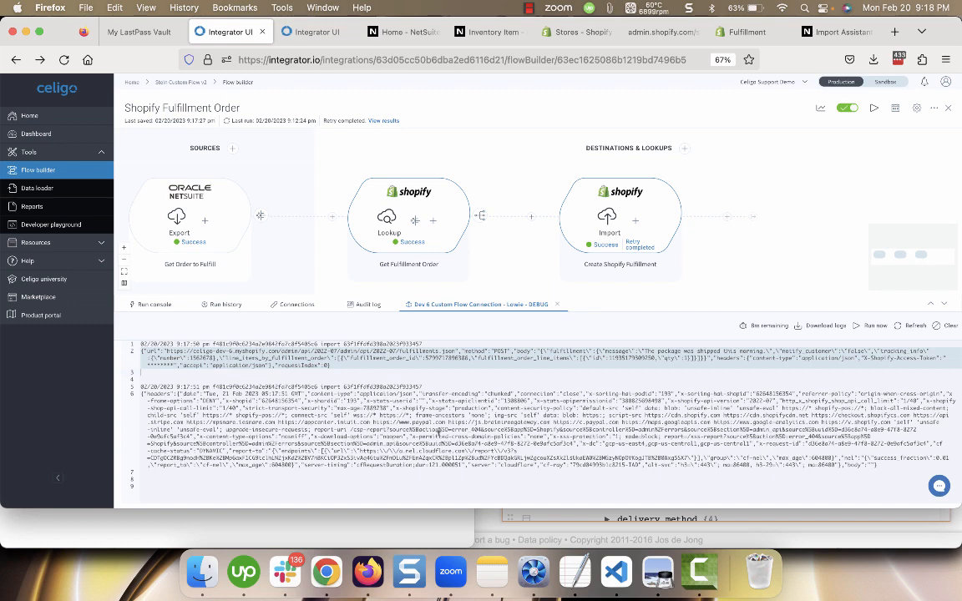
left_click(592, 247)
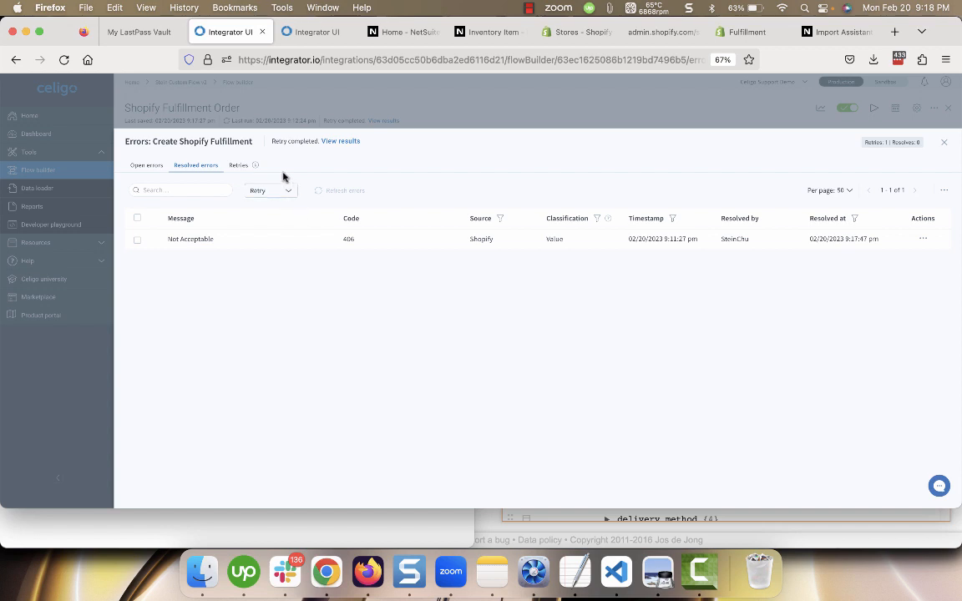
left_click(240, 164)
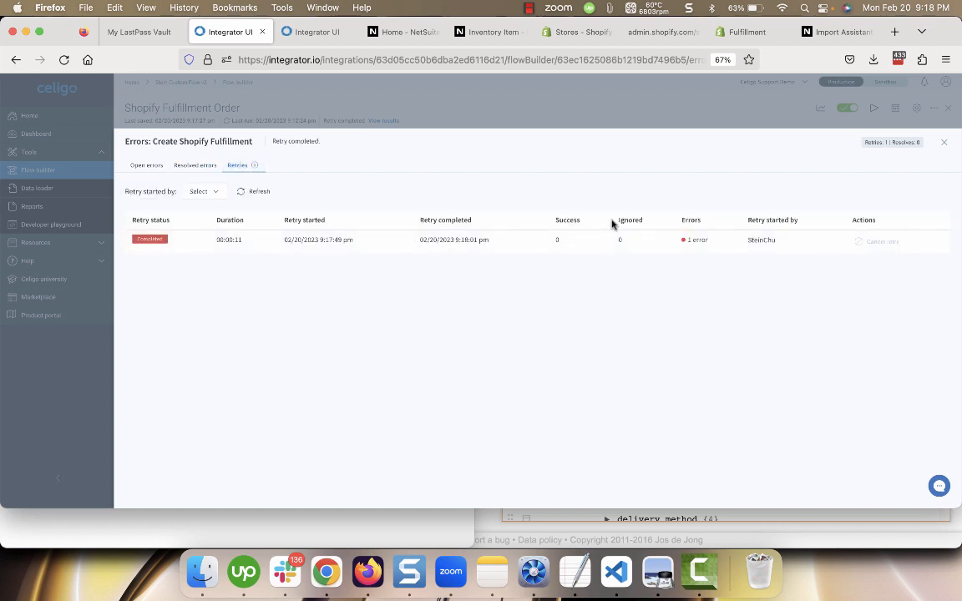
left_click(151, 166)
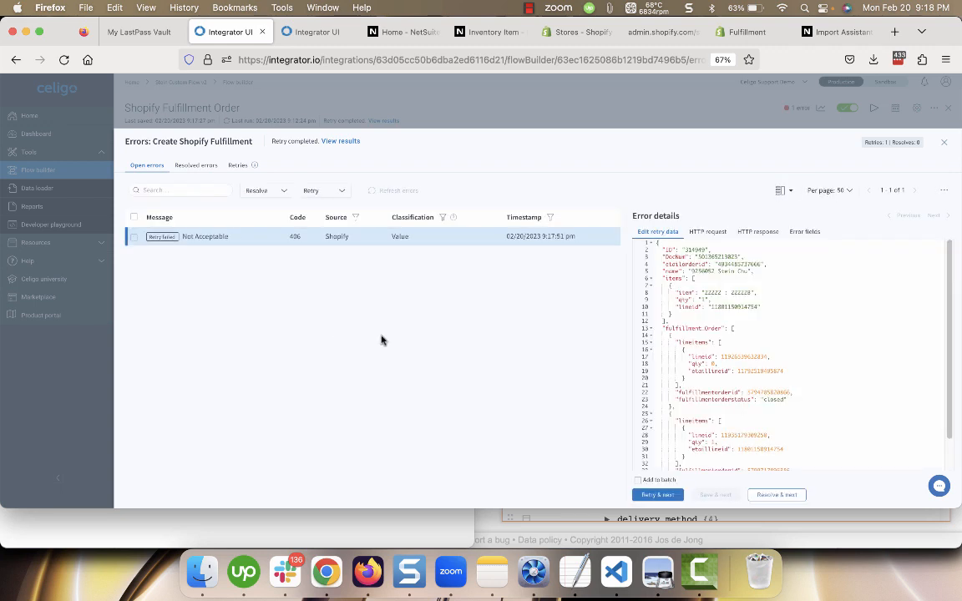
left_click(711, 232)
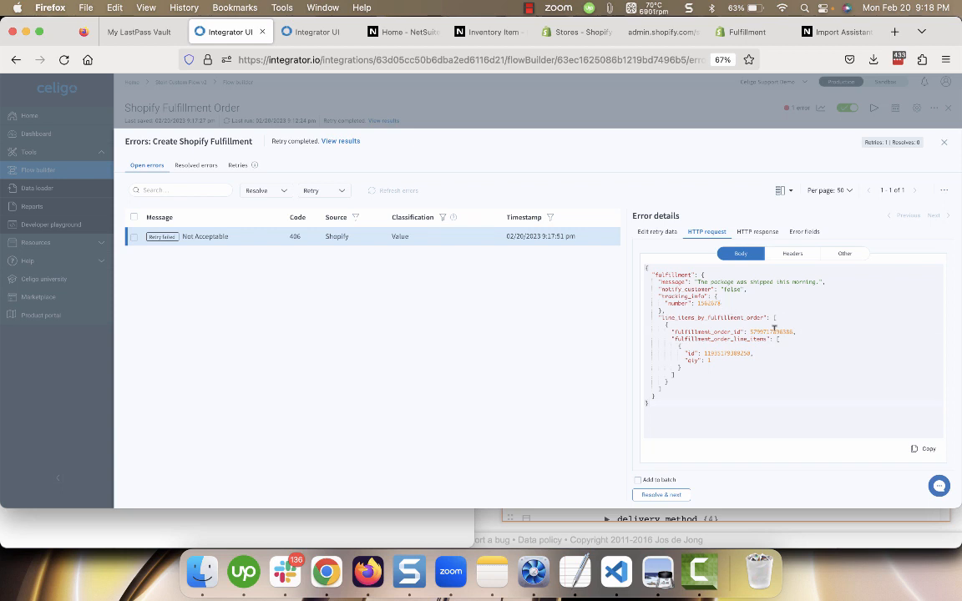
double_click(732, 352)
double_click(770, 331)
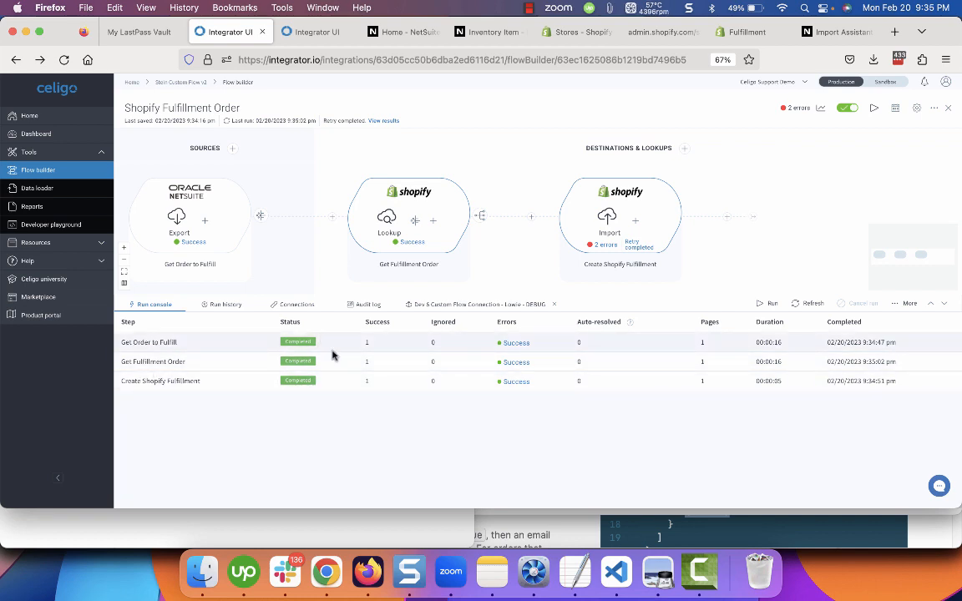
- Switch to Snagit and, in capture 2023-02-20_21-31-46, highlight the duplicated /admin/api/2022-07 path in the base URL and the Relative URI
left_click(409, 574)
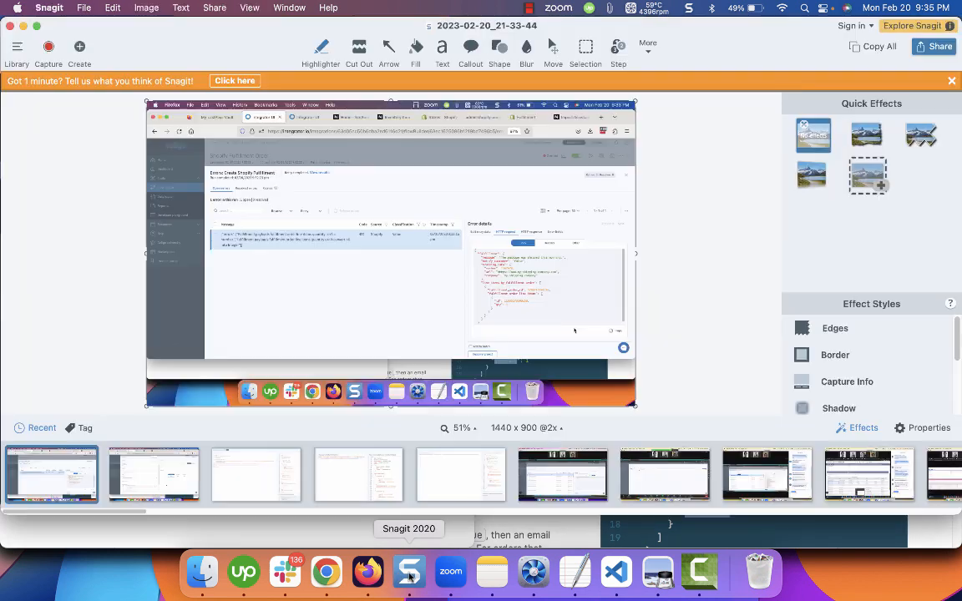
left_click(165, 480)
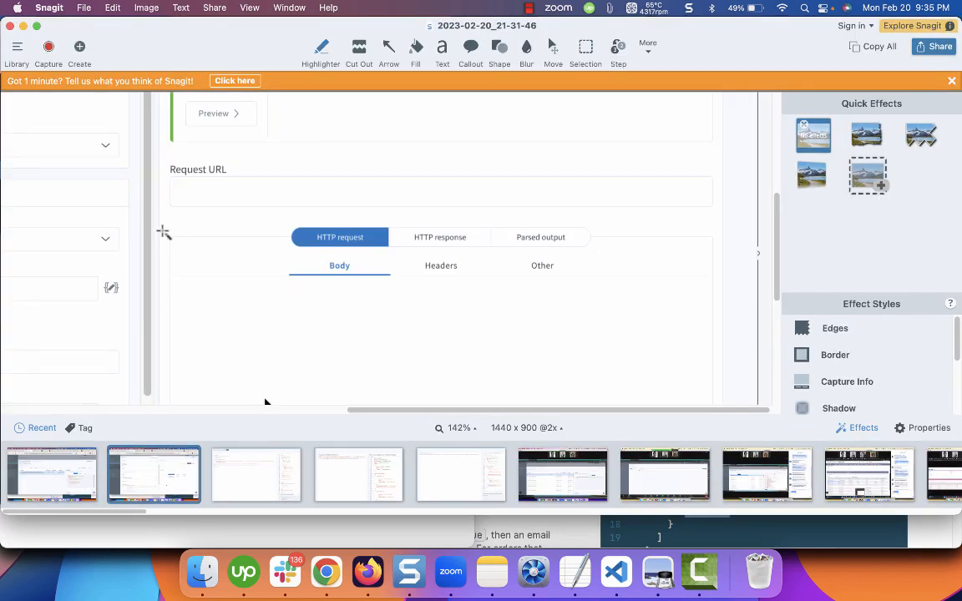
scroll(163, 232, "left", 5)
scroll(163, 232, "left", 10)
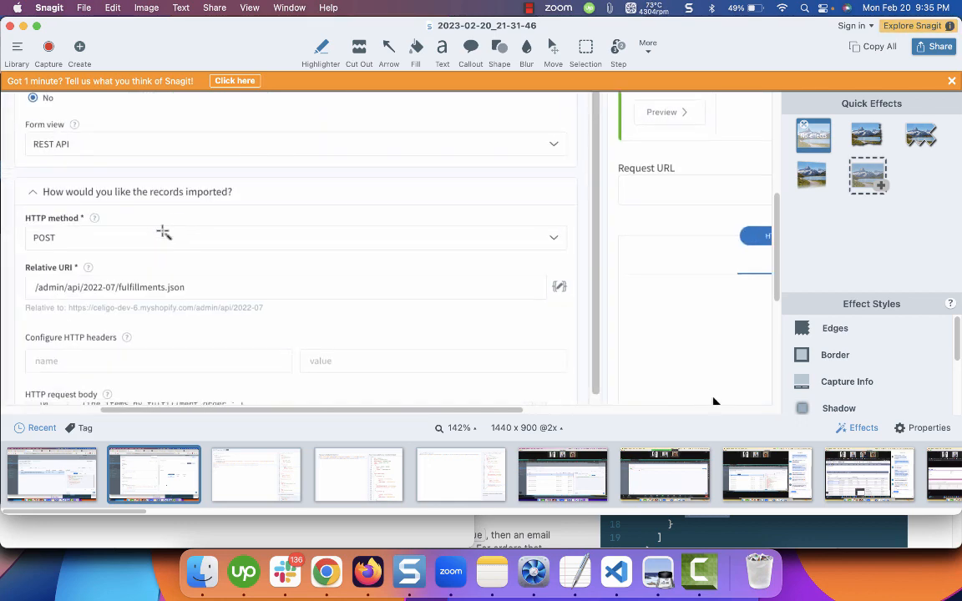
scroll(164, 234, "down", 2)
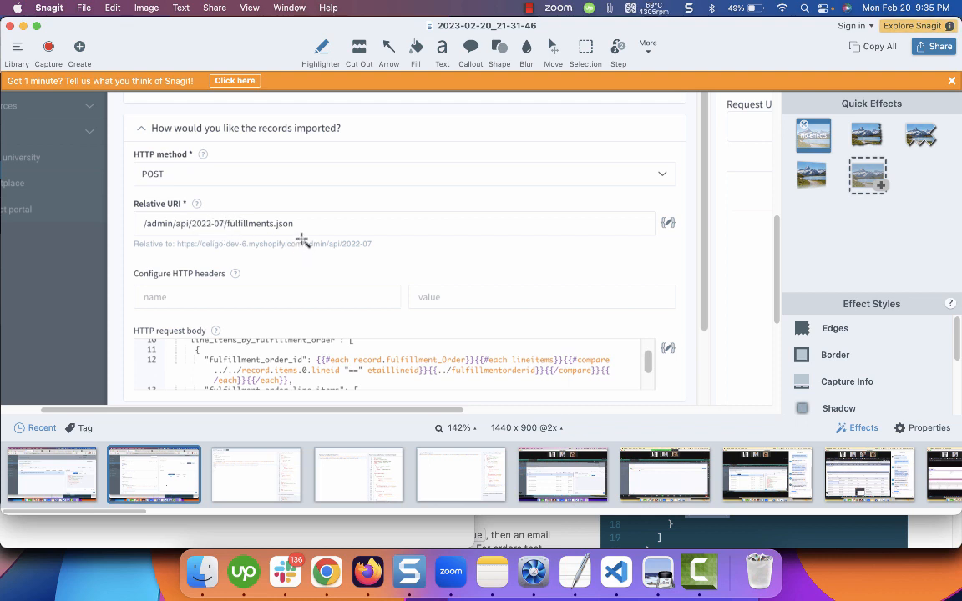
left_click_drag(302, 243, 376, 250)
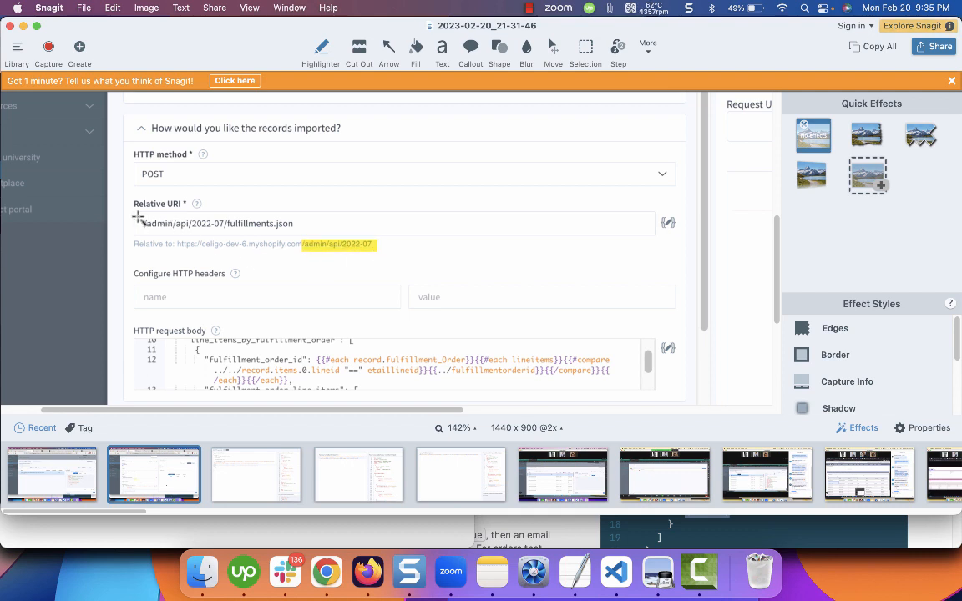
left_click_drag(139, 217, 227, 231)
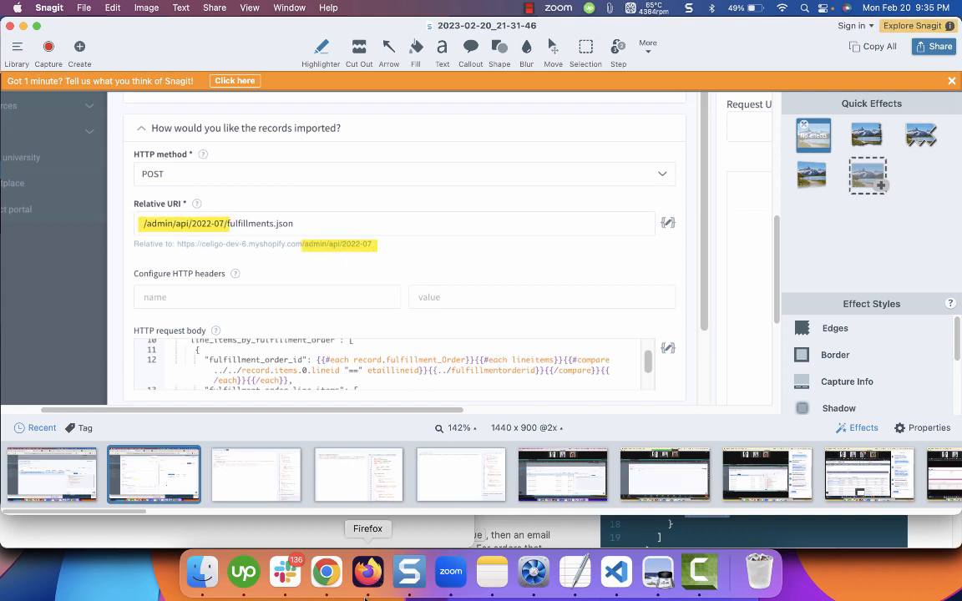
- Switch to Celigo in Firefox and open the Create Shopify Fulfillment import to review its relative URI
left_click(367, 570)
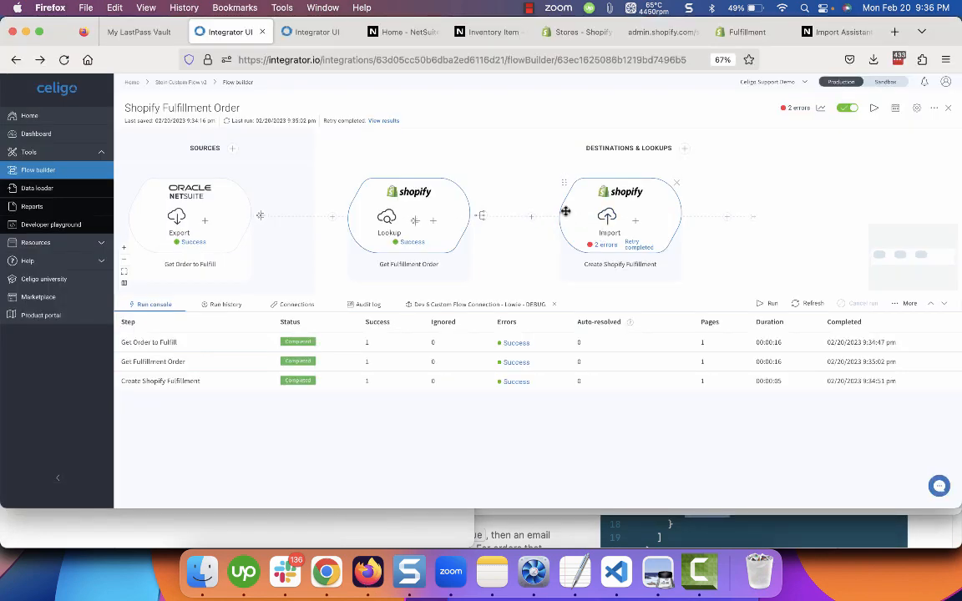
left_click(605, 221)
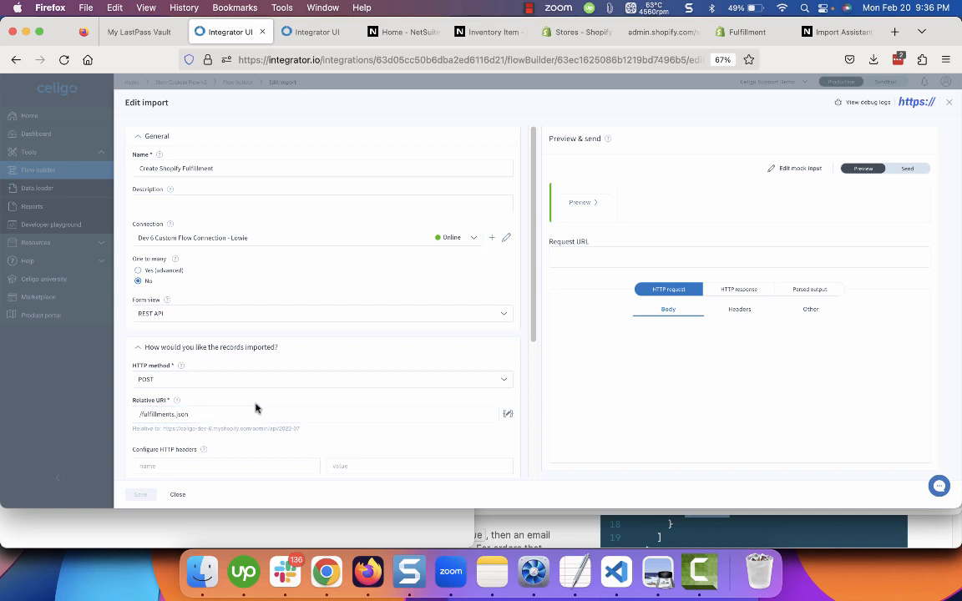
- Switch to Snagit and highlight the "qty" key in the HTTP request body shown in capture 2023-02-20_21-33-44
left_click(409, 571)
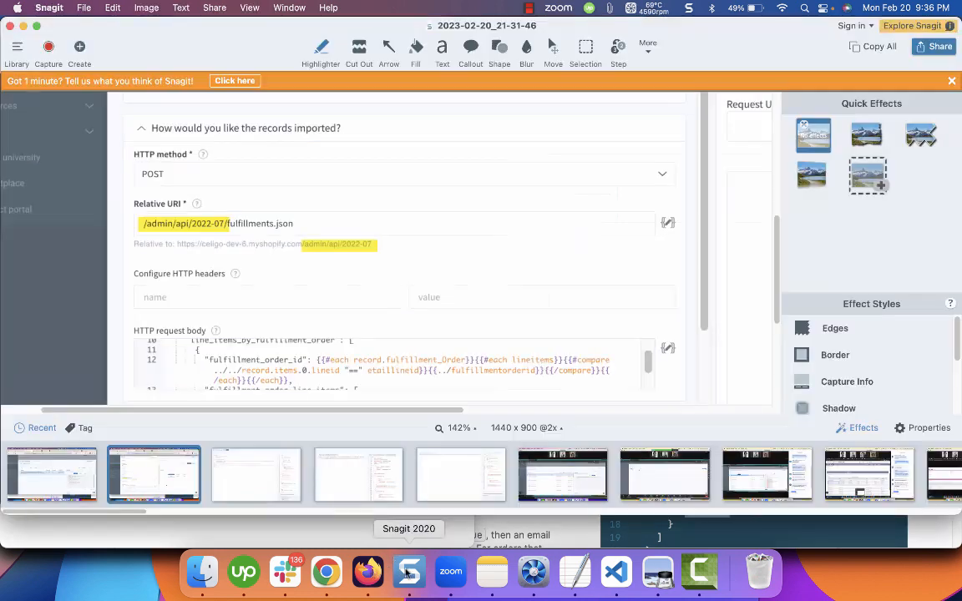
left_click(80, 478)
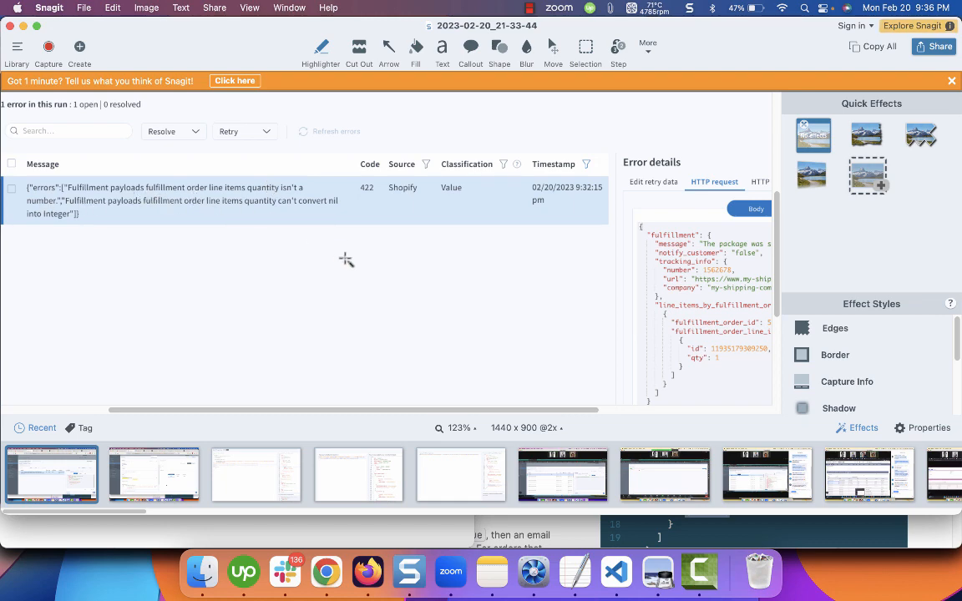
scroll(346, 260, "down", 2)
scroll(346, 260, "right", 5)
scroll(346, 259, "down", 1)
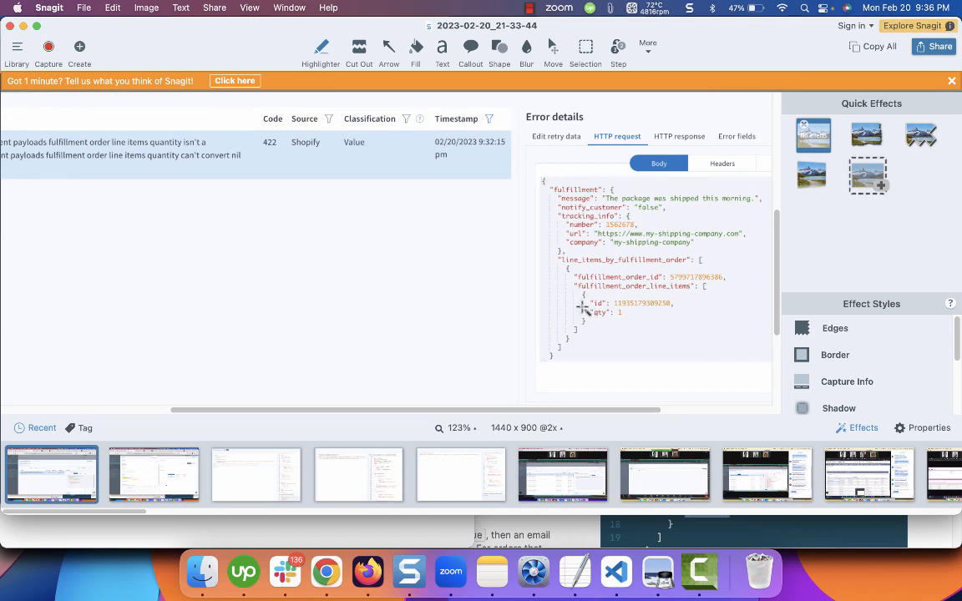
left_click_drag(582, 307, 619, 322)
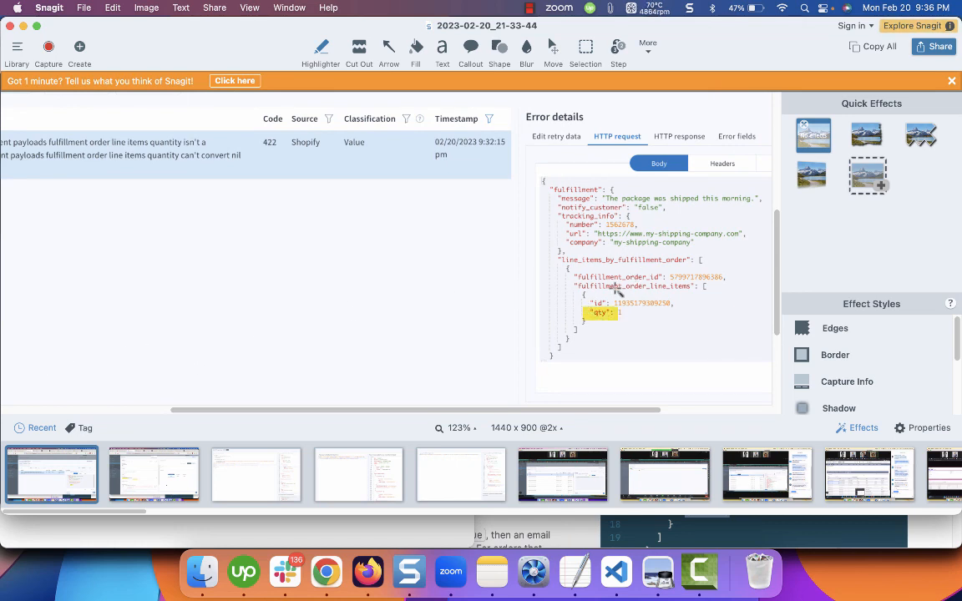
- Check the quantity field in Shopify's fulfillment documentation in Chrome, and open the Celigo import's HTTP request body in Firefox for comparison
left_click(325, 572)
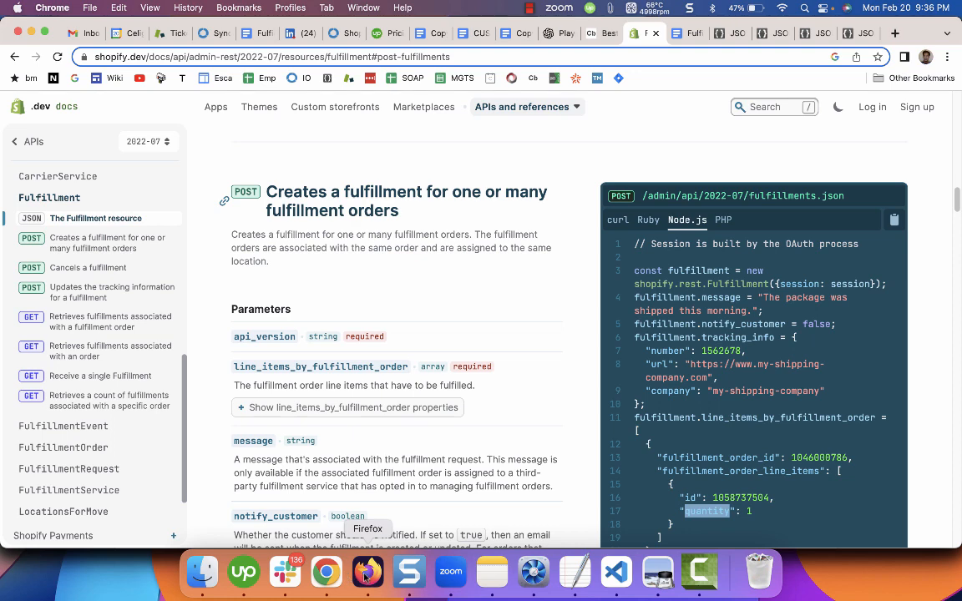
left_click(368, 572)
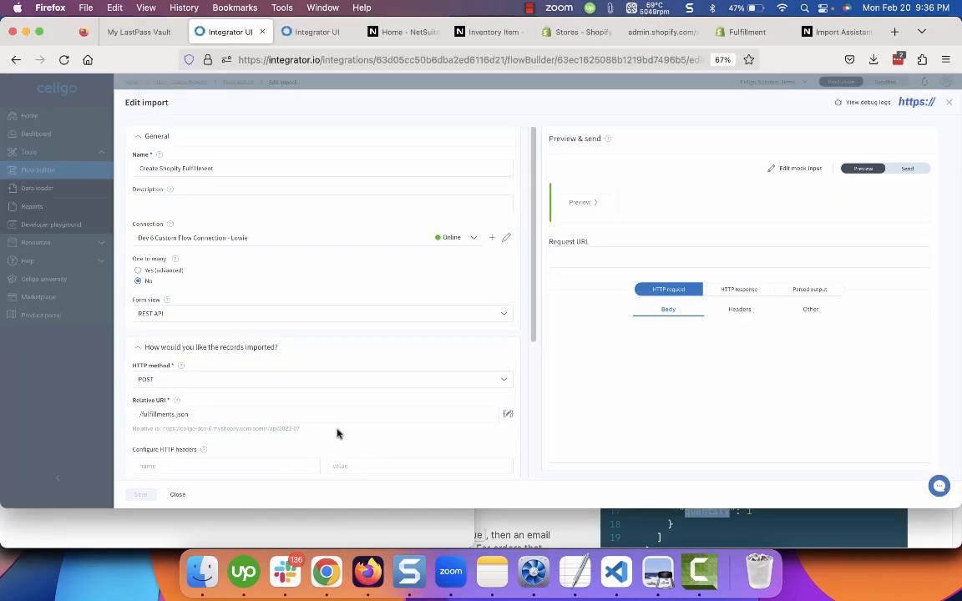
scroll(337, 432, "down", 3)
scroll(337, 427, "down", 5)
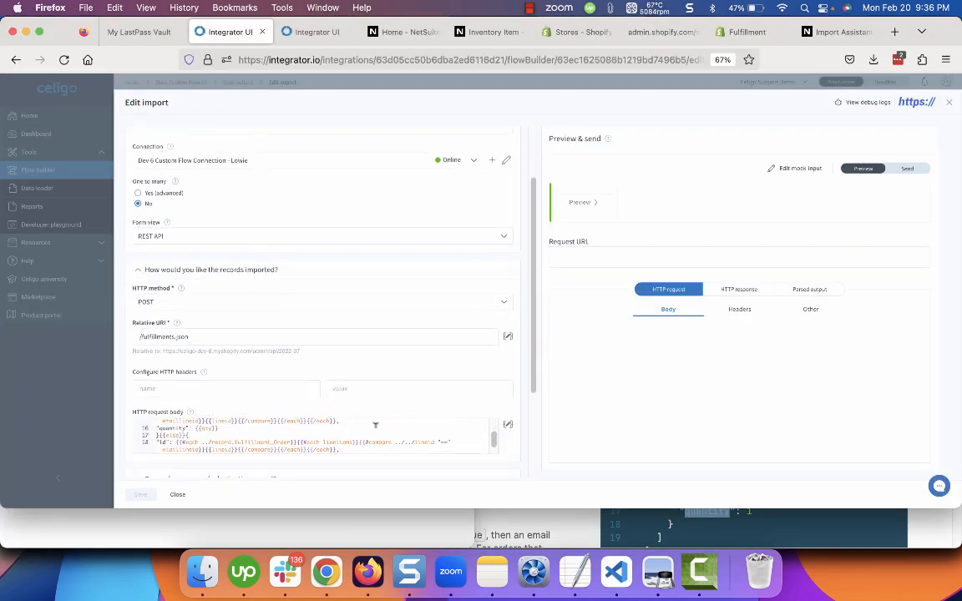
left_click(508, 426)
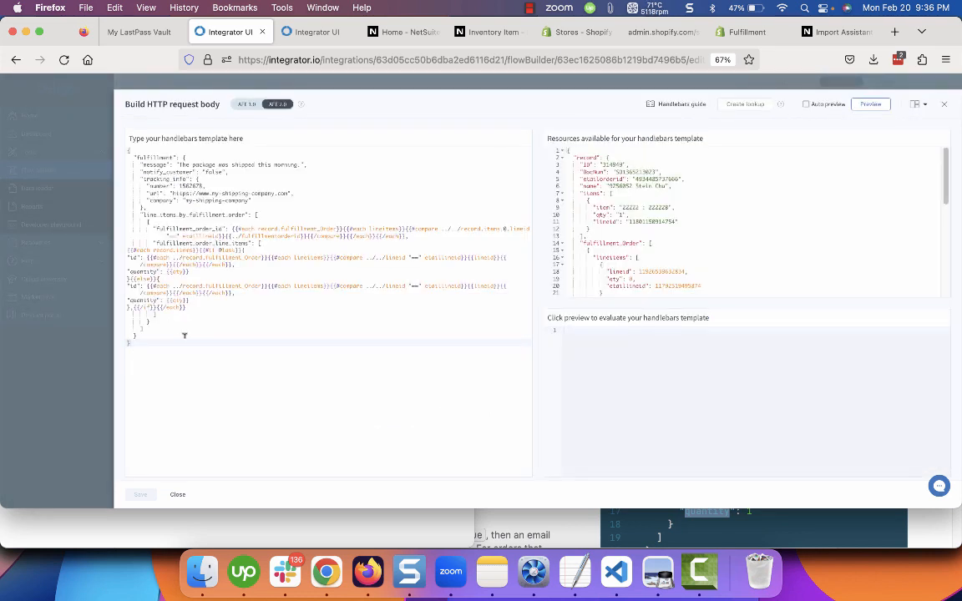
- Check both "quantity" keys in the HTTP request body template, and close the template editor and the import
double_click(143, 271)
double_click(142, 298)
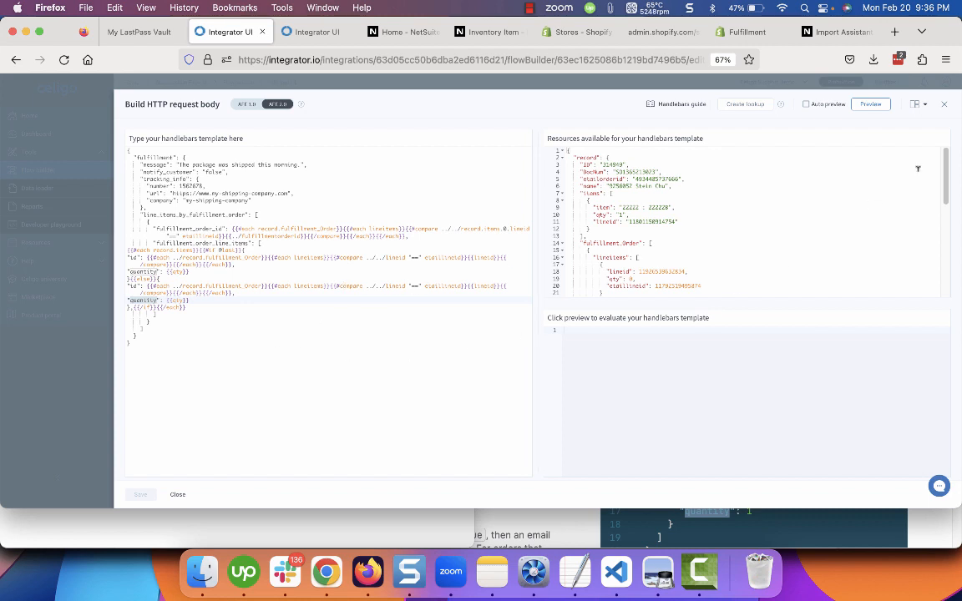
left_click(945, 107)
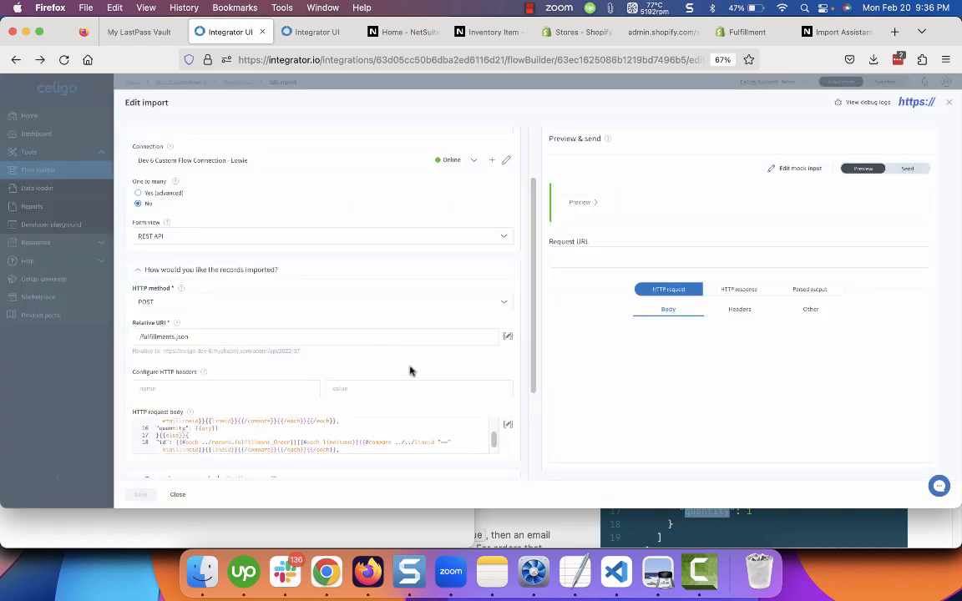
left_click(951, 104)
- Copy the logged POST request to fulfillments.json from the Shopify connection's debug log
left_click(467, 305)
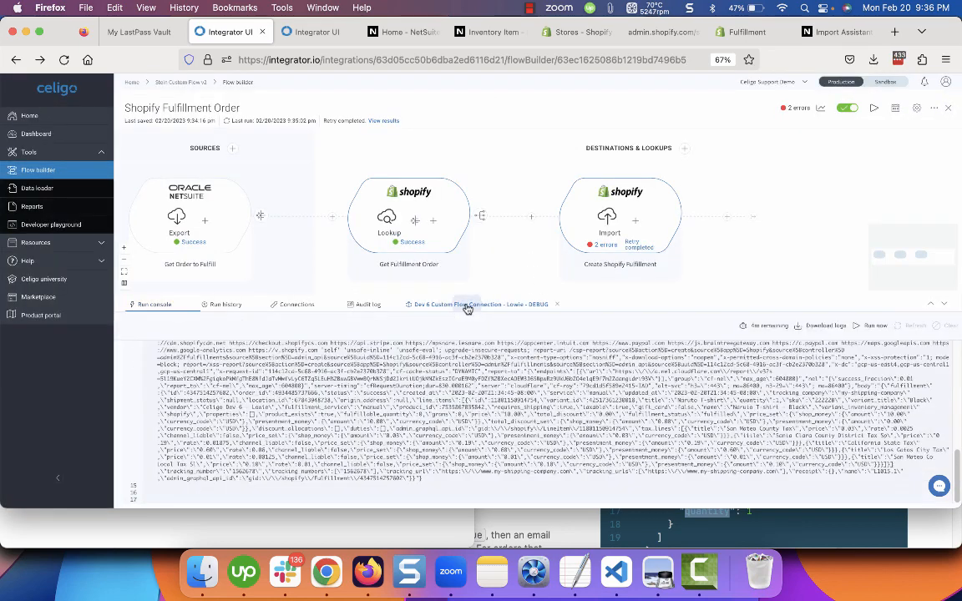
scroll(576, 421, "up", 5)
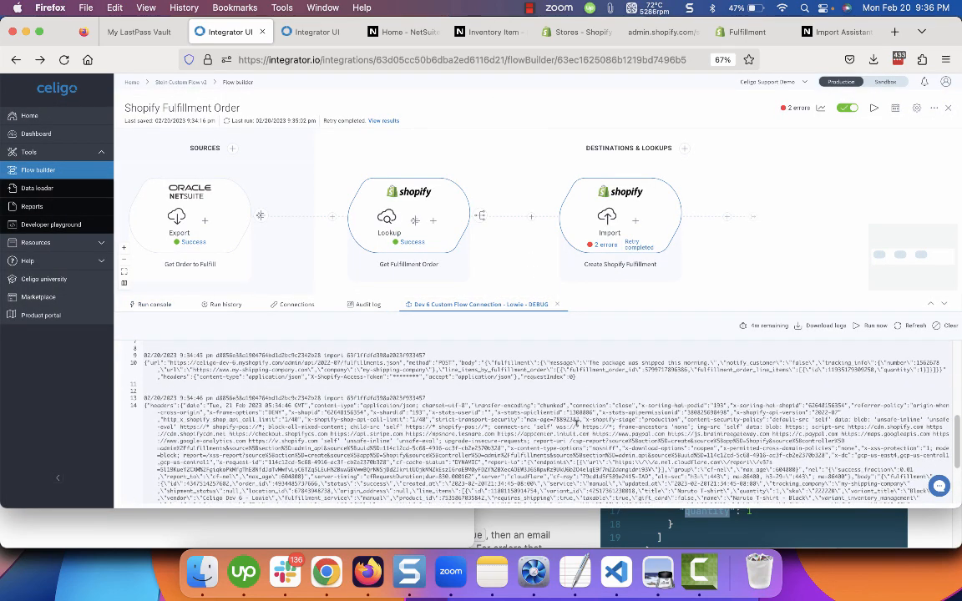
triple_click(507, 375)
key("super+c")
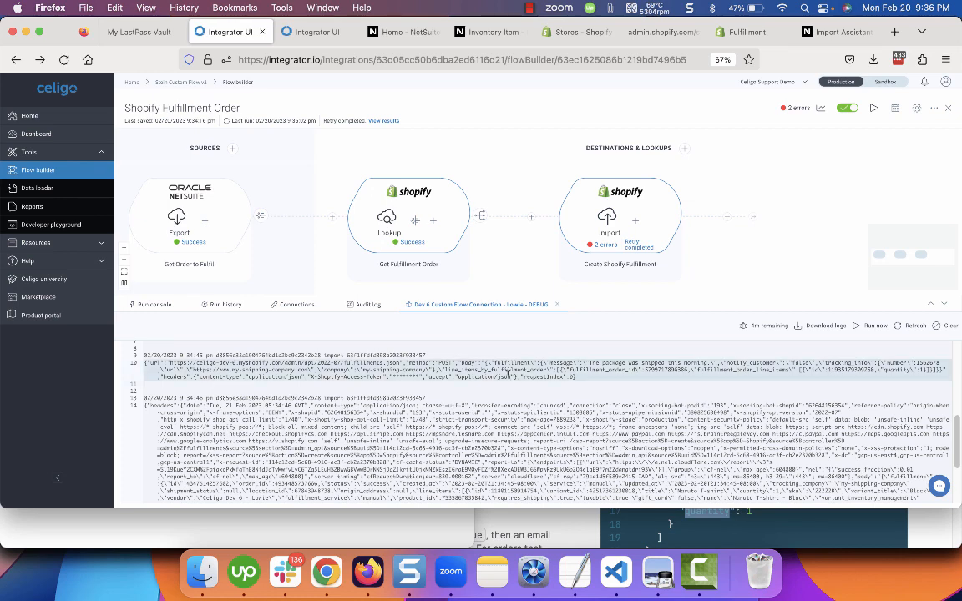
- Switch to Chrome, replace the text in JSON Editor Online with the copied request, and format it
left_click(320, 576)
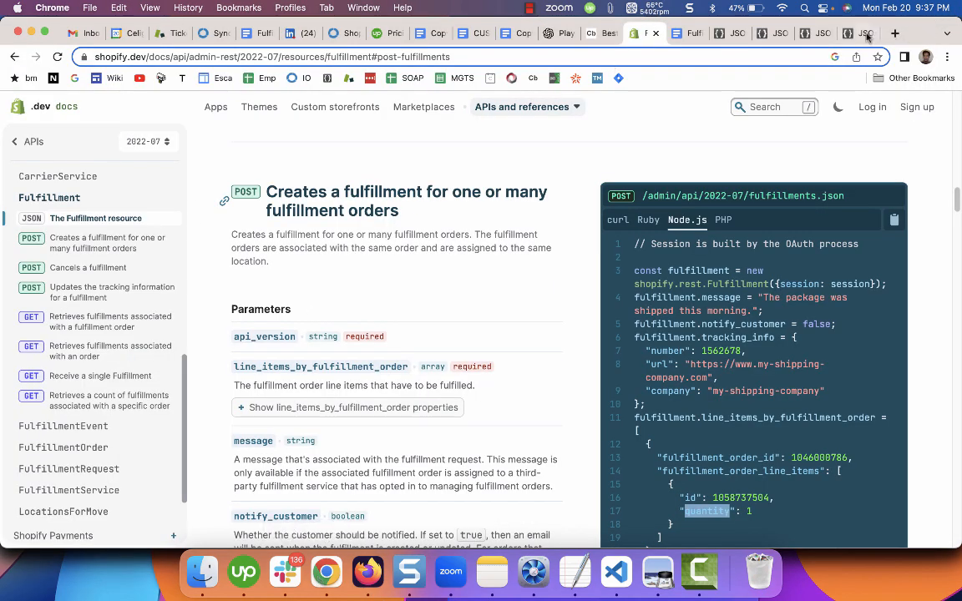
left_click(850, 33)
key("super+a")
key("super+v")
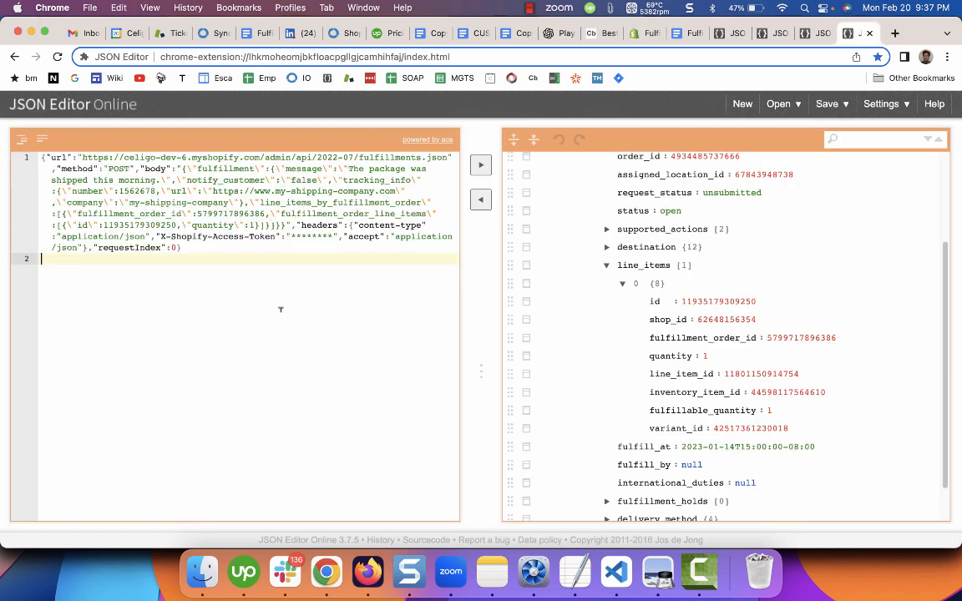
left_click(21, 141)
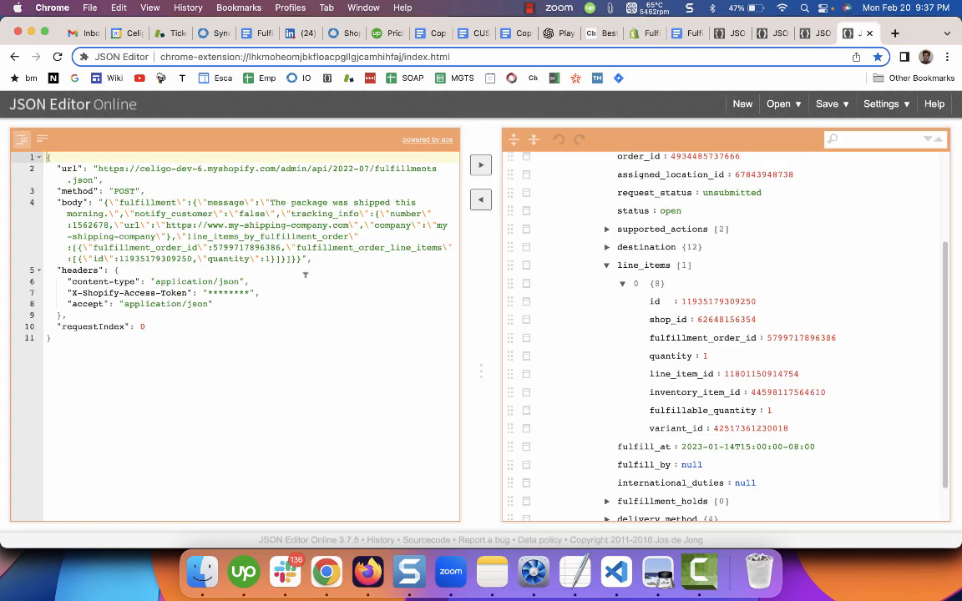
- Copy the escaped "body" value from the formatted request and paste it over the contents of Untitled 2.txt in TextEdit
left_click(103, 202)
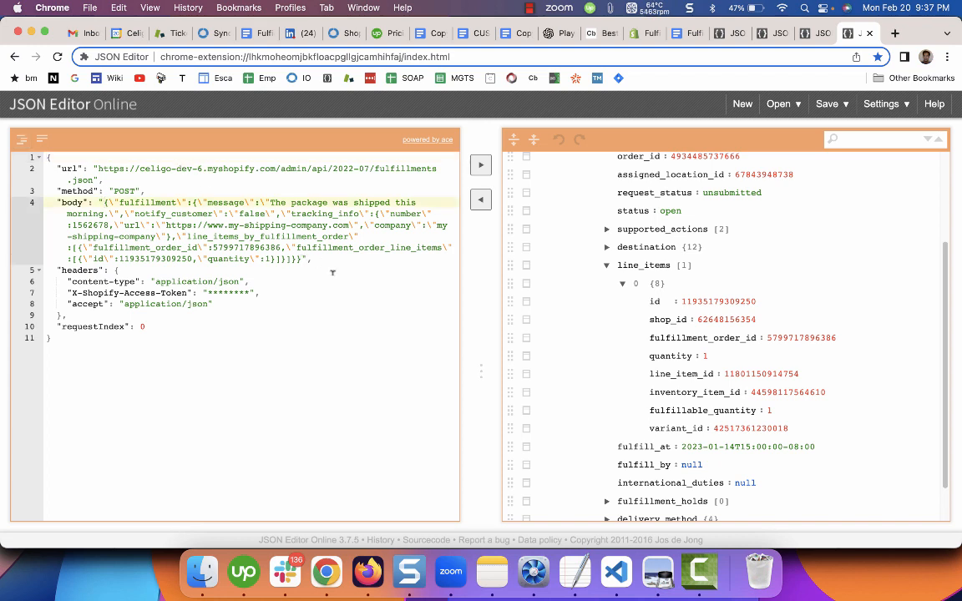
left_click(300, 259, "shift")
key("super+c")
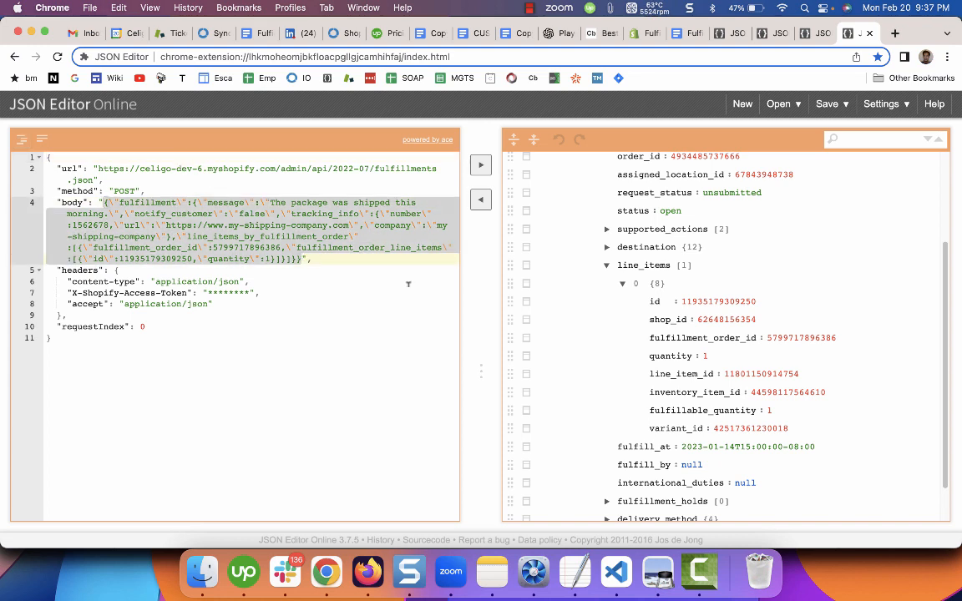
left_click(575, 572)
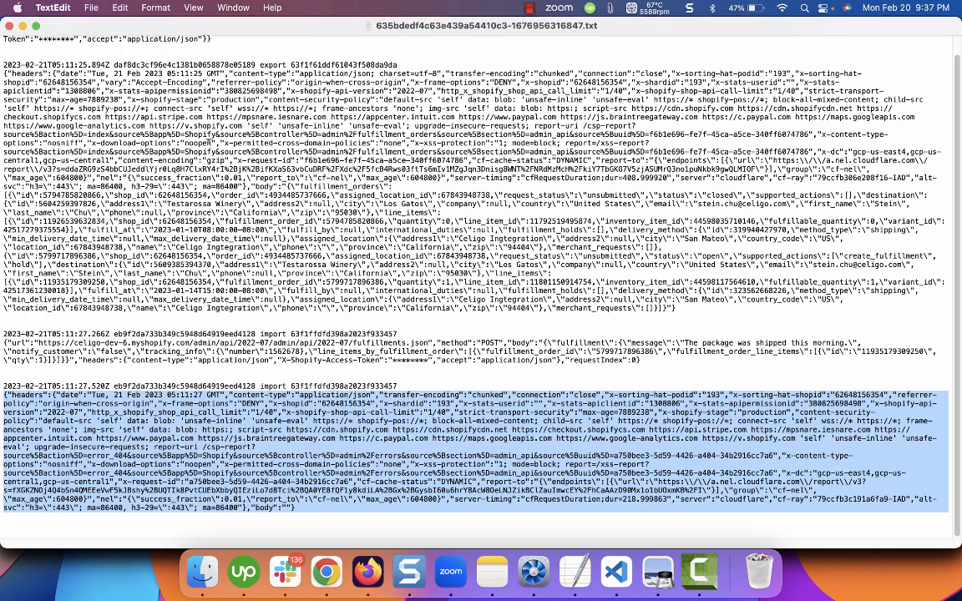
key("ctrl+Down")
left_click(629, 296)
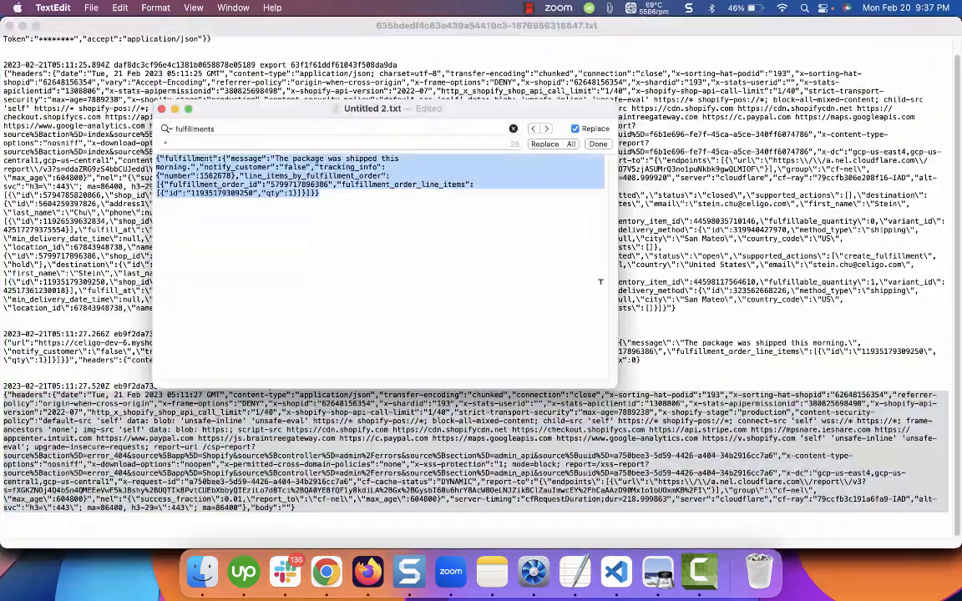
key("super+v")
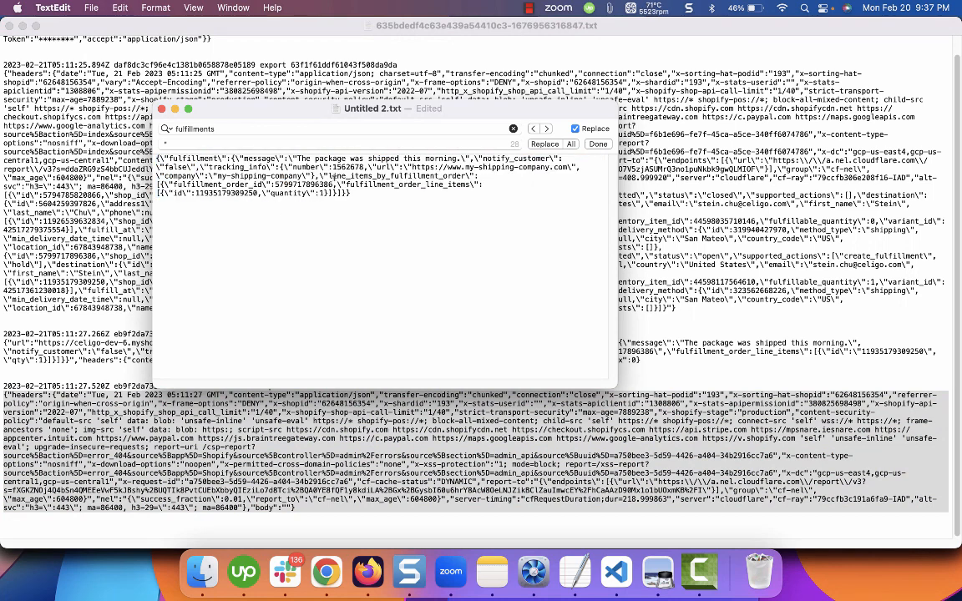
- Replace every \" with a plain " throughout Untitled 2.txt
left_click(382, 126)
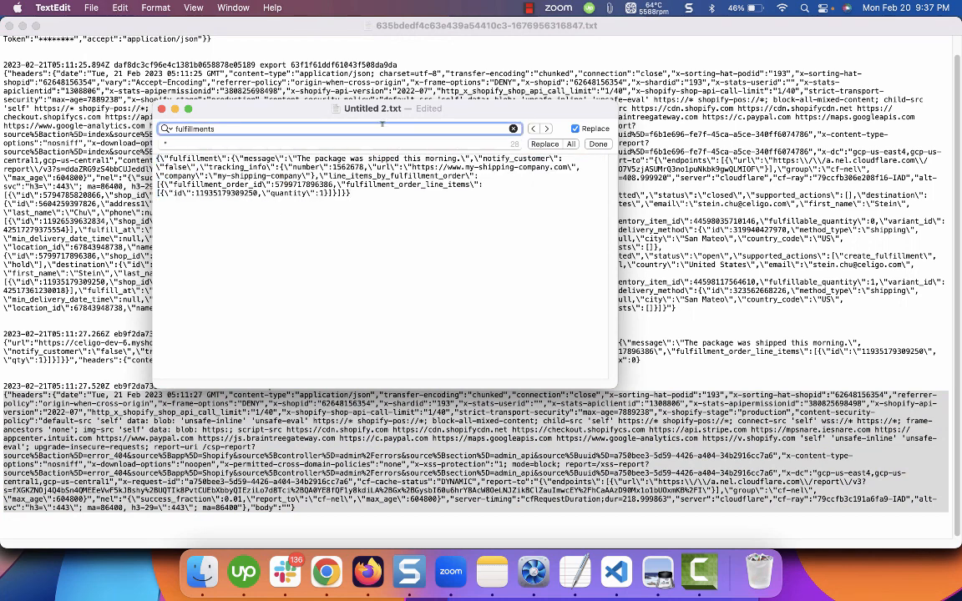
key("BackSpace")
key("BackSpace")
key("BackSpace")
key("BackSpace")
key("BackSpace")
key("BackSpace")
key("BackSpace")
key("BackSpace")
key("BackSpace")
key("BackSpace")
key("BackSpace")
key("BackSpace")
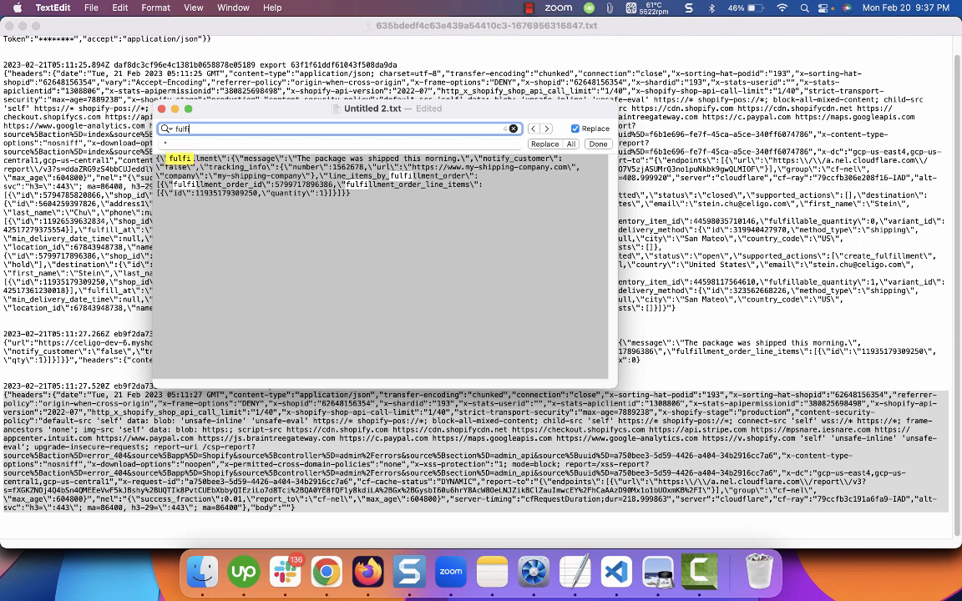
type("\\")
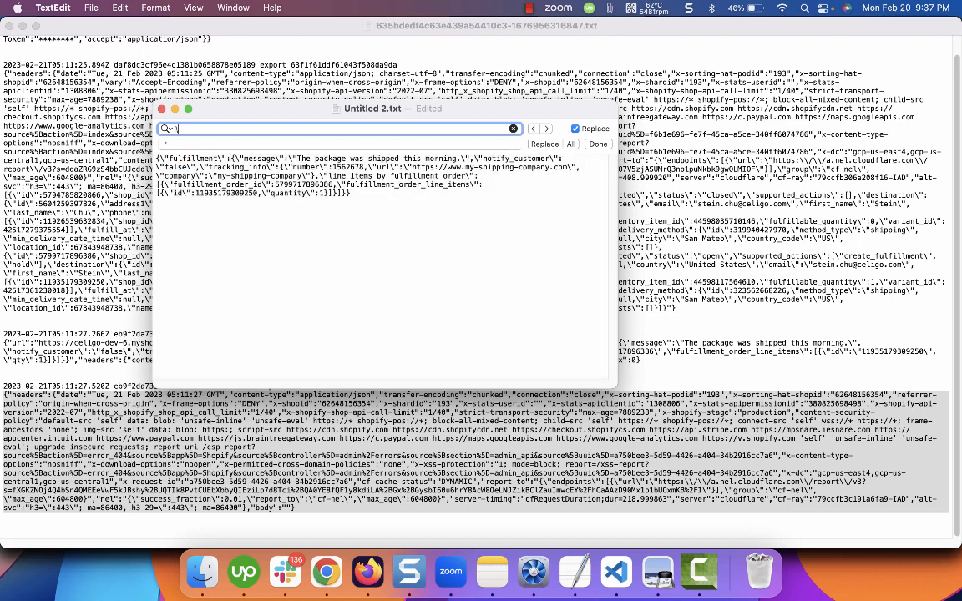
type("\"")
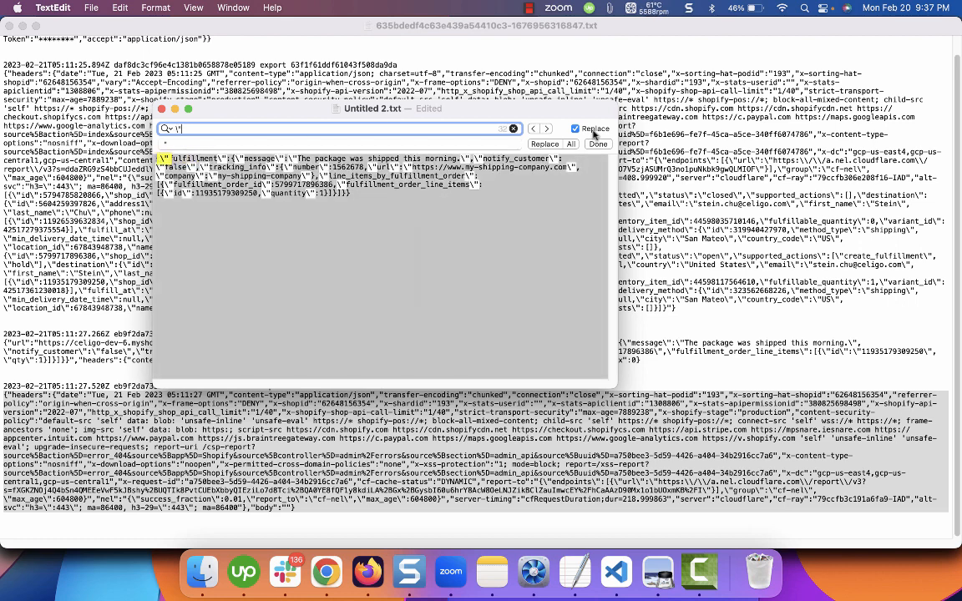
left_click(571, 144)
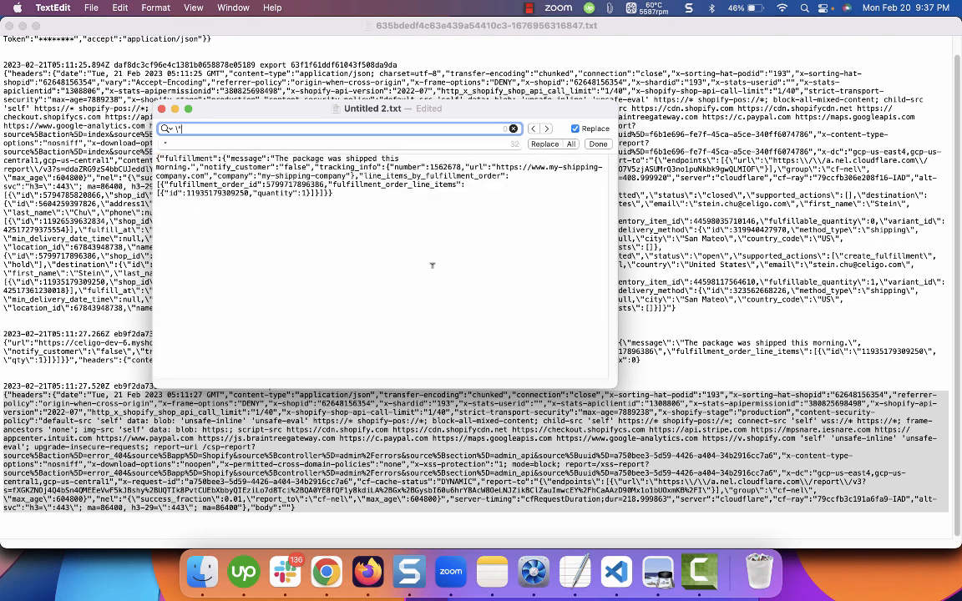
- Copy the cleaned JSON from Untitled 2.txt over the contents of JSON Editor Online in Chrome, and format it
left_click(432, 267)
key("super+a")
key("super+c")
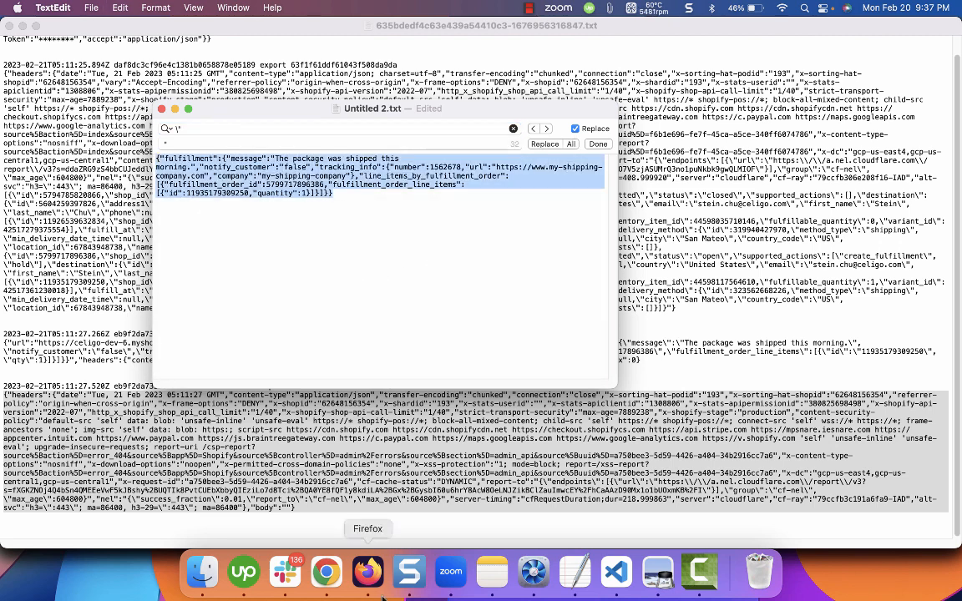
left_click(325, 572)
key("super+a")
key("super+v")
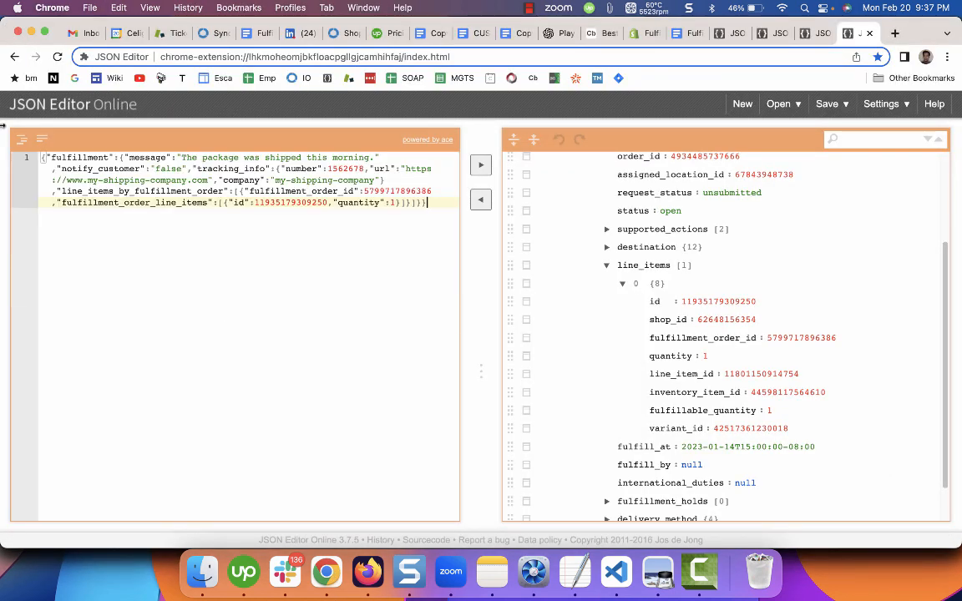
left_click(21, 140)
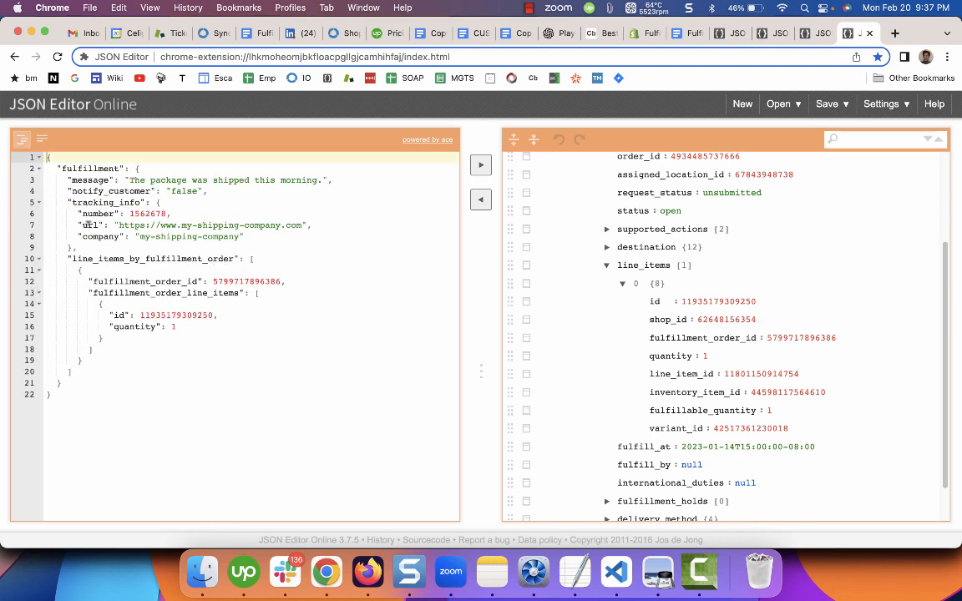
- Examine the "url" and "company" fields under tracking_info and compare them with the example in Shopify's fulfillment documentation
left_click_drag(75, 221, 255, 234)
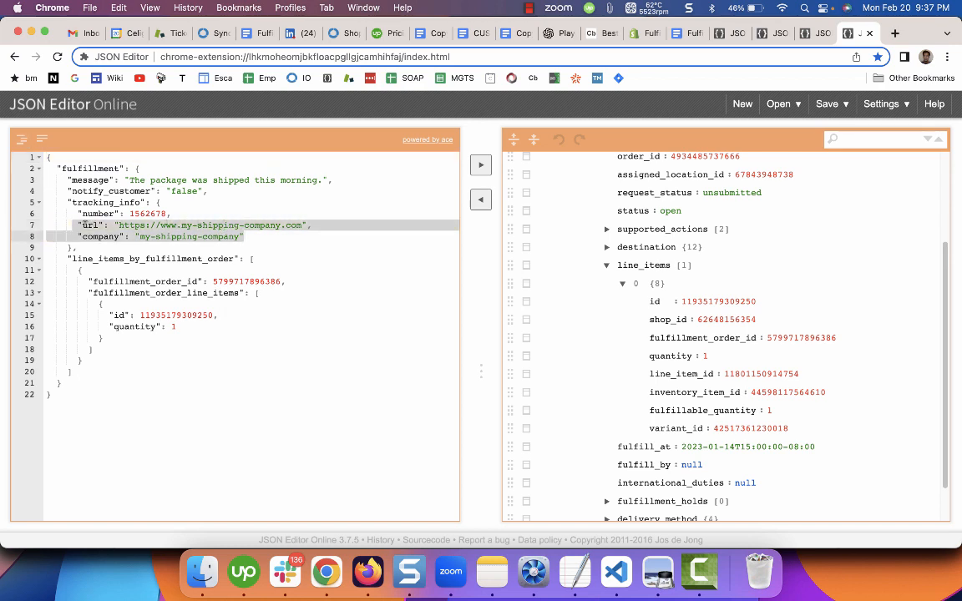
left_click(82, 225)
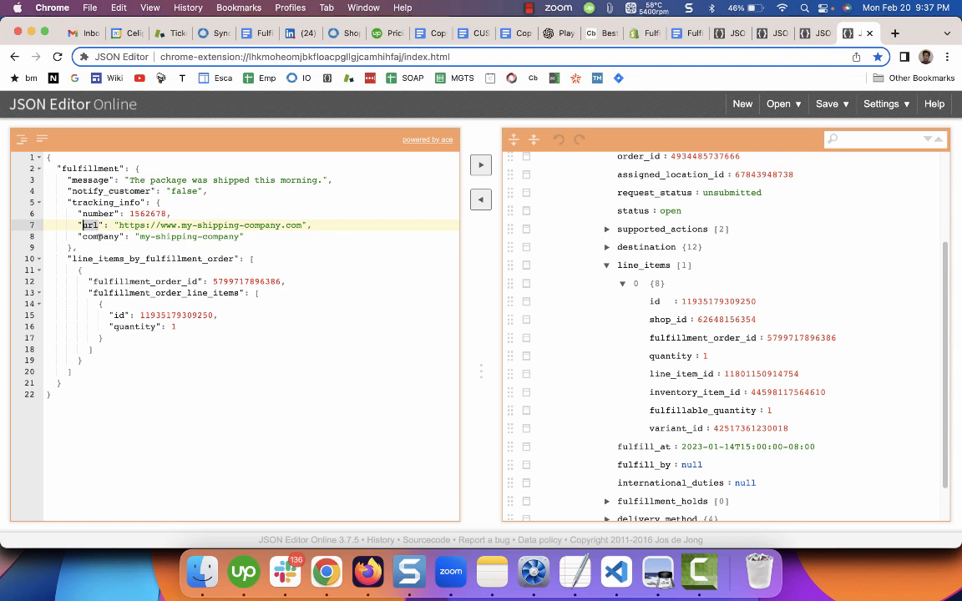
key("Down")
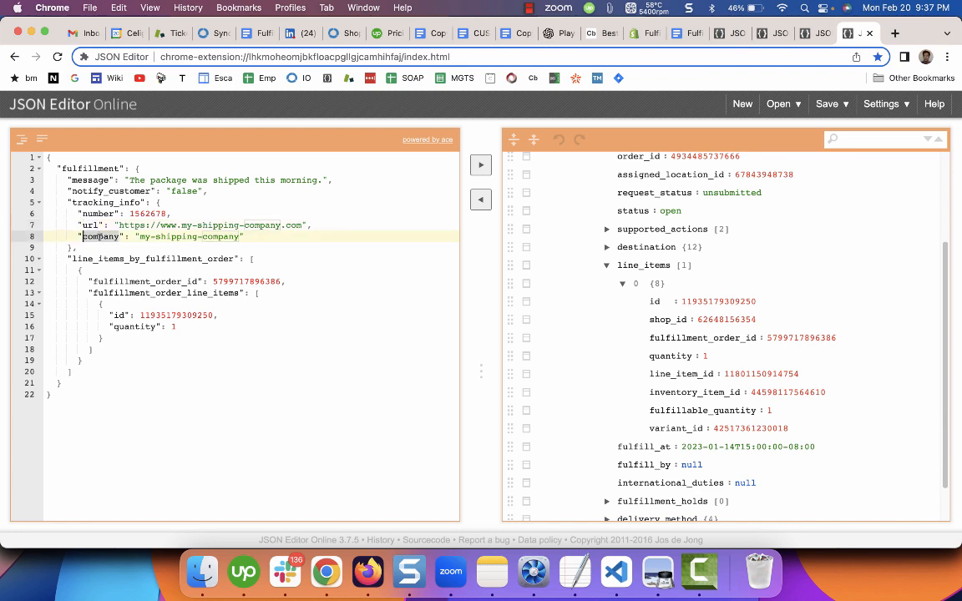
double_click(188, 236)
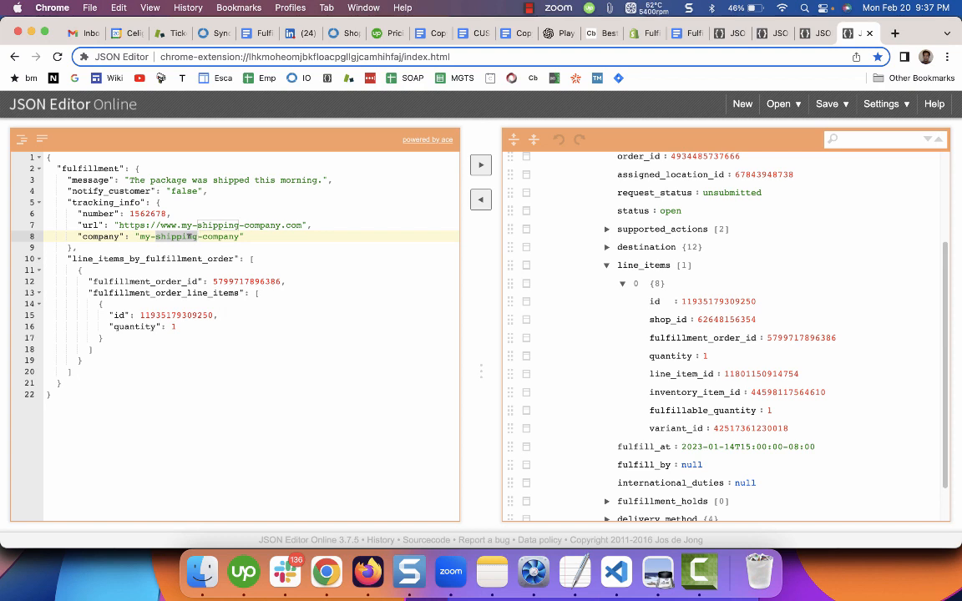
left_click(119, 226)
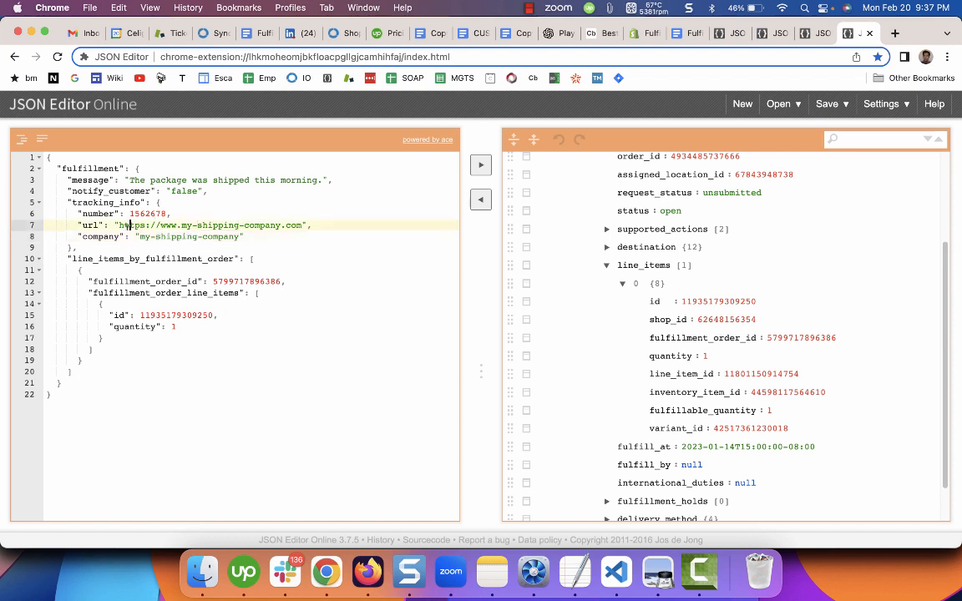
left_click(135, 243)
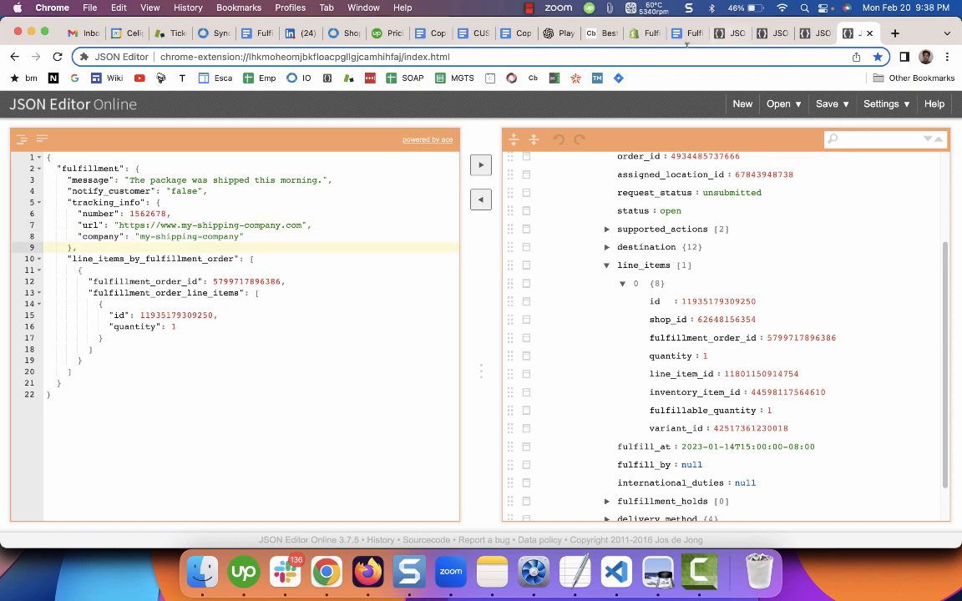
left_click(636, 35)
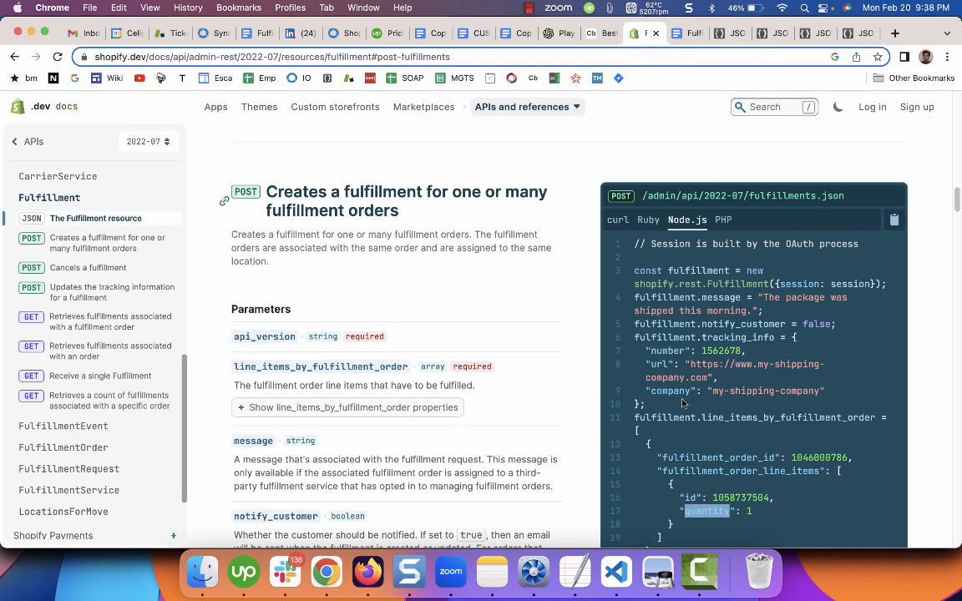
left_click(848, 34)
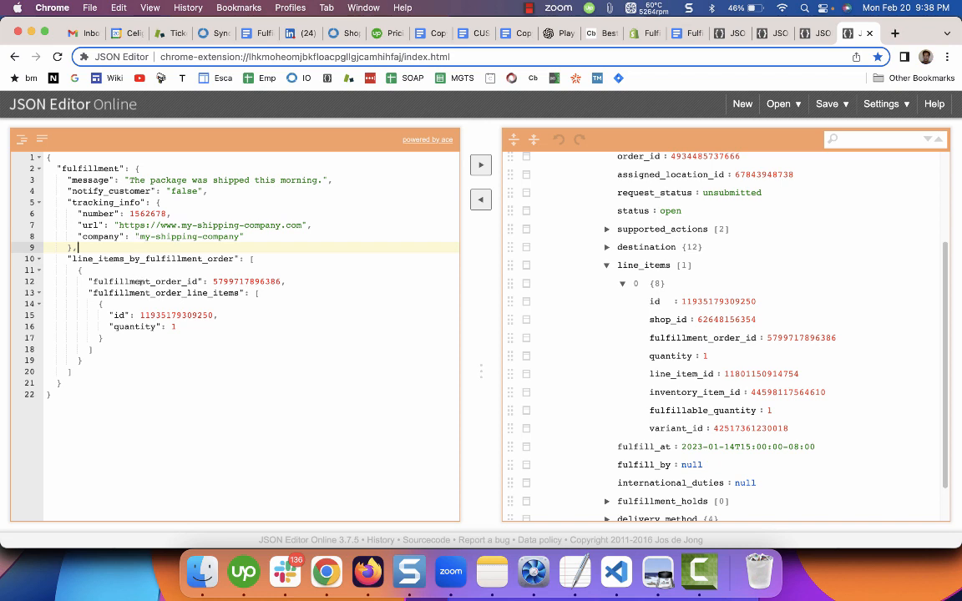
- Highlight the "quantity" key in the formatted JSON and compare it with the highlighted "qty" in the Snagit capture
double_click(147, 326)
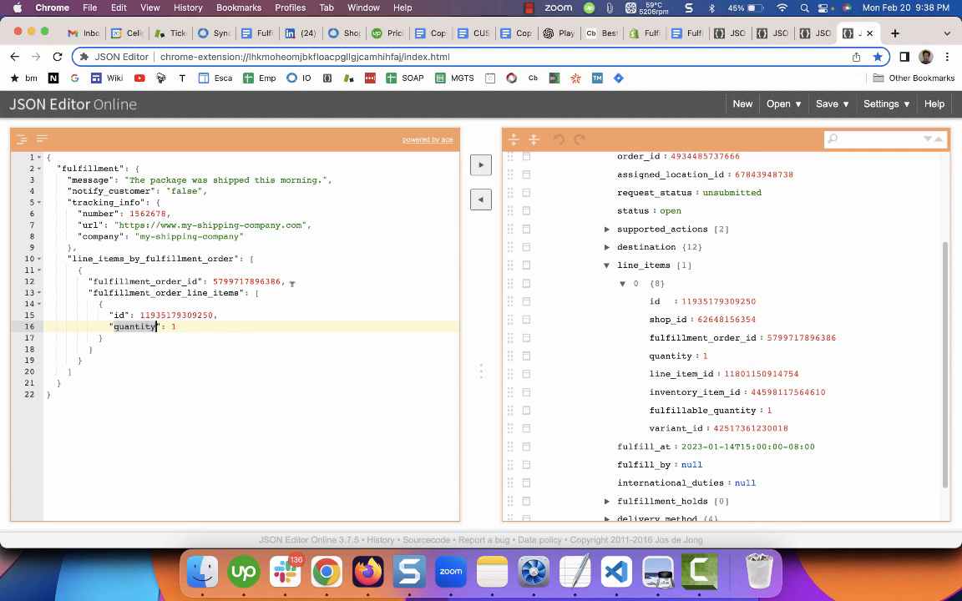
left_click(409, 576)
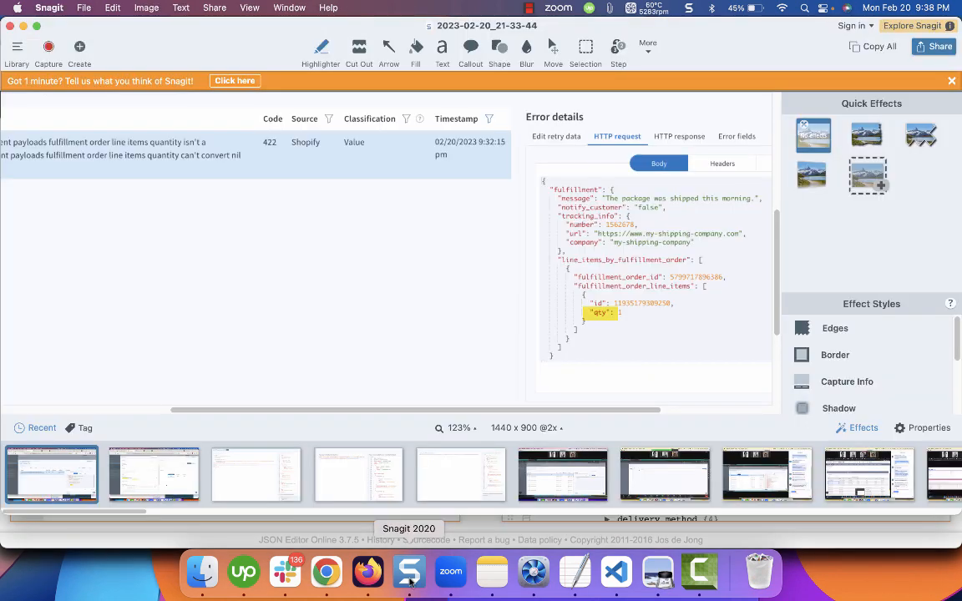
- Compare the request URL in the Celigo debug log in Firefox with the duplicated /admin/api/2022-07 path in the downloaded TextEdit log, highlighting both
left_click(367, 571)
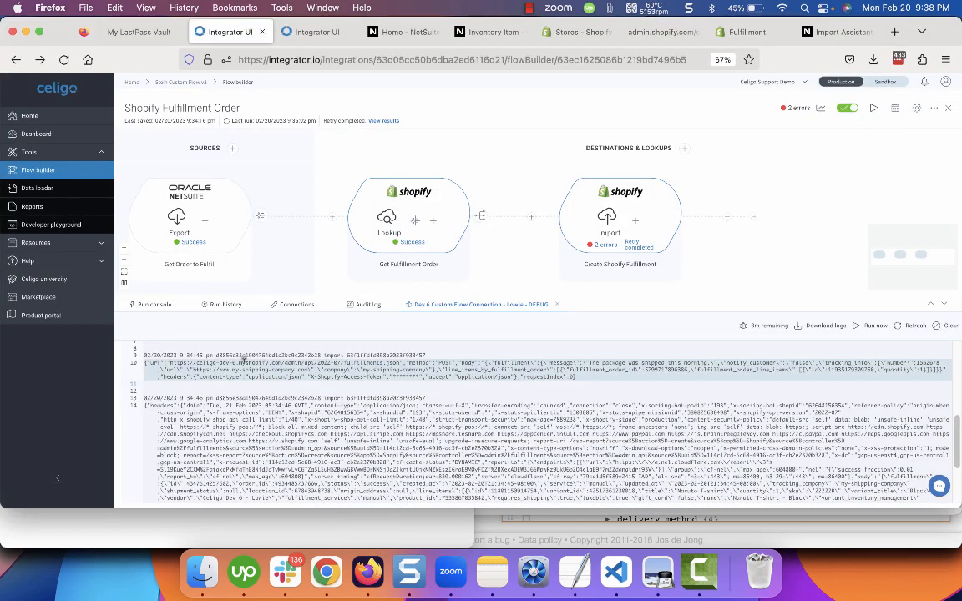
left_click_drag(244, 362, 385, 364)
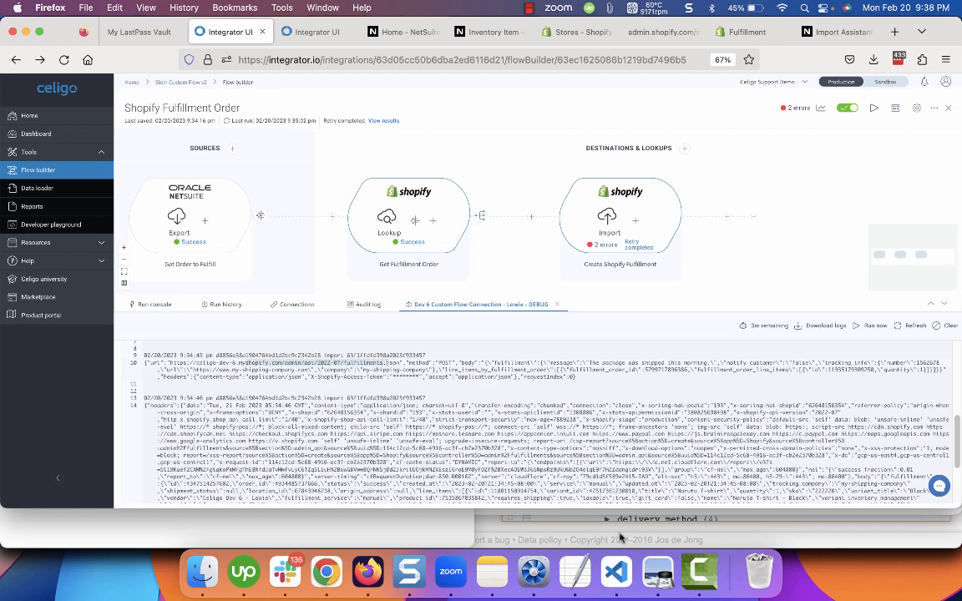
left_click(573, 568)
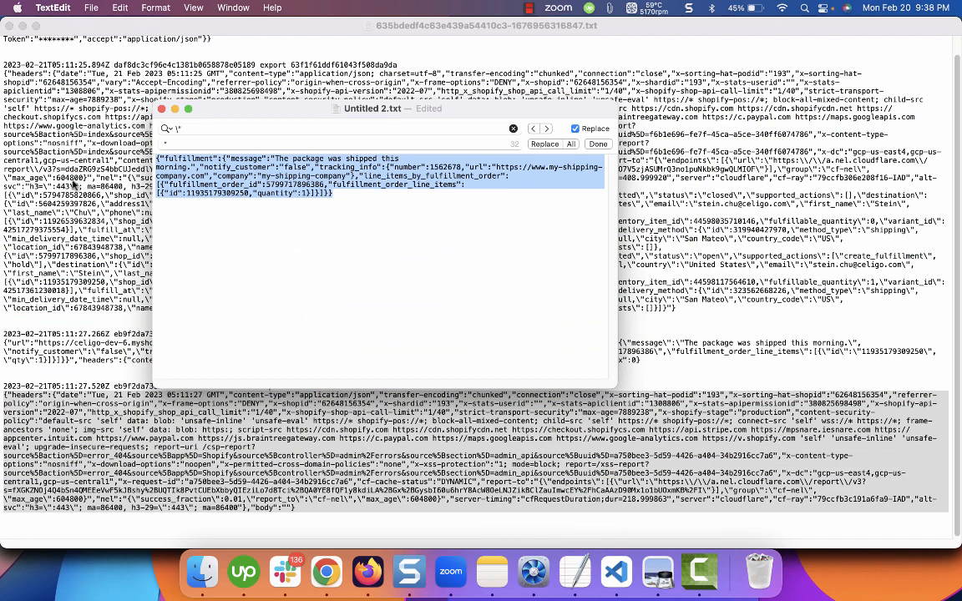
left_click(66, 165)
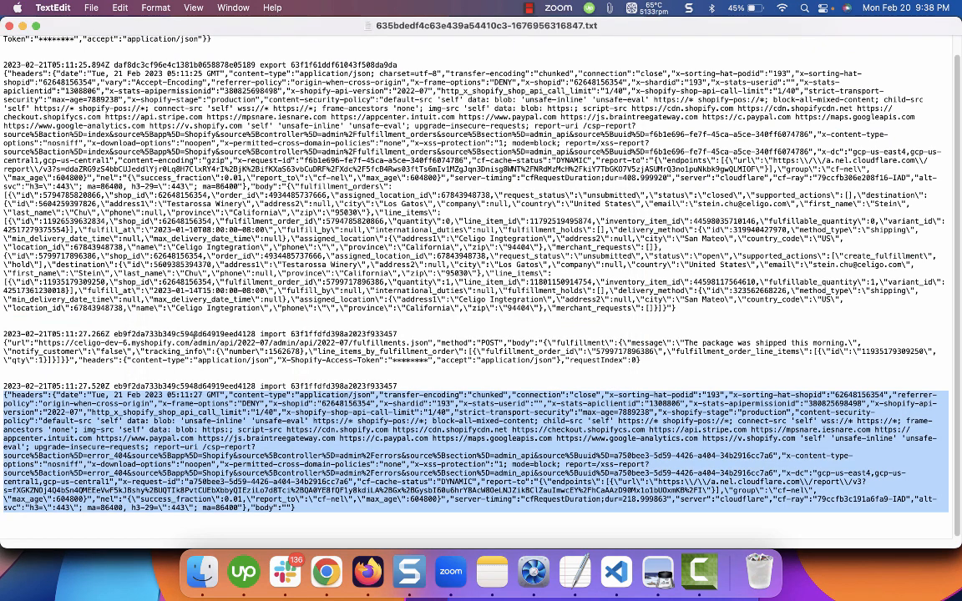
left_click_drag(191, 343, 352, 342)
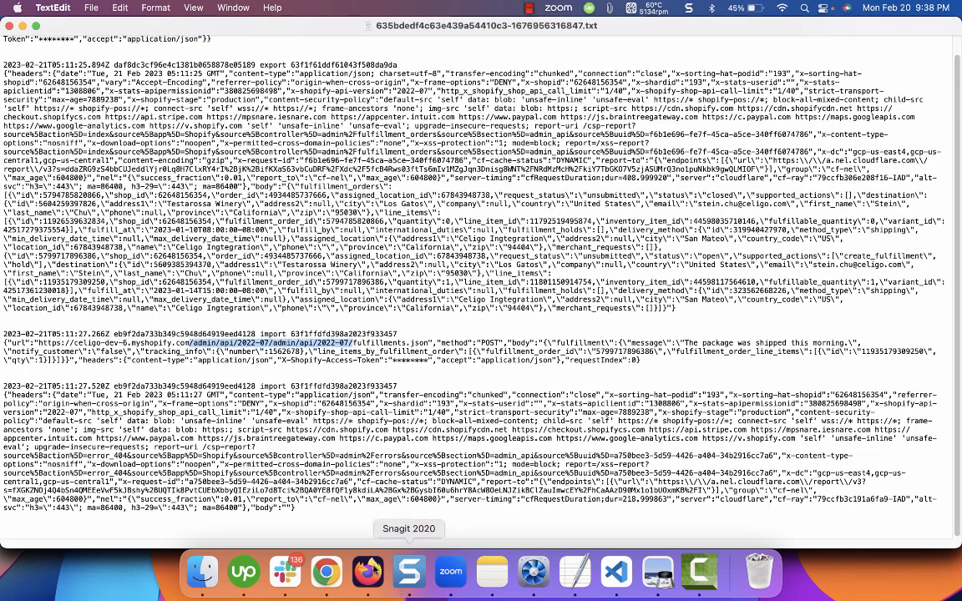
- Switch to Firefox and open the order's Shopify admin page by removing fulfillment_orders.json from its URL, and review the fulfilled item
left_click(367, 571)
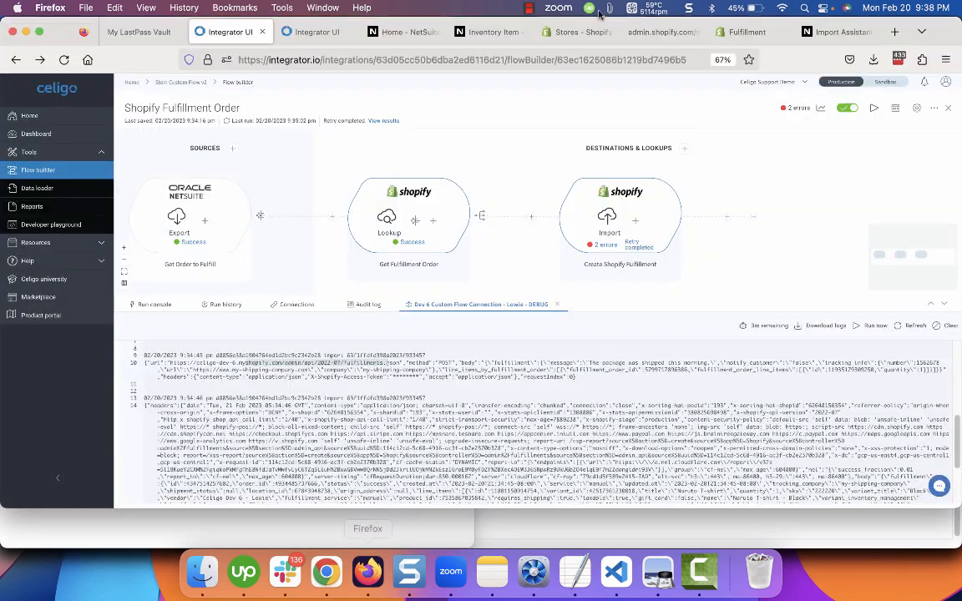
left_click(659, 31)
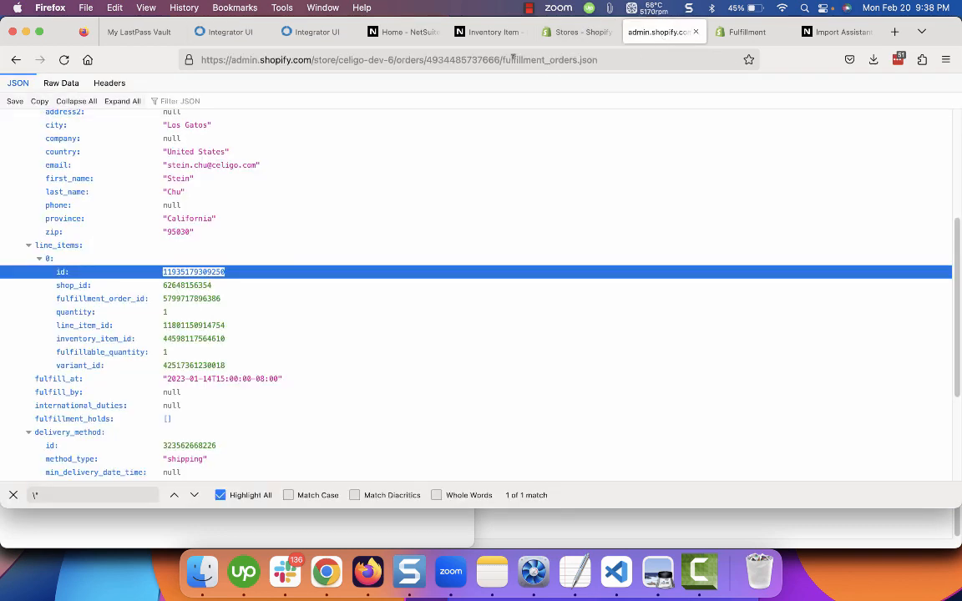
left_click(499, 58)
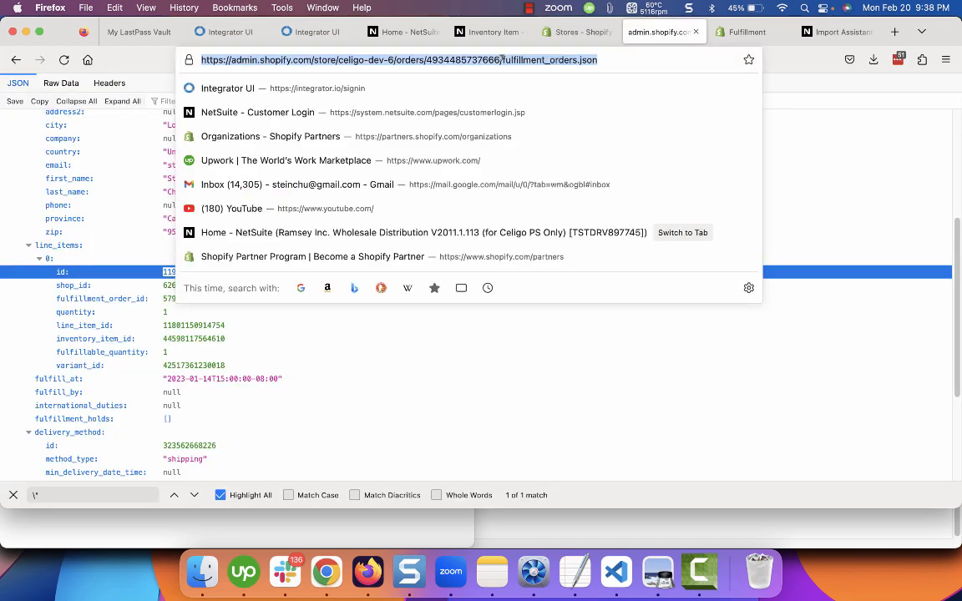
left_click_drag(502, 59, 603, 55)
key("BackSpace")
key("BackSpace")
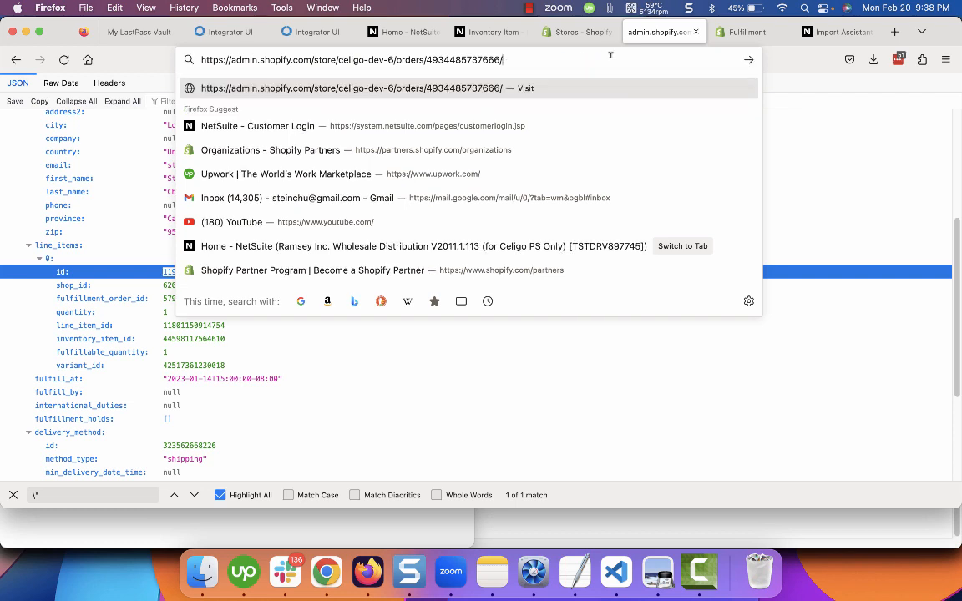
key("Return")
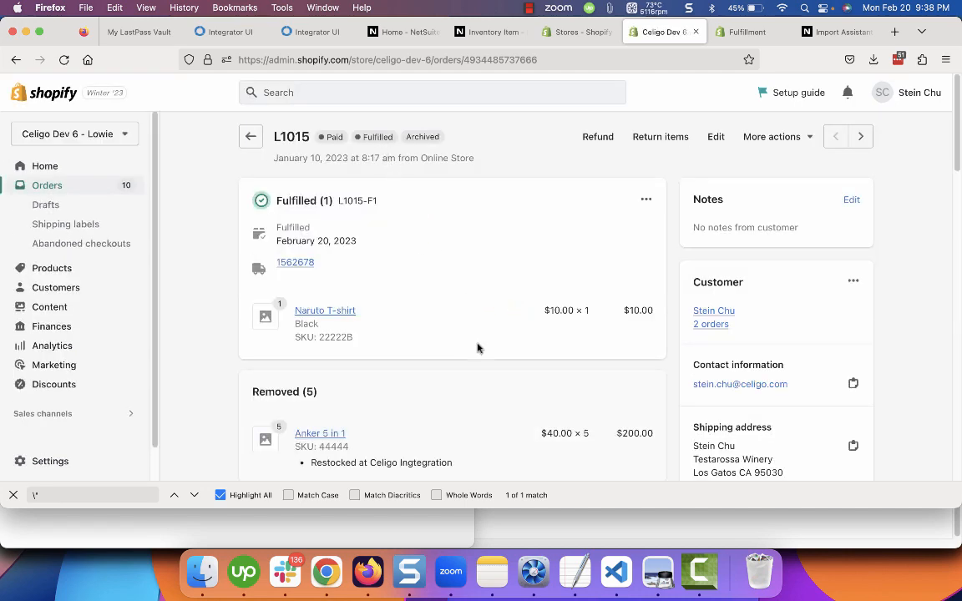
scroll(478, 349, "down", 2)
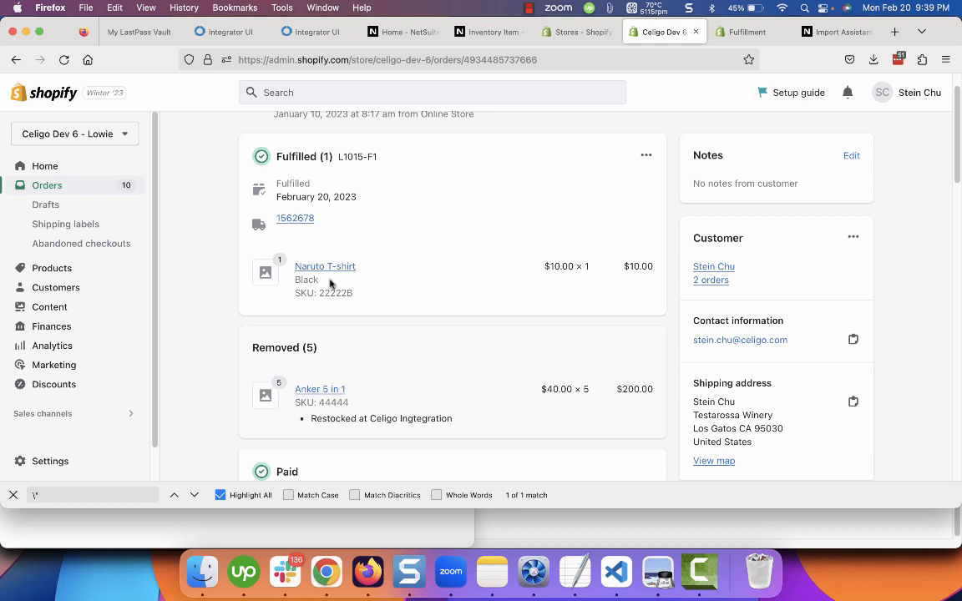
- Open the JSON version of the order by appending .json to its Shopify admin URL
left_click(563, 64)
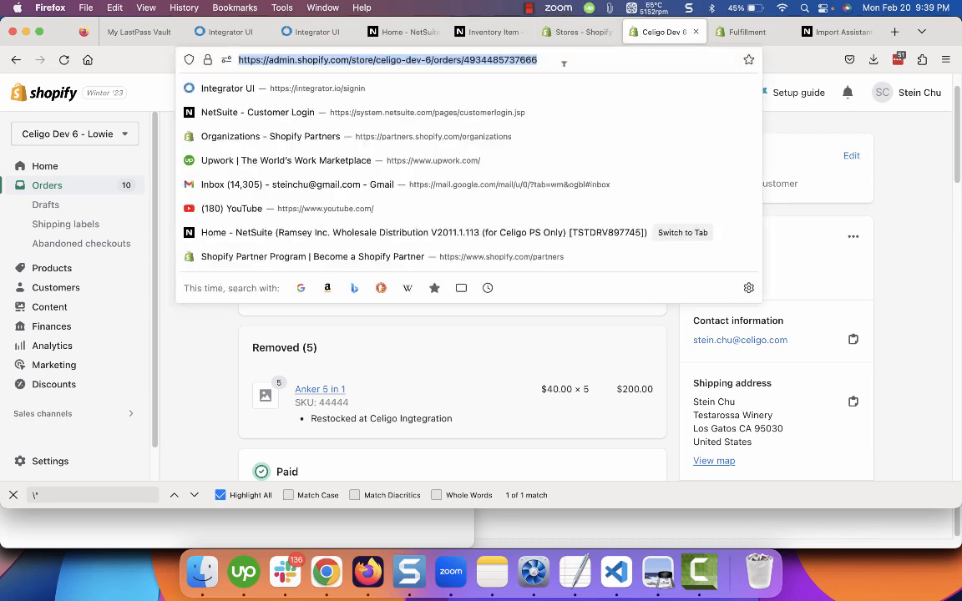
left_click(563, 63)
type(".json")
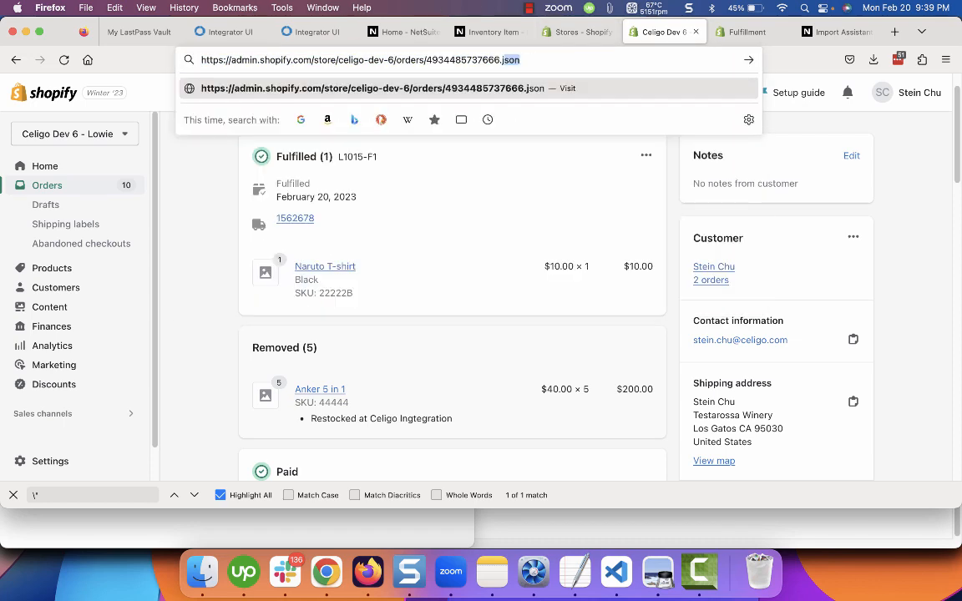
key("Return")
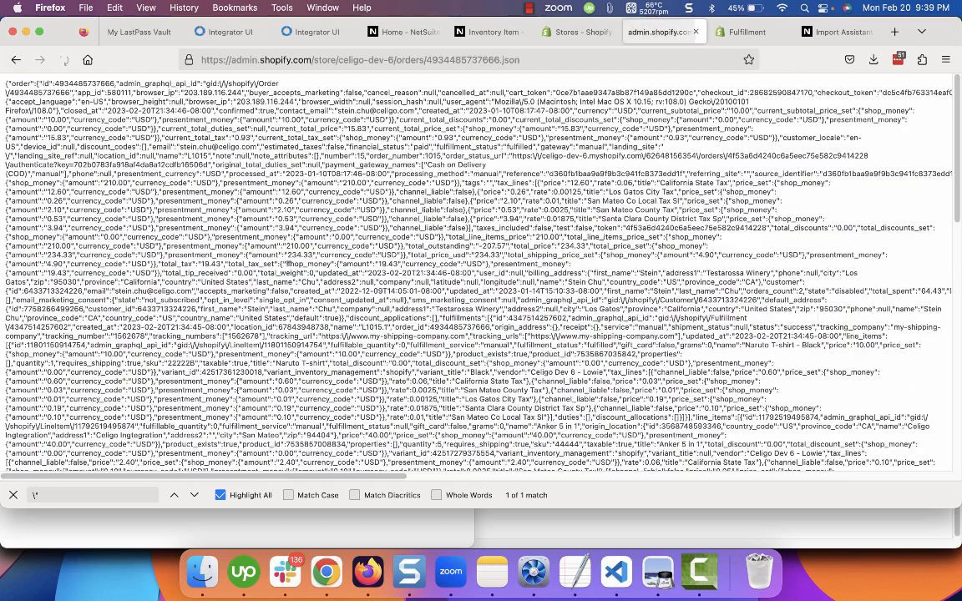
- Search the order JSON for "fulfillments" and review the fulfillment's status and tracking fields
key("super+f")
type("fu")
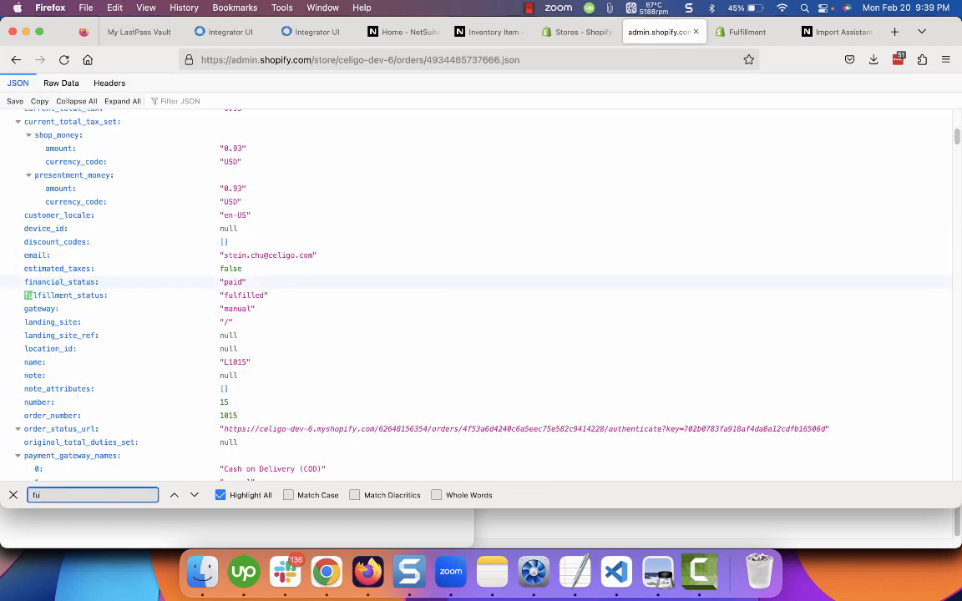
type("lfillments")
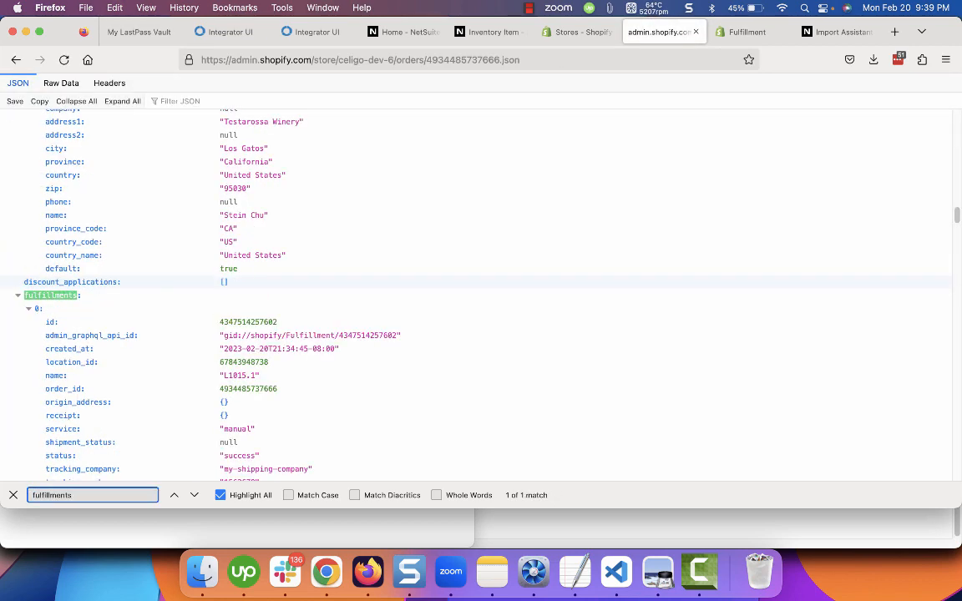
scroll(255, 342, "down", 7)
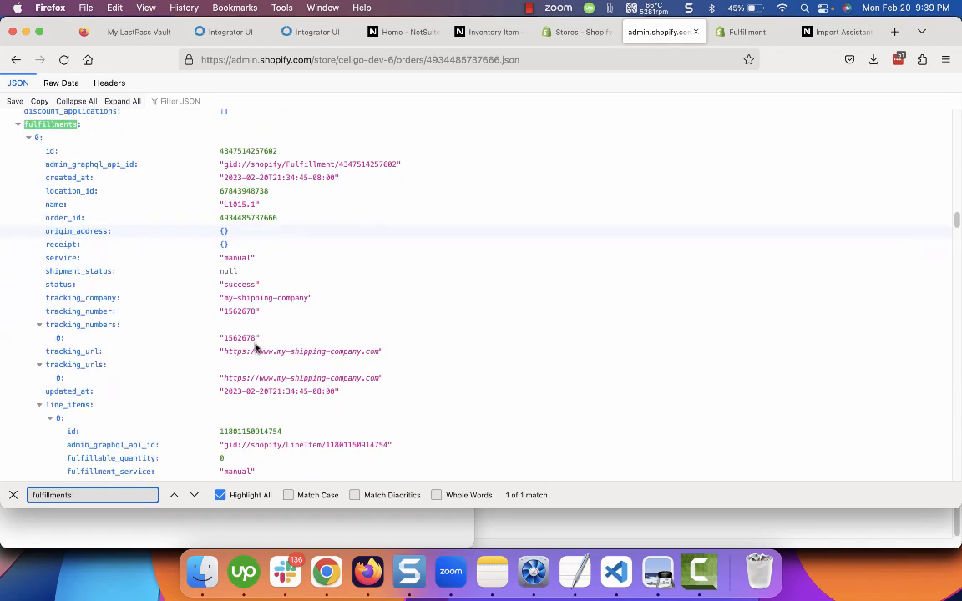
scroll(256, 347, "down", 2)
scroll(255, 348, "up", 11)
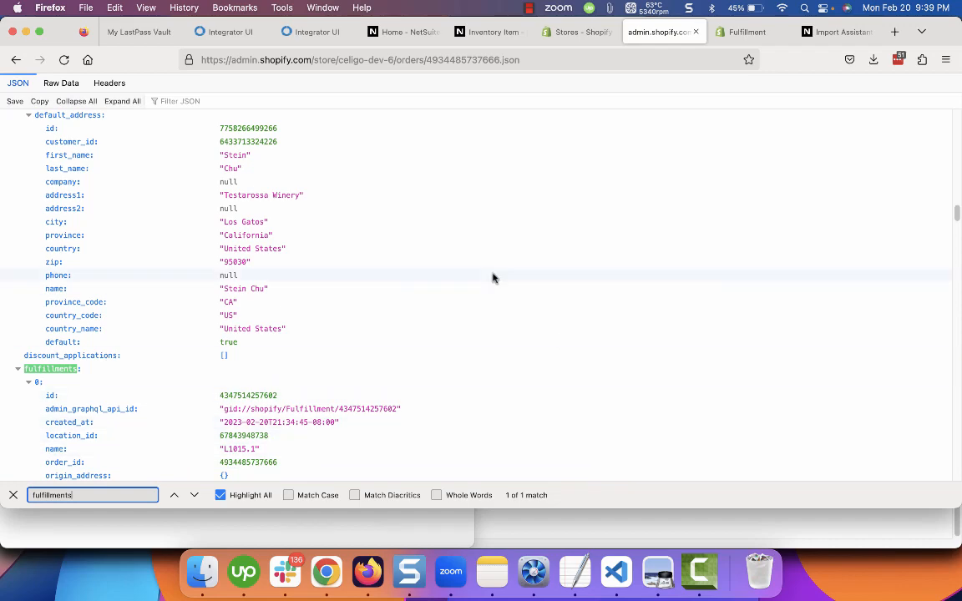
scroll(493, 278, "up", 10)
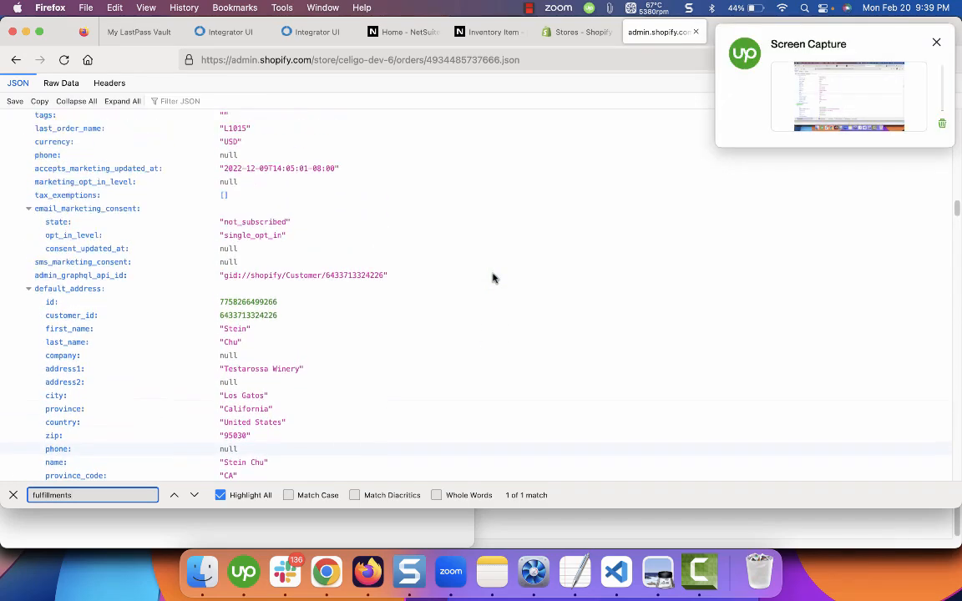
- Check the Celigo debug log, return to the Shopify order JSON, and highlight the order ID in its URL
left_click(213, 34)
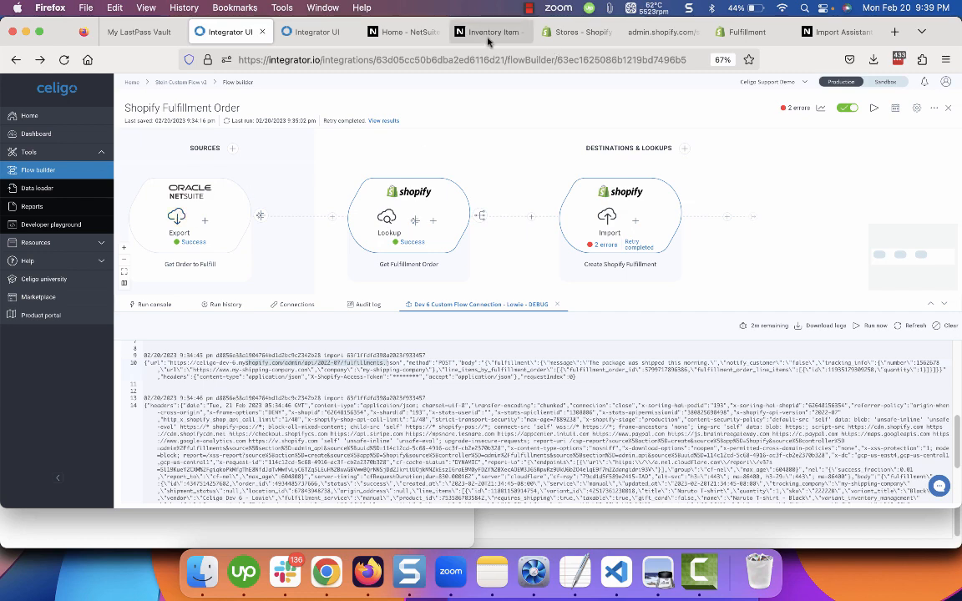
left_click(659, 33)
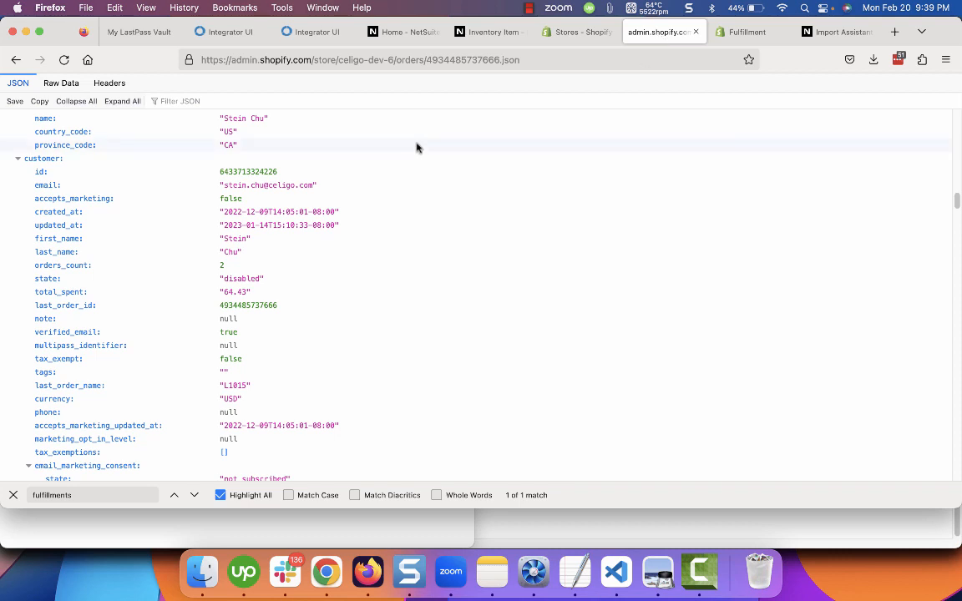
double_click(451, 59)
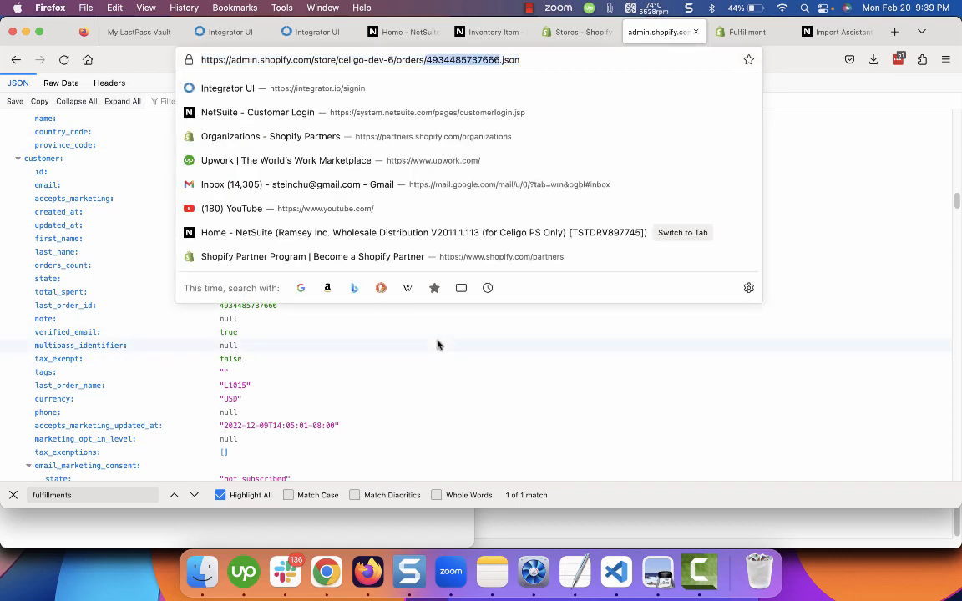
left_click(71, 242)
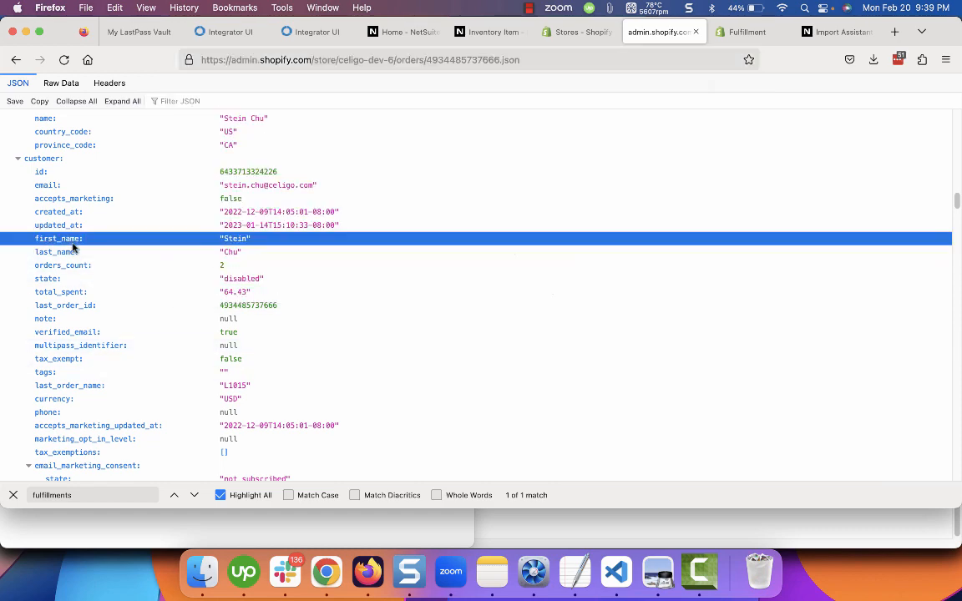
- Search the order JSON for "line_items" and highlight the id of the fulfillment's first line item
scroll(72, 247, "down", 1)
scroll(73, 247, "down", 10)
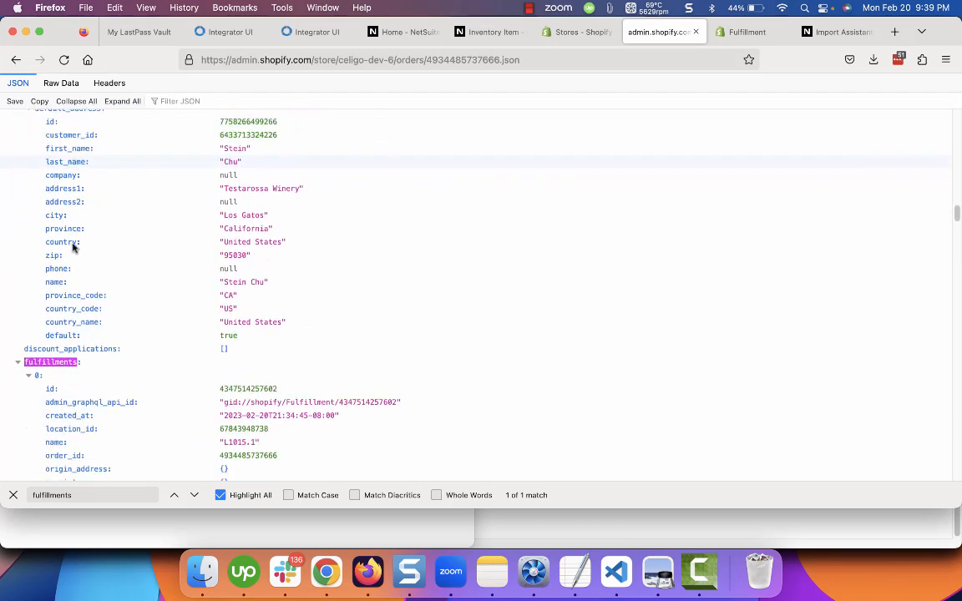
key("cmd+f")
type("l")
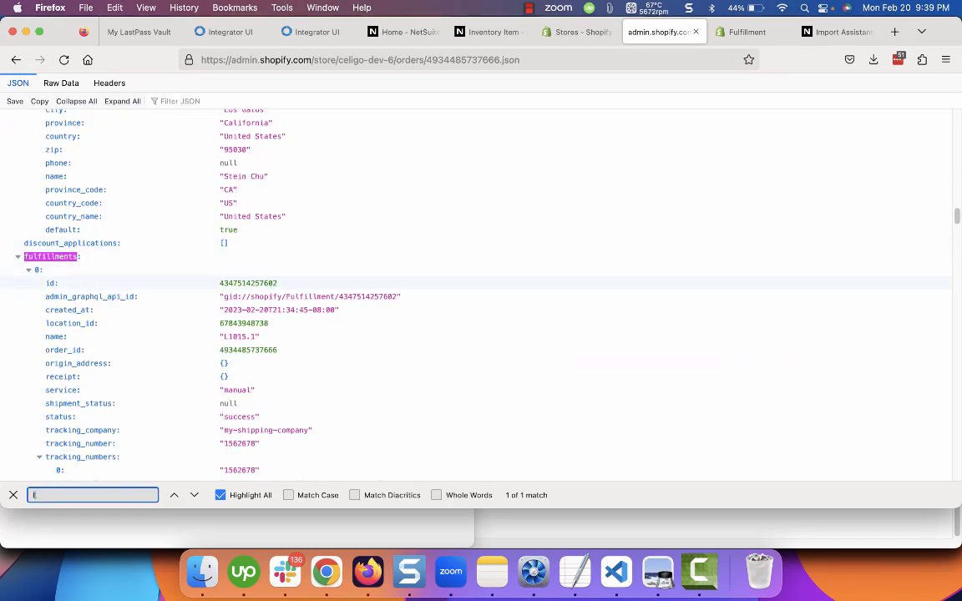
type("ine_items")
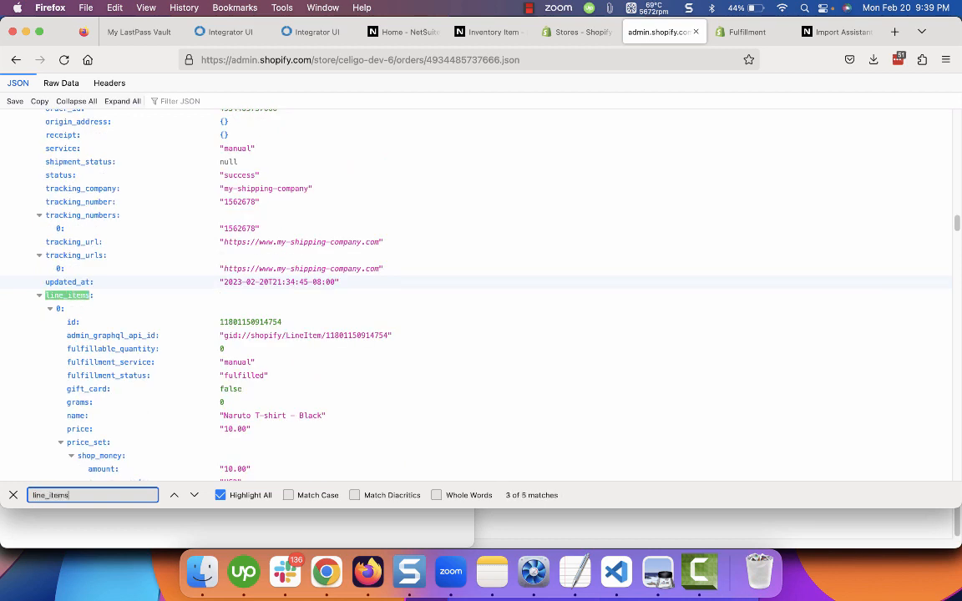
scroll(358, 354, "down", 1)
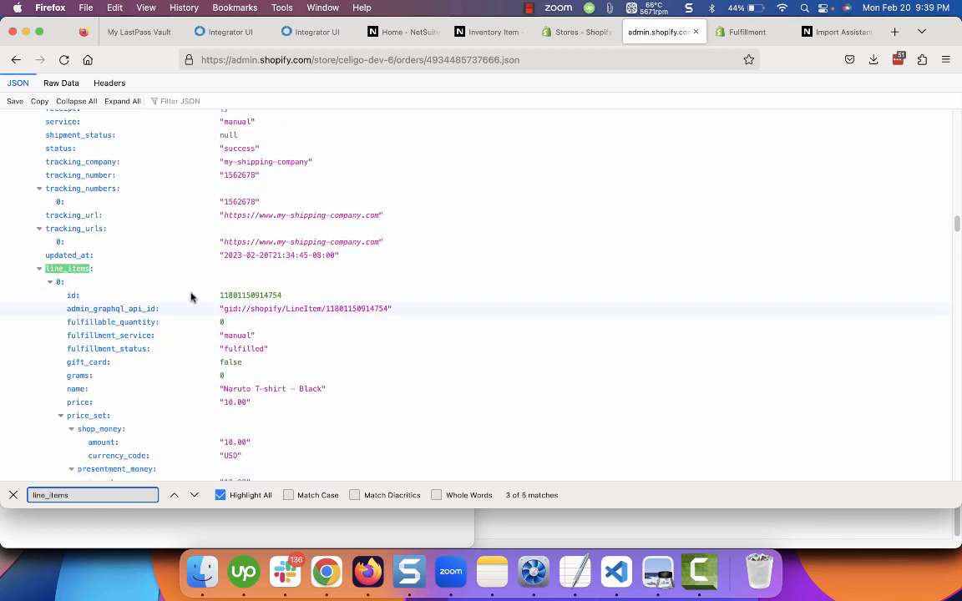
double_click(249, 295)
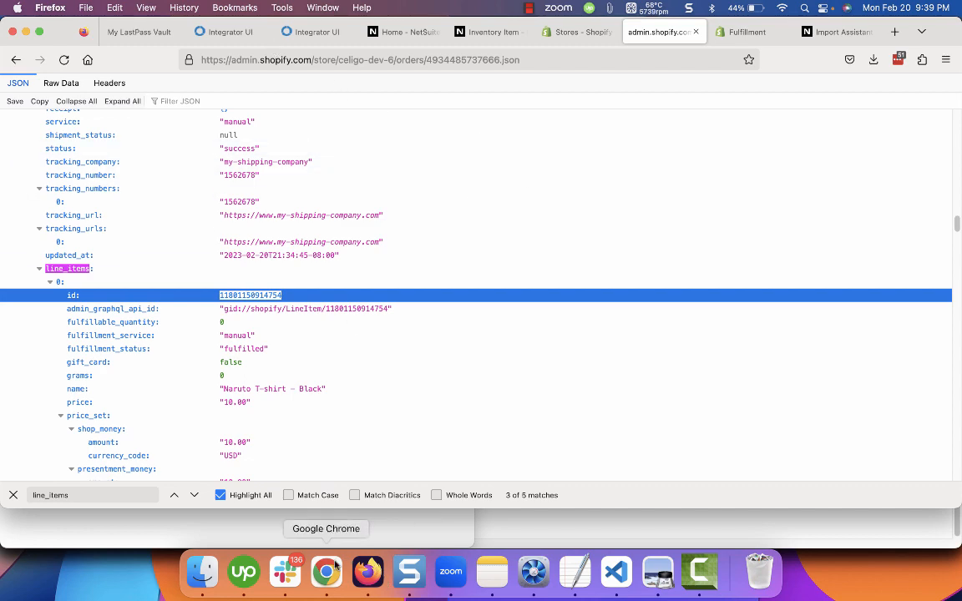
left_click(198, 32)
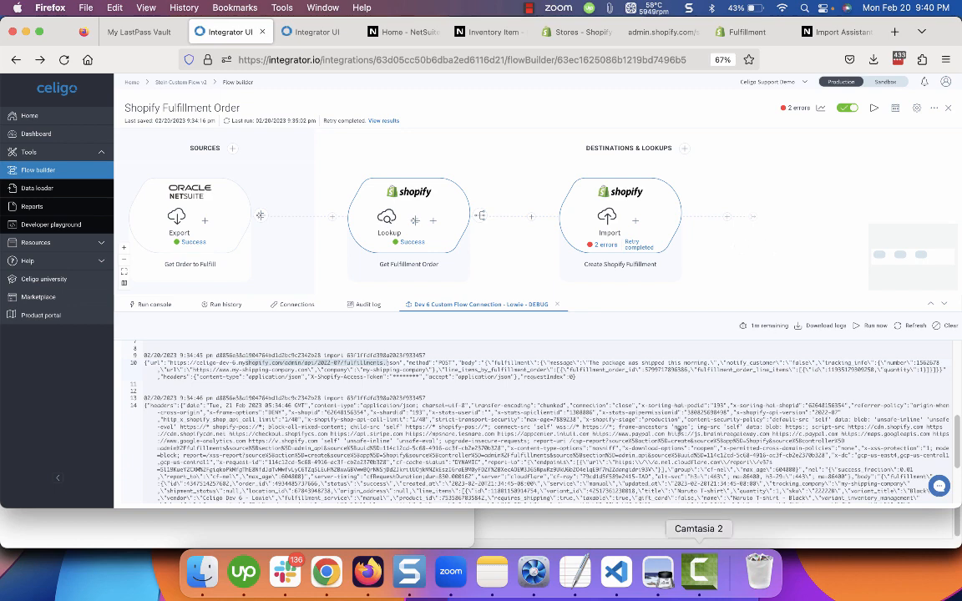
left_click(531, 10)
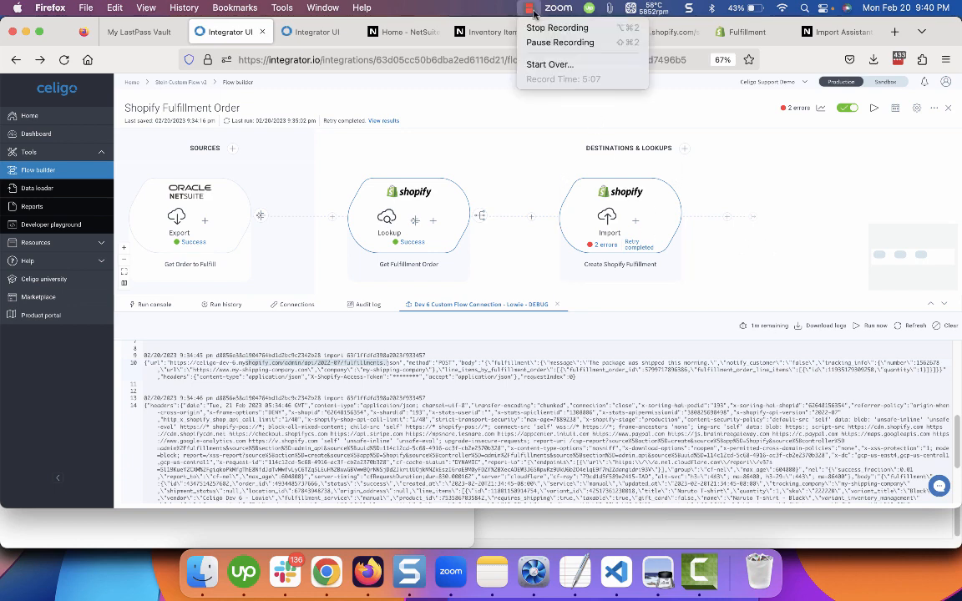